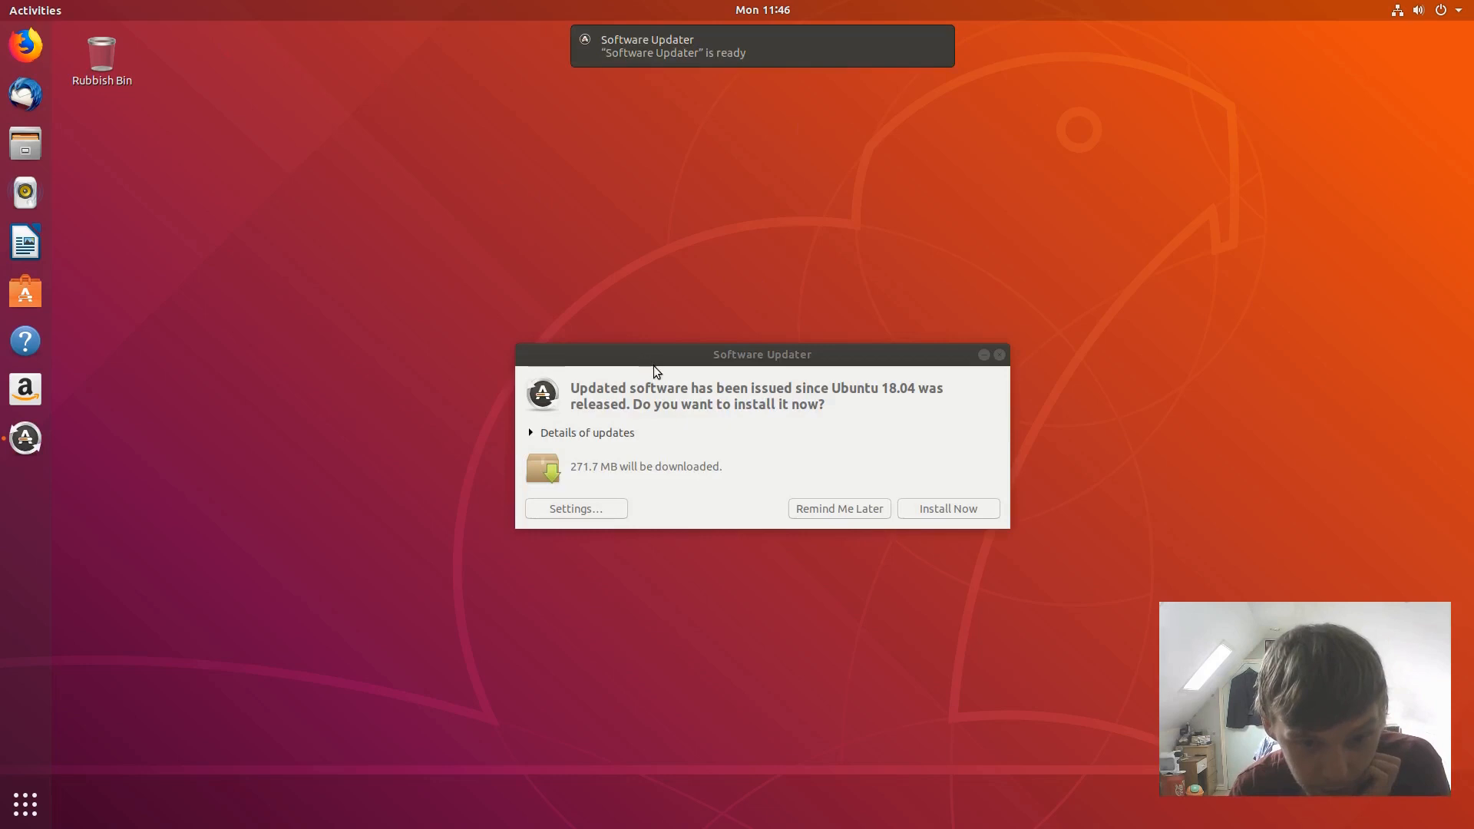
- Install the 271.7 MB of updates, authorising it with the account password
{"action": "left_click_drag", "start_coordinate": [635, 353], "coordinate": [513, 256]}
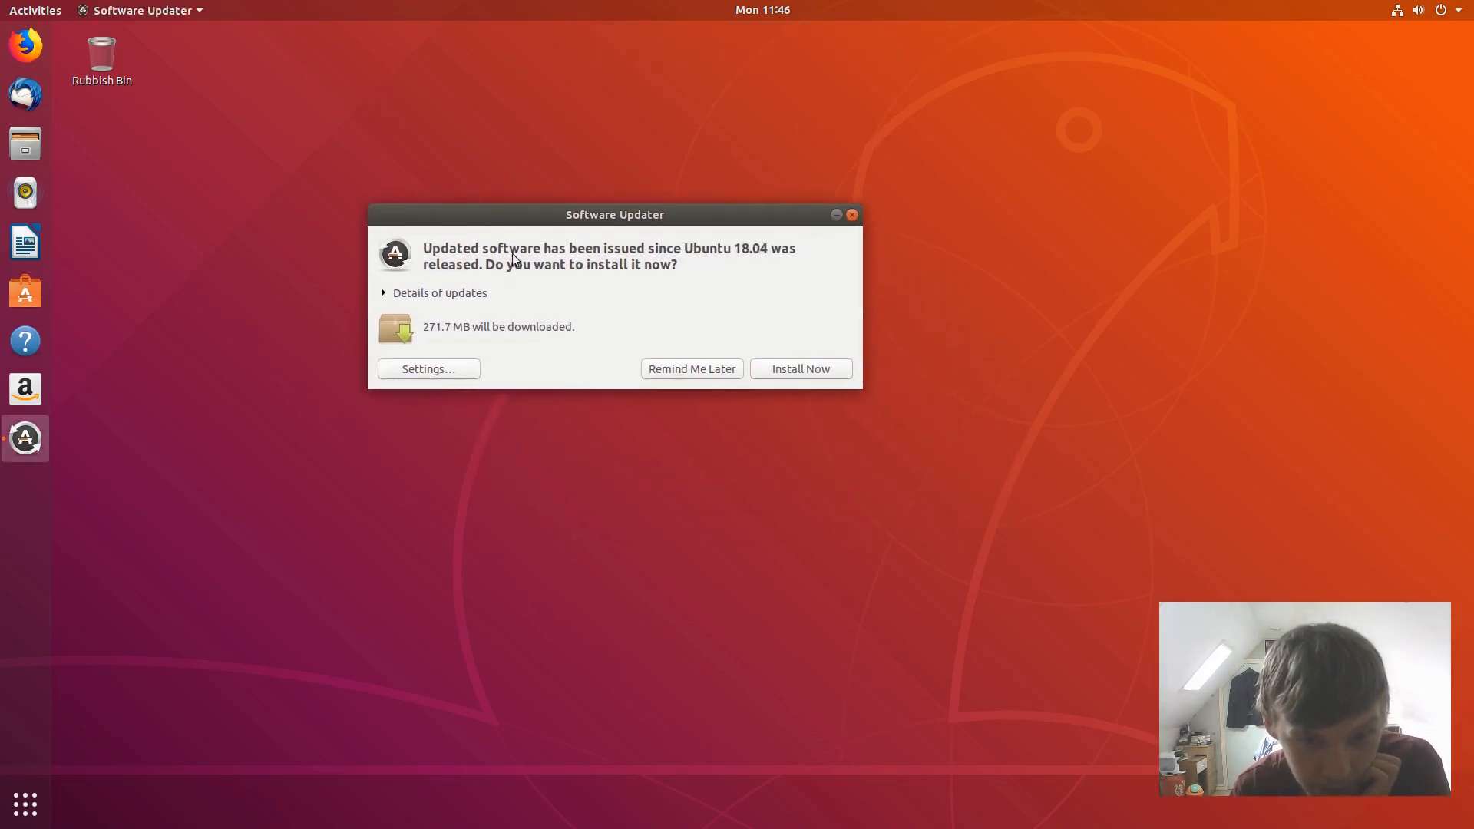
{"action": "left_click", "coordinate": [814, 373]}
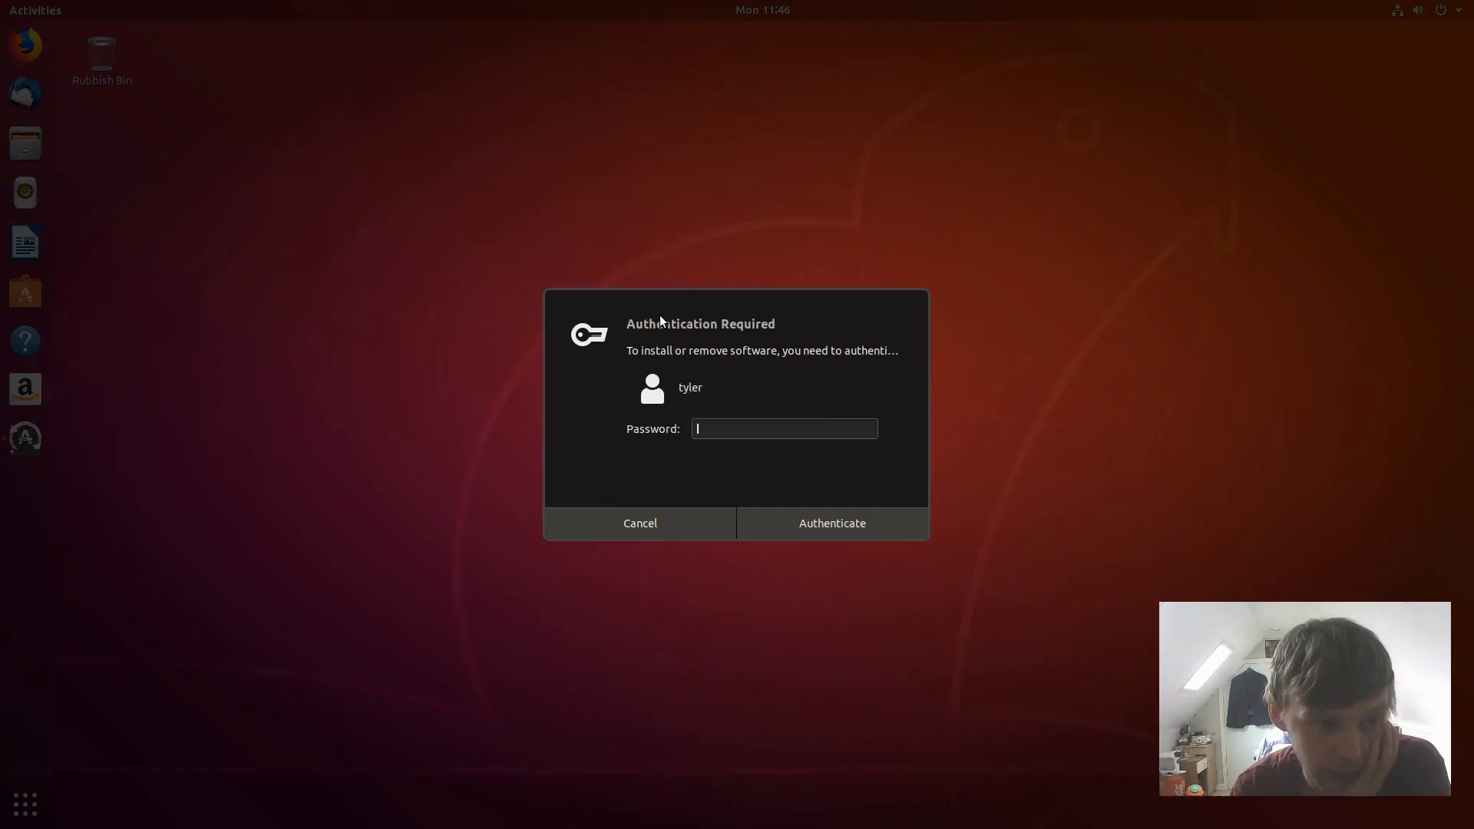
{"action": "type", "text": "****"}
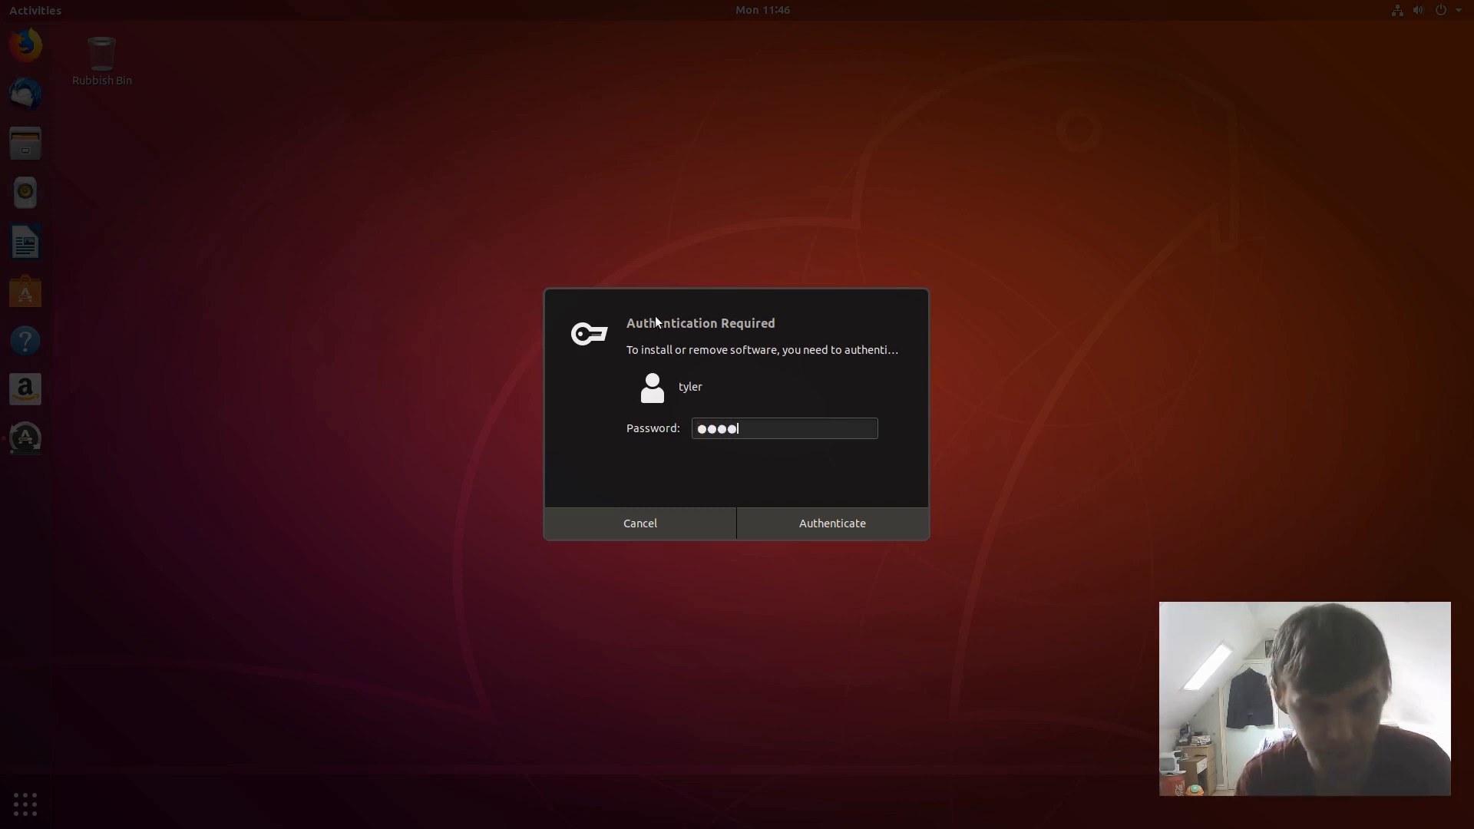
{"action": "key", "text": "Return"}
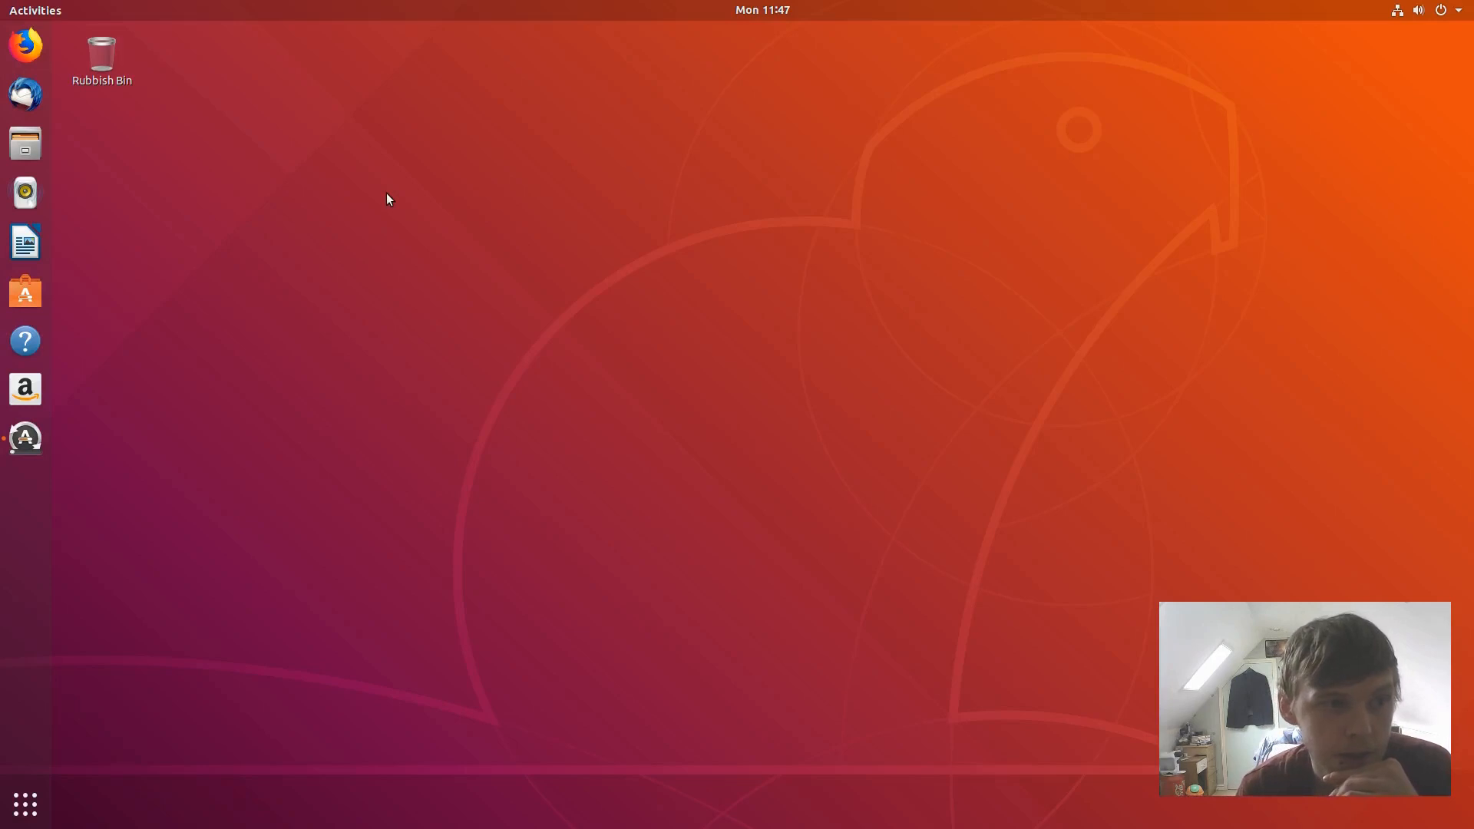
- Glance at the applications overview, then return to the plain desktop
{"action": "left_click", "coordinate": [37, 798]}
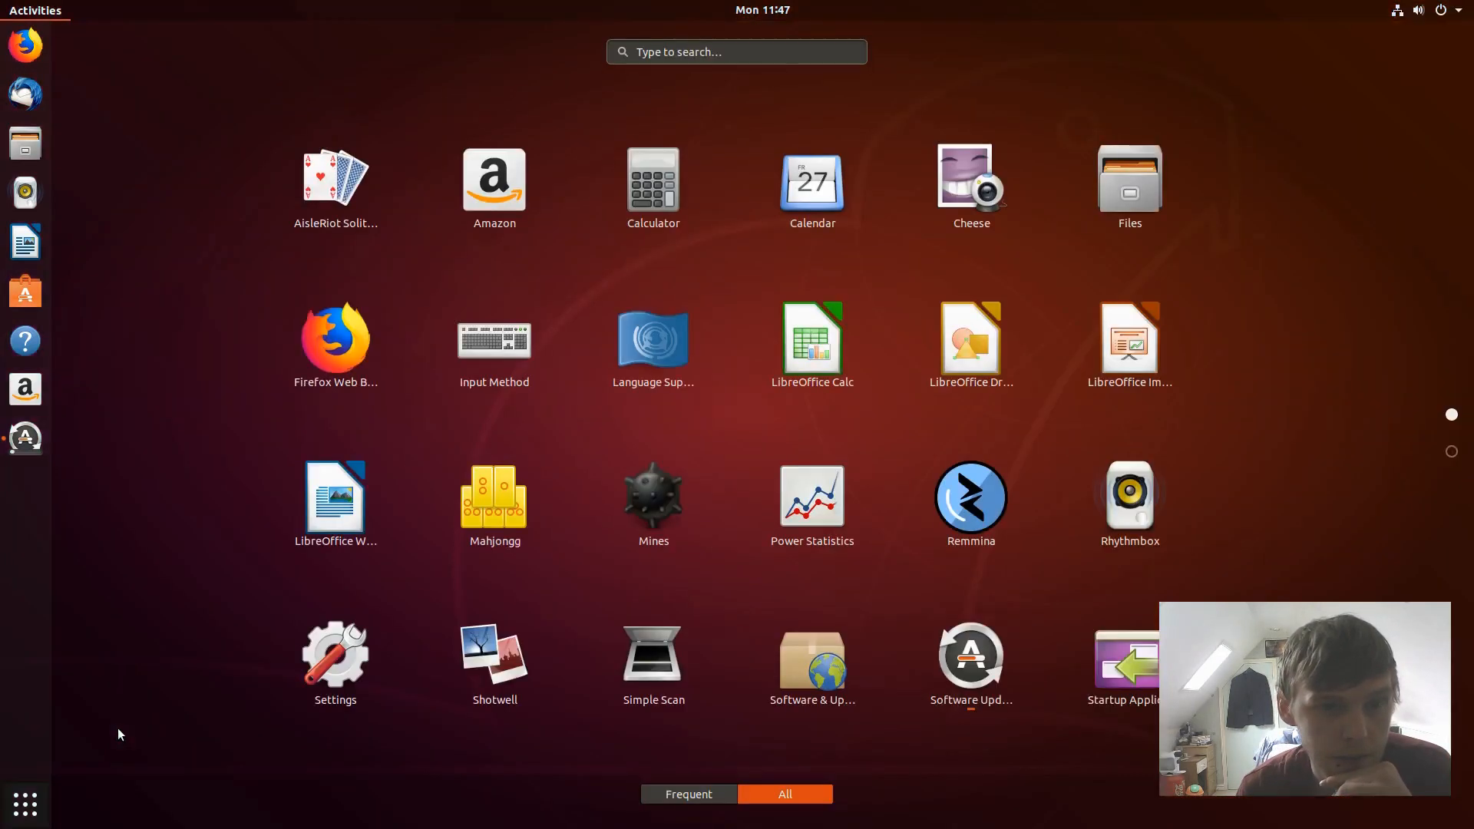
{"action": "left_click", "coordinate": [25, 804]}
{"action": "left_click", "coordinate": [288, 590]}
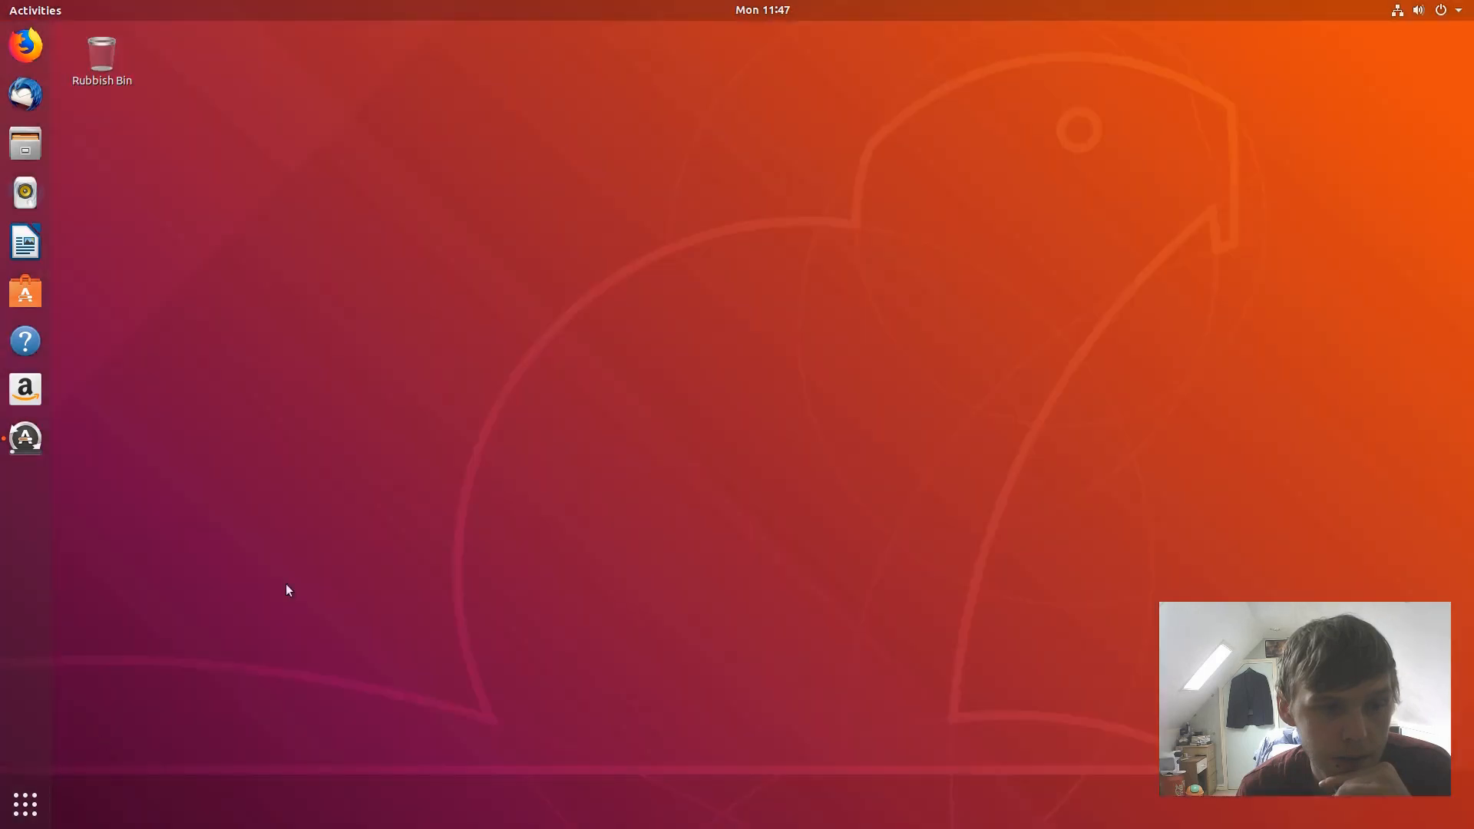
- Launch Firefox, switch to the Firefox Privacy Notice tab and select its address bar
{"action": "left_click", "coordinate": [34, 53]}
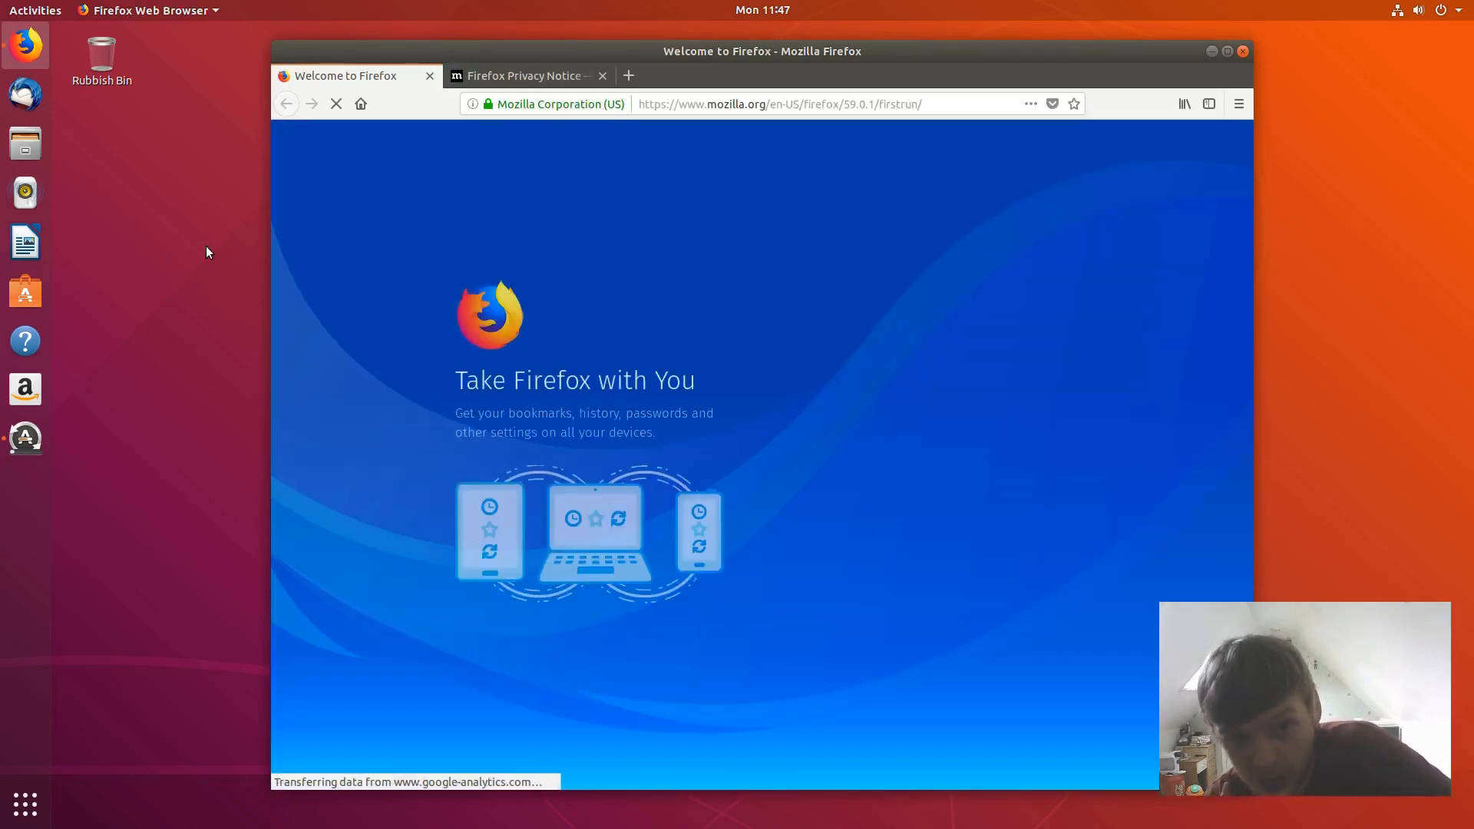
{"action": "left_click", "coordinate": [483, 69]}
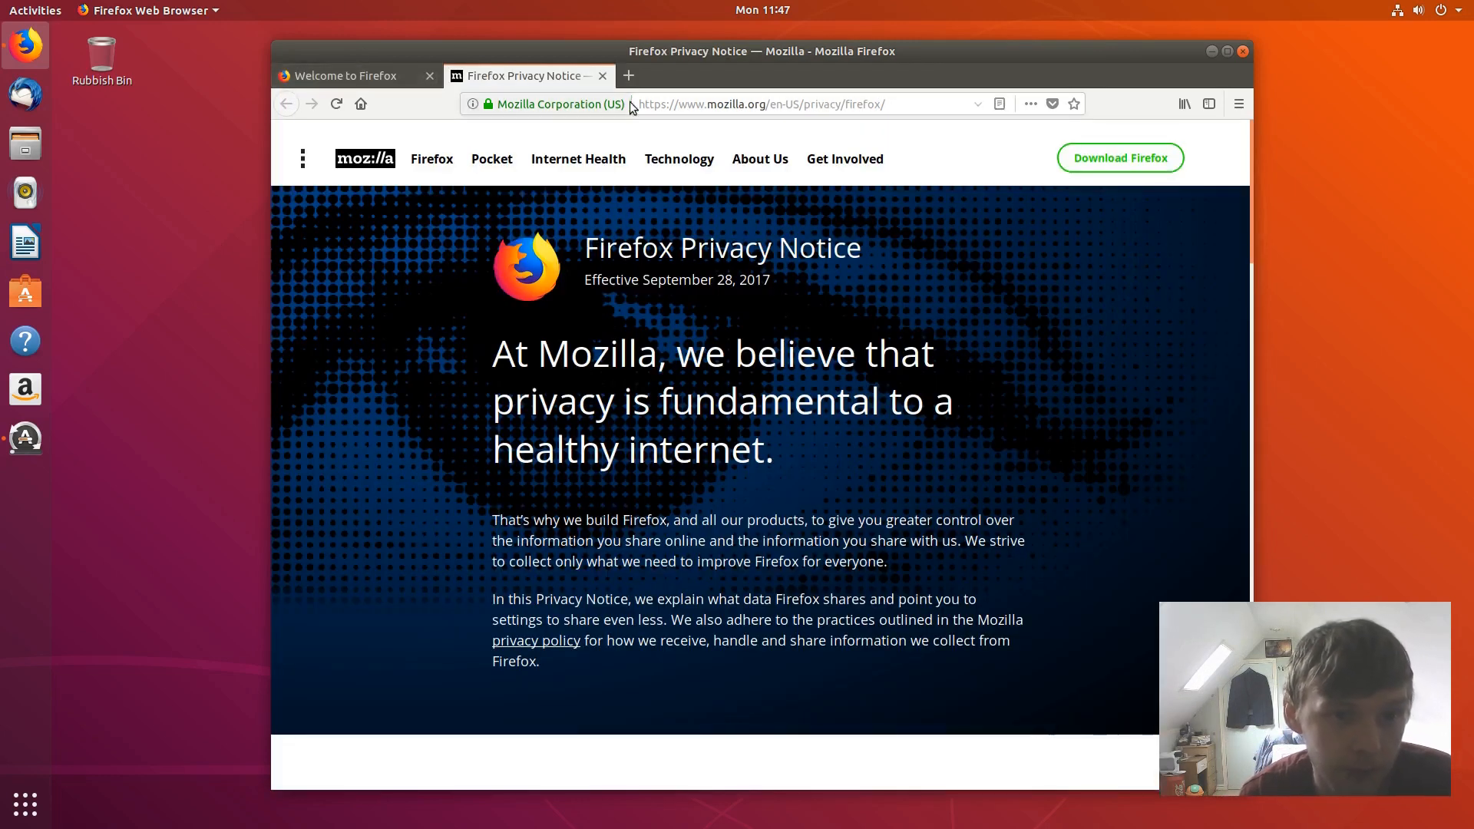
{"action": "left_click", "coordinate": [720, 104]}
{"action": "type", "text": "Firefo"}
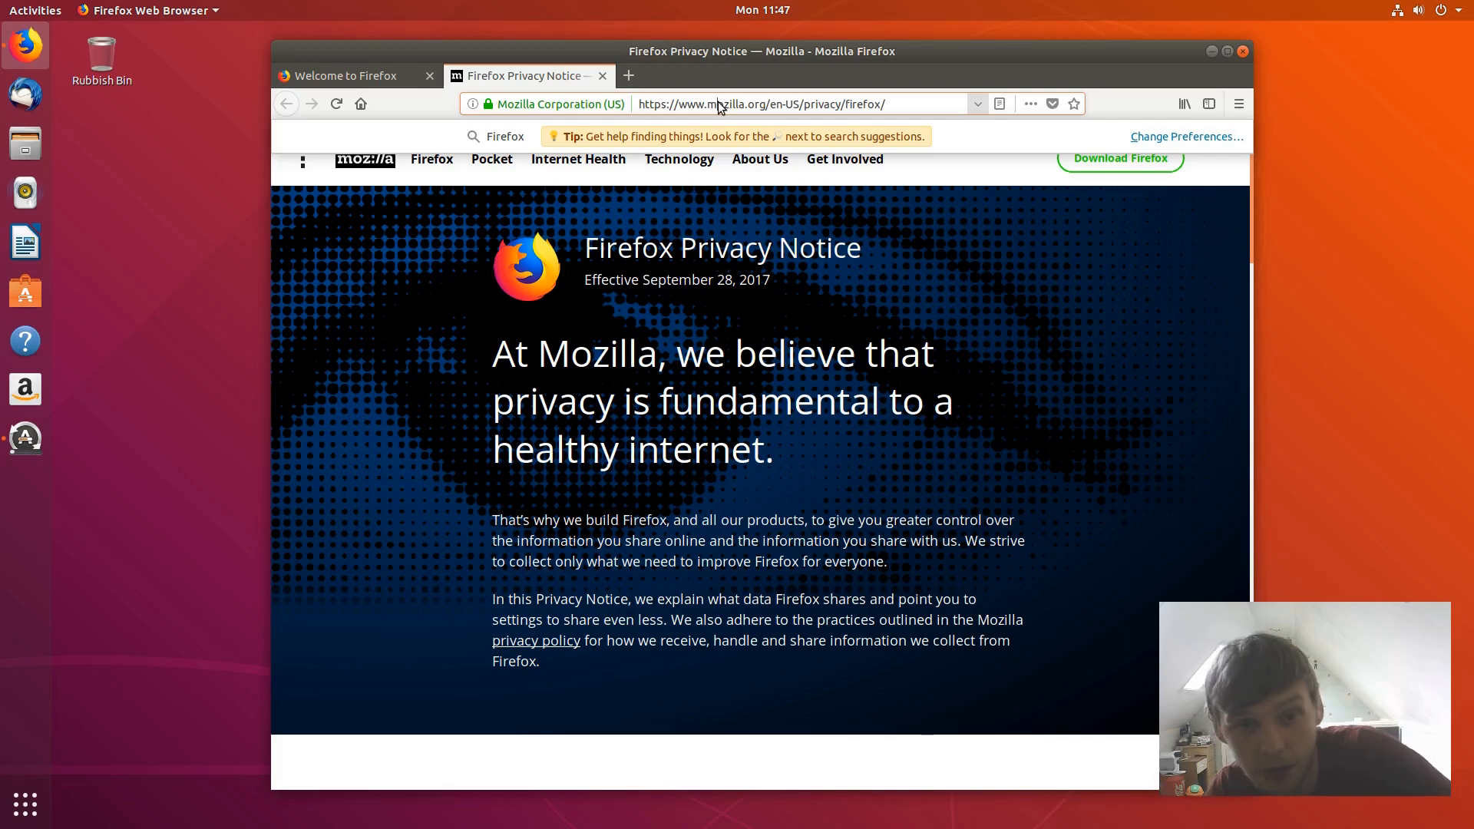
{"action": "left_click", "coordinate": [895, 104]}
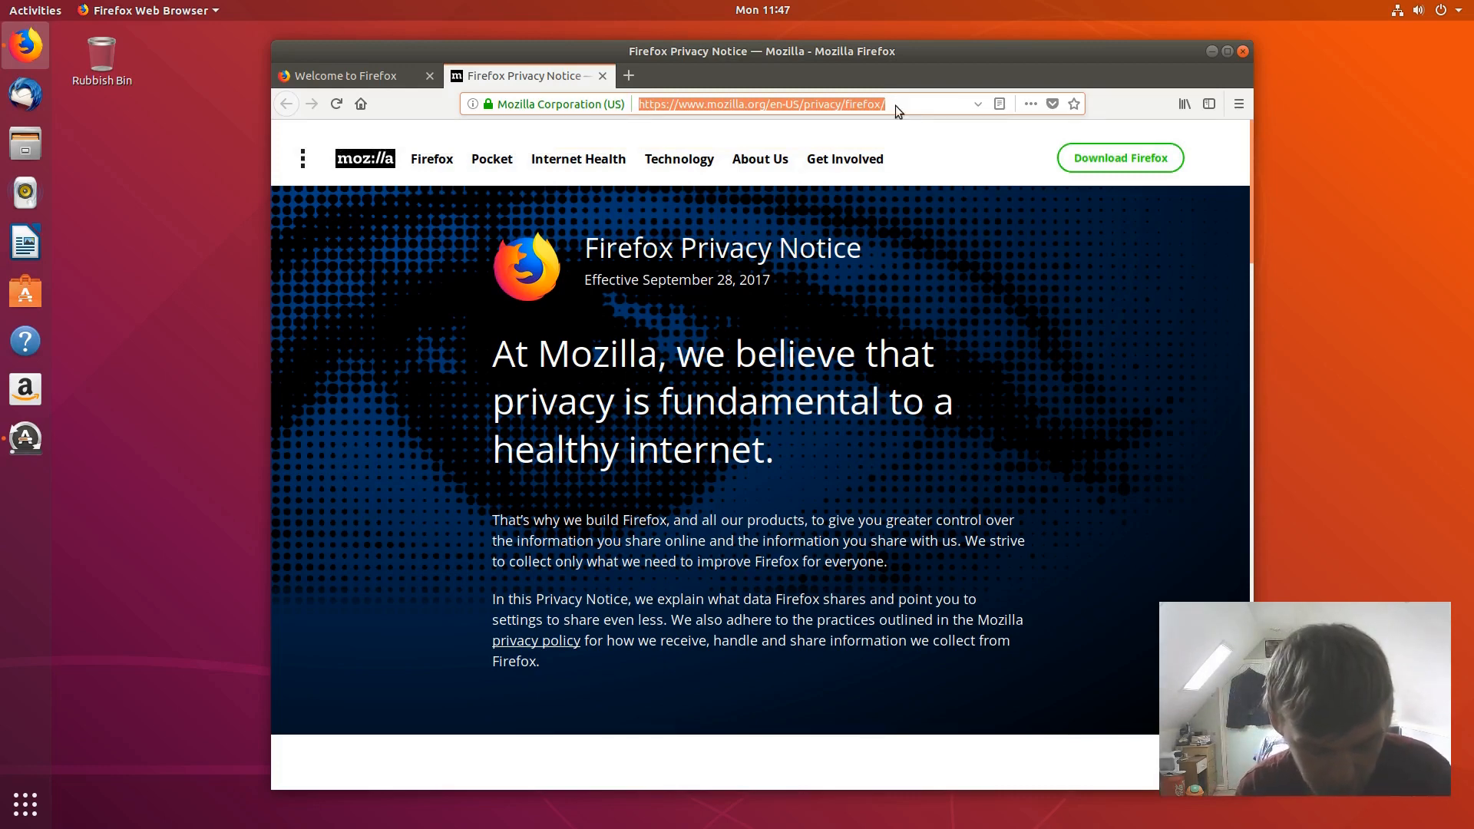
- Search the web for 'whats new ubuntu 18.04' and scroll through the results
{"action": "type", "text": "whats new ubuntu"}
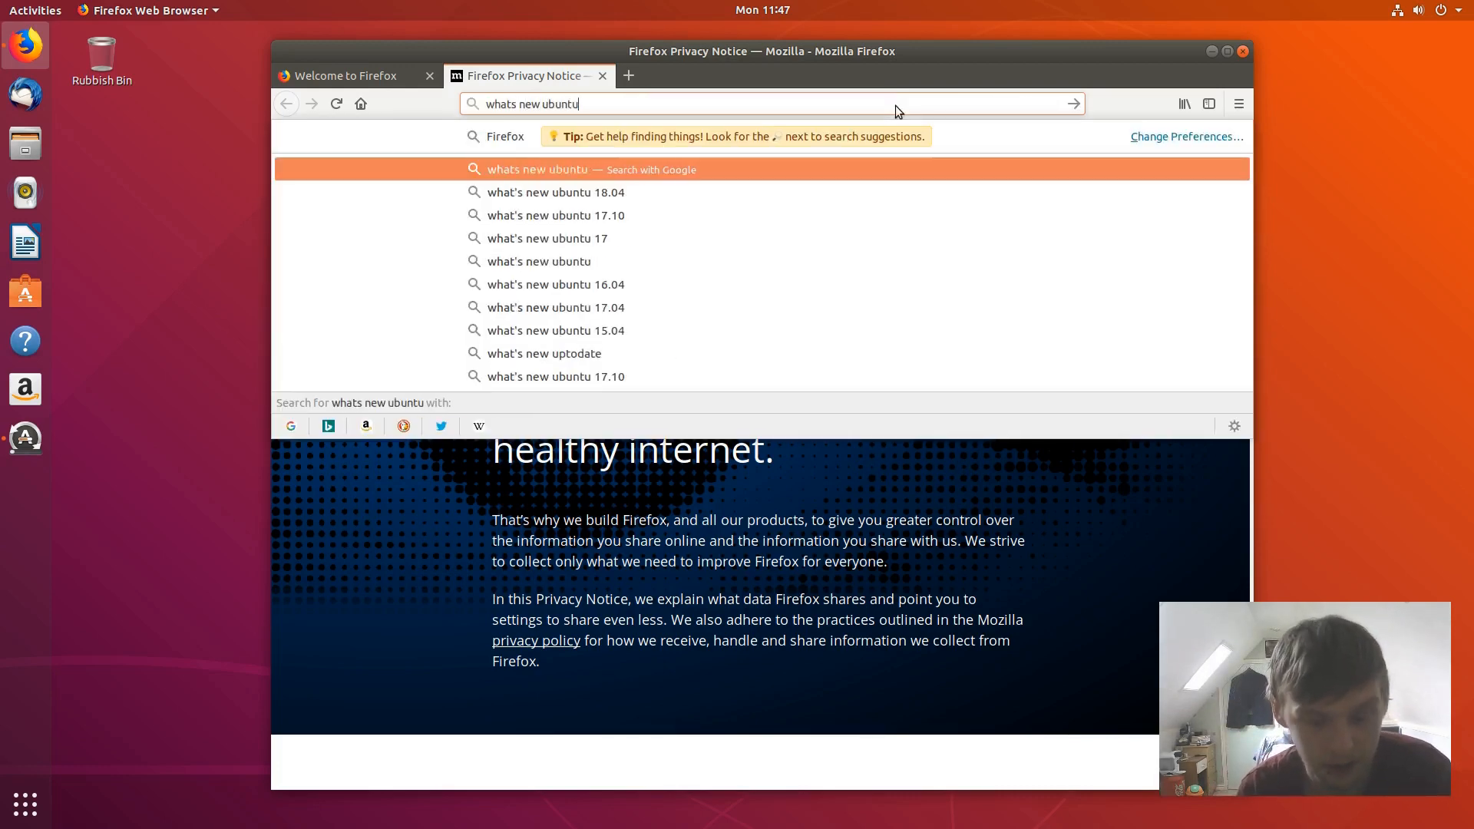
{"action": "type", "text": " 18.04"}
{"action": "key", "text": "Return"}
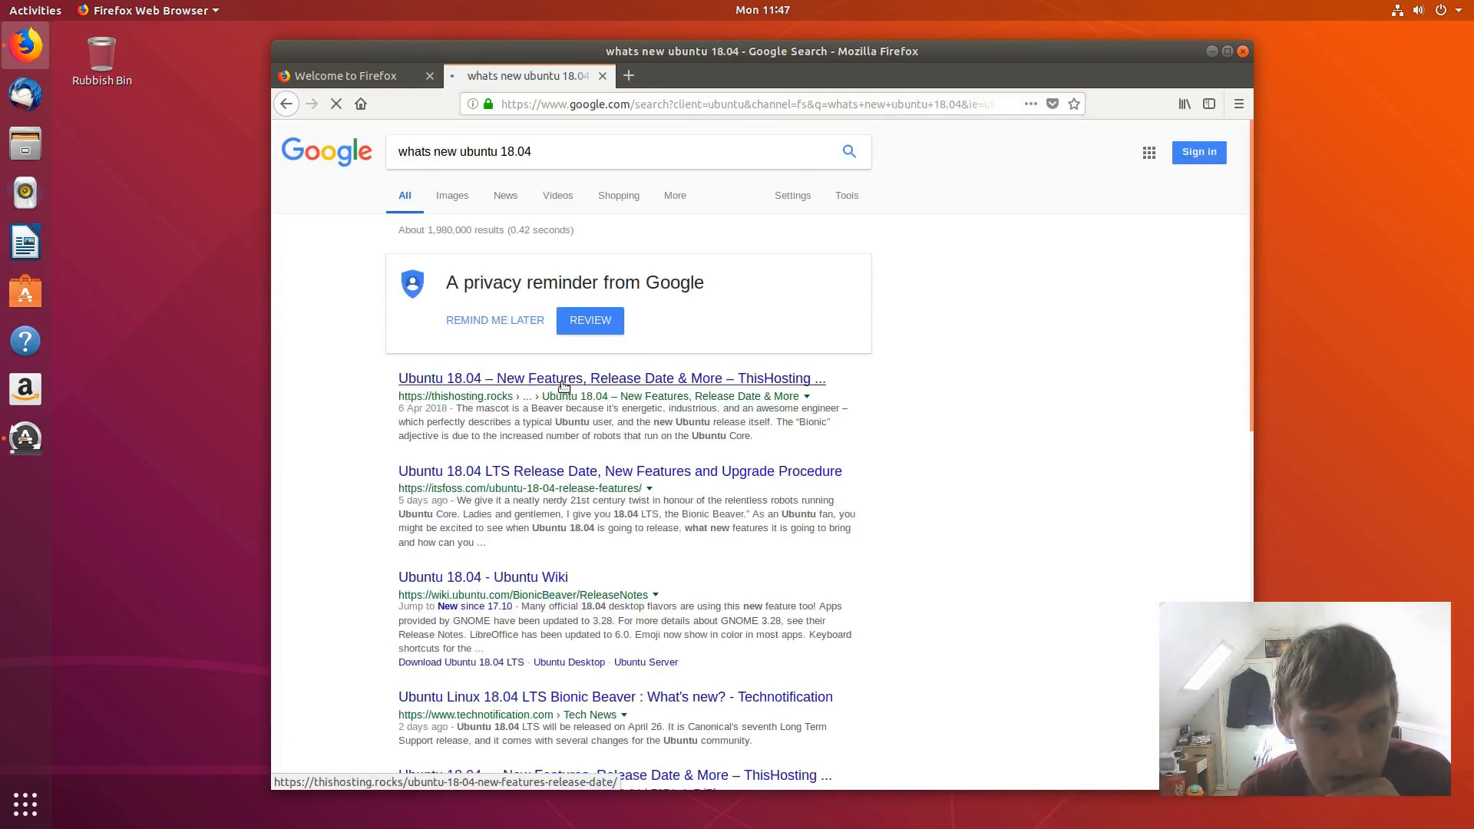
{"action": "scroll", "coordinate": [530, 389], "scroll_direction": "down", "scroll_amount": 5}
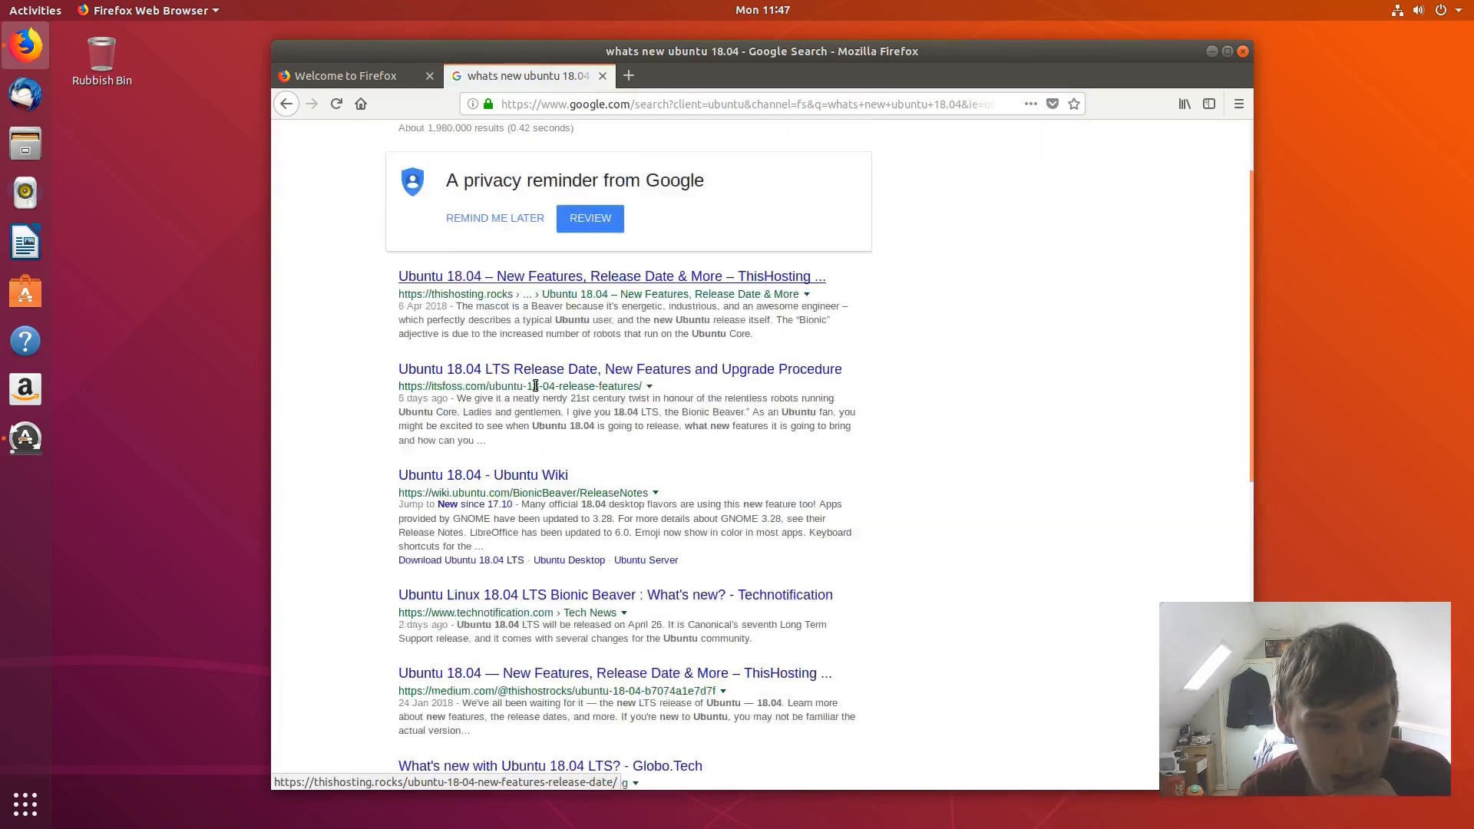
{"action": "scroll", "coordinate": [535, 384], "scroll_direction": "down", "scroll_amount": 3}
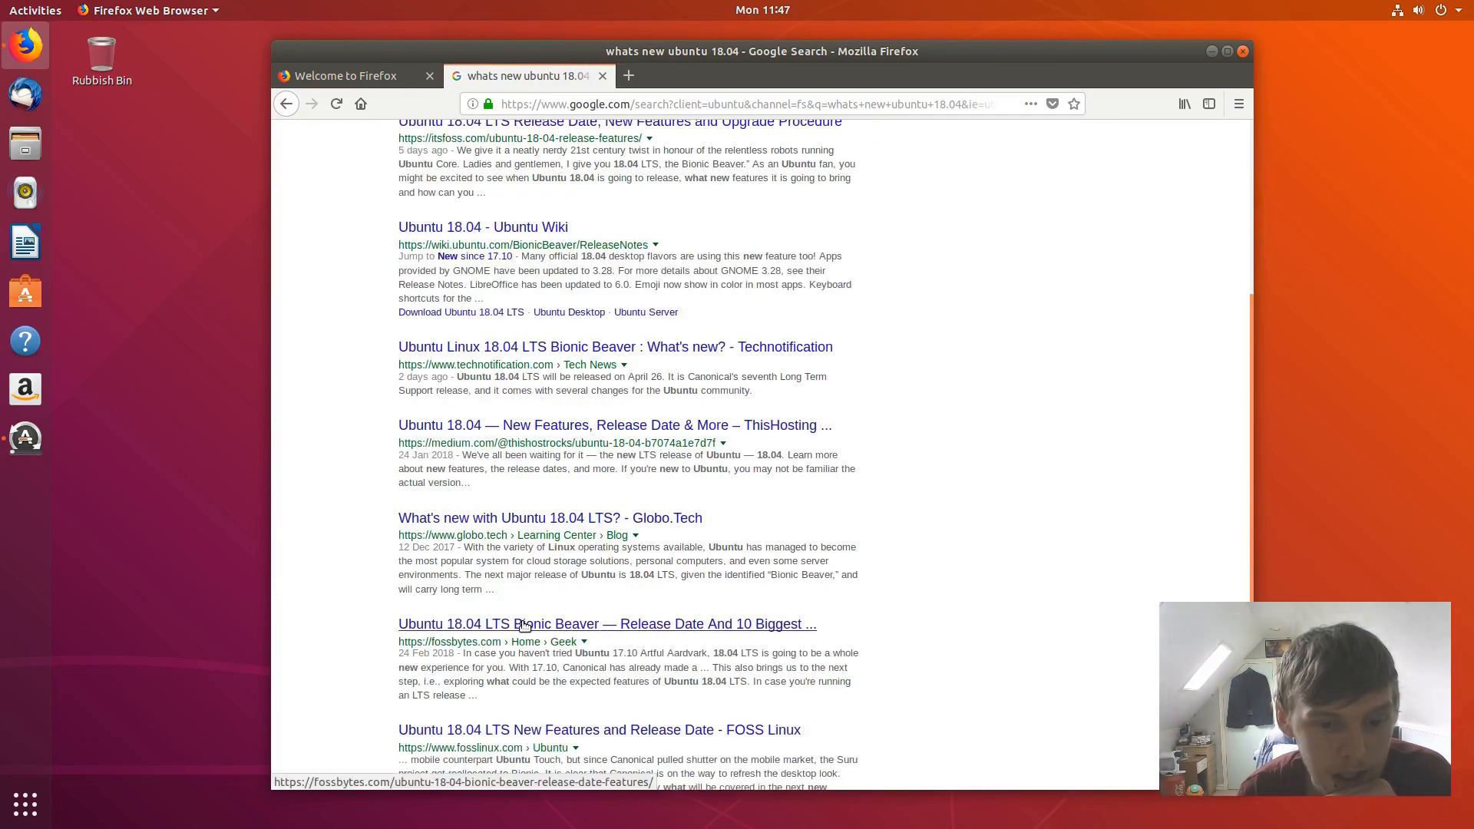
{"action": "scroll", "coordinate": [553, 515], "scroll_direction": "down", "scroll_amount": 2}
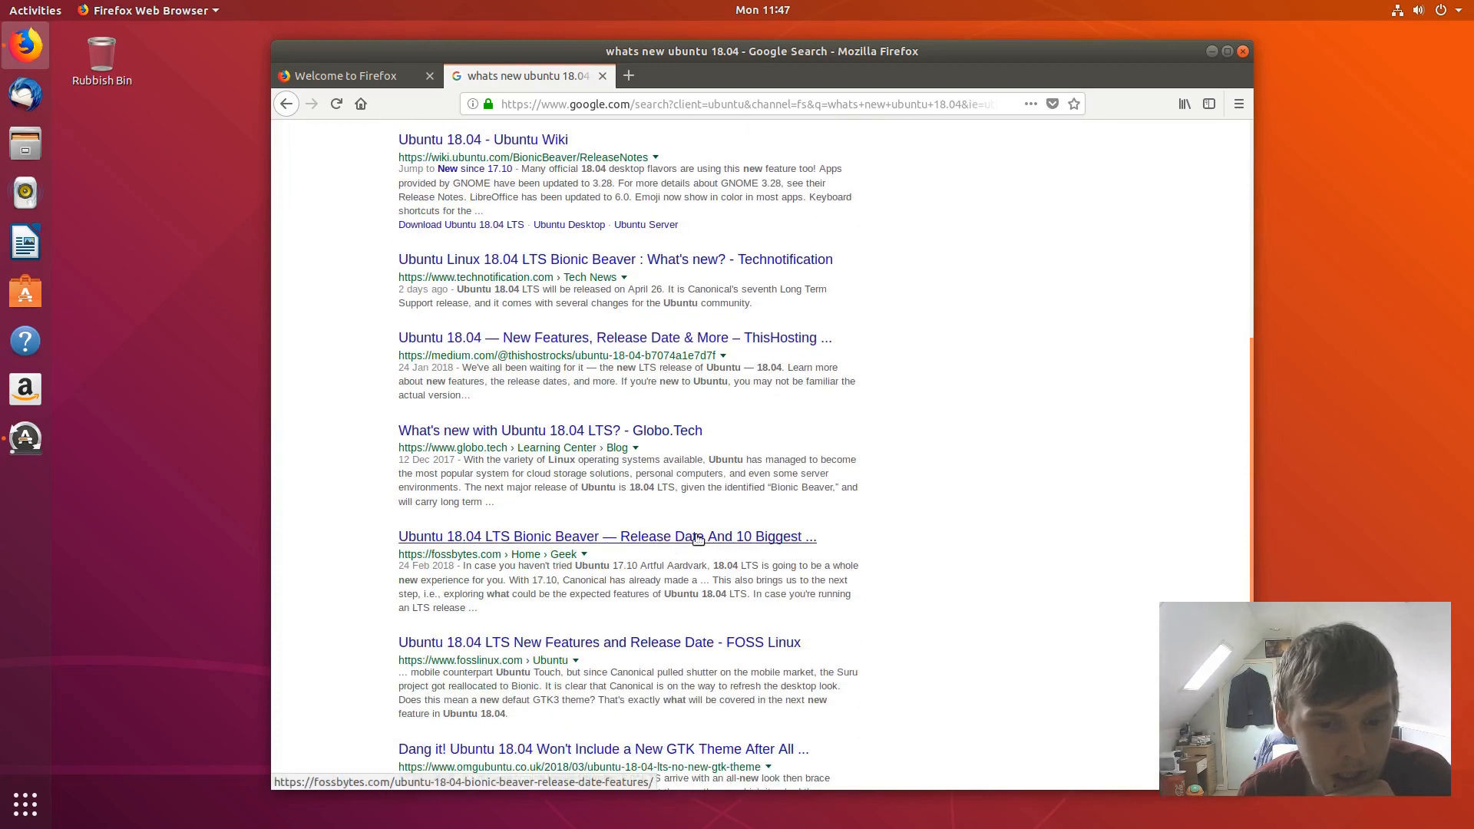
- Open the Fossbytes Ubuntu 18.04 features article and scroll down through it
{"action": "left_click", "coordinate": [698, 538]}
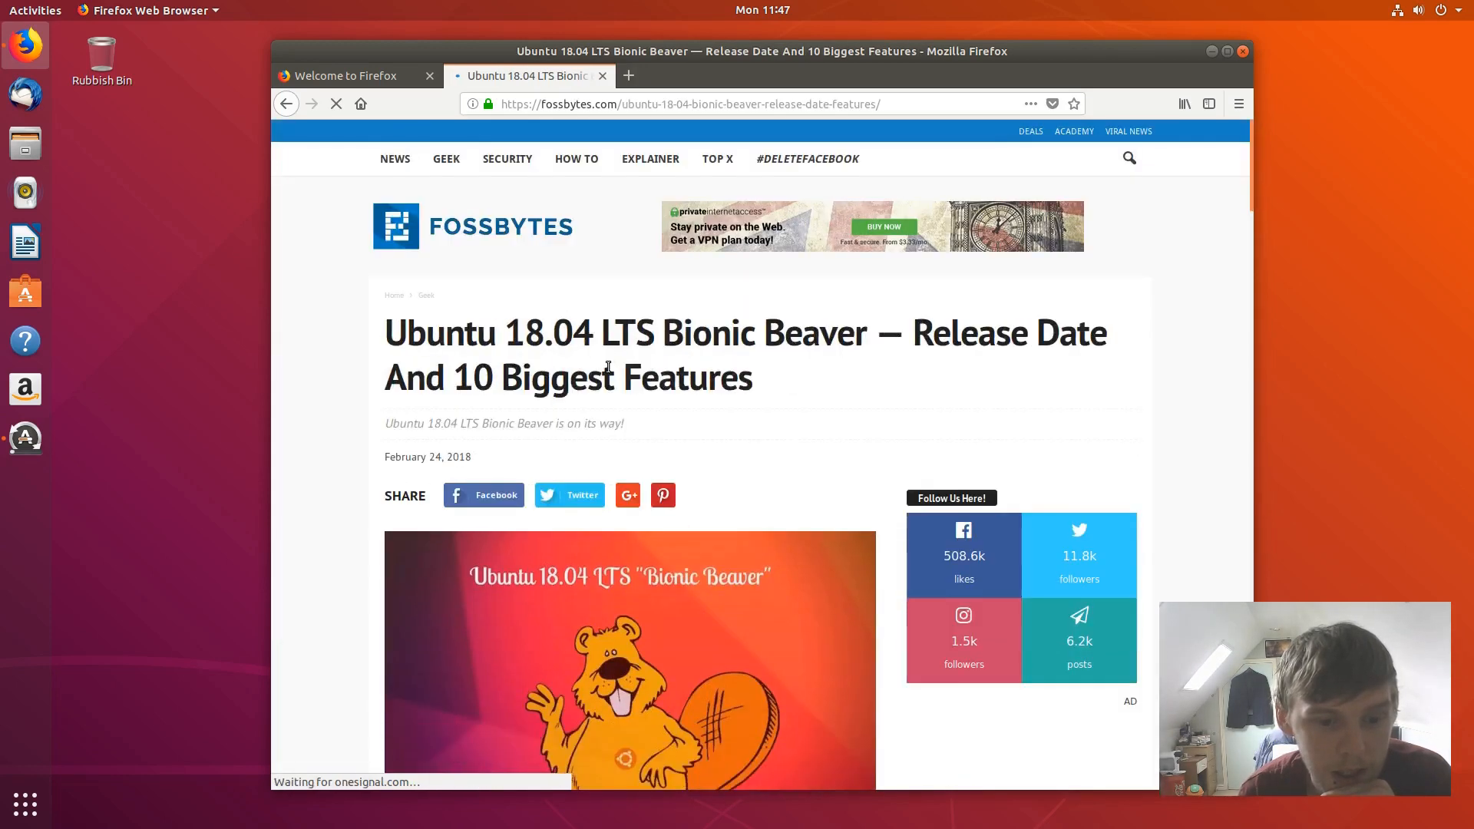
{"action": "scroll", "coordinate": [607, 365], "scroll_direction": "down", "scroll_amount": 5}
{"action": "scroll", "coordinate": [607, 365], "scroll_direction": "down", "scroll_amount": 6}
{"action": "scroll", "coordinate": [603, 363], "scroll_direction": "down", "scroll_amount": 6}
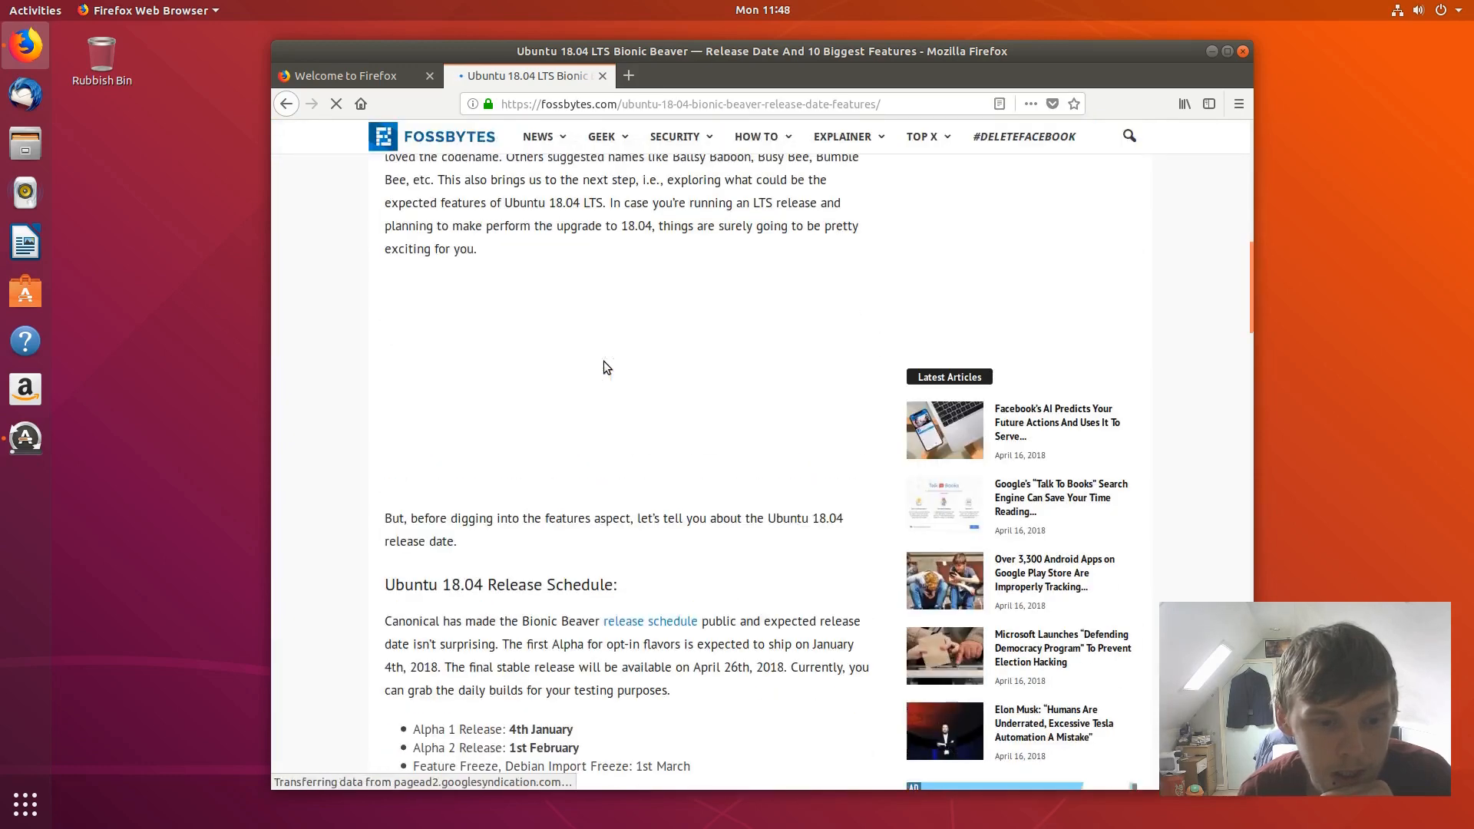
{"action": "scroll", "coordinate": [604, 368], "scroll_direction": "down", "scroll_amount": 8}
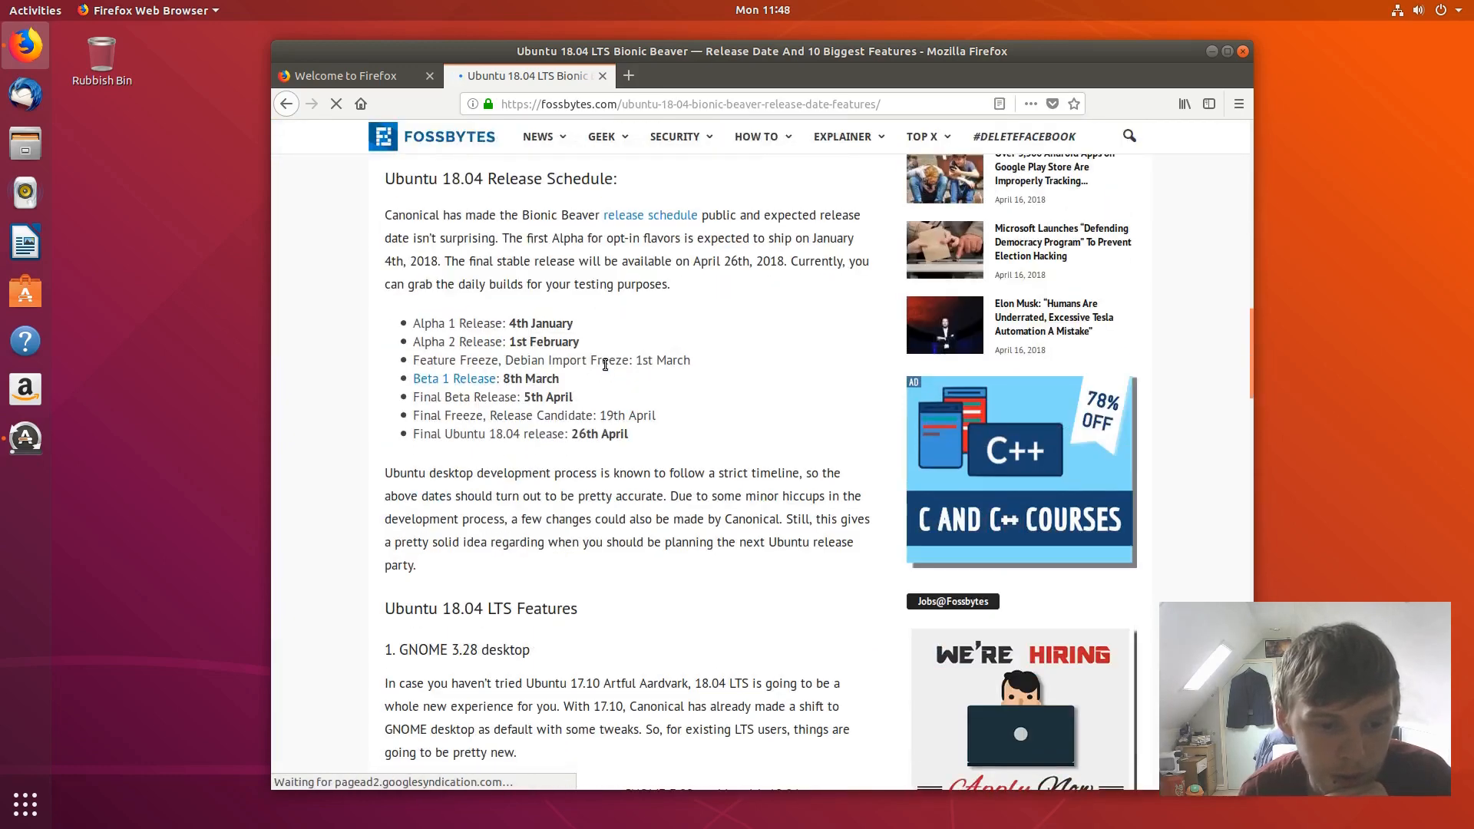
{"action": "scroll", "coordinate": [503, 449], "scroll_direction": "down", "scroll_amount": 7}
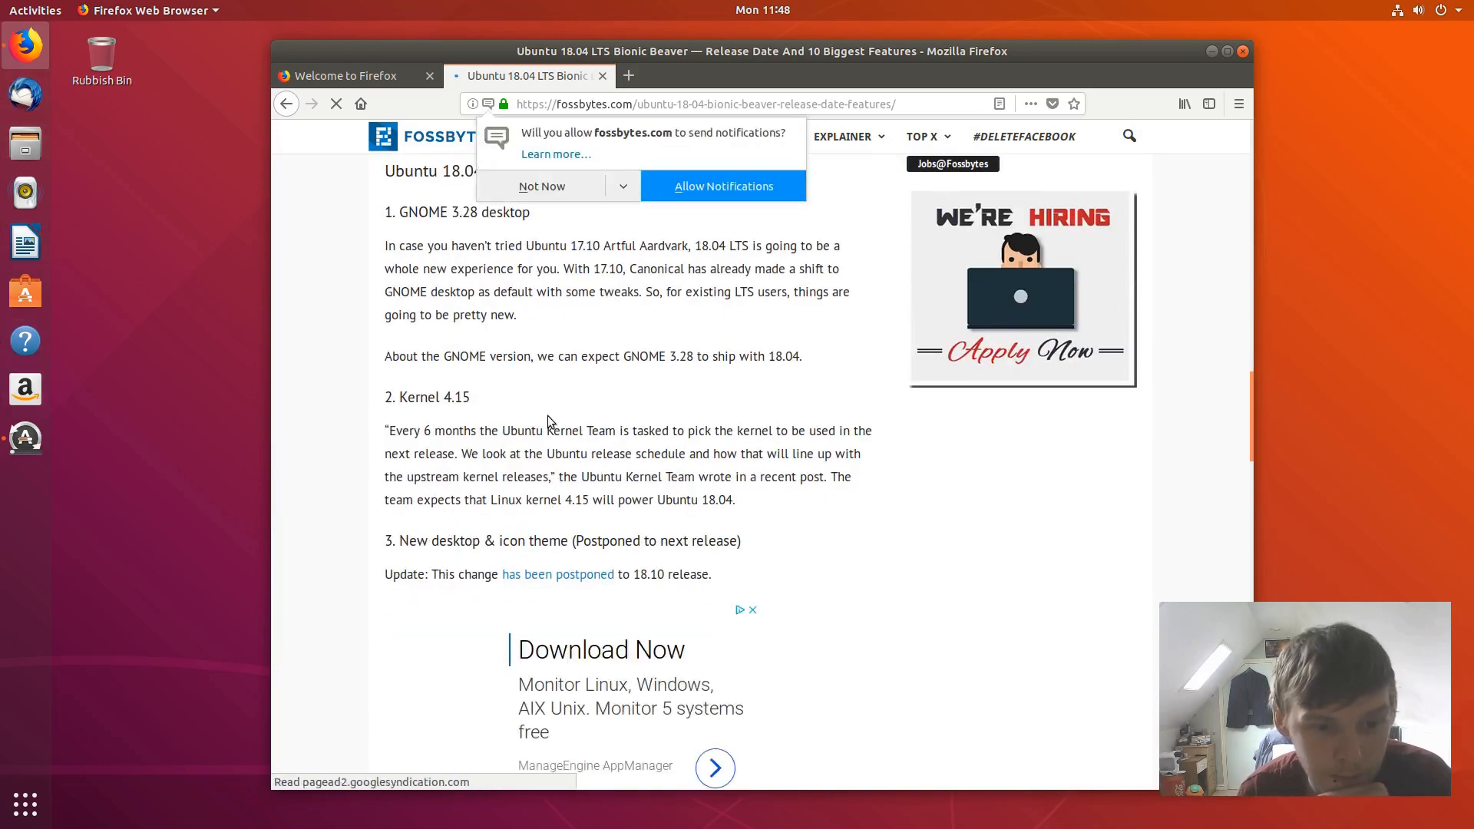
{"action": "scroll", "coordinate": [547, 416], "scroll_direction": "down", "scroll_amount": 4}
{"action": "scroll", "coordinate": [547, 419], "scroll_direction": "down", "scroll_amount": 3}
{"action": "scroll", "coordinate": [546, 418], "scroll_direction": "down", "scroll_amount": 4}
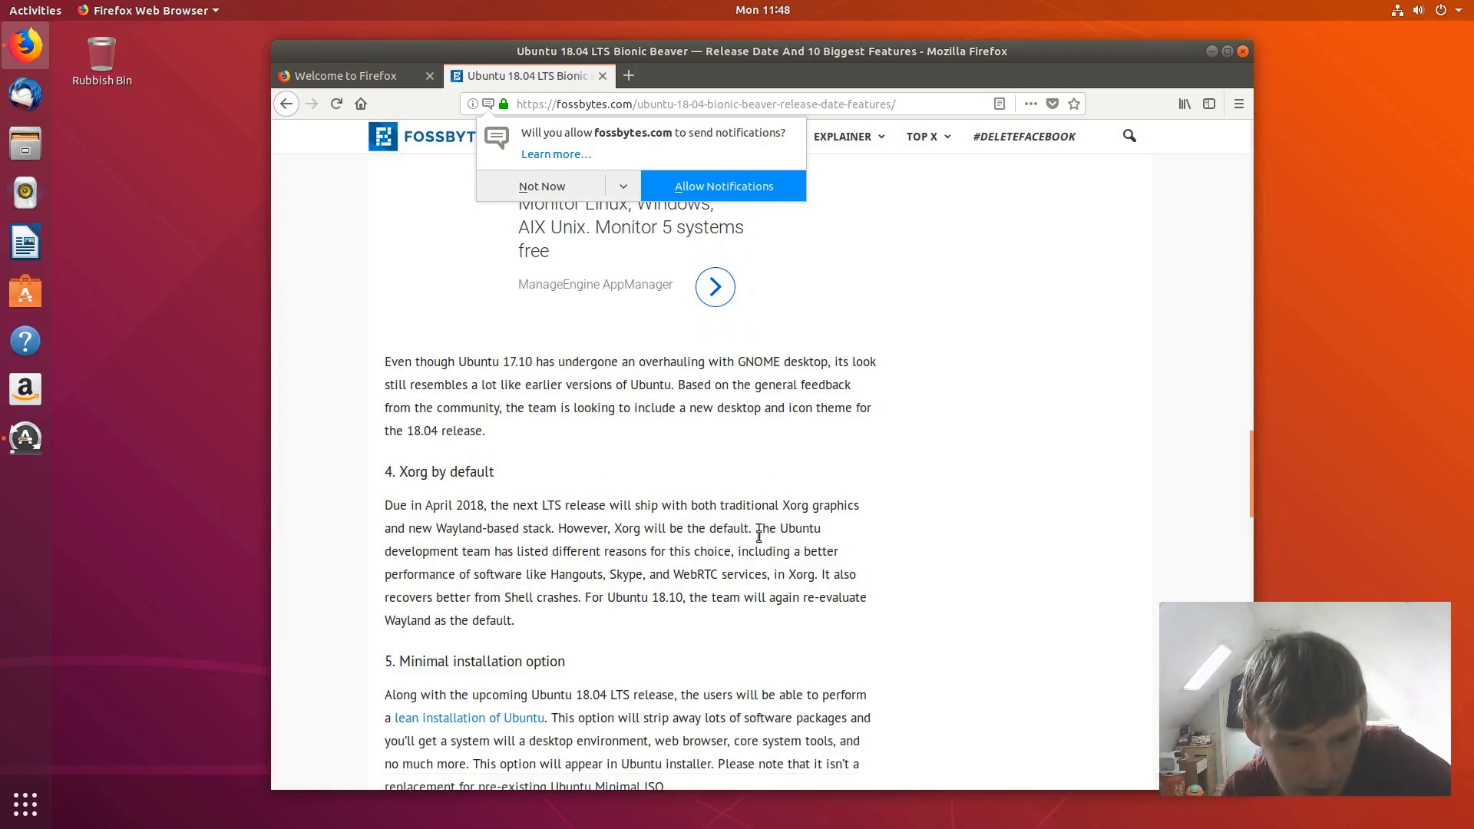
{"action": "scroll", "coordinate": [760, 534], "scroll_direction": "down", "scroll_amount": 2}
{"action": "left_click_drag", "start_coordinate": [411, 488], "coordinate": [602, 492]}
{"action": "left_click", "coordinate": [653, 491]}
- Highlight the color emojis heading, read to the end, then return to the Welcome tab
{"action": "scroll", "coordinate": [592, 558], "scroll_direction": "down", "scroll_amount": 1}
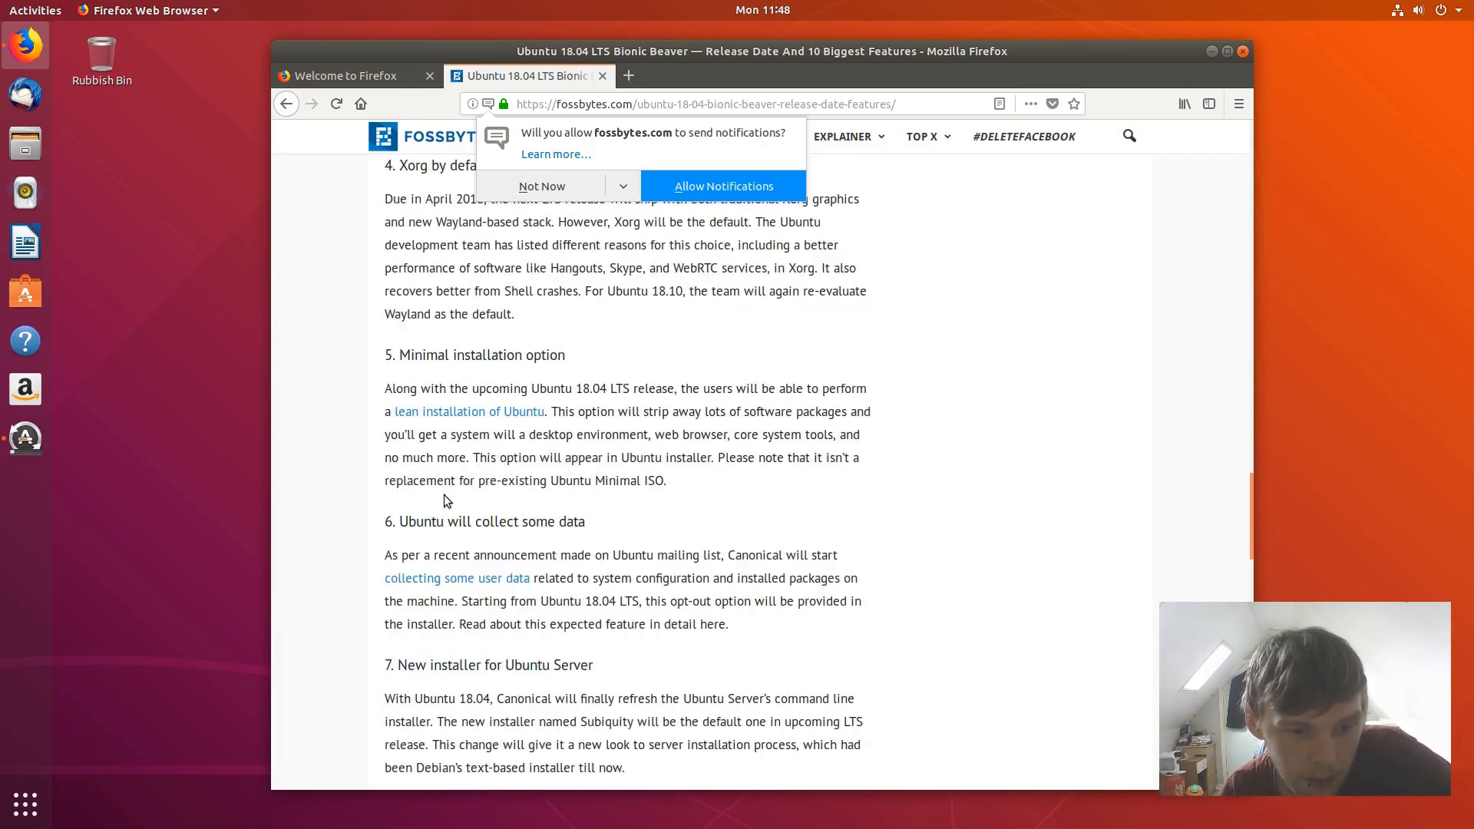
{"action": "scroll", "coordinate": [425, 522], "scroll_direction": "down", "scroll_amount": 3}
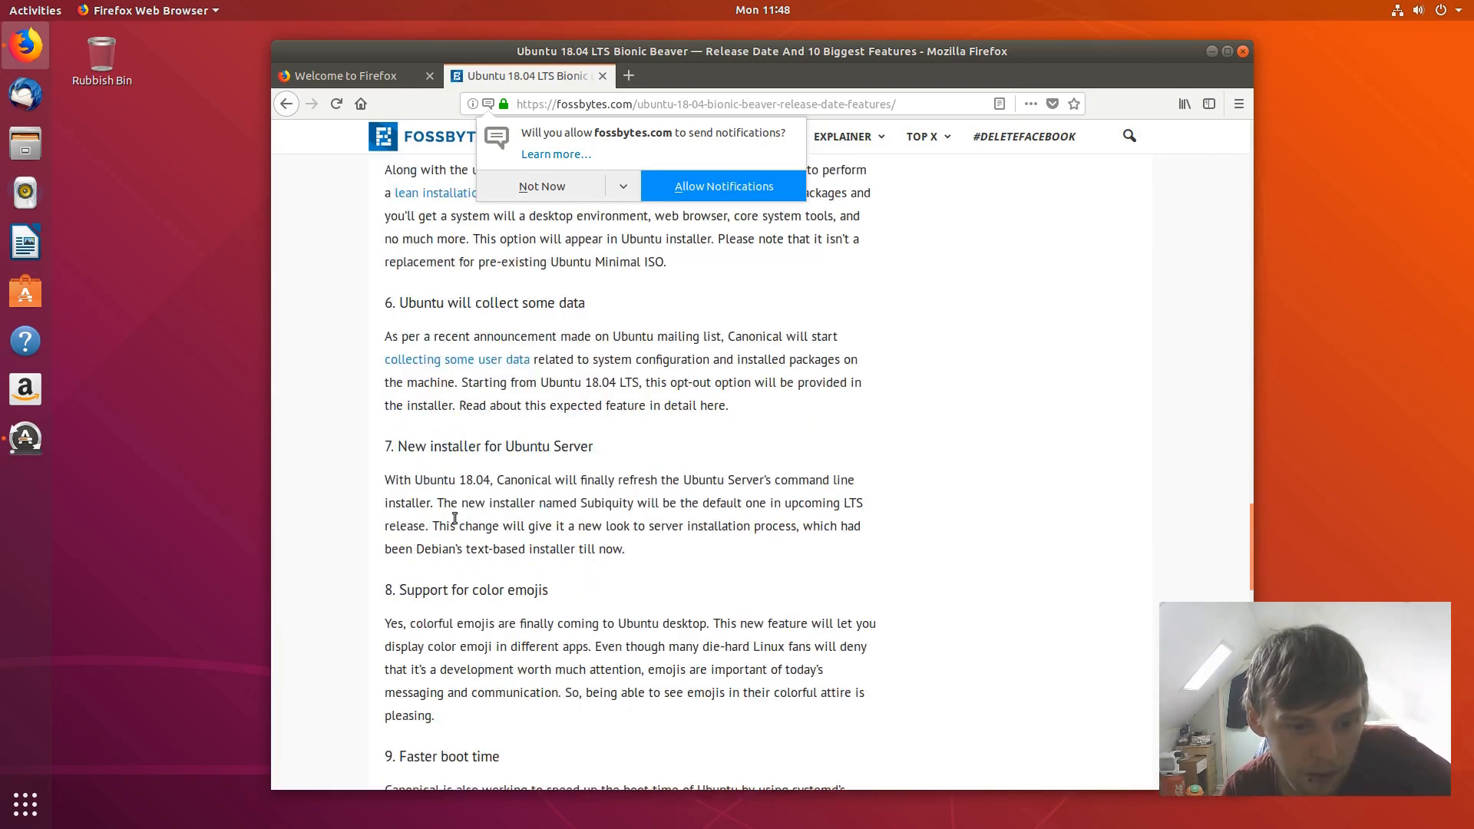
{"action": "scroll", "coordinate": [537, 519], "scroll_direction": "down", "scroll_amount": 2}
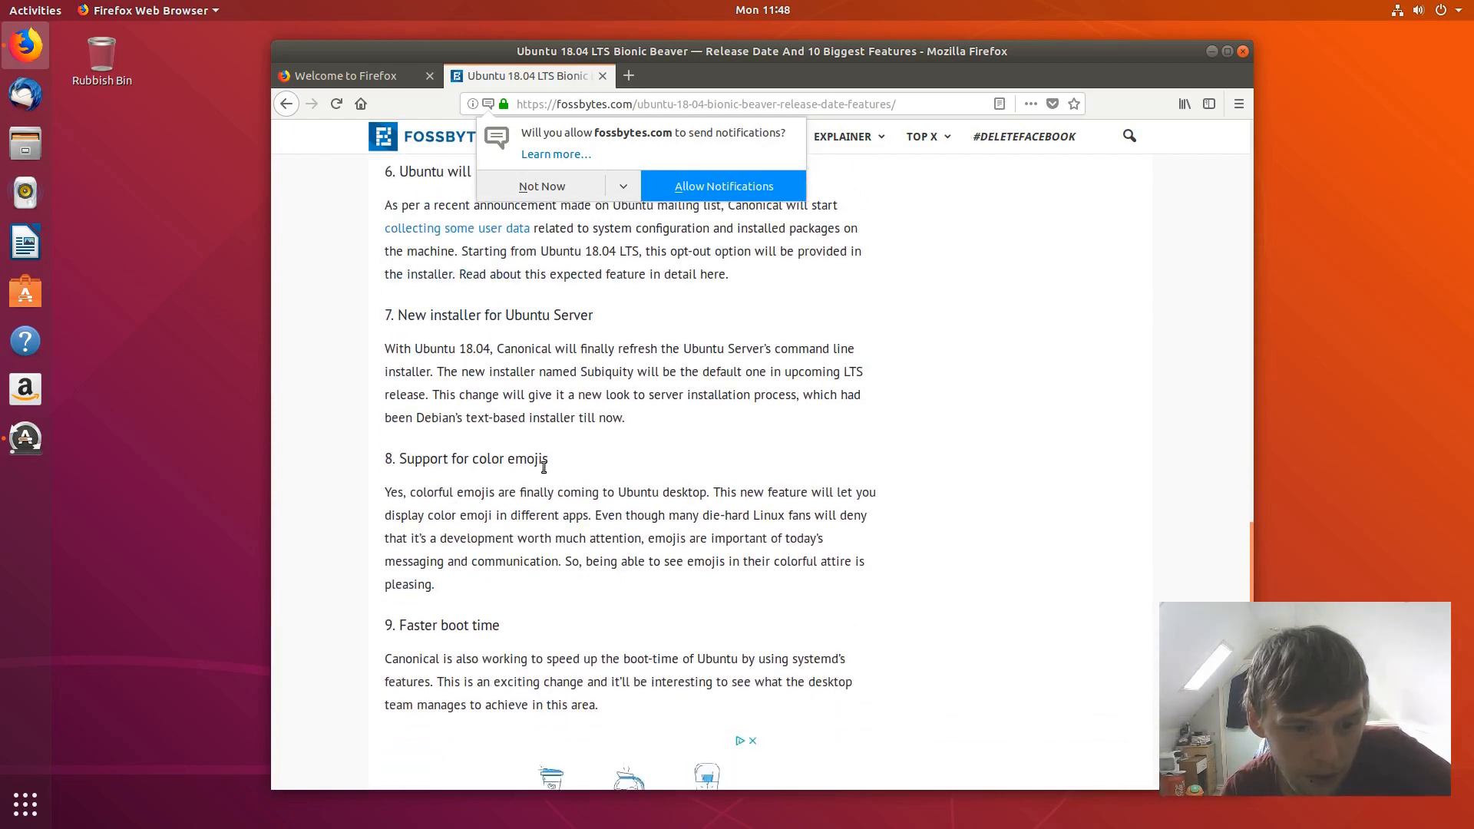
{"action": "left_click_drag", "start_coordinate": [548, 459], "coordinate": [426, 464]}
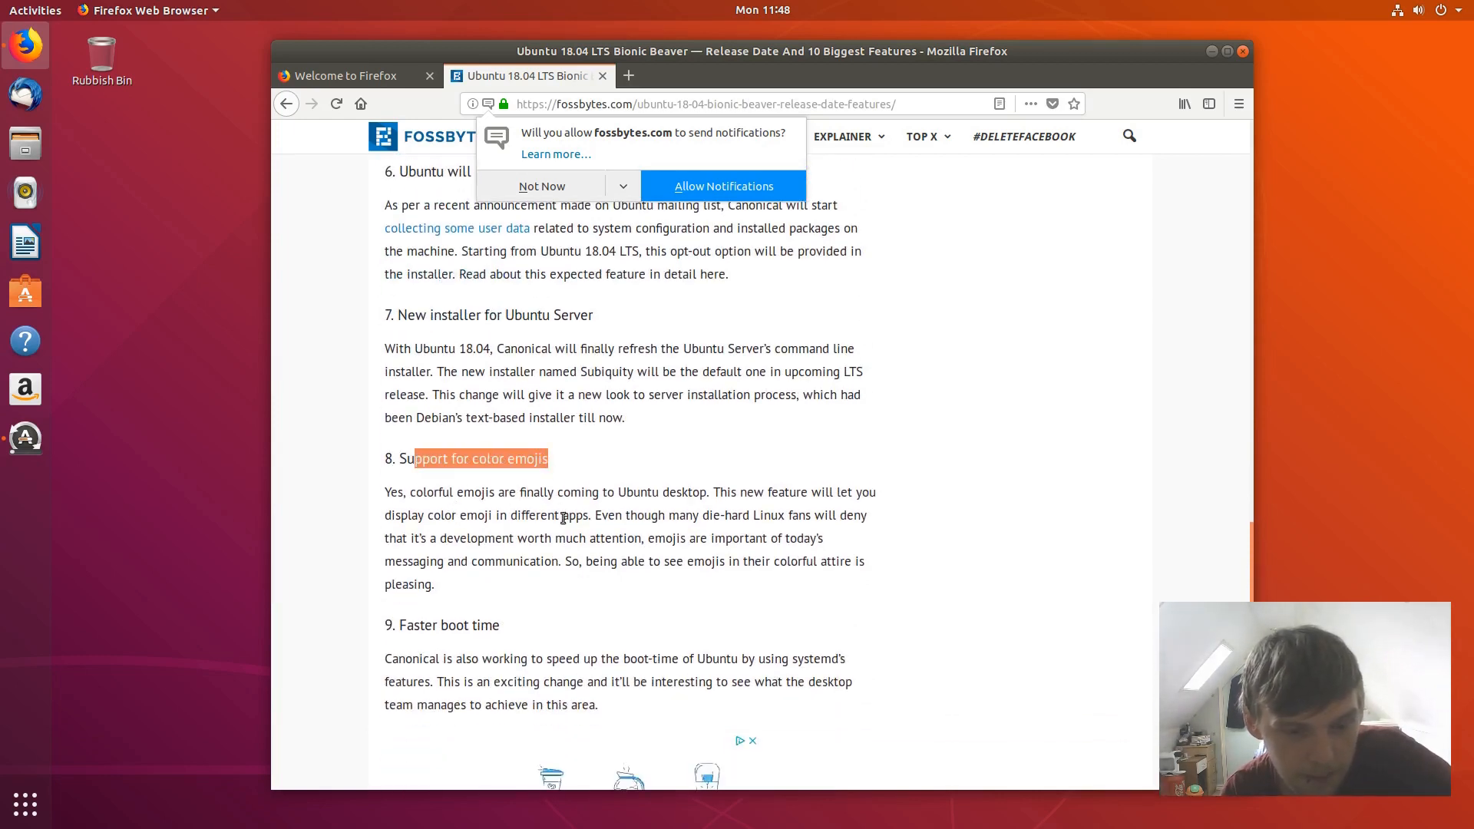
{"action": "scroll", "coordinate": [563, 518], "scroll_direction": "down", "scroll_amount": 2}
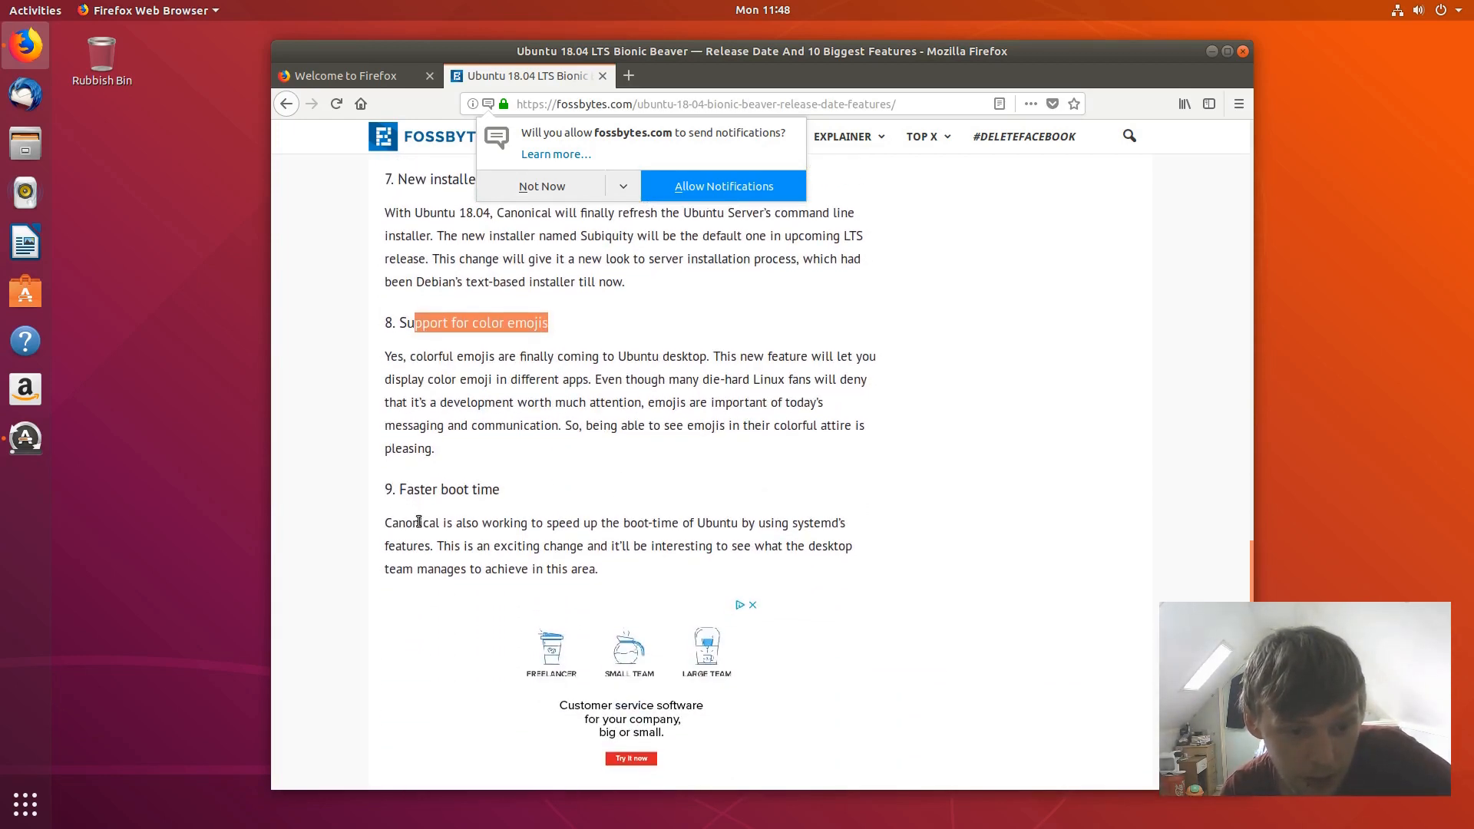
{"action": "scroll", "coordinate": [419, 522], "scroll_direction": "down", "scroll_amount": 1}
{"action": "scroll", "coordinate": [656, 509], "scroll_direction": "down", "scroll_amount": 5}
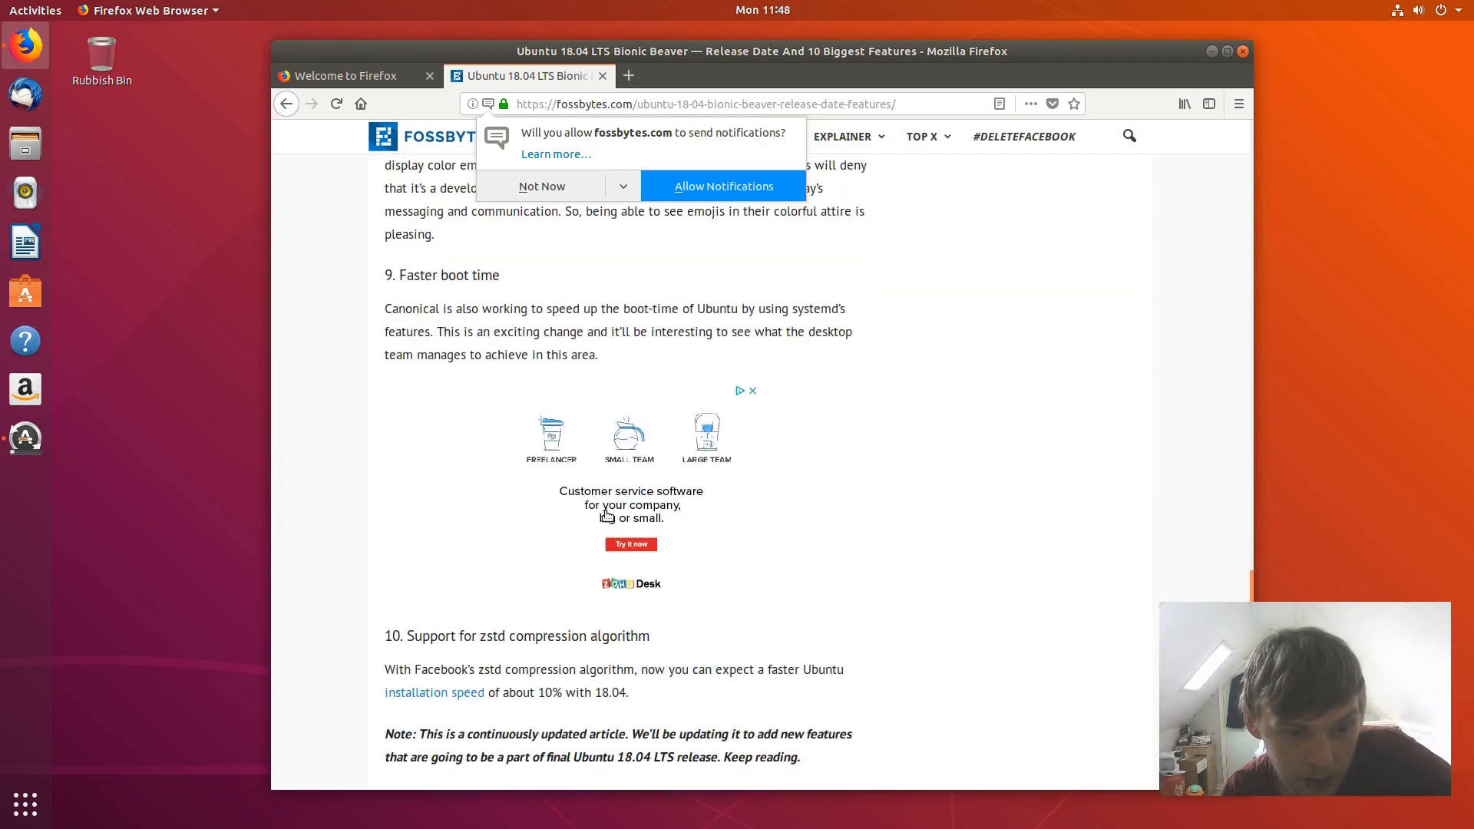
{"action": "scroll", "coordinate": [599, 517], "scroll_direction": "down", "scroll_amount": 4}
{"action": "scroll", "coordinate": [599, 517], "scroll_direction": "down", "scroll_amount": 4}
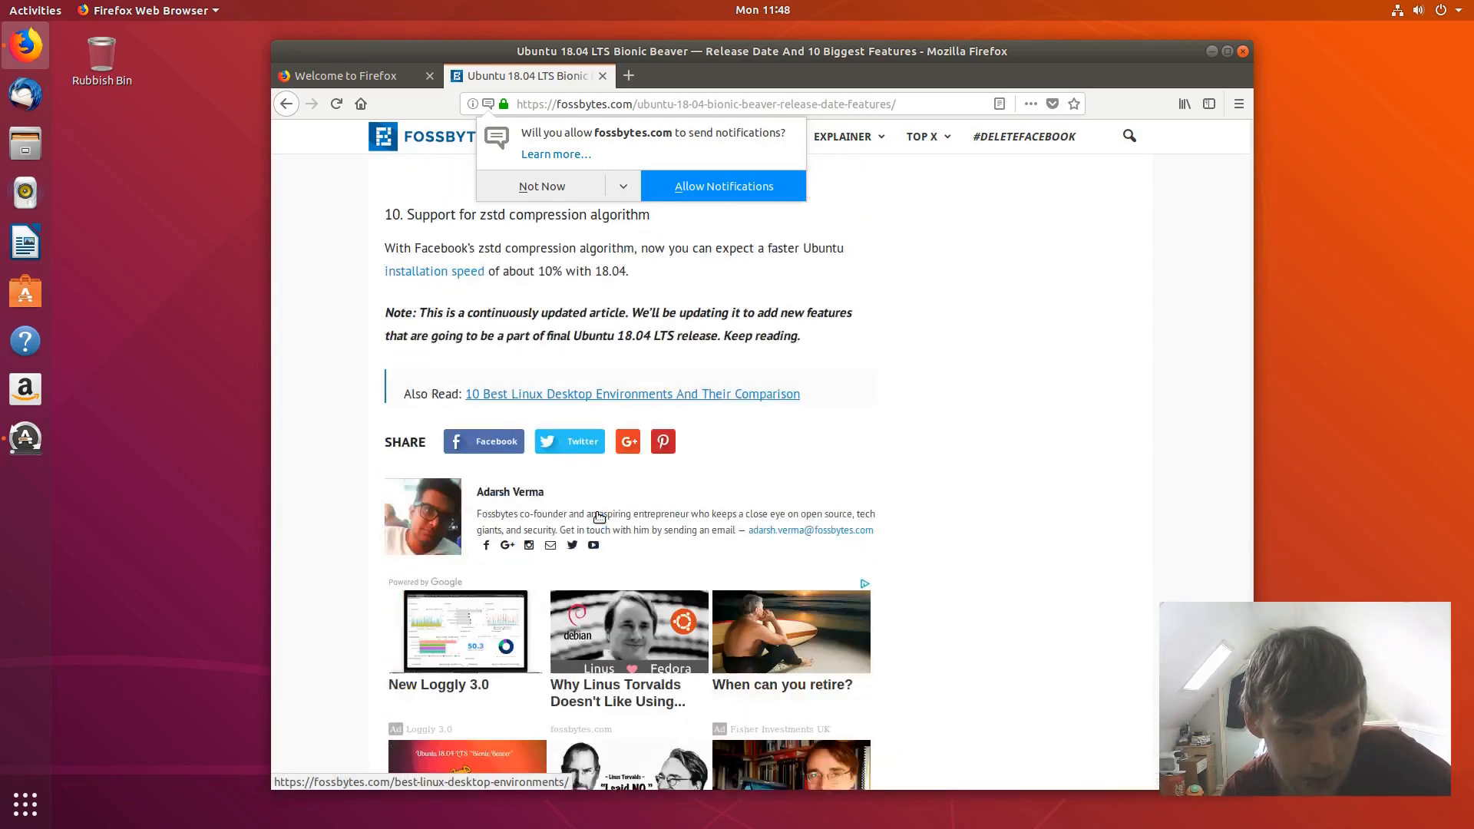
{"action": "scroll", "coordinate": [599, 460], "scroll_direction": "up", "scroll_amount": 5}
{"action": "left_click", "coordinate": [365, 80]}
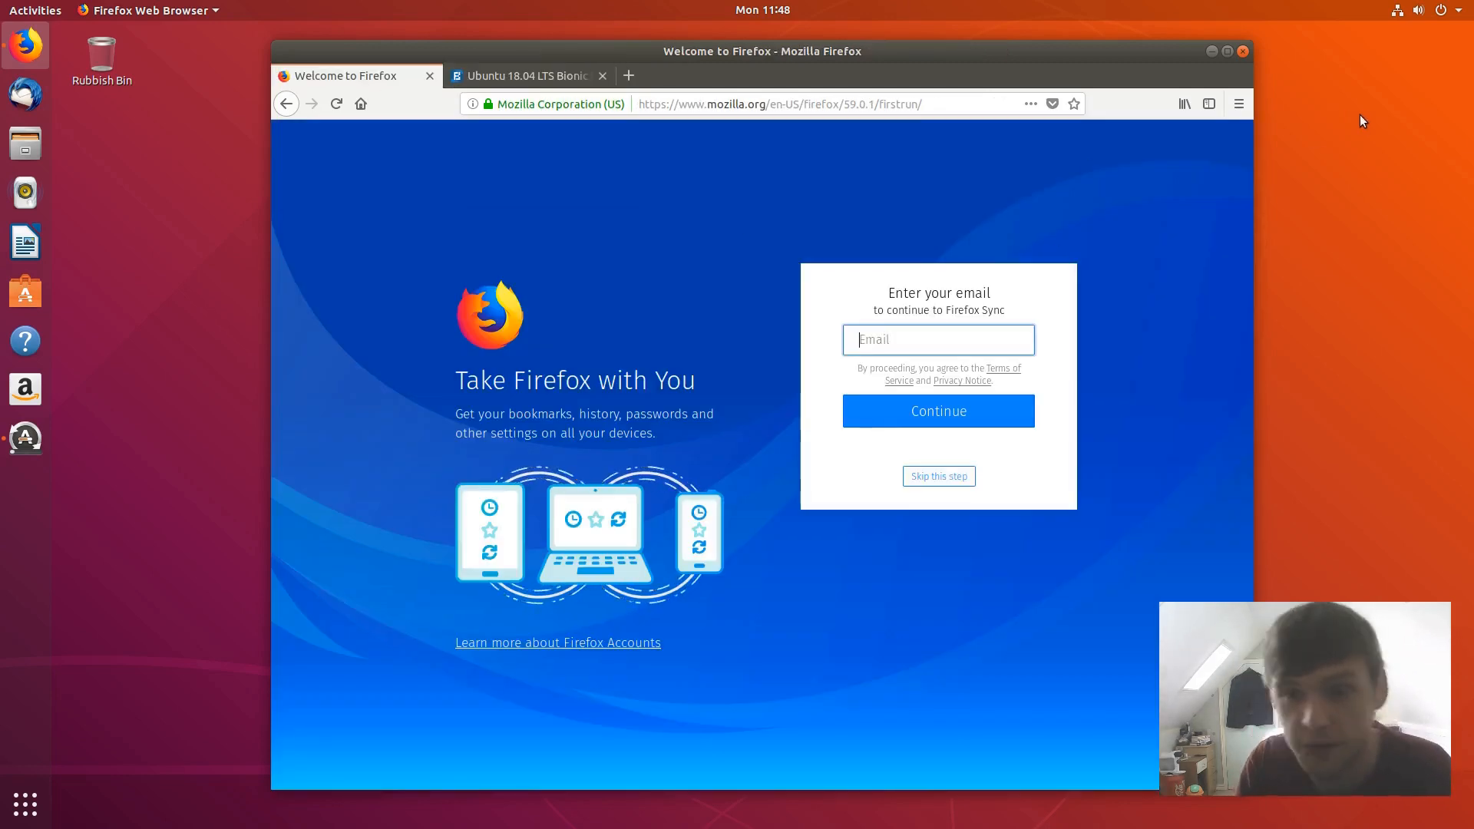
- Close Firefox with both tabs, then minimise the installing Software Updater window
{"action": "left_click", "coordinate": [1243, 52]}
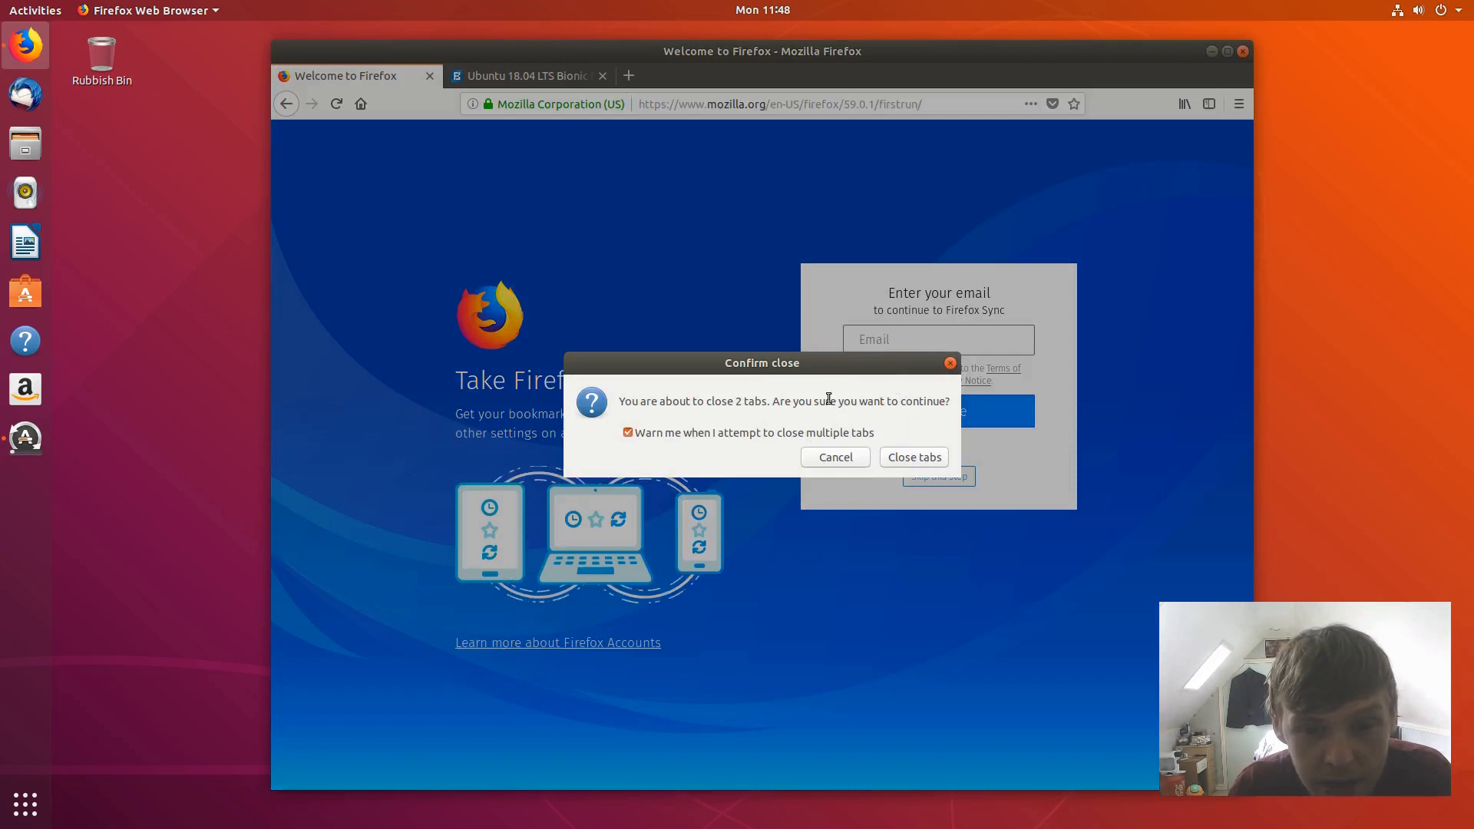
{"action": "left_click", "coordinate": [925, 458]}
{"action": "left_click", "coordinate": [26, 437]}
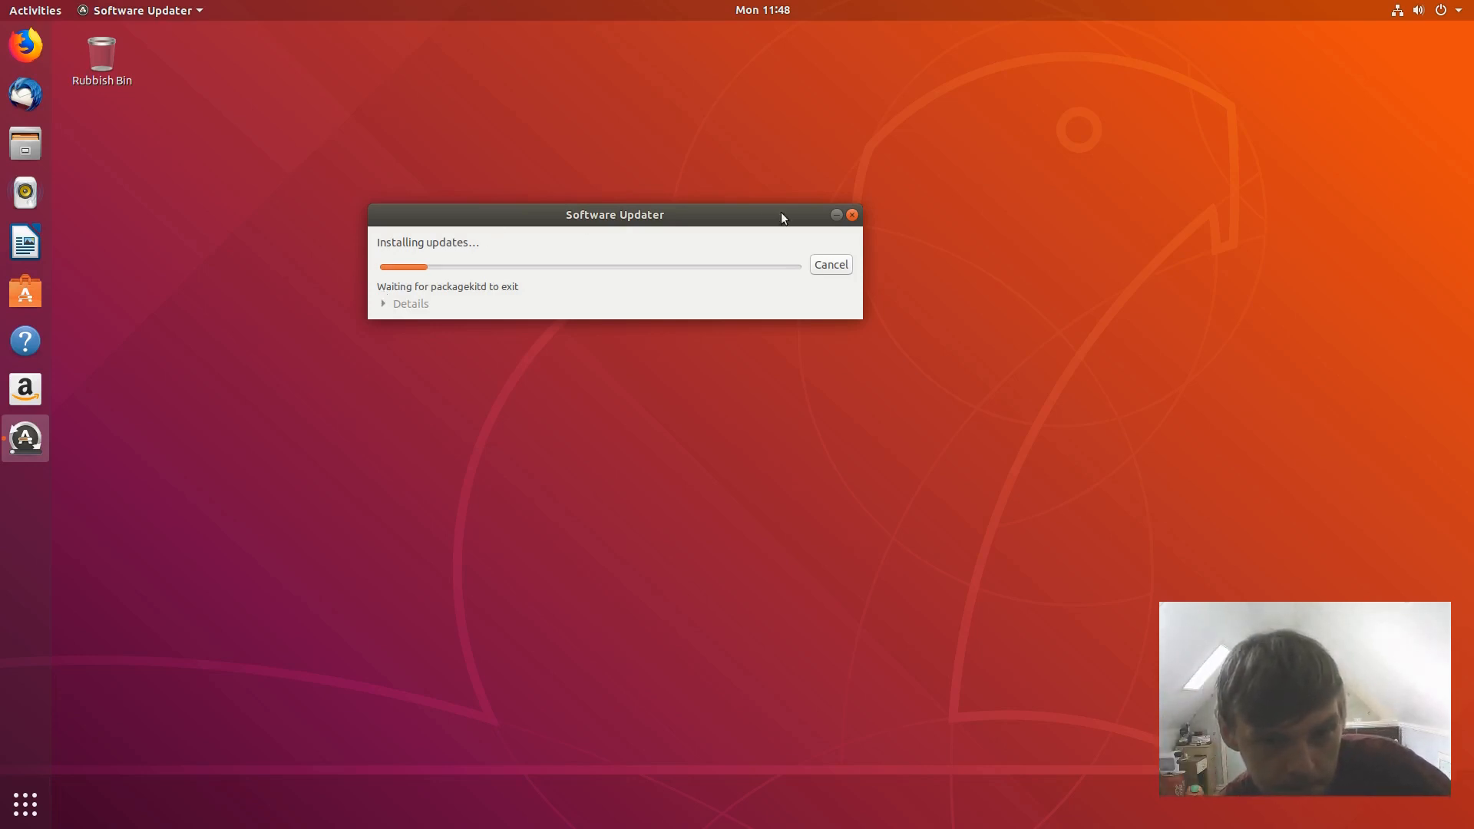
{"action": "left_click", "coordinate": [836, 215]}
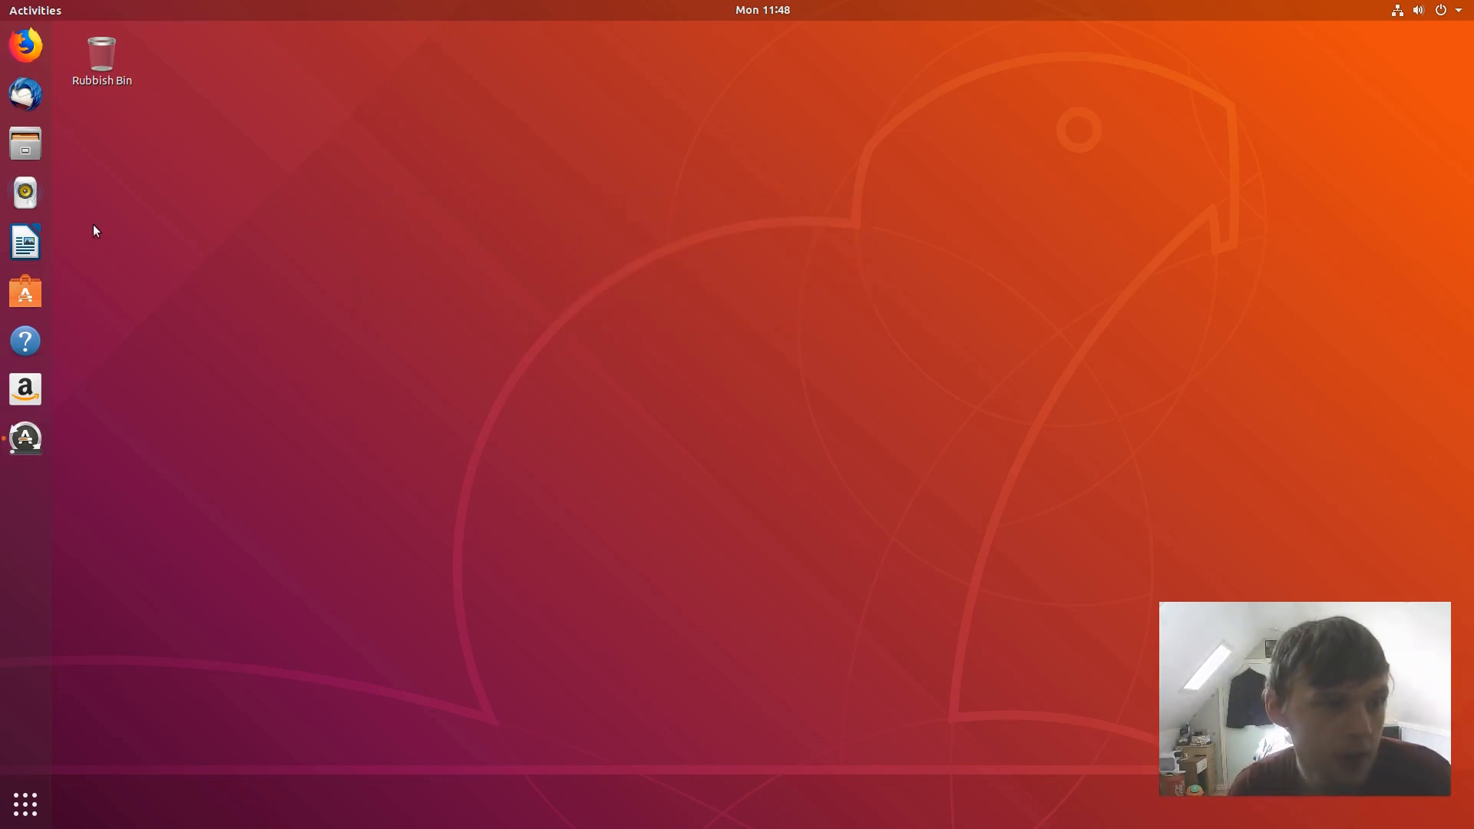
- Page through the applications grid, opening and closing the Utilities folder
{"action": "left_click", "coordinate": [26, 804]}
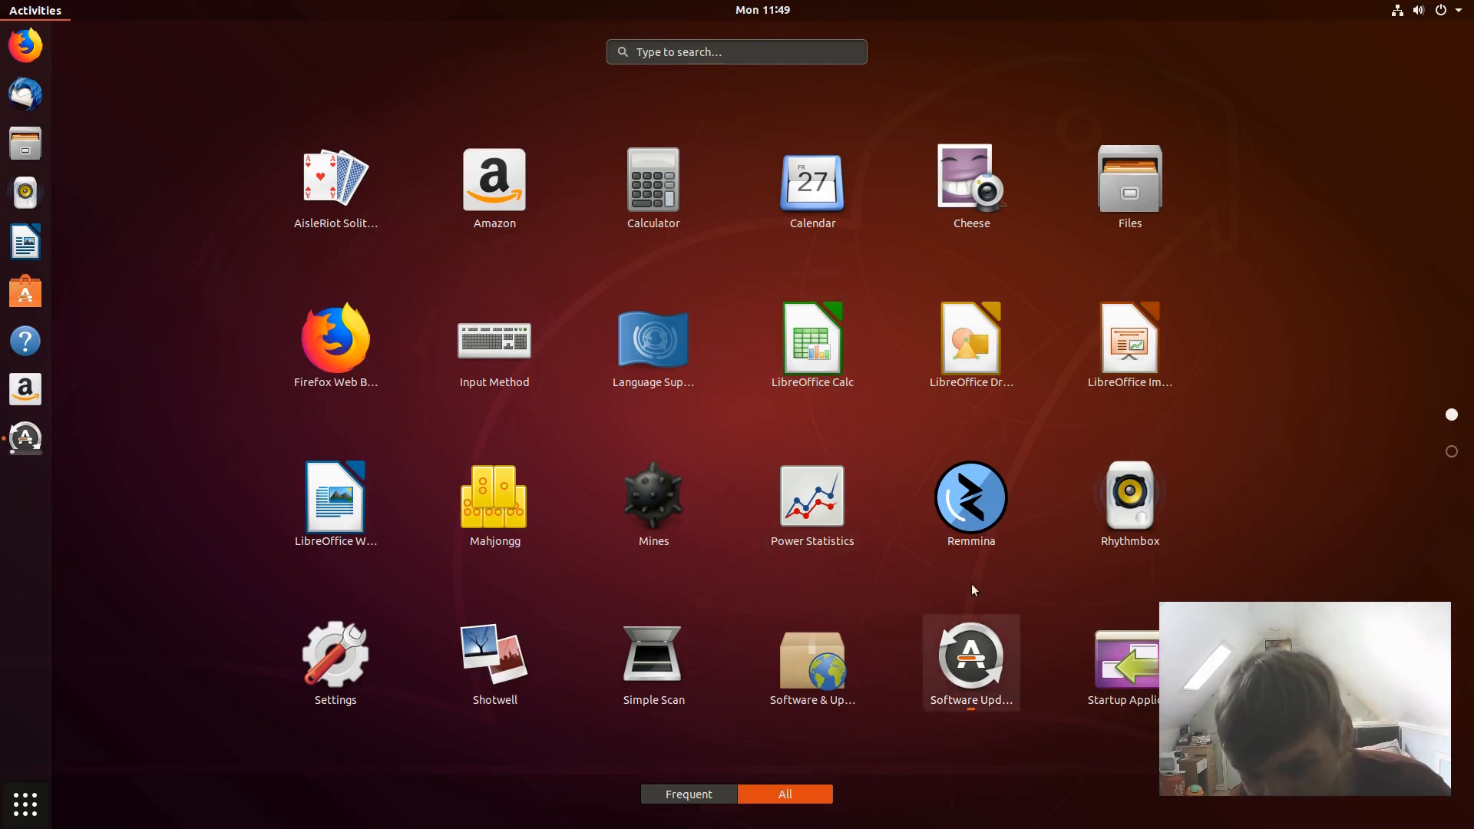
{"action": "scroll", "coordinate": [929, 514], "scroll_direction": "down", "scroll_amount": 1}
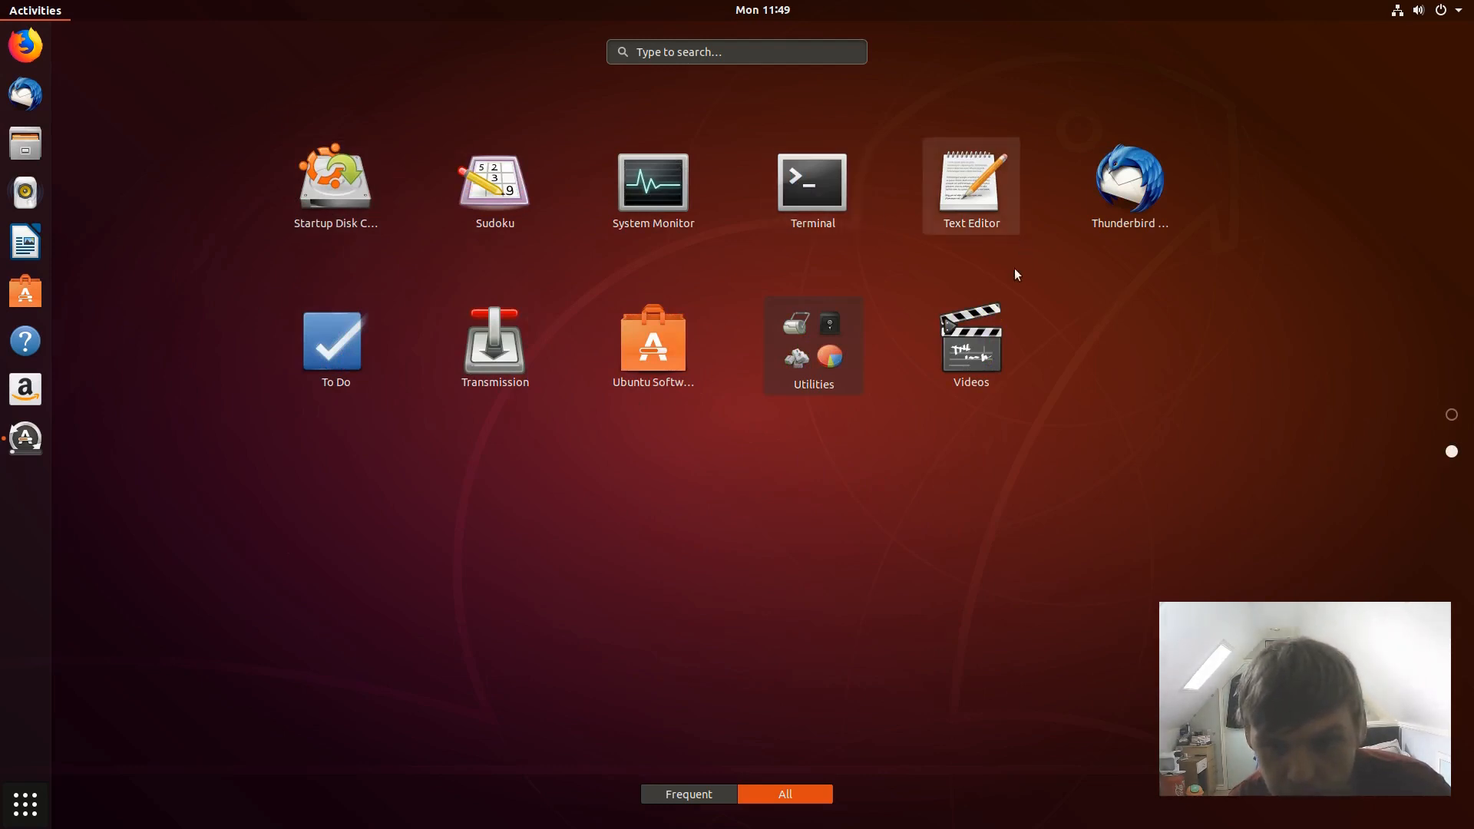
{"action": "left_click", "coordinate": [829, 368]}
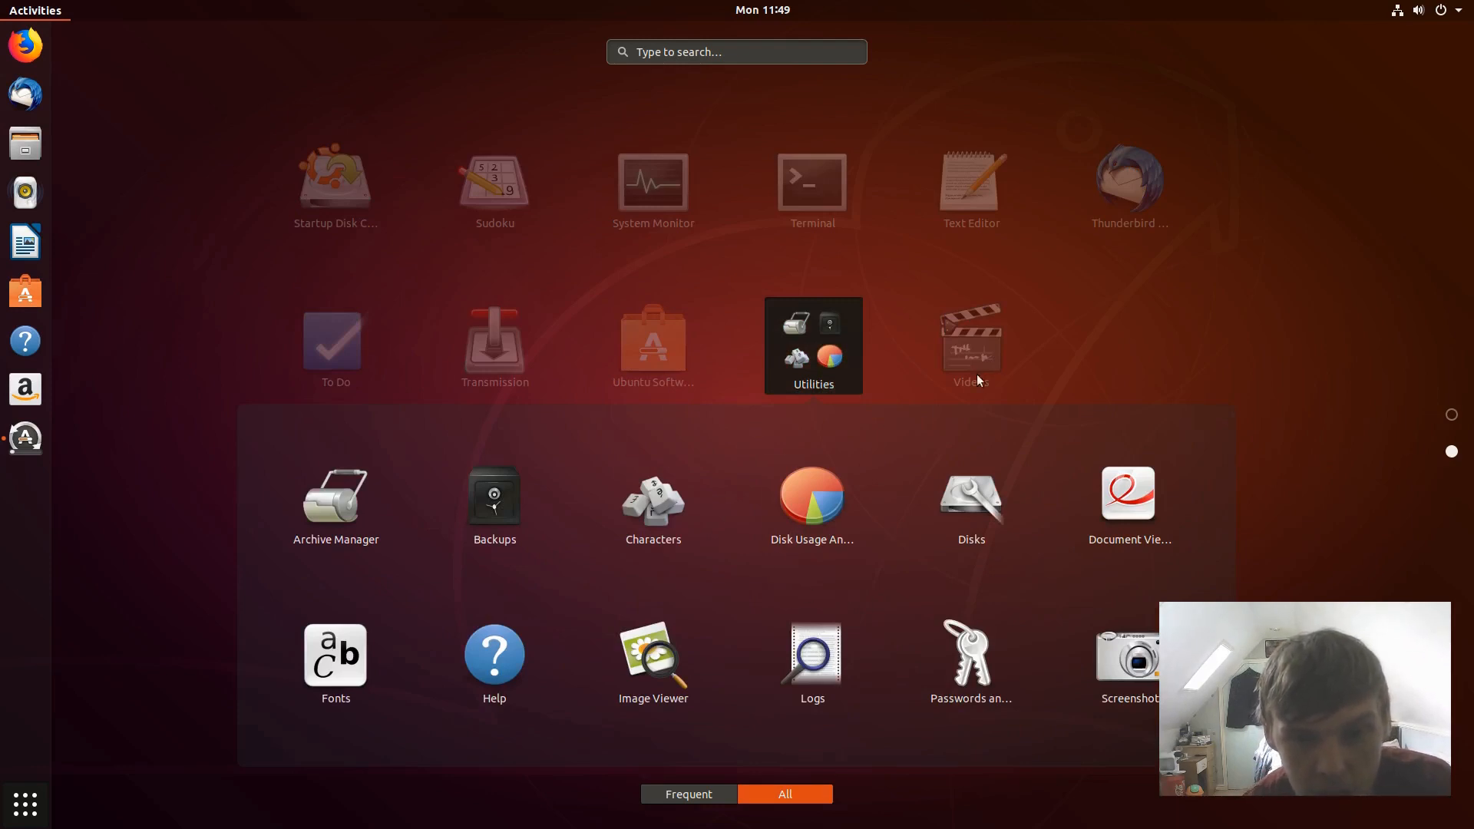
{"action": "left_click", "coordinate": [1076, 334]}
{"action": "scroll", "coordinate": [717, 373], "scroll_direction": "up", "scroll_amount": 1}
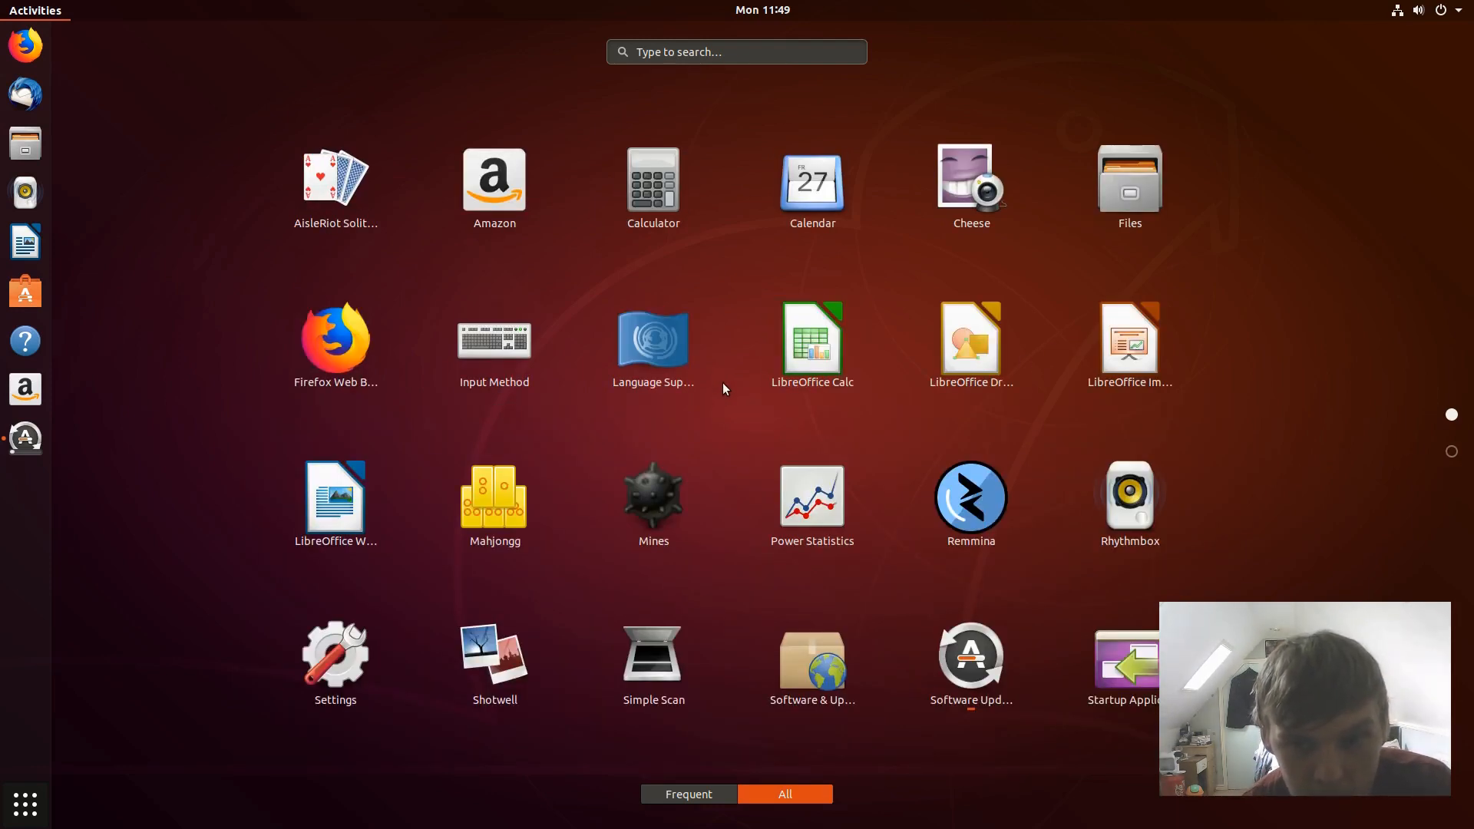
{"action": "scroll", "coordinate": [724, 383], "scroll_direction": "down", "scroll_amount": 1}
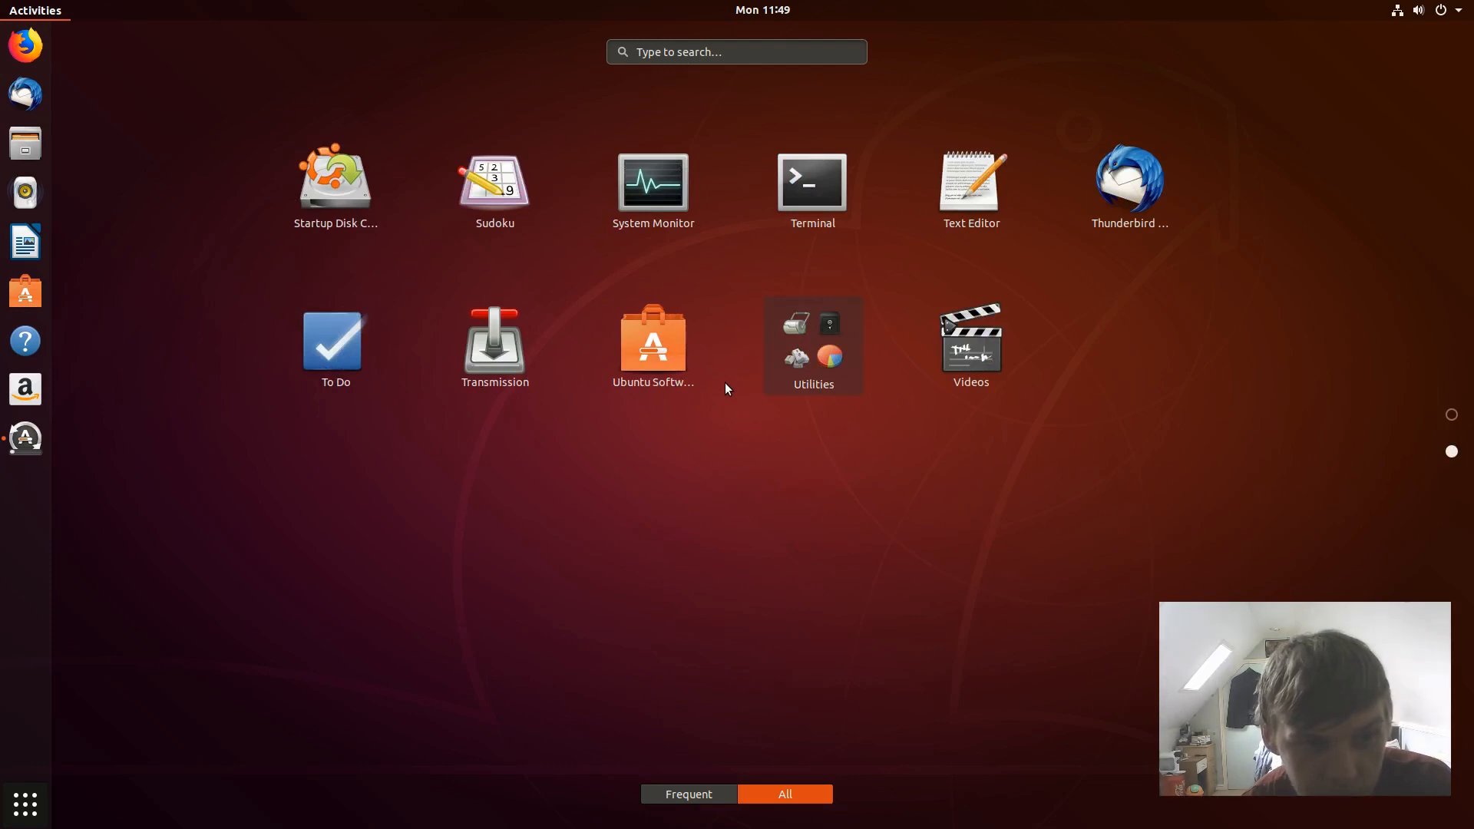
{"action": "scroll", "coordinate": [739, 354], "scroll_direction": "up", "scroll_amount": 1}
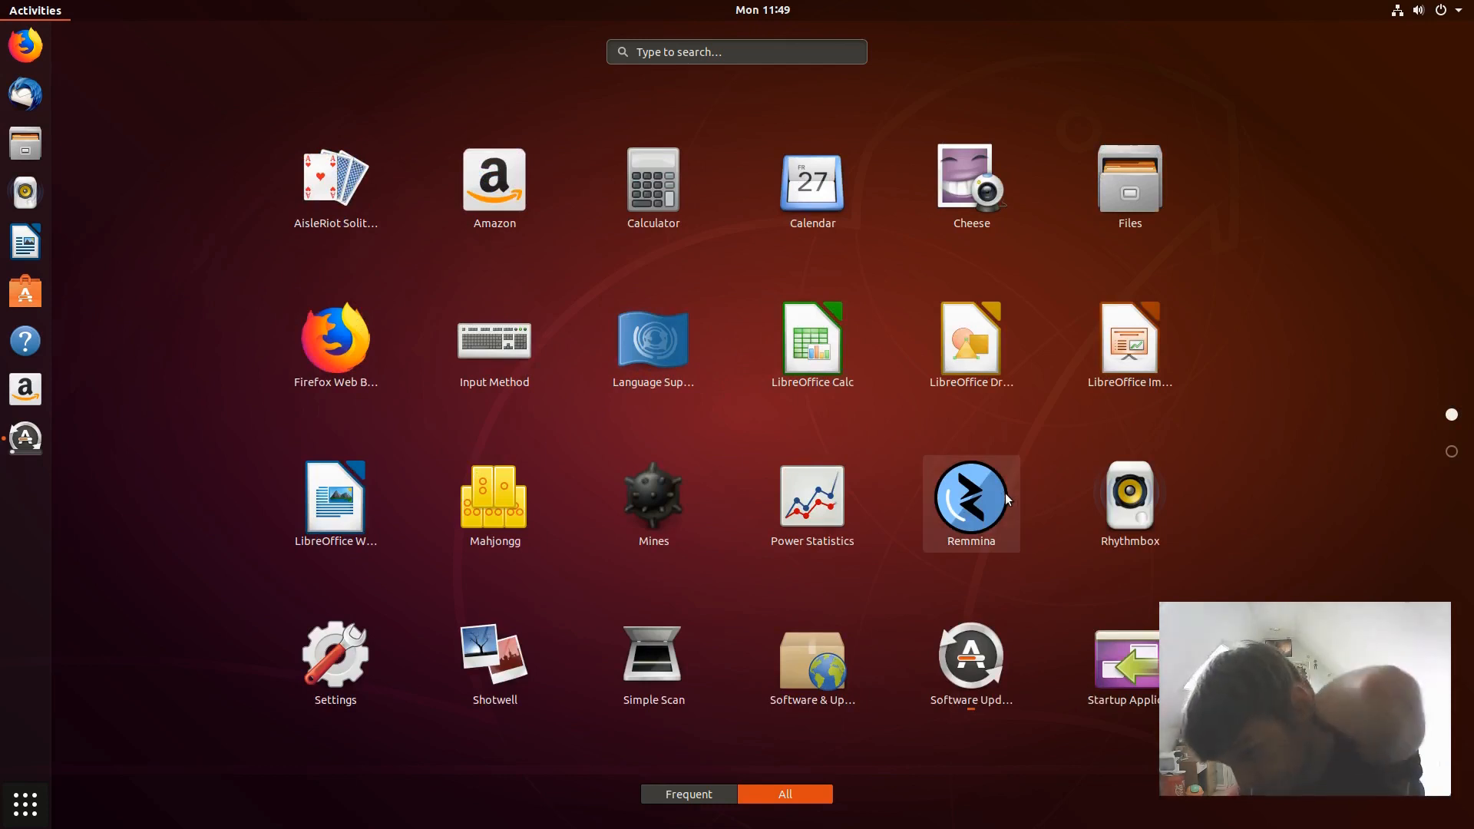
- Bring the Software Updater window back from Activities and shift it slightly right
{"action": "left_click", "coordinate": [174, 103]}
{"action": "left_click", "coordinate": [541, 466]}
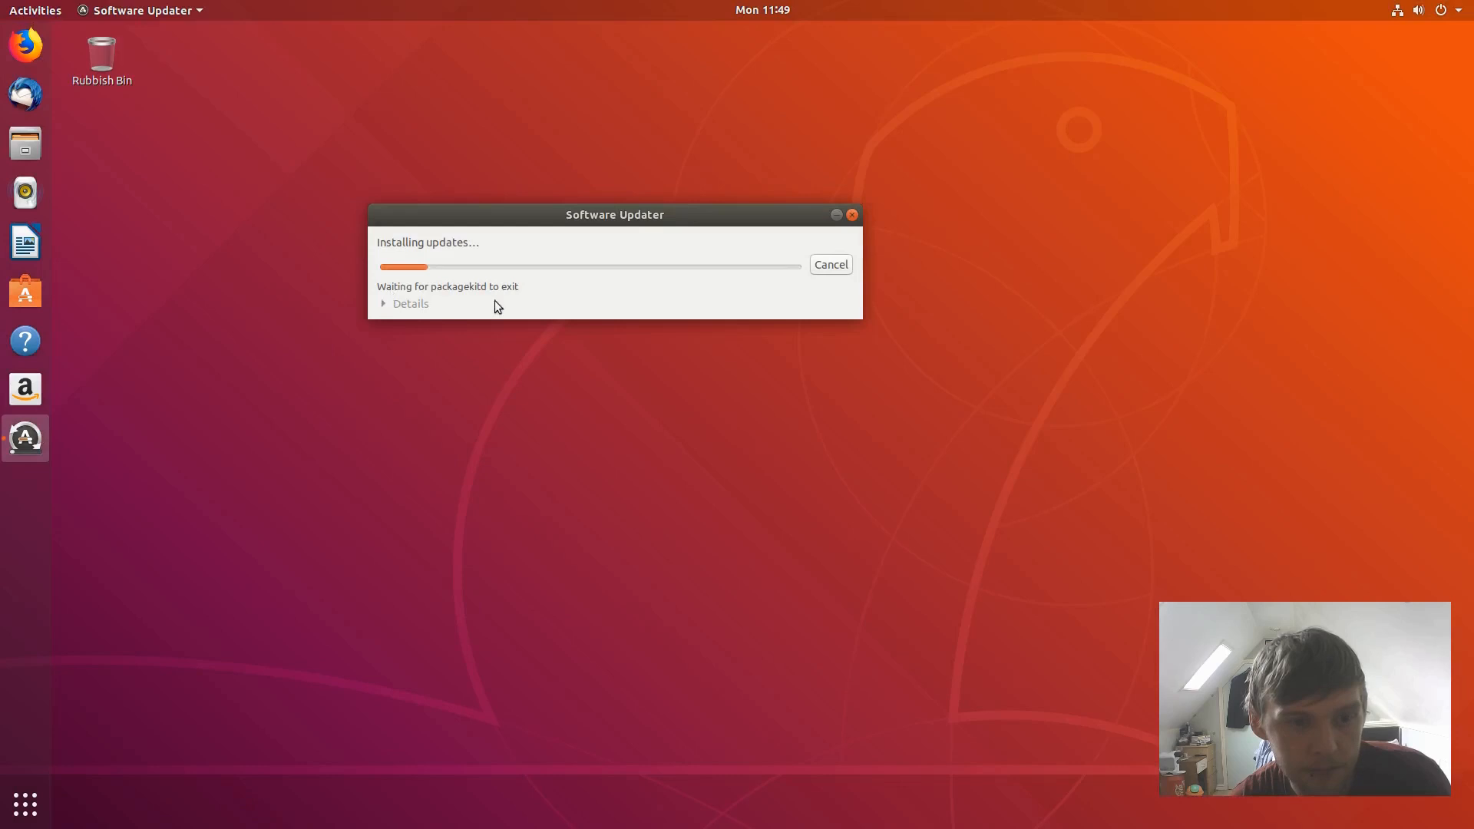
{"action": "left_click_drag", "start_coordinate": [497, 226], "coordinate": [593, 224]}
{"action": "left_click", "coordinate": [164, 466]}
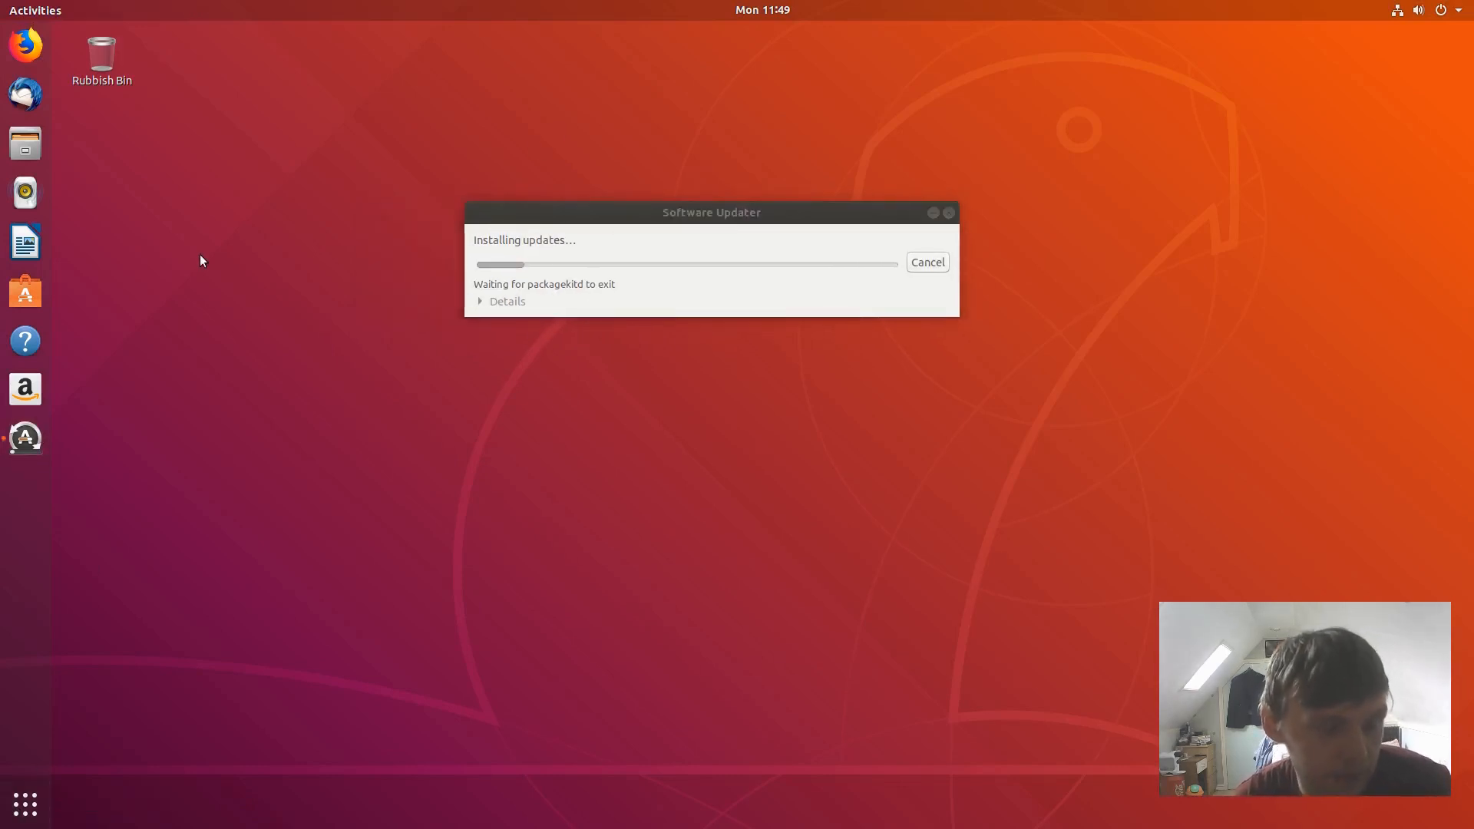
- Launch Settings by searching 'settings' in Activities
{"action": "key", "text": "super"}
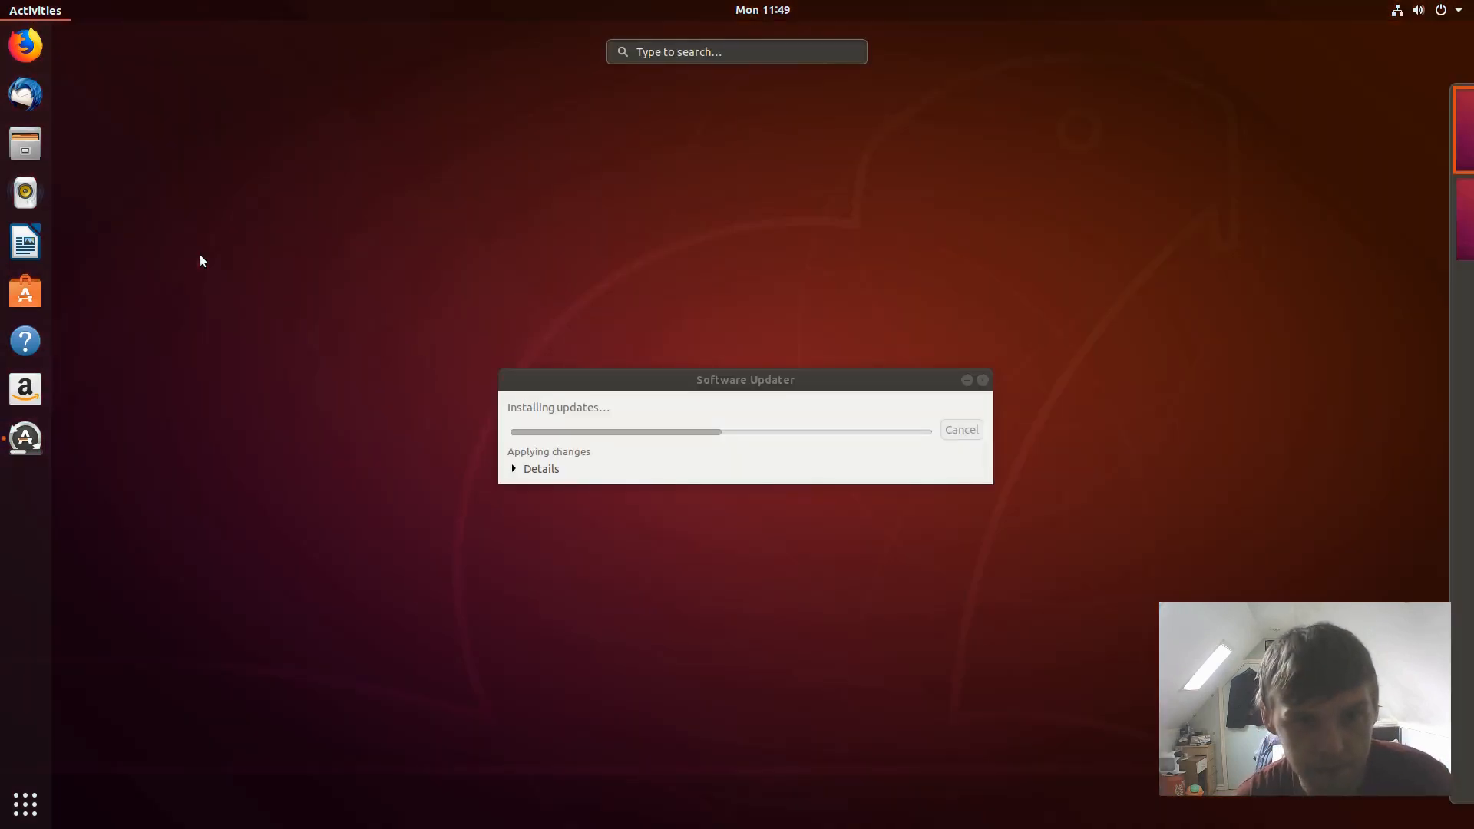
{"action": "type", "text": "settomgs"}
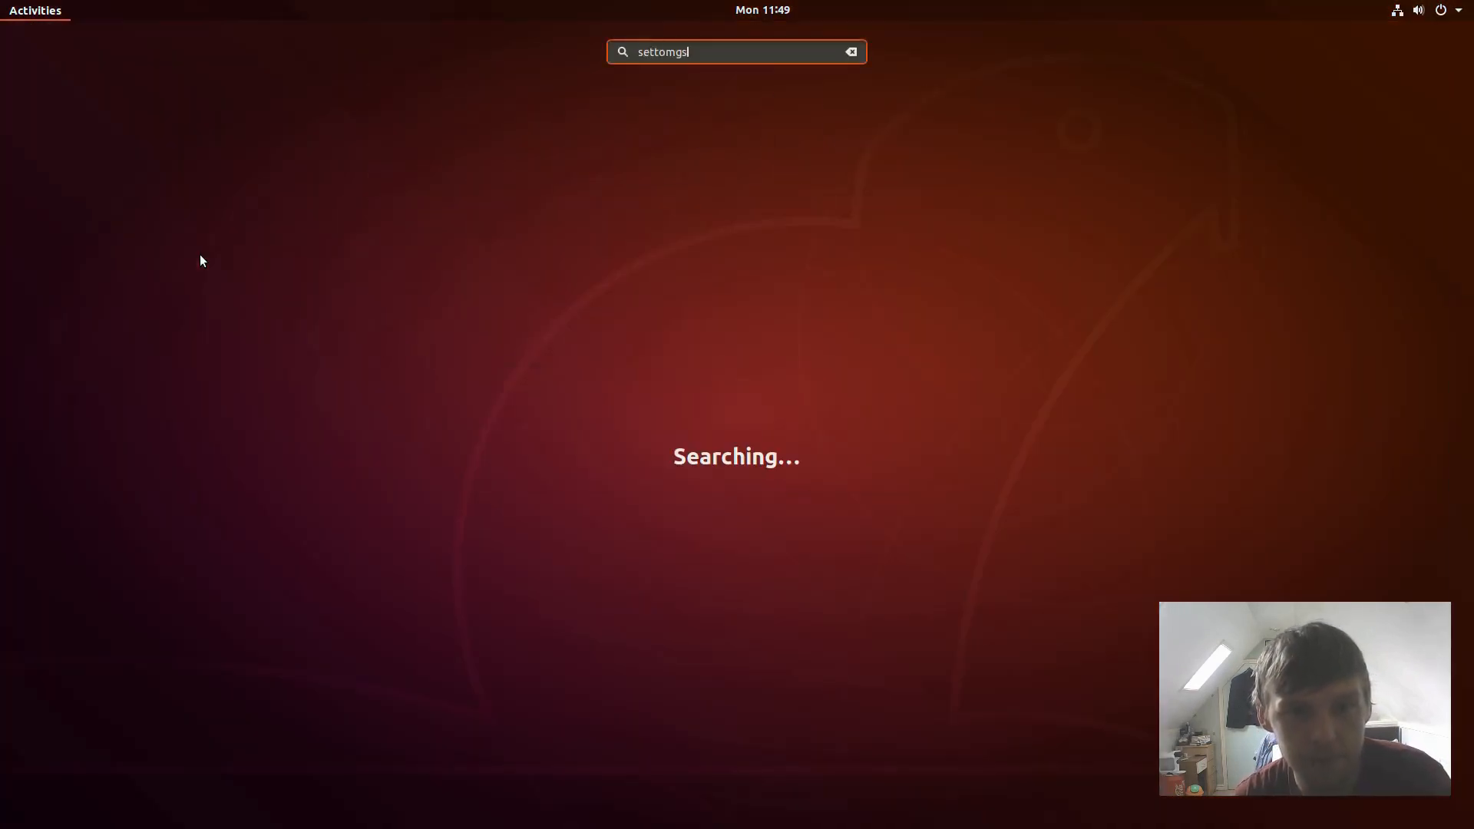
{"action": "key", "text": "BackSpace"}
{"action": "key", "text": "BackSpace"}
{"action": "key", "text": "BackSpace"}
{"action": "key", "text": "BackSpace"}
{"action": "type", "text": "ings"}
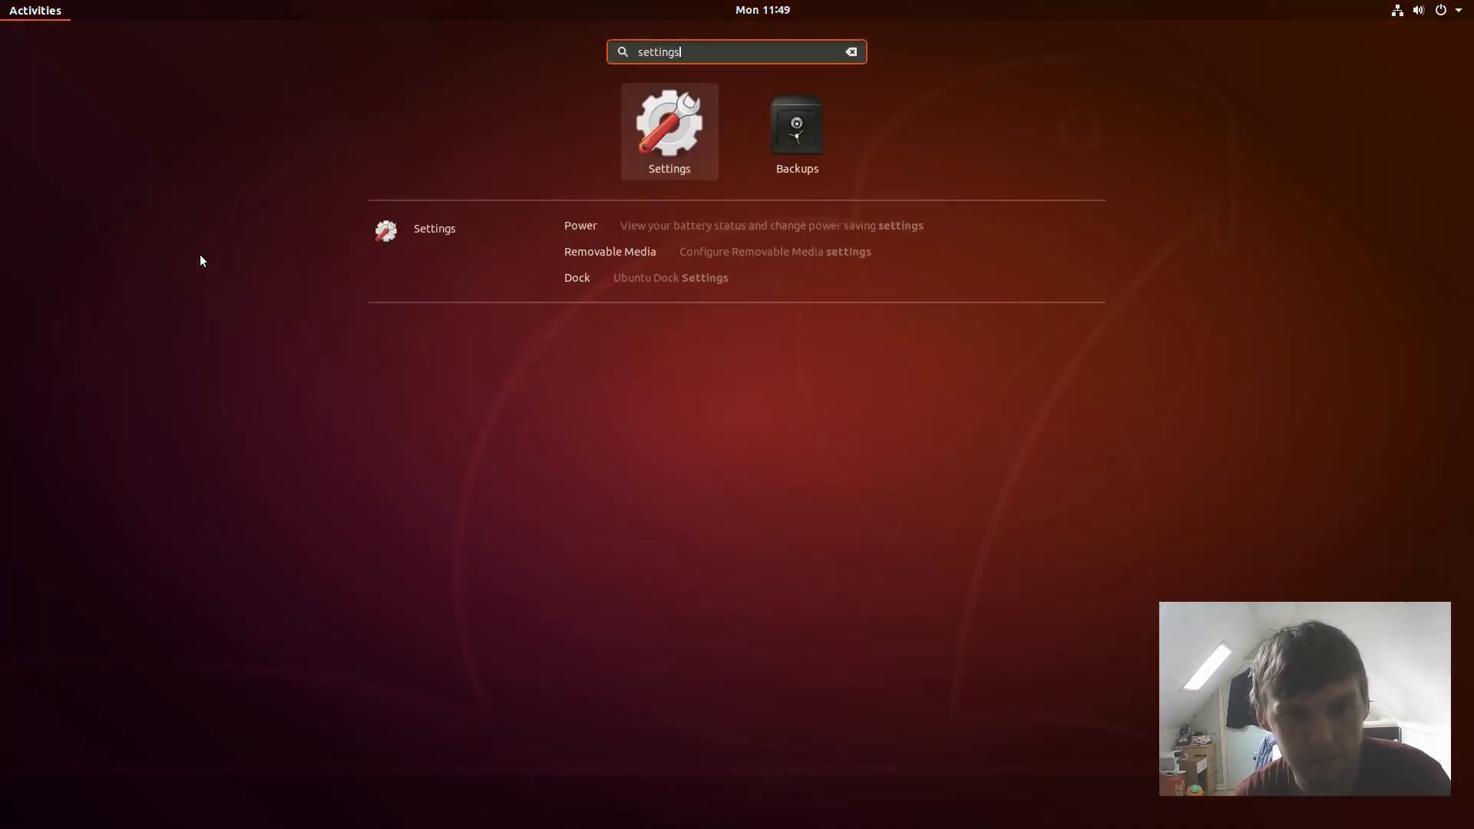
{"action": "key", "text": "Return"}
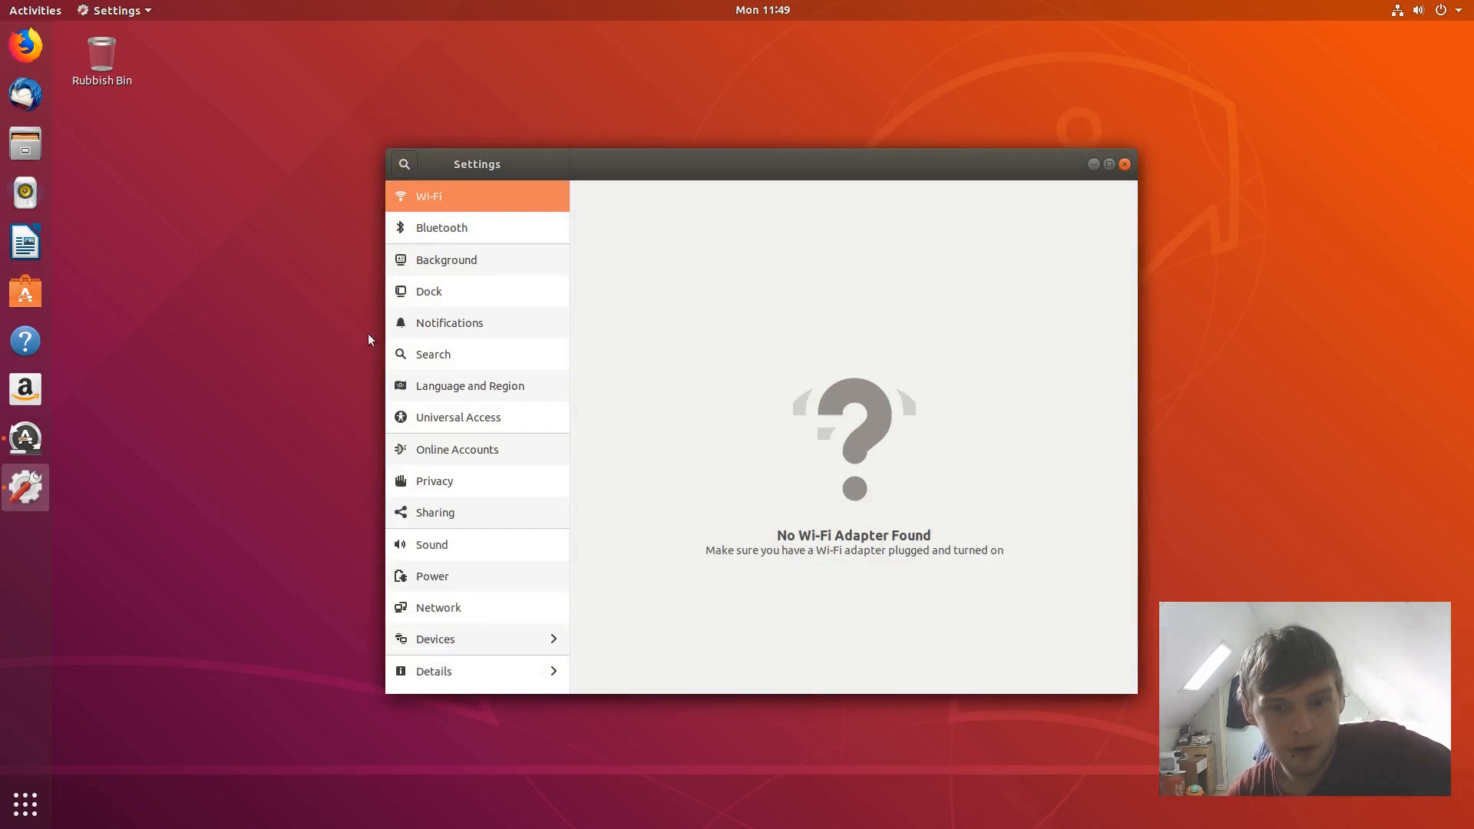
- On the Dock page, shrink the dock icon size from 48 to 26
{"action": "left_click", "coordinate": [461, 296]}
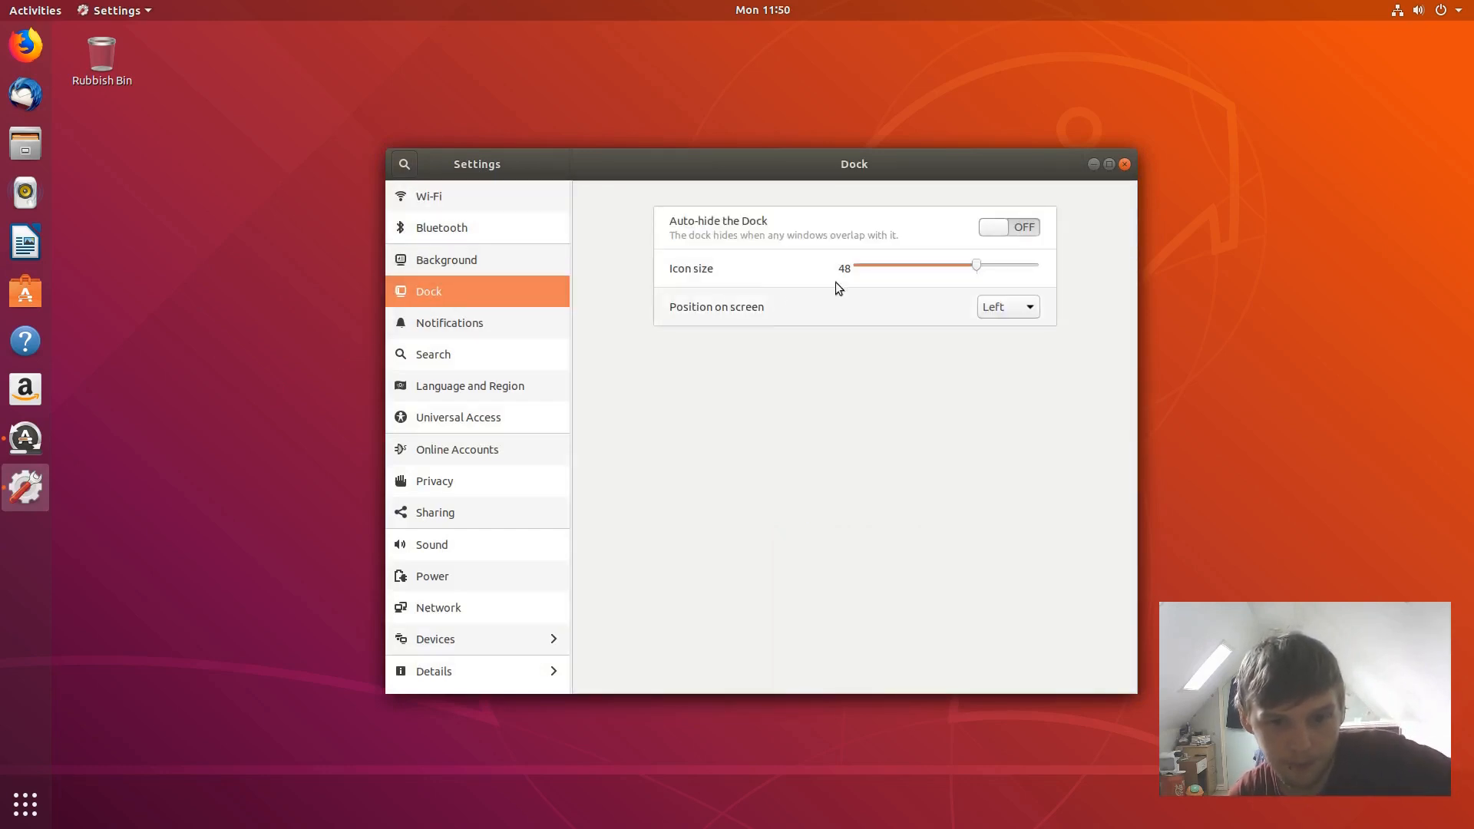
{"action": "left_click", "coordinate": [931, 264]}
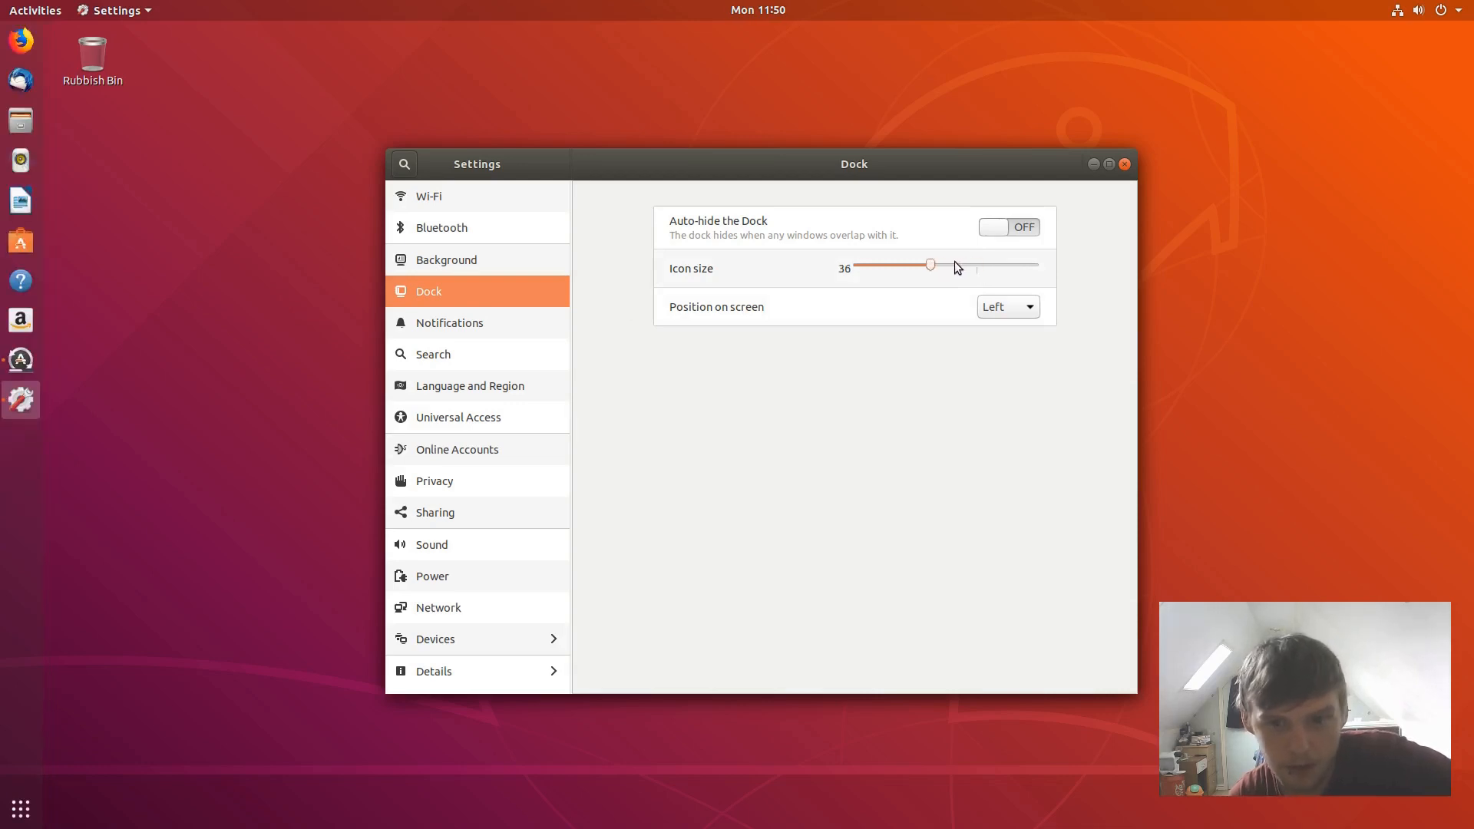
{"action": "left_click_drag", "start_coordinate": [932, 265], "coordinate": [927, 265]}
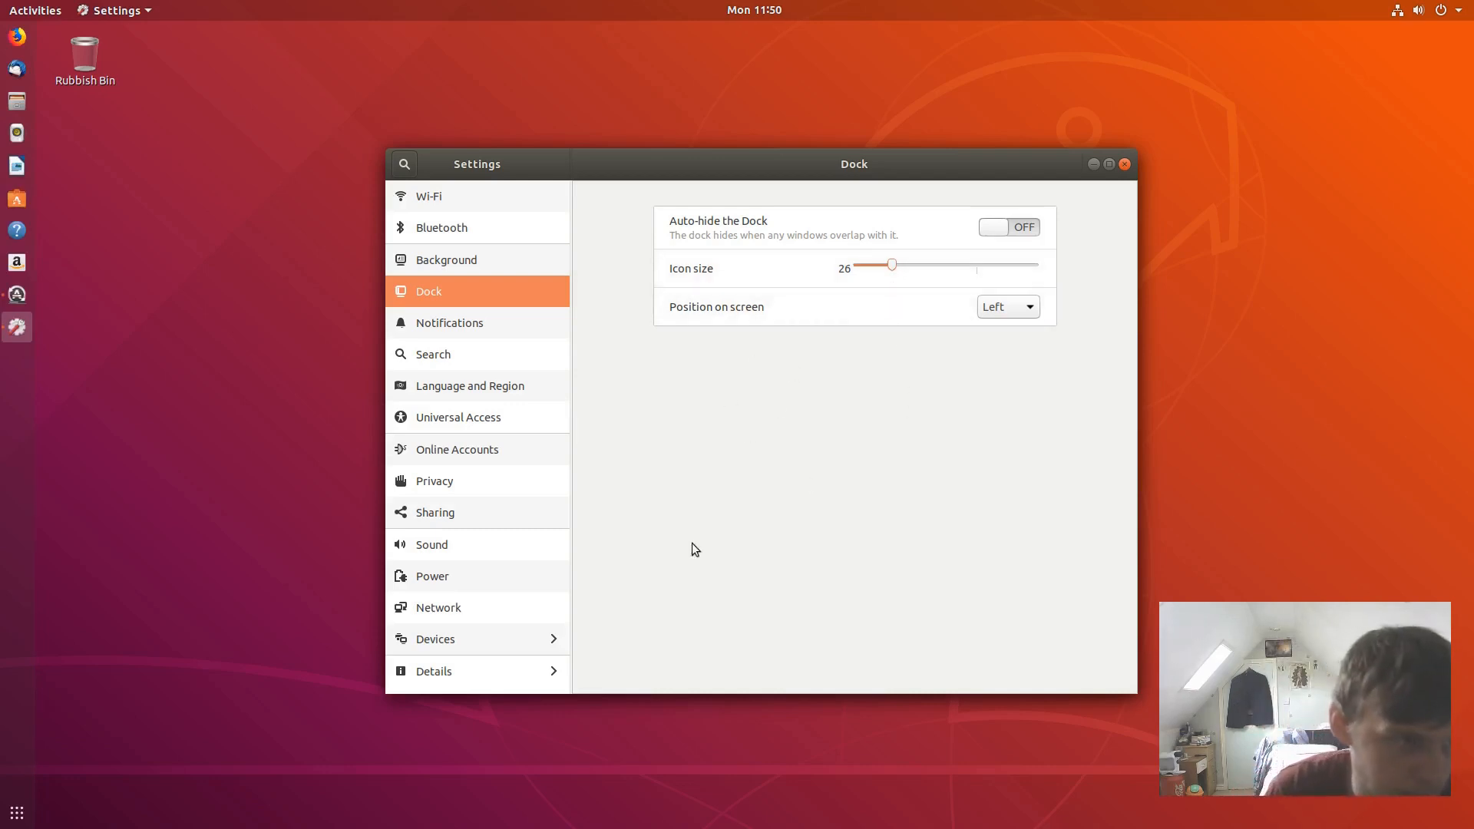
{"action": "left_click_drag", "start_coordinate": [713, 164], "coordinate": [773, 174]}
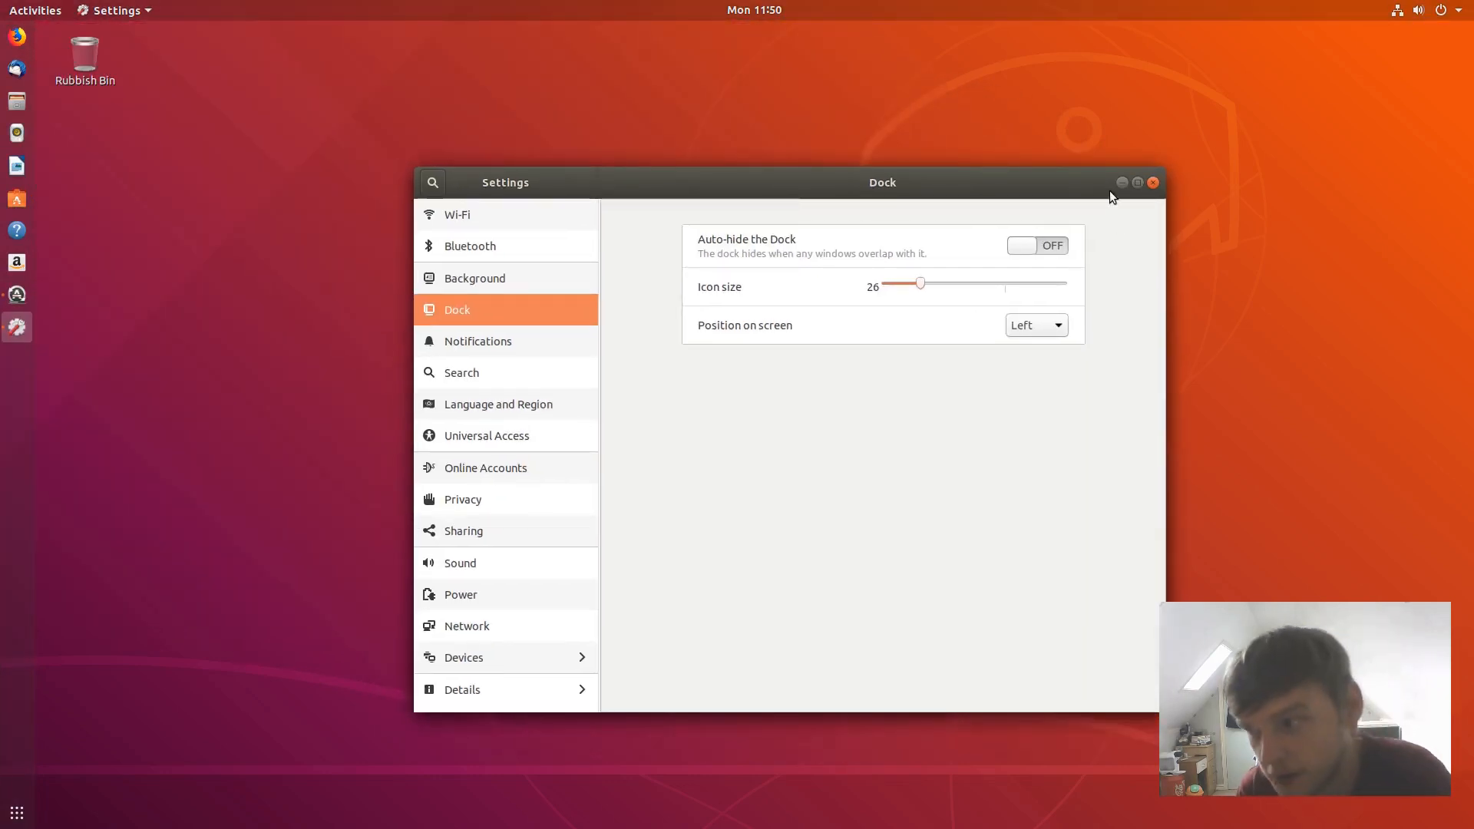
- Close Settings and briefly expand, then collapse, the updater's installation Details
{"action": "left_click", "coordinate": [1152, 184]}
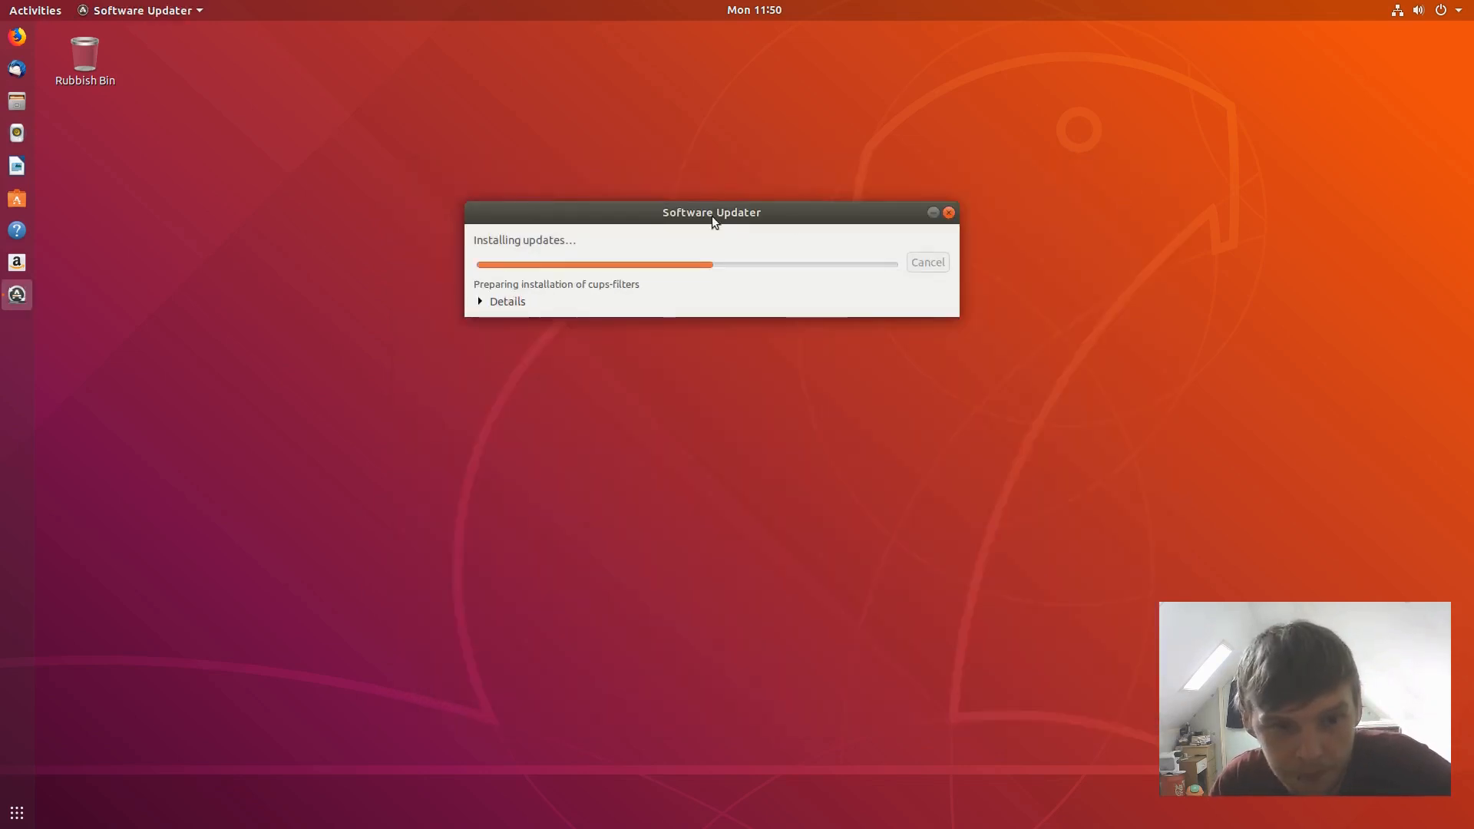
{"action": "left_click", "coordinate": [484, 301]}
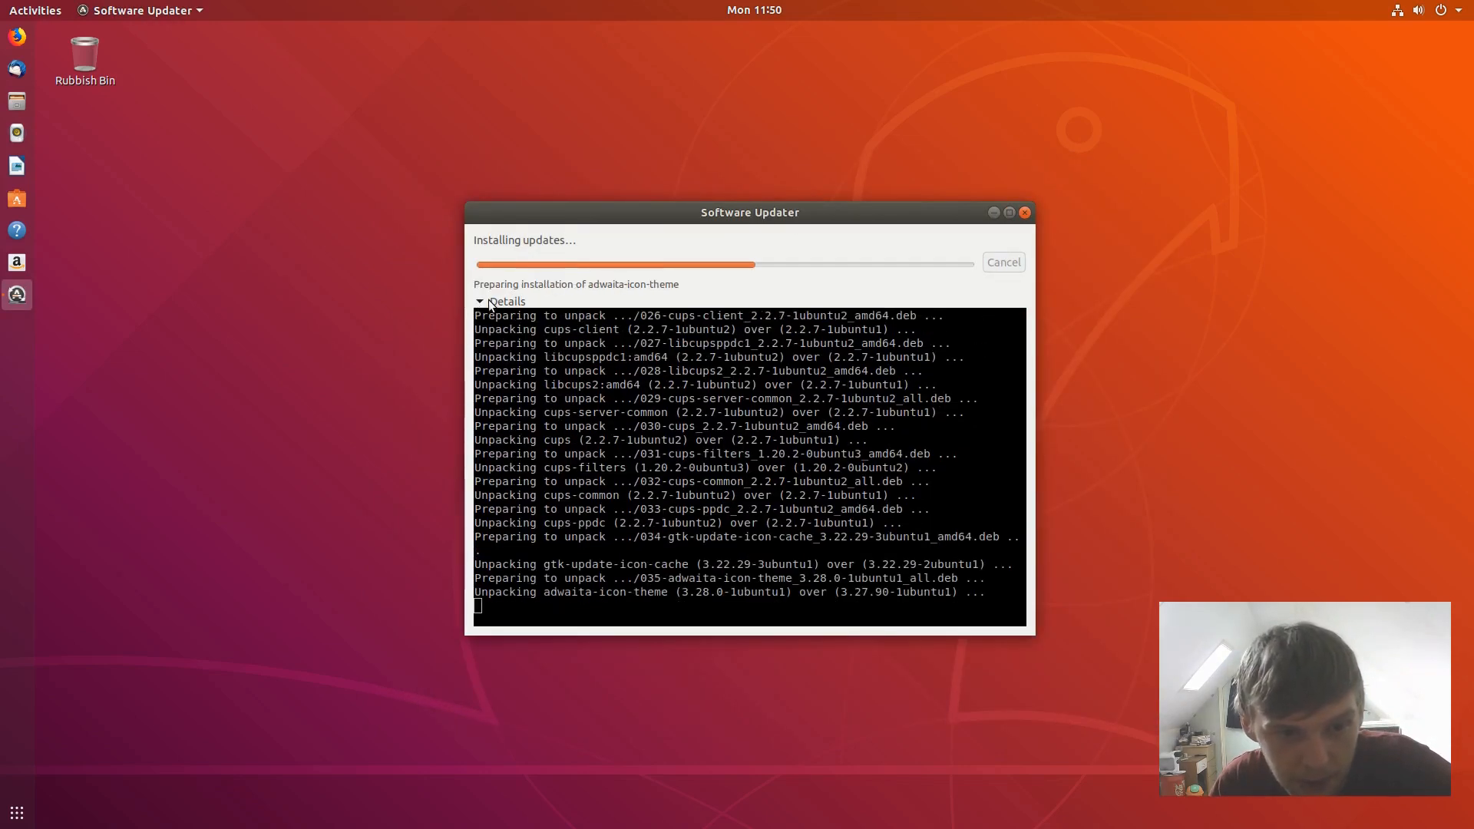
{"action": "left_click", "coordinate": [485, 302]}
- Choose Change Background from the desktop's right-click menu
{"action": "left_click", "coordinate": [292, 141]}
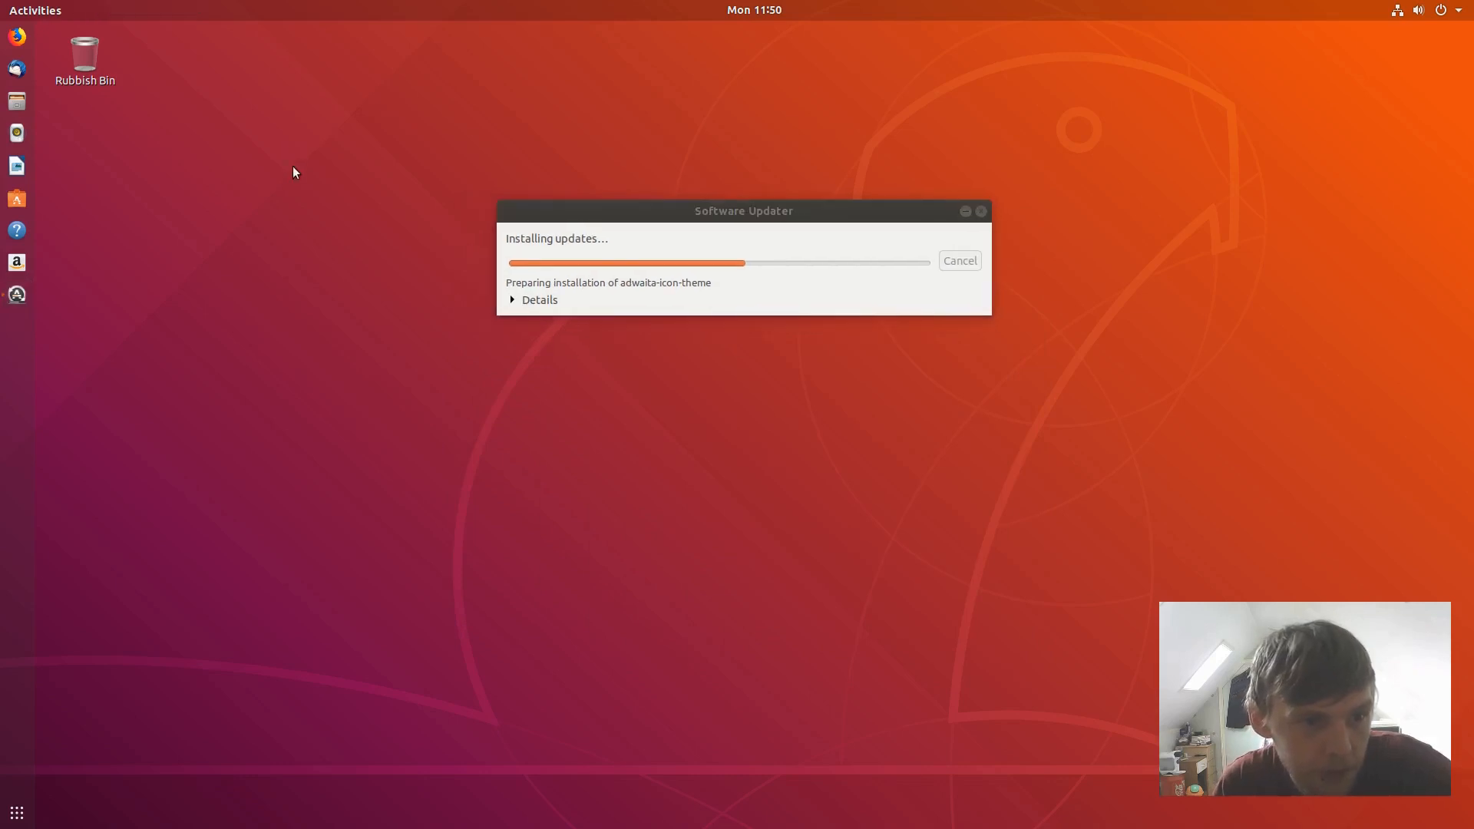
{"action": "right_click", "coordinate": [304, 156]}
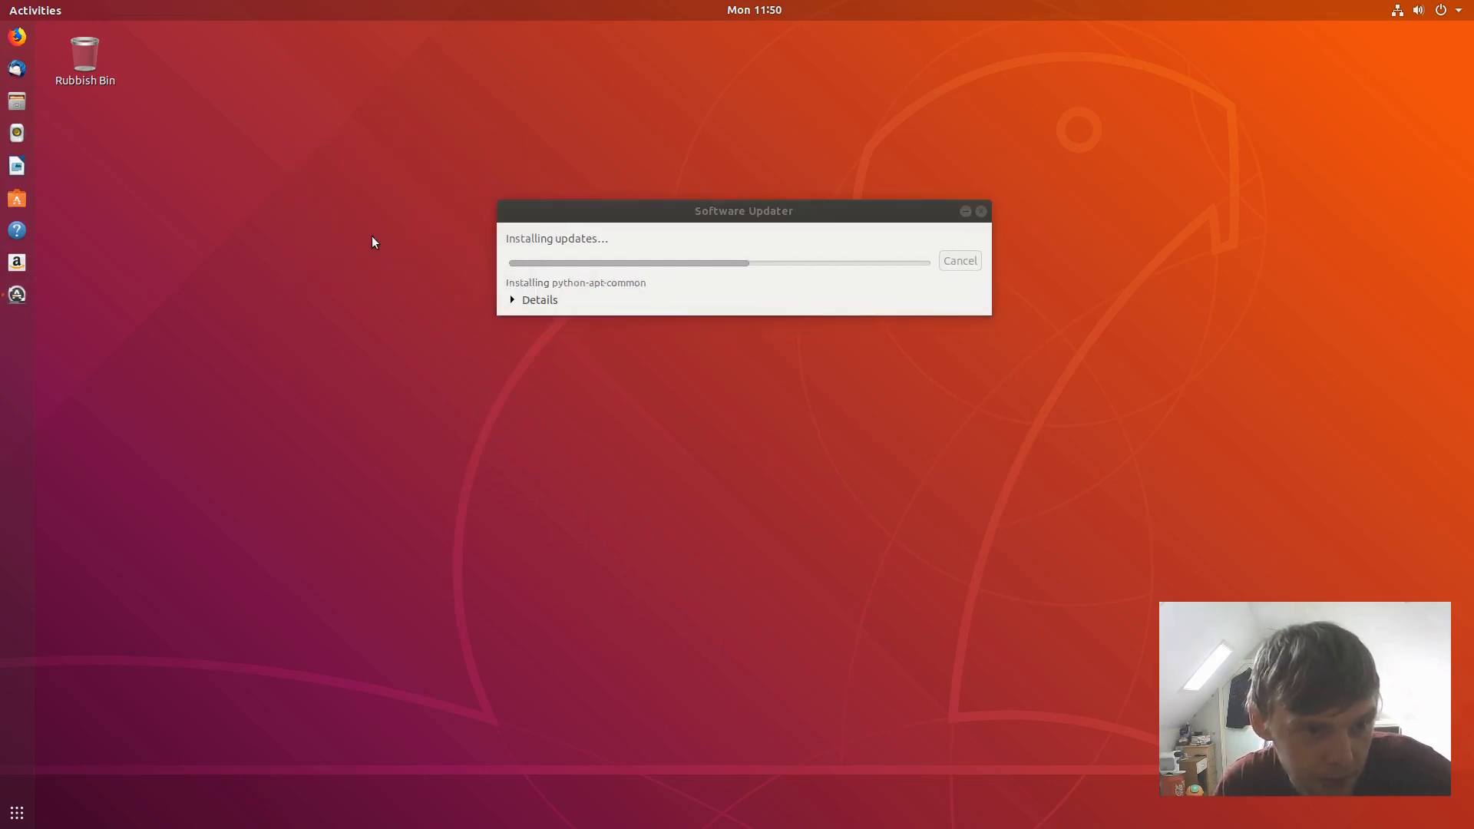
{"action": "left_click", "coordinate": [613, 374]}
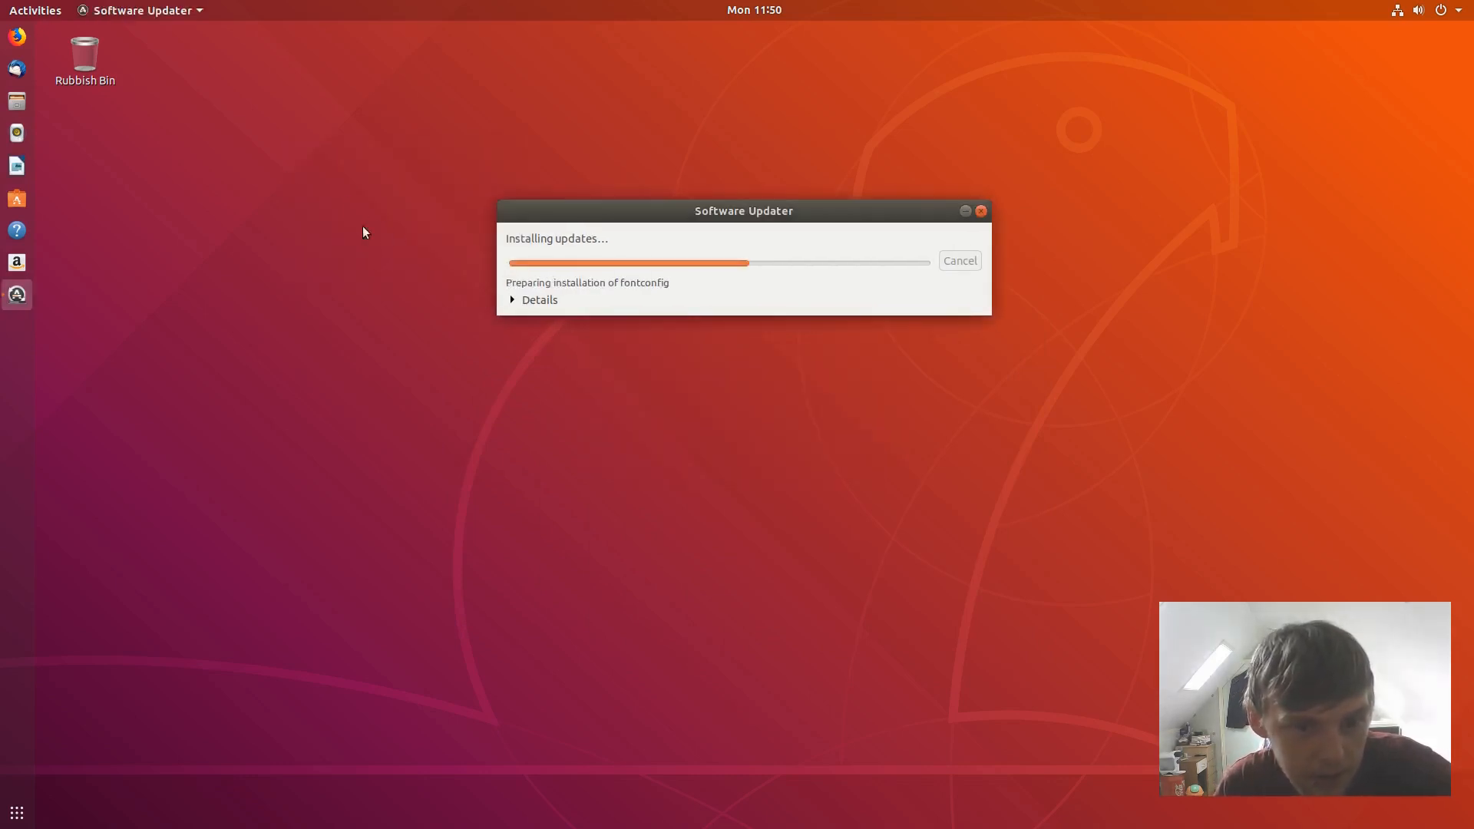
{"action": "right_click", "coordinate": [203, 116]}
{"action": "left_click", "coordinate": [246, 221]}
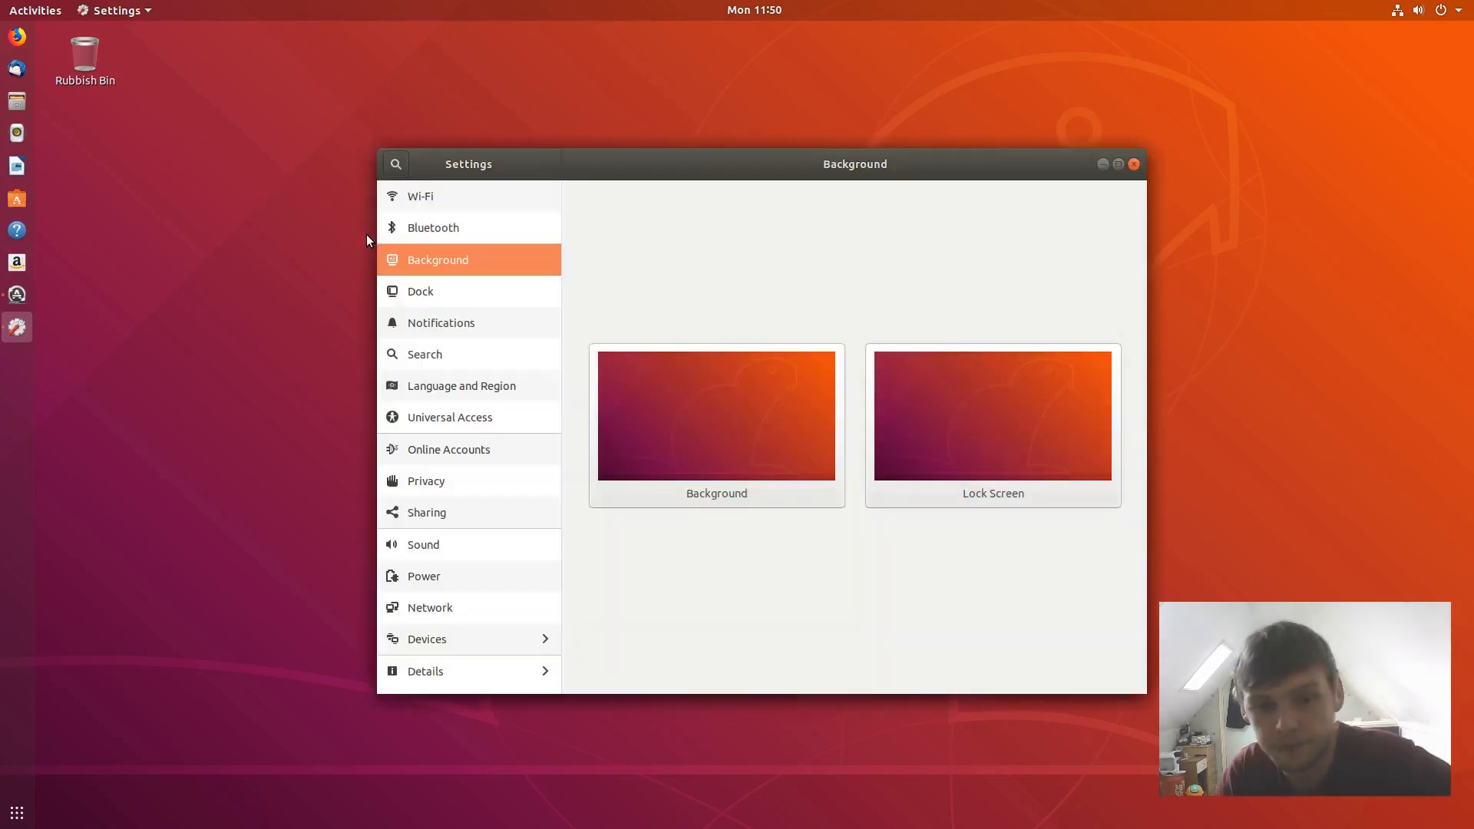
- Set the pomegranate wallpaper as the desktop background
{"action": "left_click", "coordinate": [597, 420]}
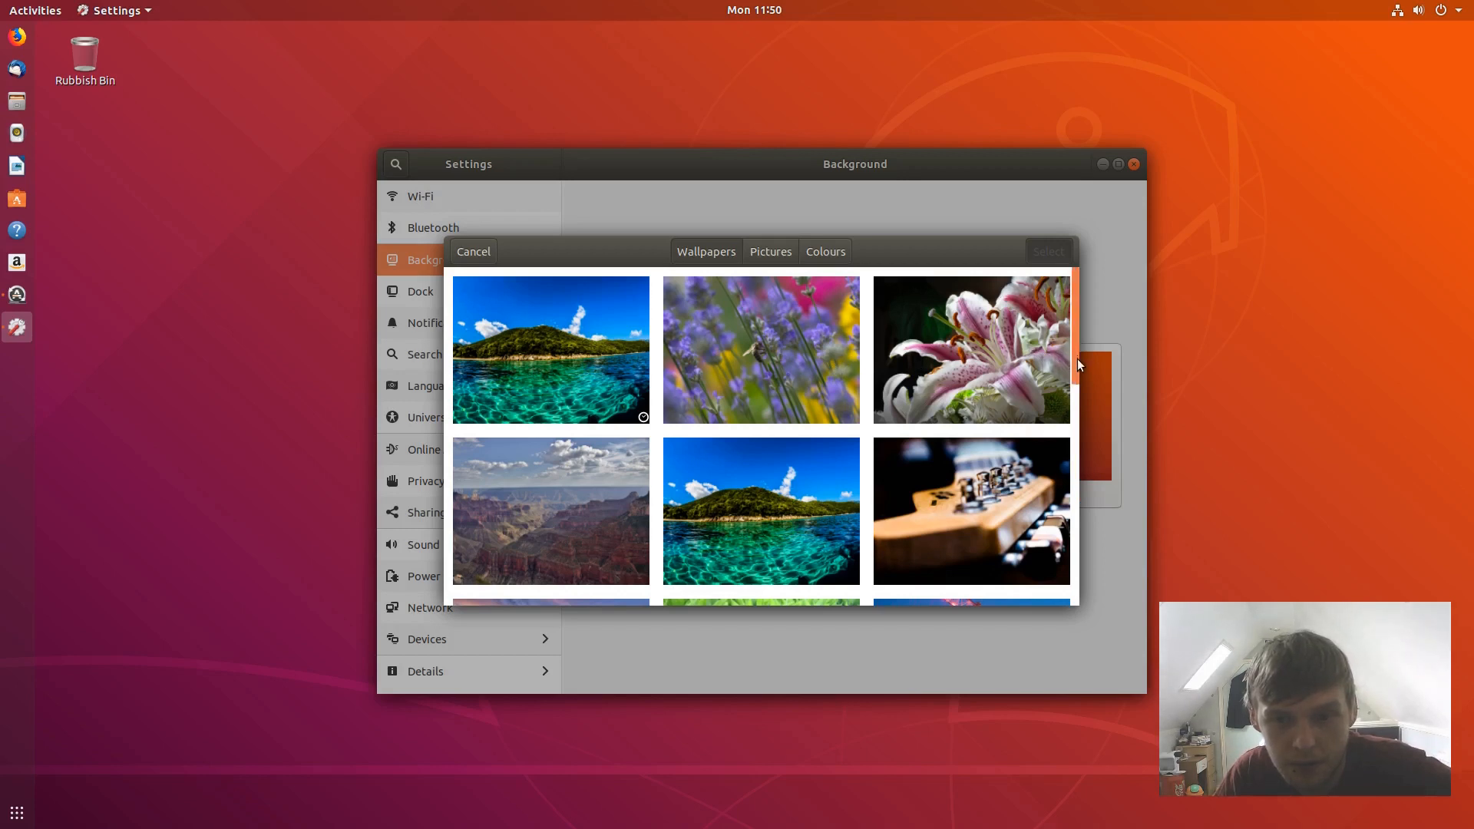
{"action": "left_click_drag", "start_coordinate": [1076, 358], "coordinate": [1062, 495]}
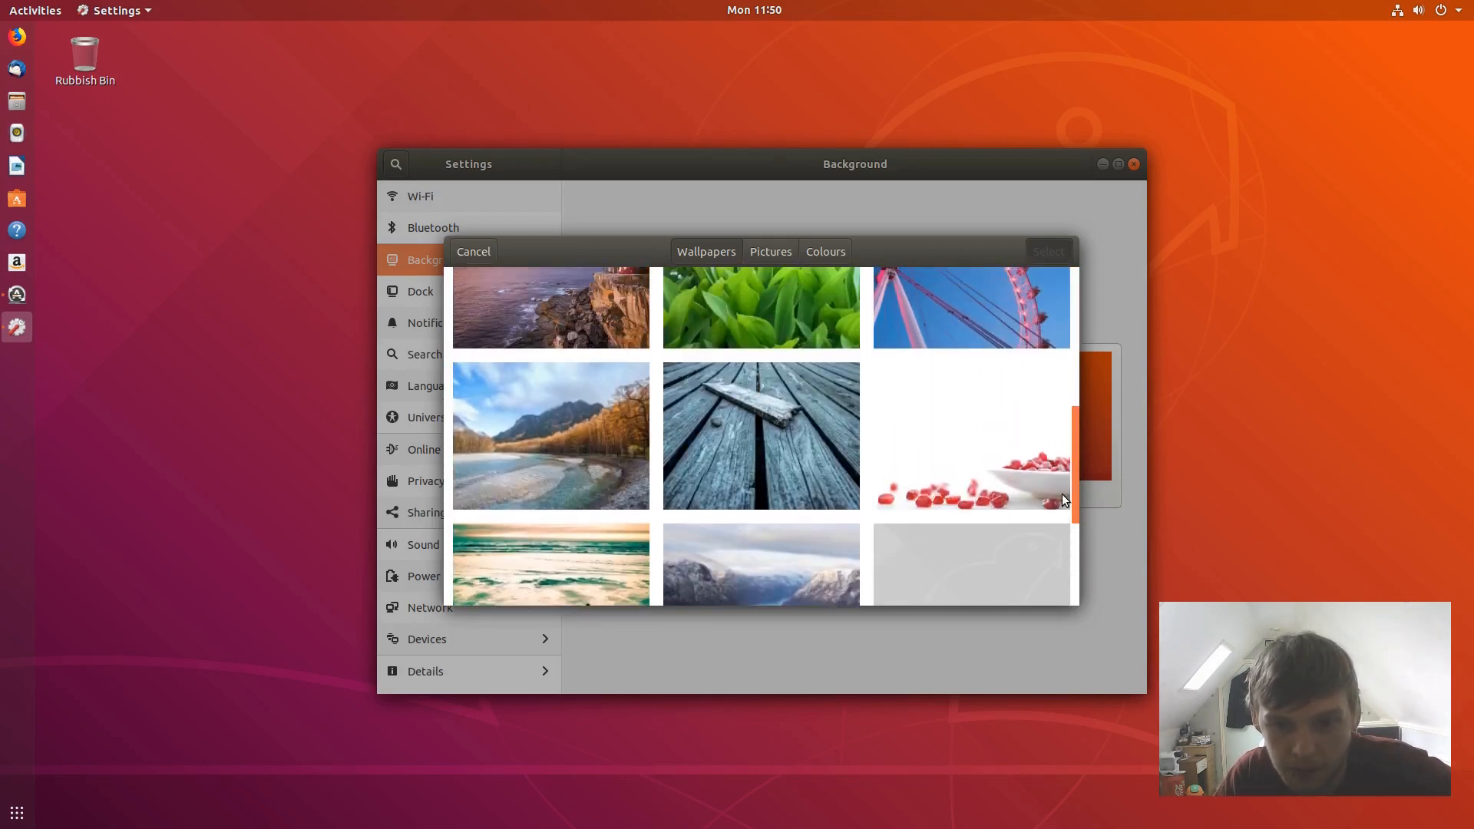
{"action": "left_click", "coordinate": [963, 447]}
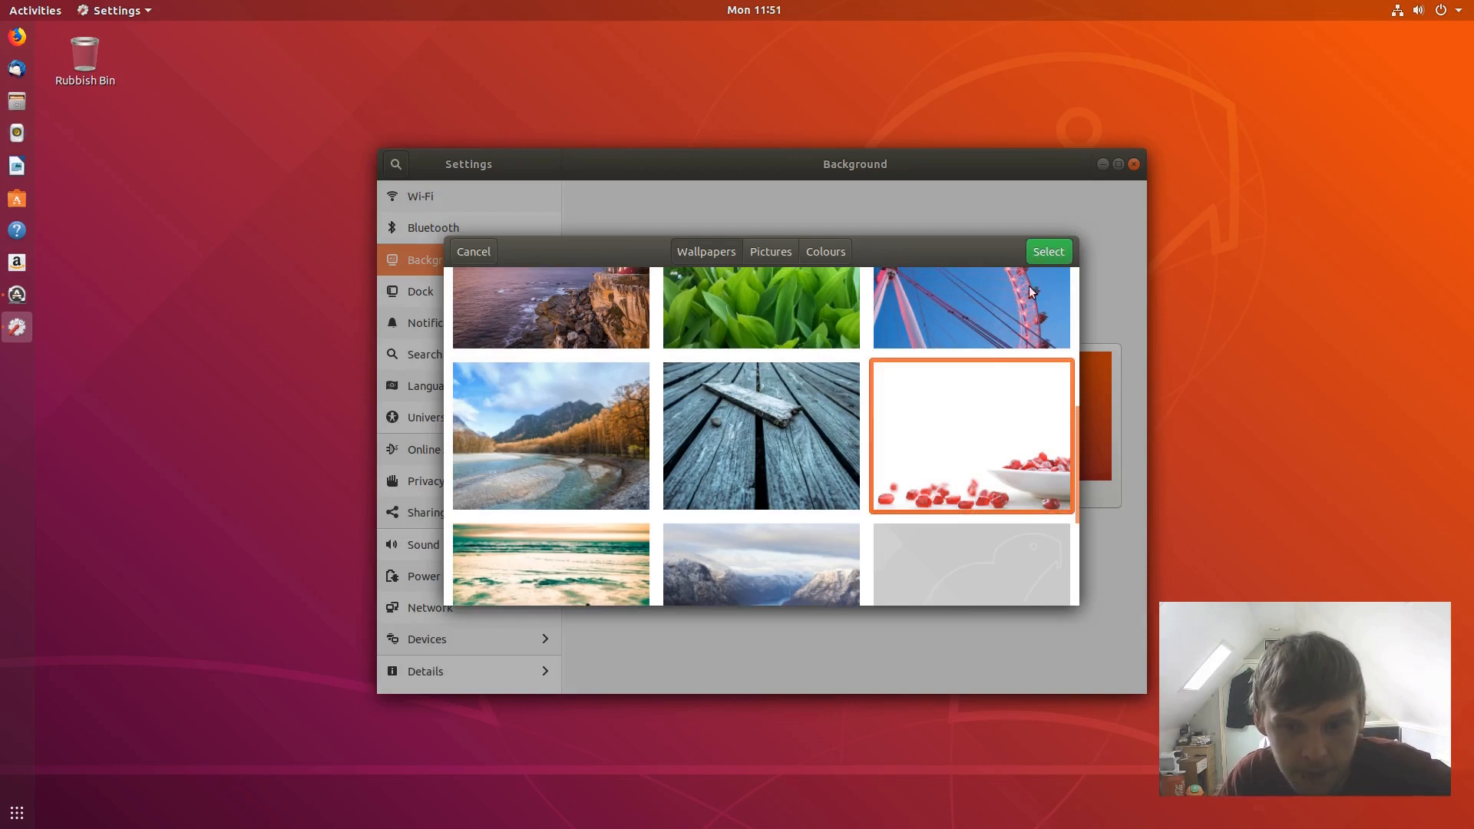
{"action": "left_click", "coordinate": [1045, 252]}
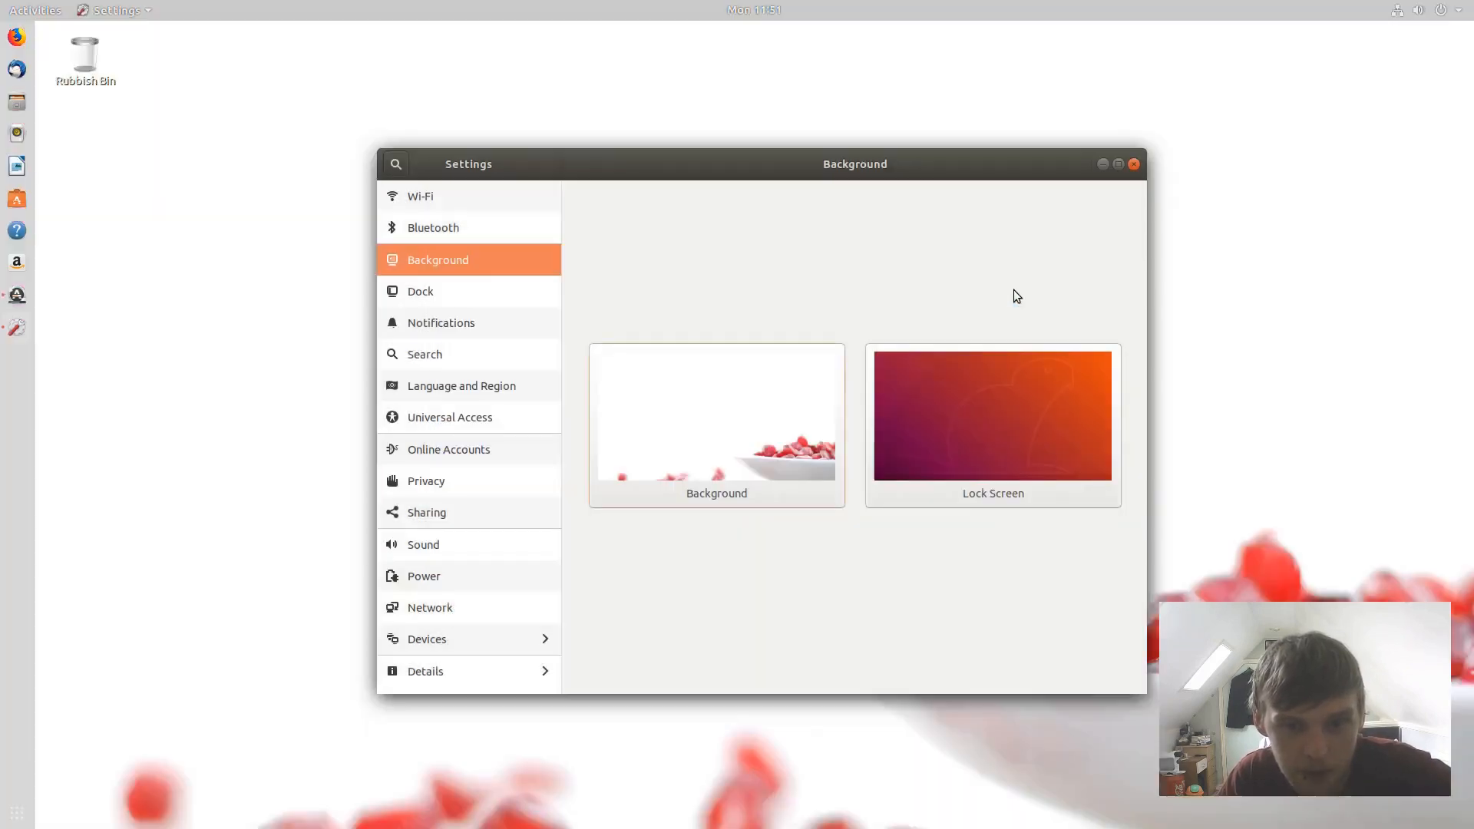
{"action": "left_click_drag", "start_coordinate": [957, 173], "coordinate": [895, 184]}
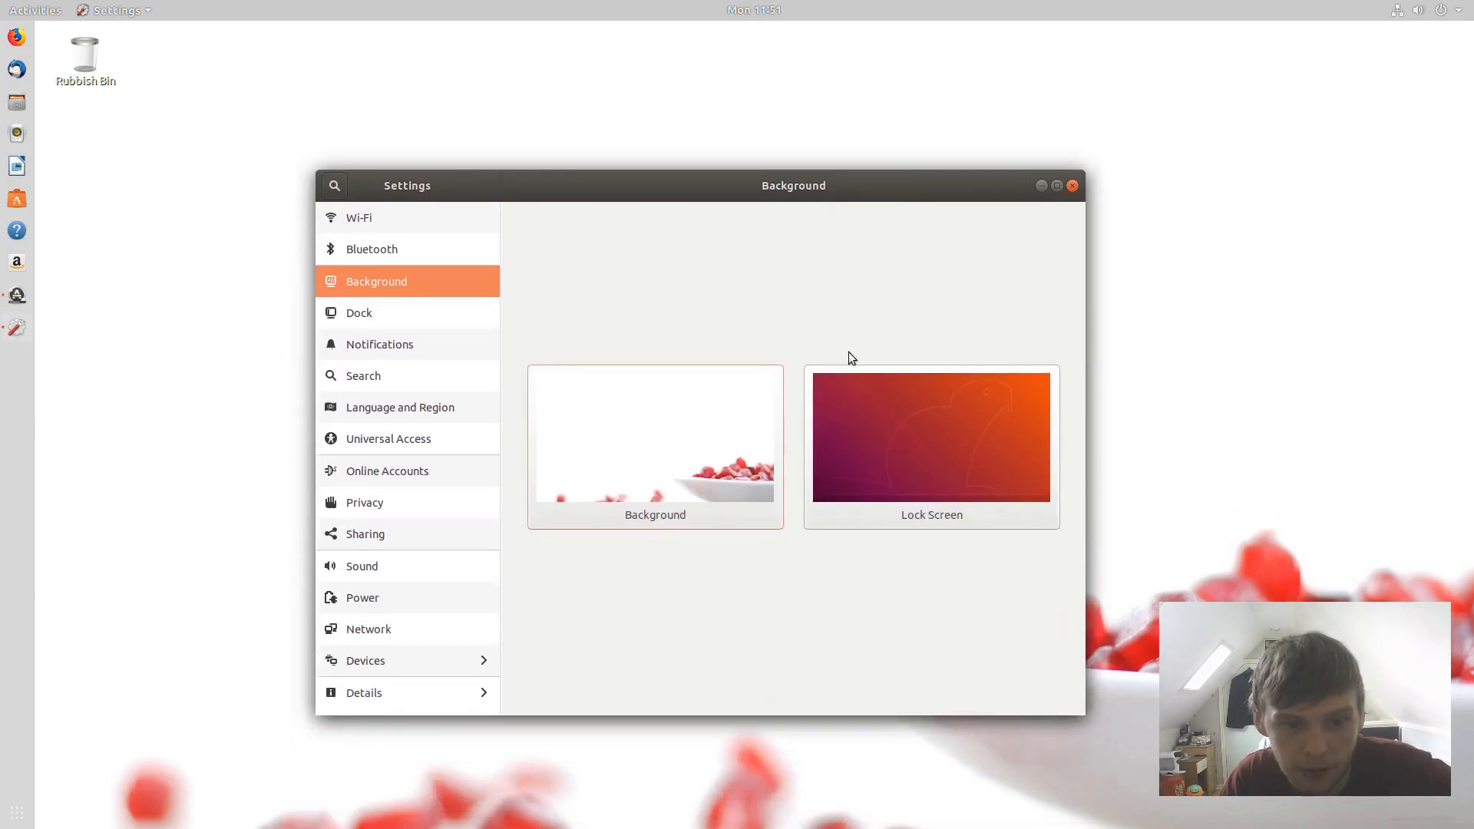
- Replace it with the purple-and-orange Ubuntu wallpaper from Wallpapers
{"action": "left_click", "coordinate": [690, 444]}
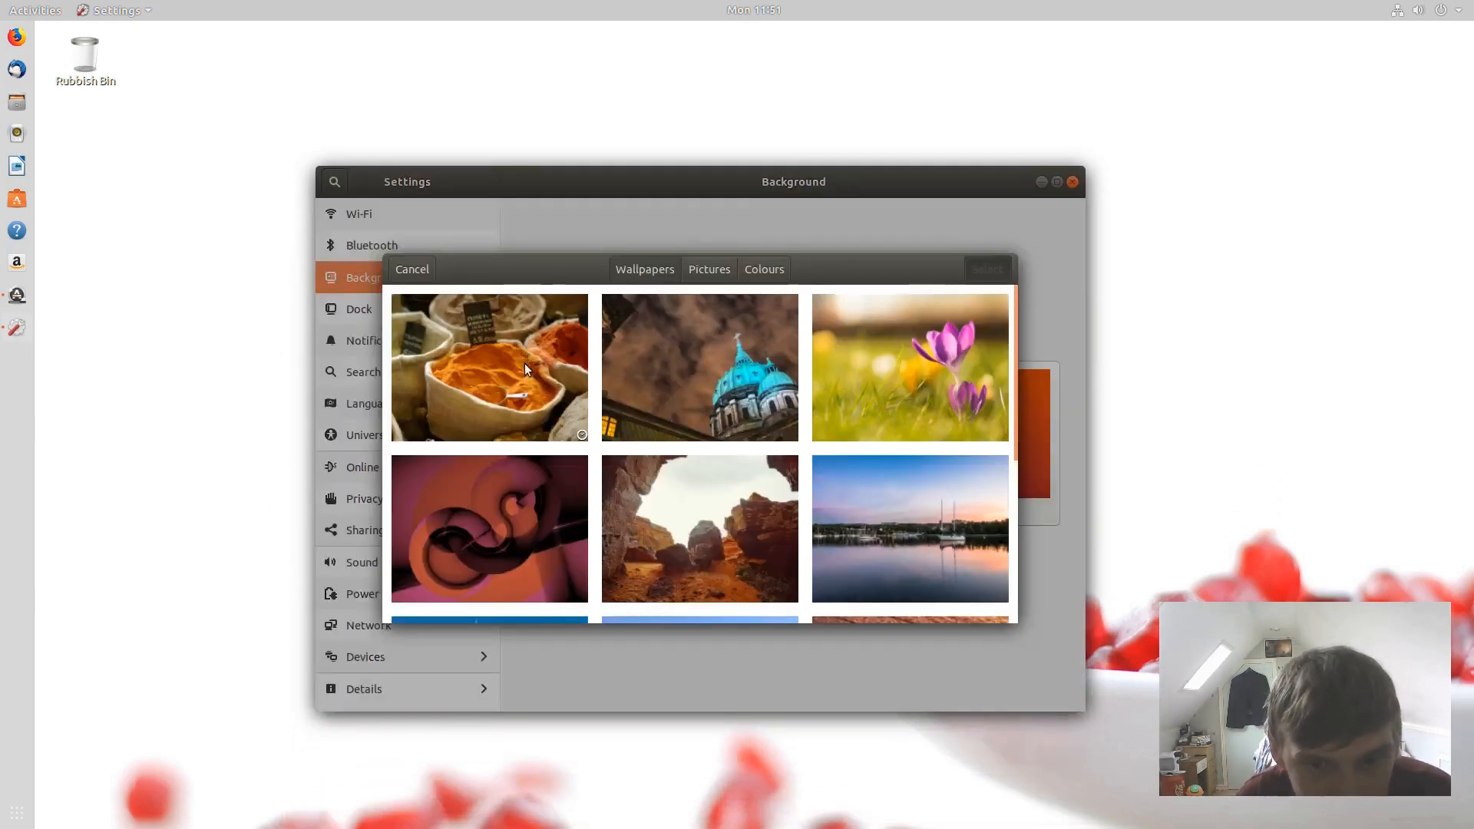
{"action": "scroll", "coordinate": [524, 363], "scroll_direction": "down", "scroll_amount": 5}
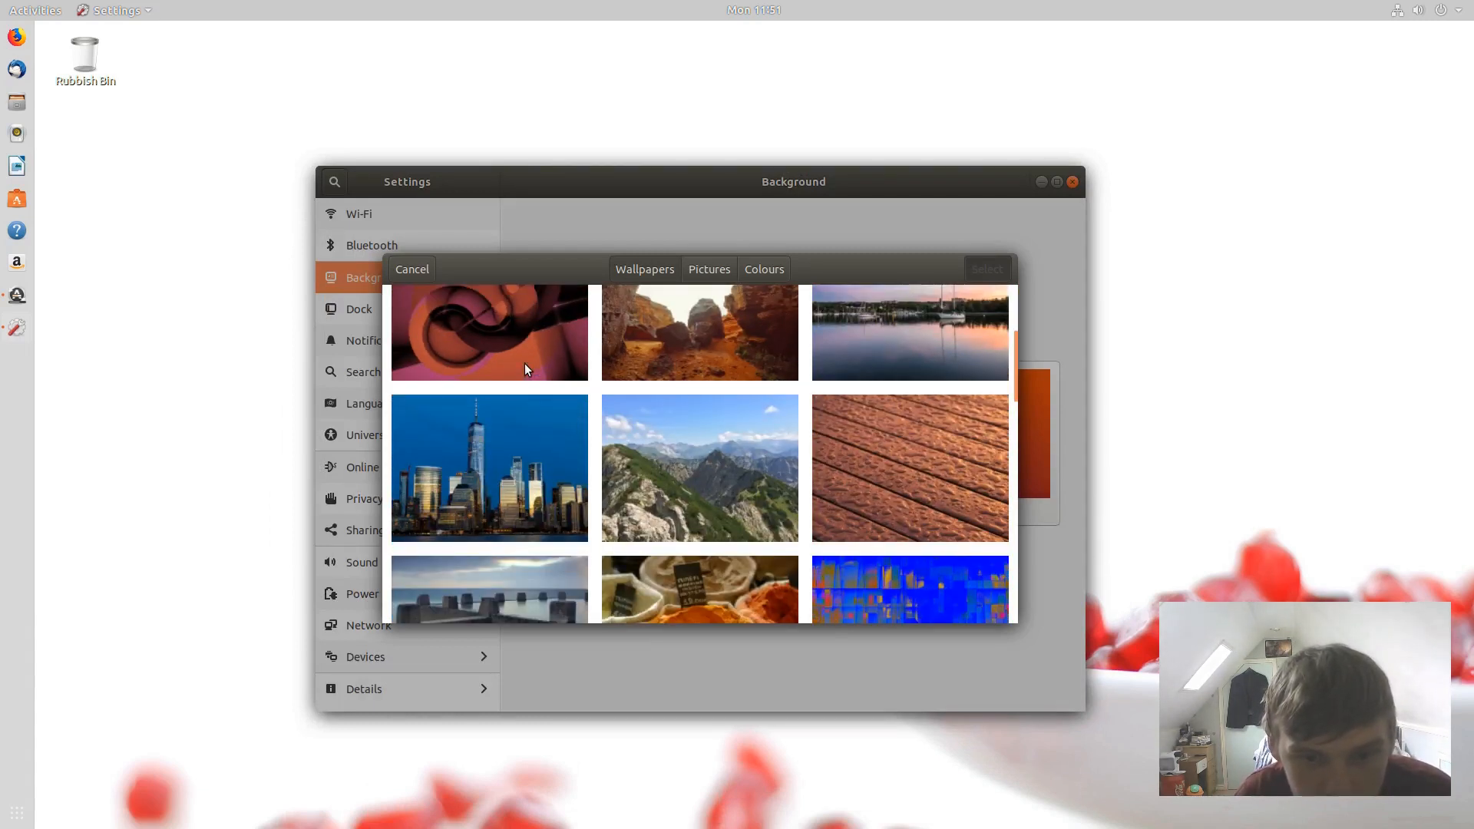
{"action": "scroll", "coordinate": [524, 362], "scroll_direction": "down", "scroll_amount": 5}
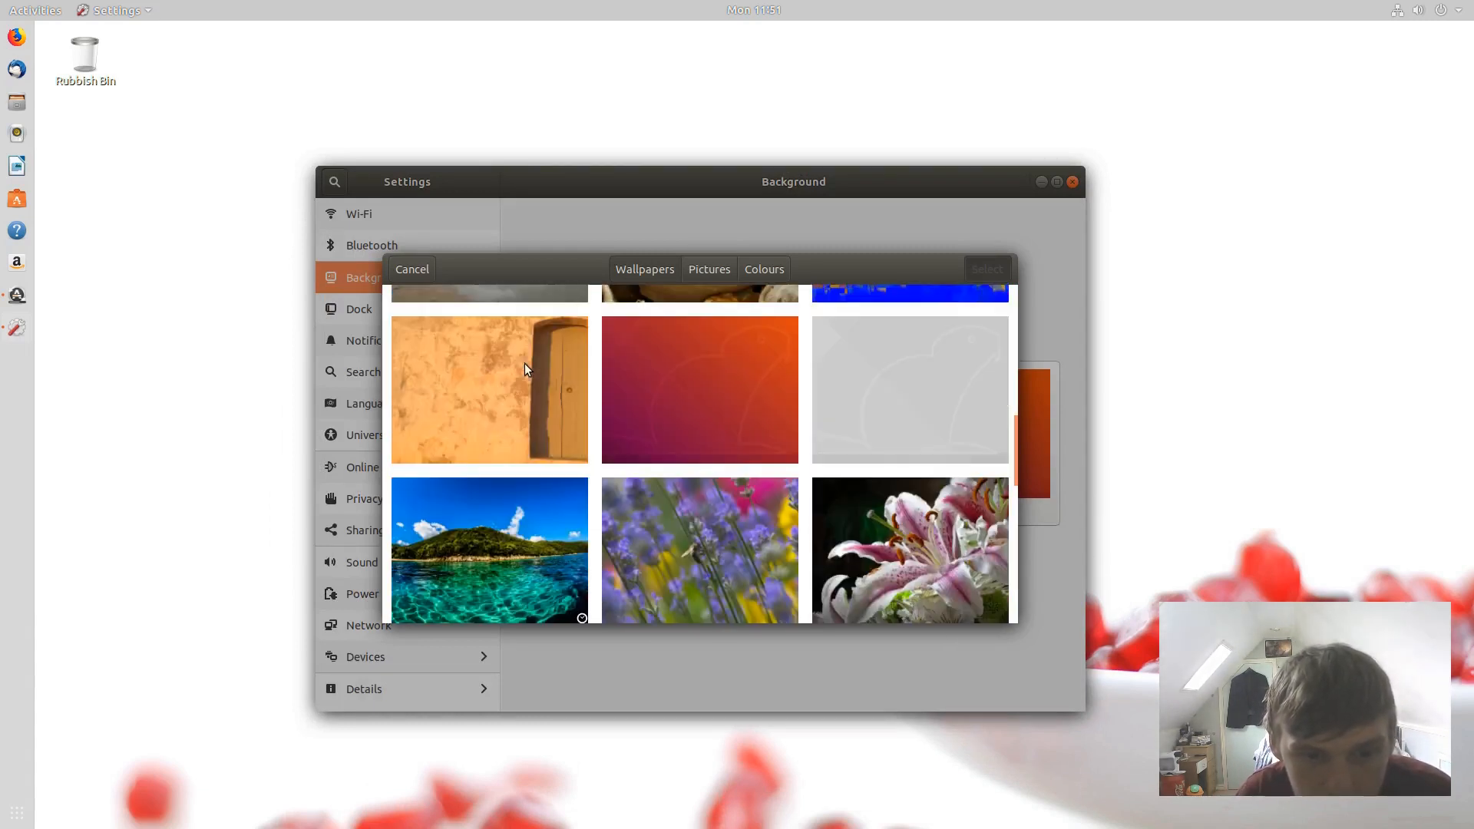
{"action": "scroll", "coordinate": [524, 362], "scroll_direction": "down", "scroll_amount": 10}
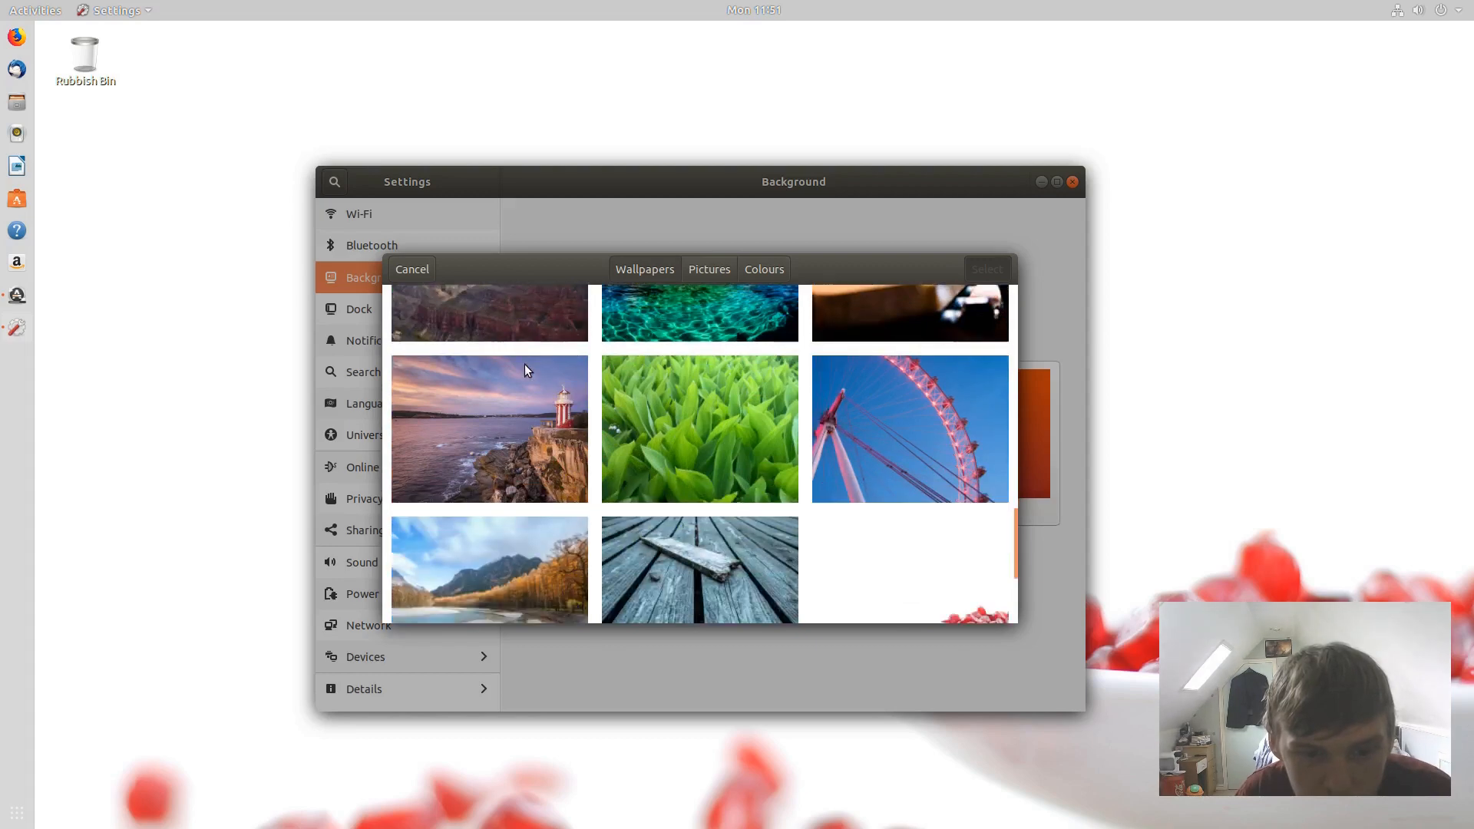
{"action": "scroll", "coordinate": [553, 415], "scroll_direction": "up", "scroll_amount": 10}
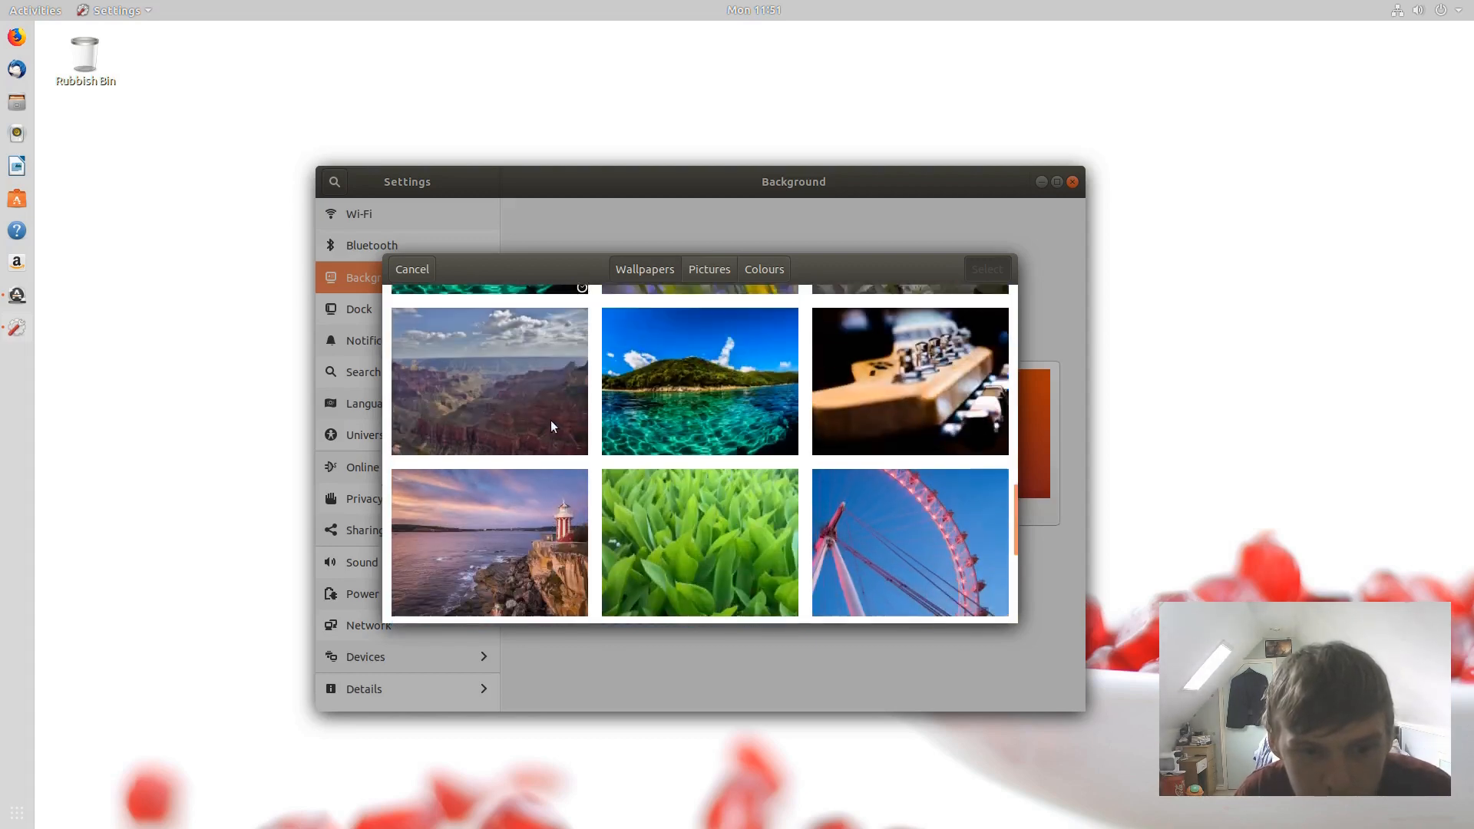
{"action": "scroll", "coordinate": [610, 500], "scroll_direction": "up", "scroll_amount": 5}
{"action": "scroll", "coordinate": [605, 491], "scroll_direction": "down", "scroll_amount": 4}
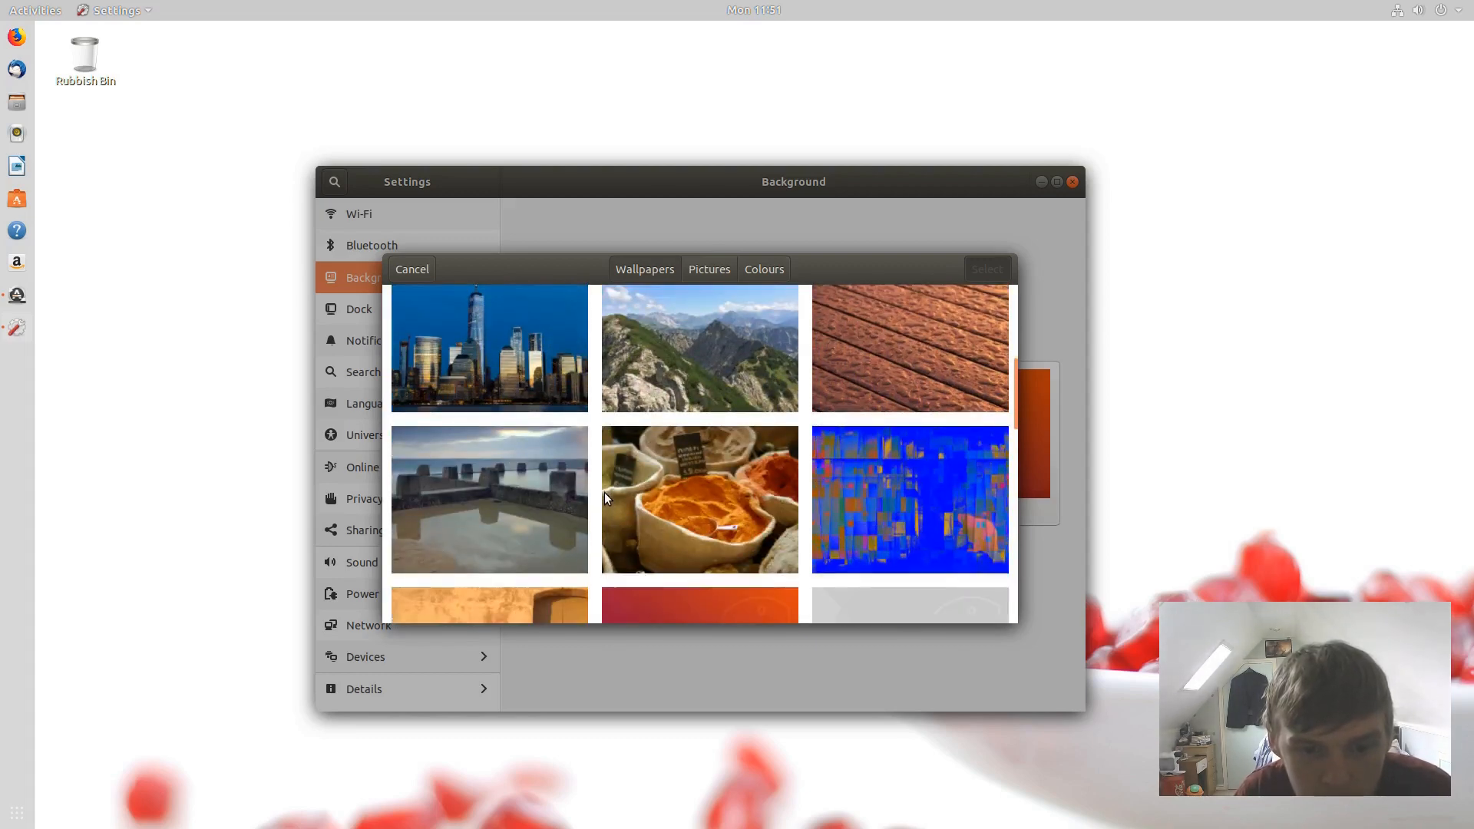
{"action": "left_click", "coordinate": [669, 542]}
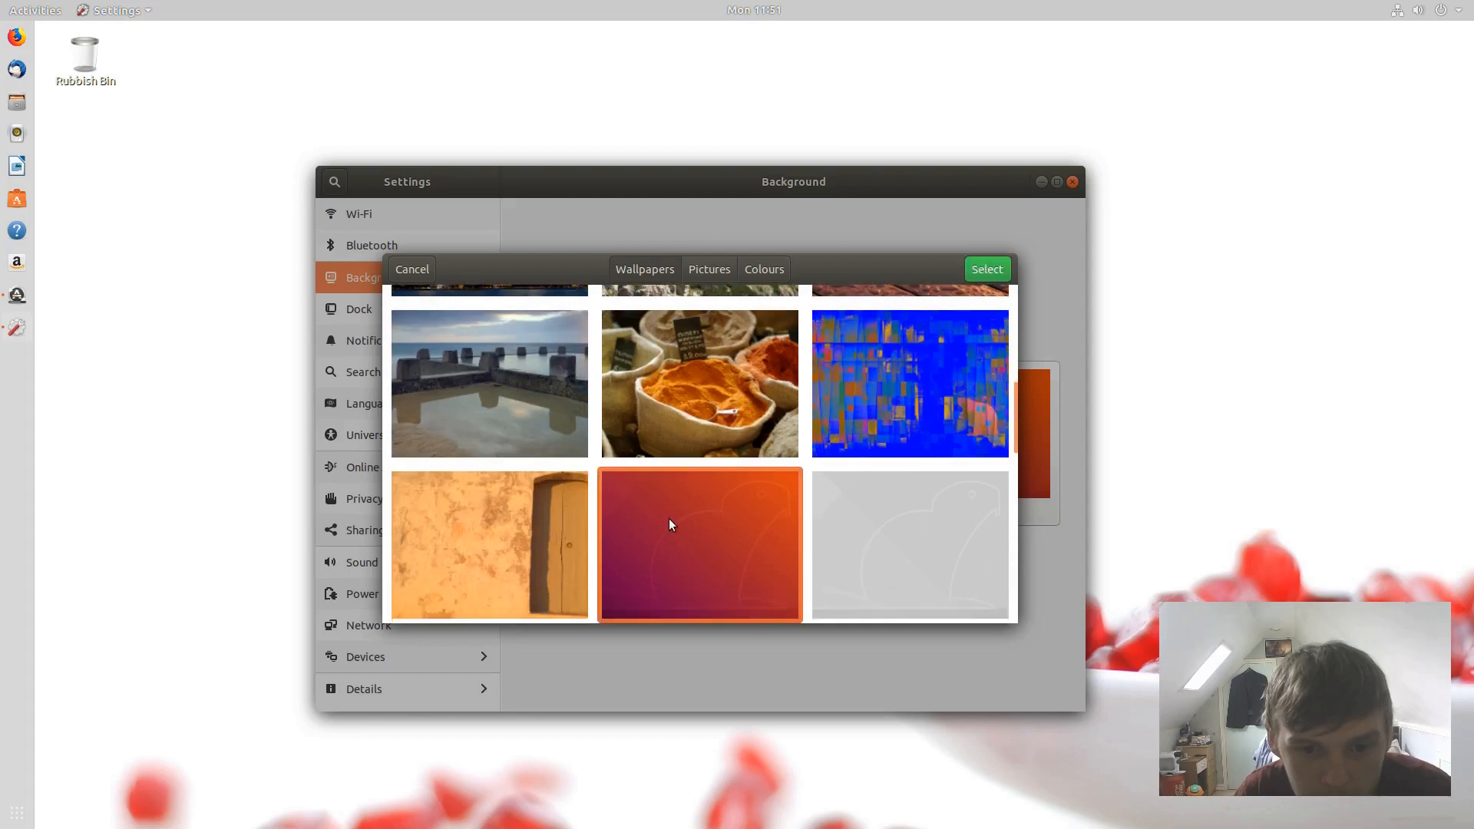
{"action": "left_click", "coordinate": [981, 268]}
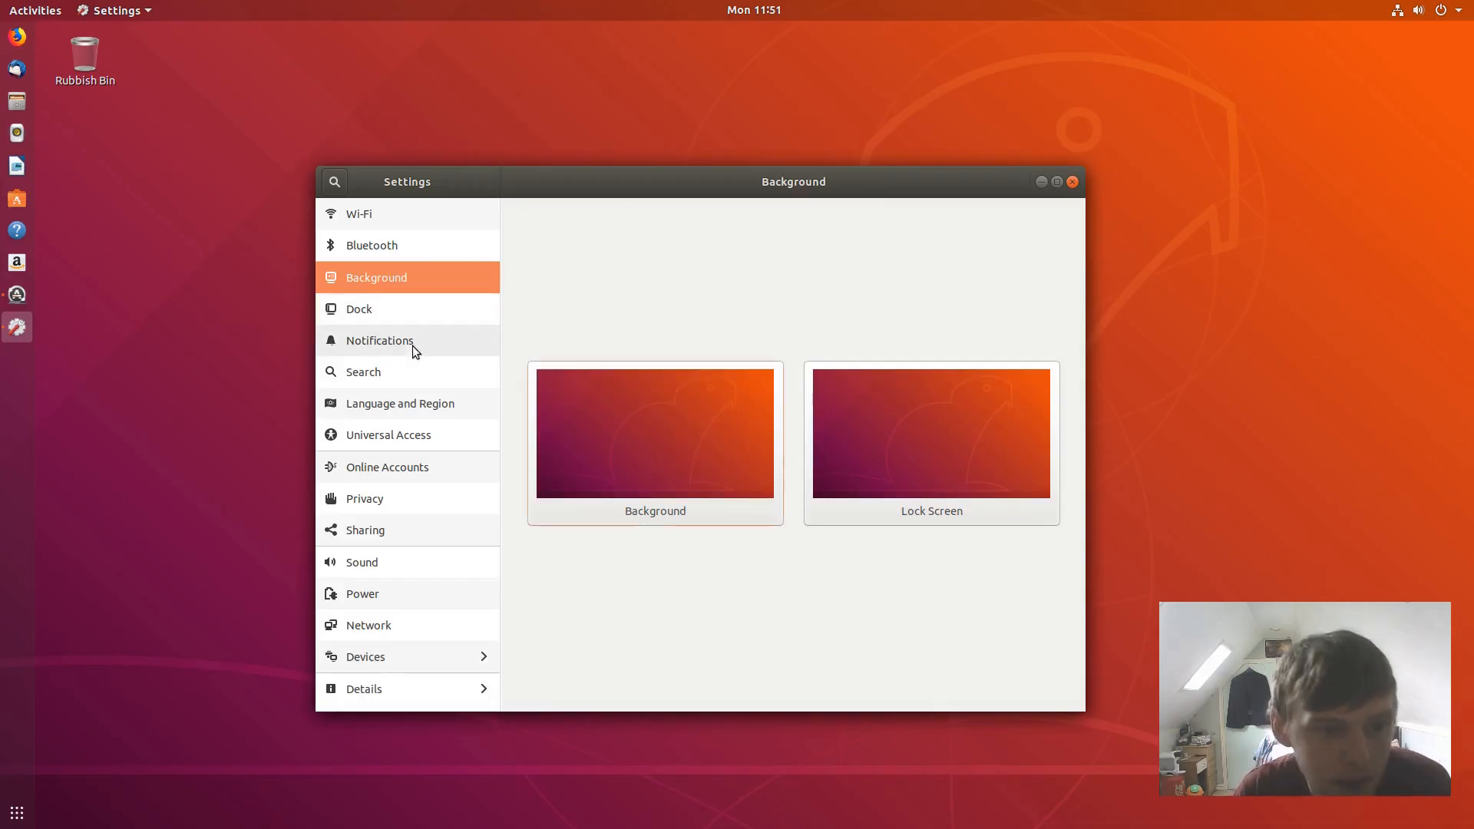
- Move the dock to the Bottom position and try its Show Applications button there
{"action": "left_click", "coordinate": [405, 316]}
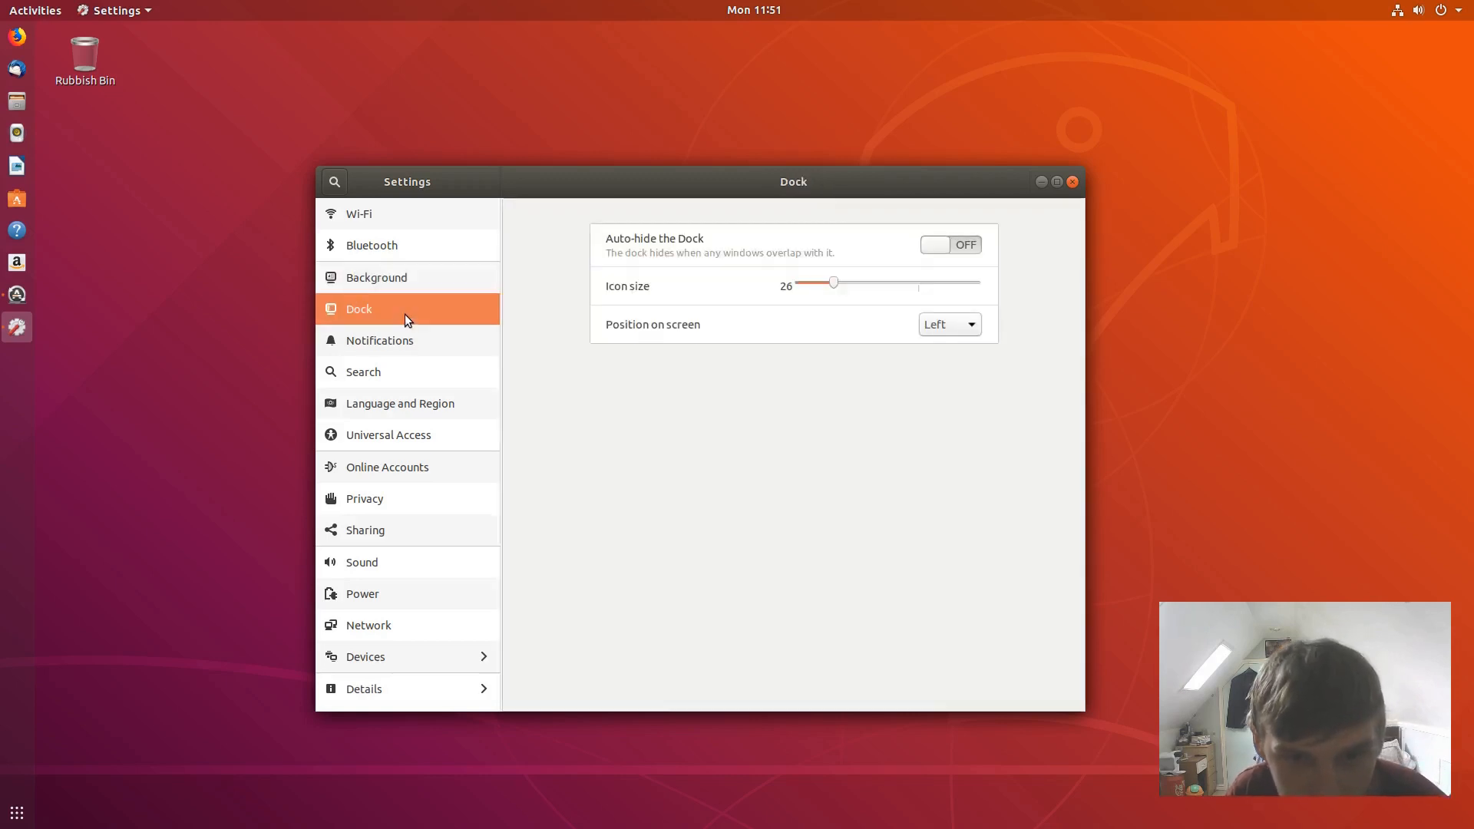
{"action": "left_click", "coordinate": [933, 324]}
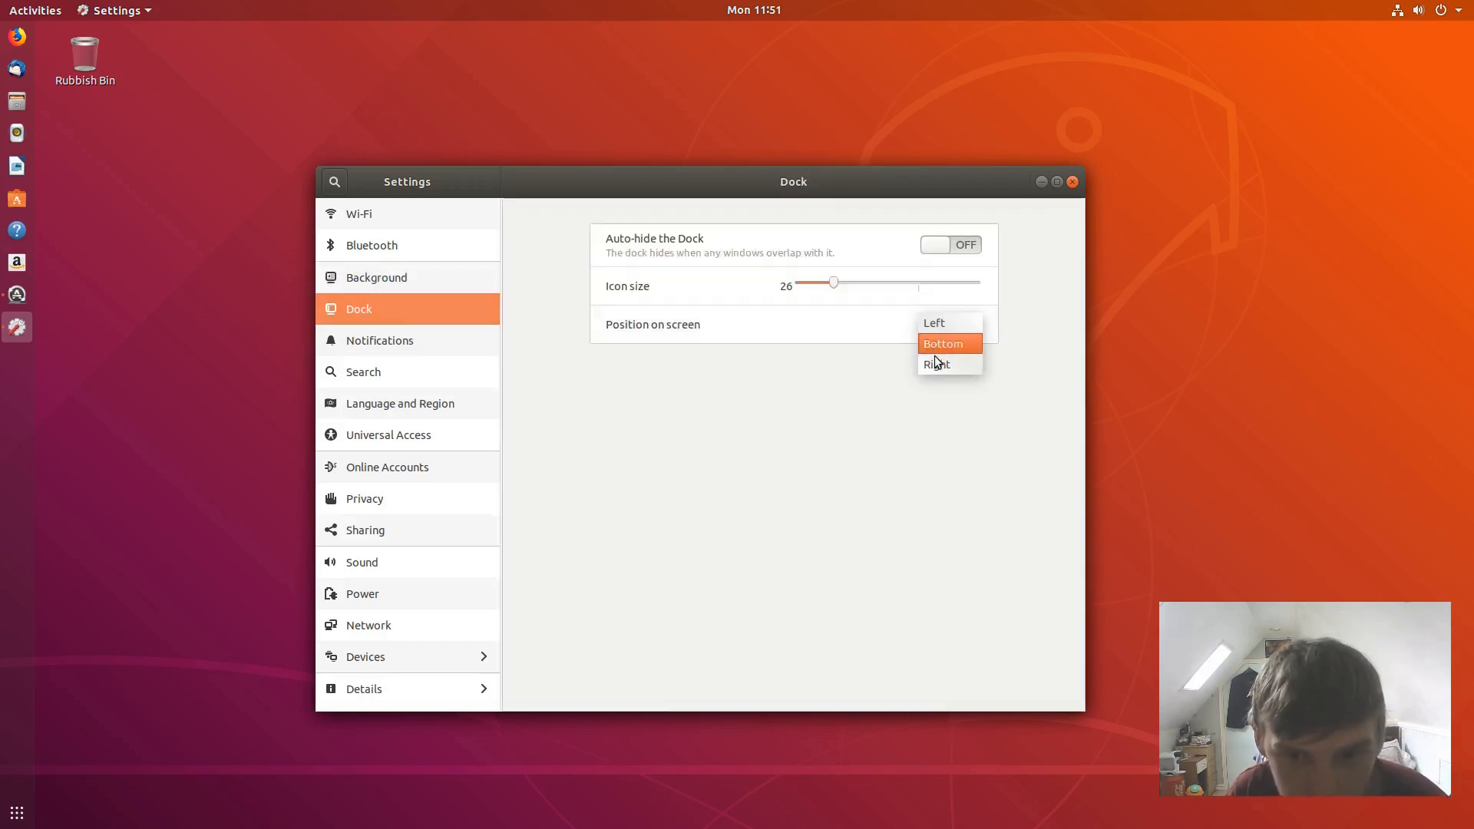
{"action": "left_click", "coordinate": [943, 343]}
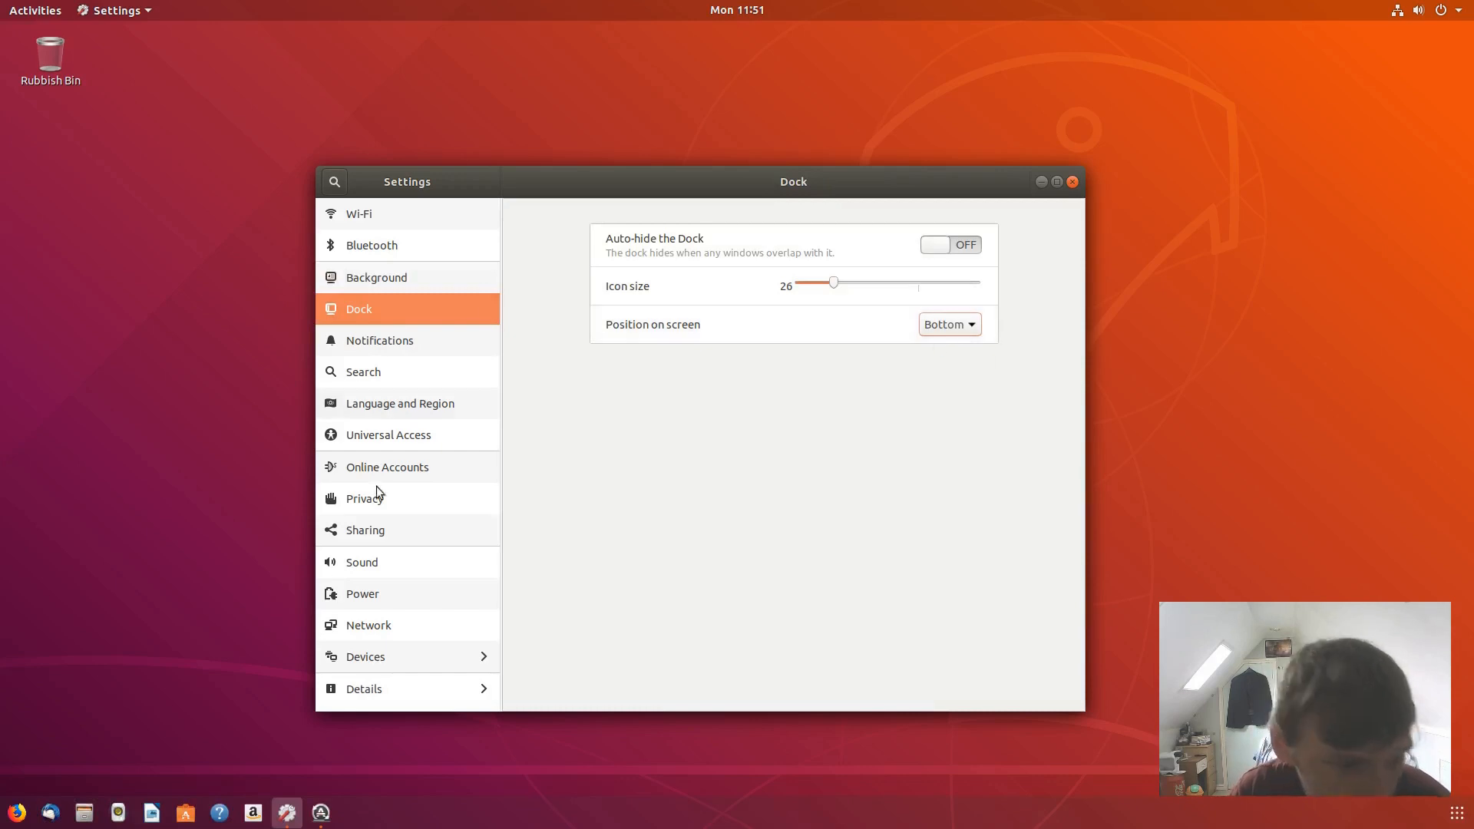
{"action": "left_click", "coordinate": [1456, 813]}
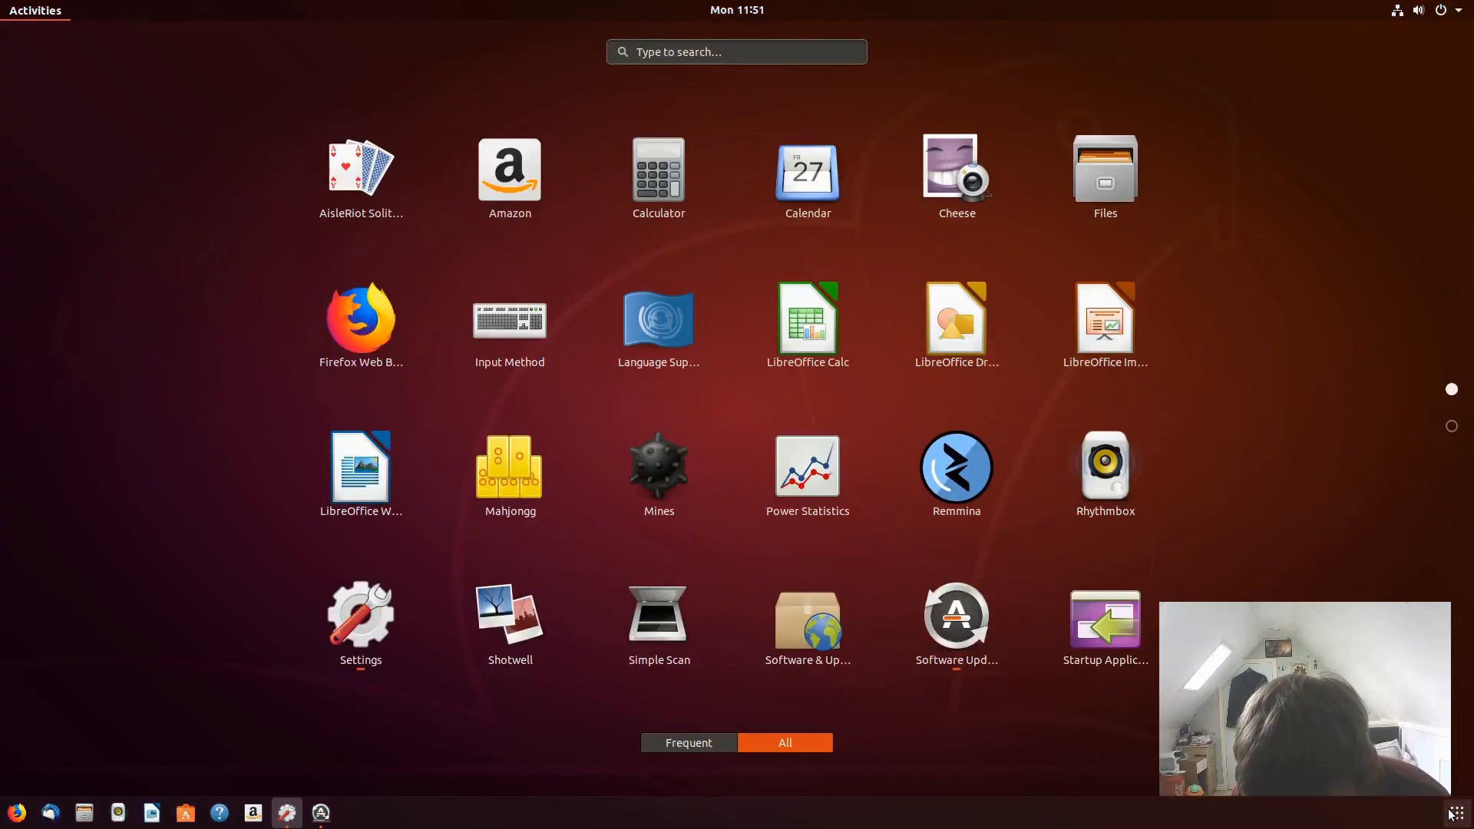
{"action": "left_click", "coordinate": [1454, 814]}
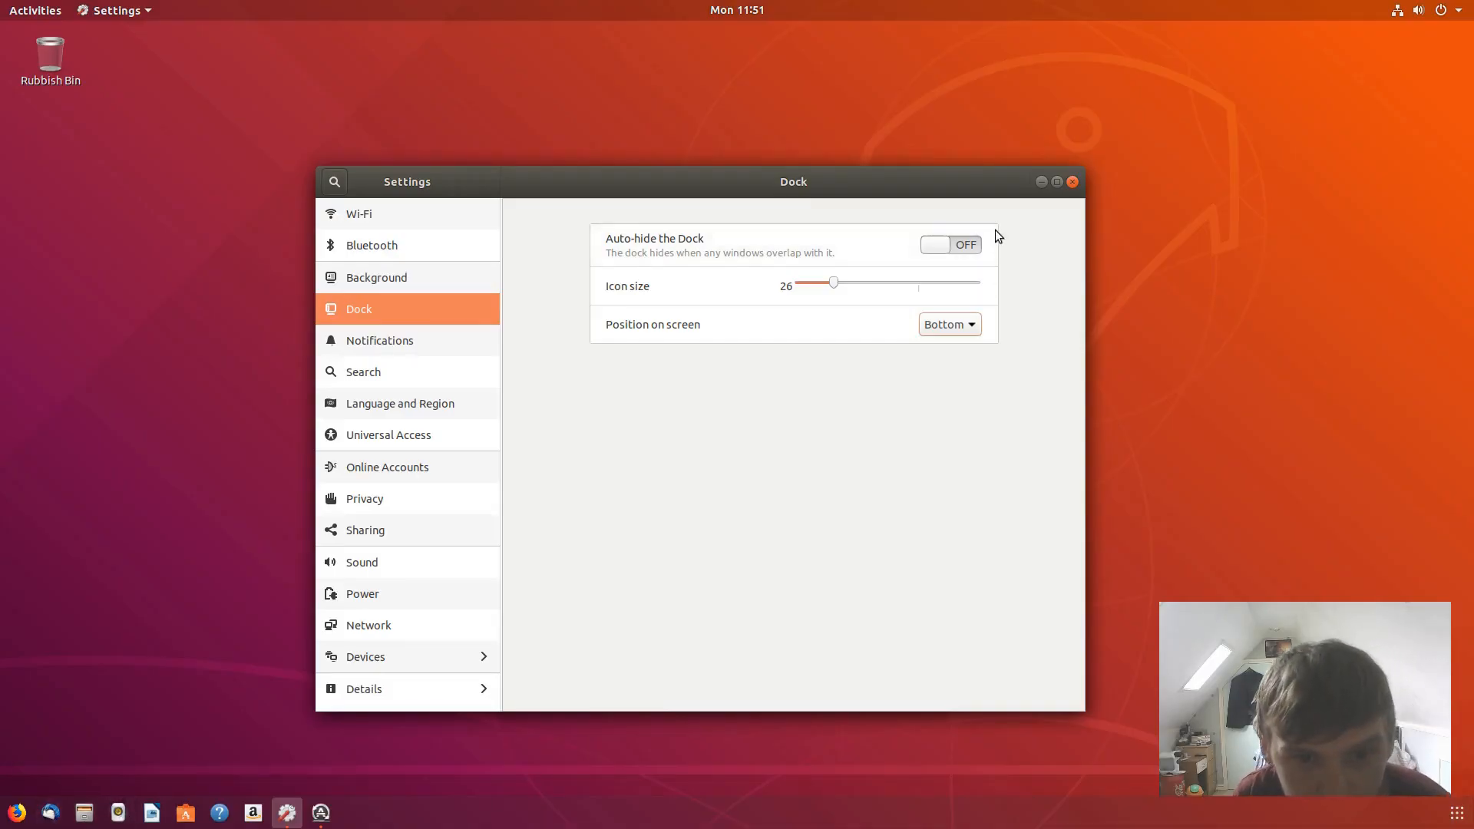
- Return the dock to the Left position and open the Notifications page
{"action": "left_click", "coordinate": [961, 330]}
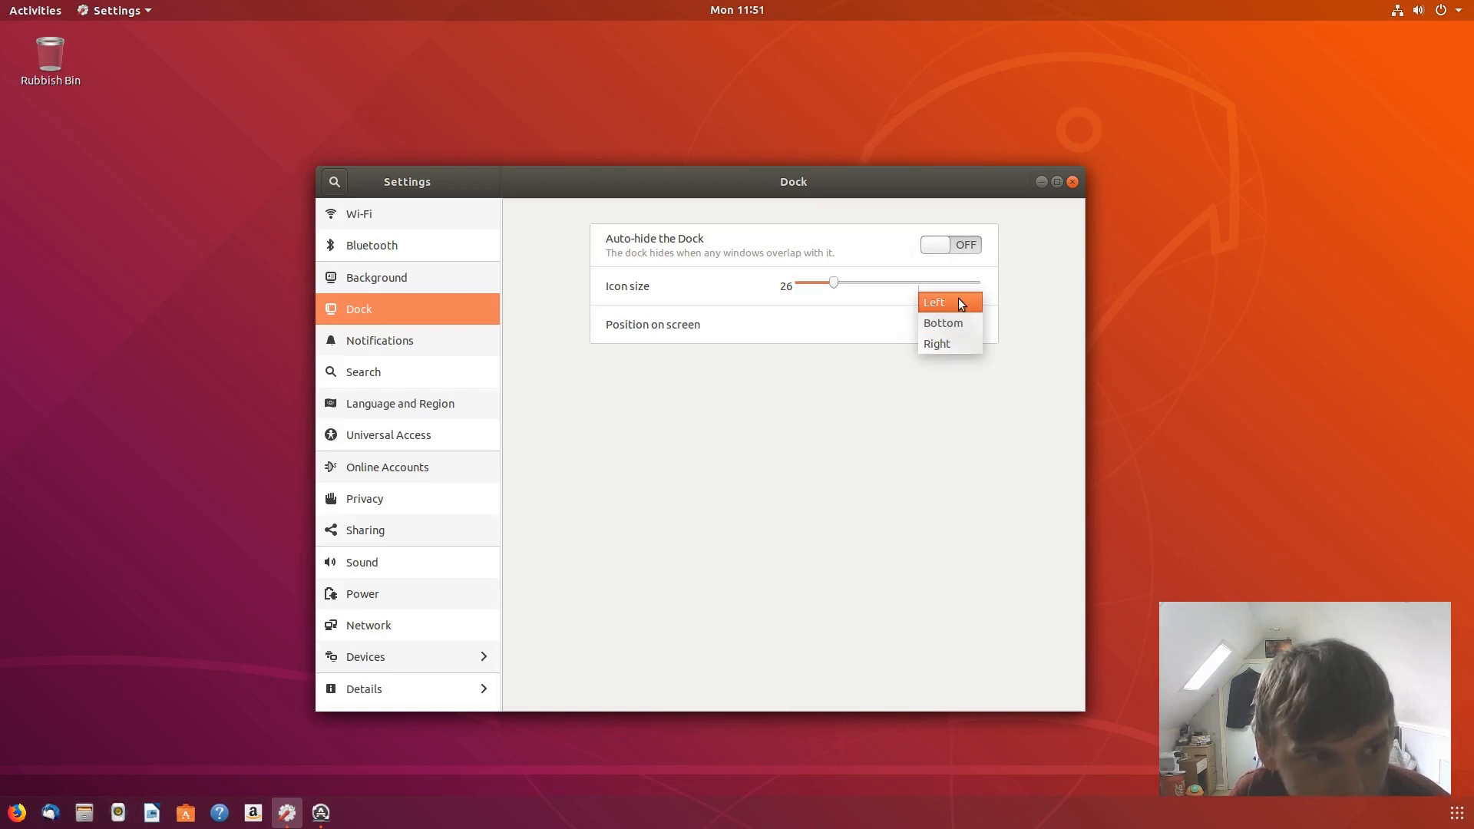
{"action": "left_click", "coordinate": [960, 304]}
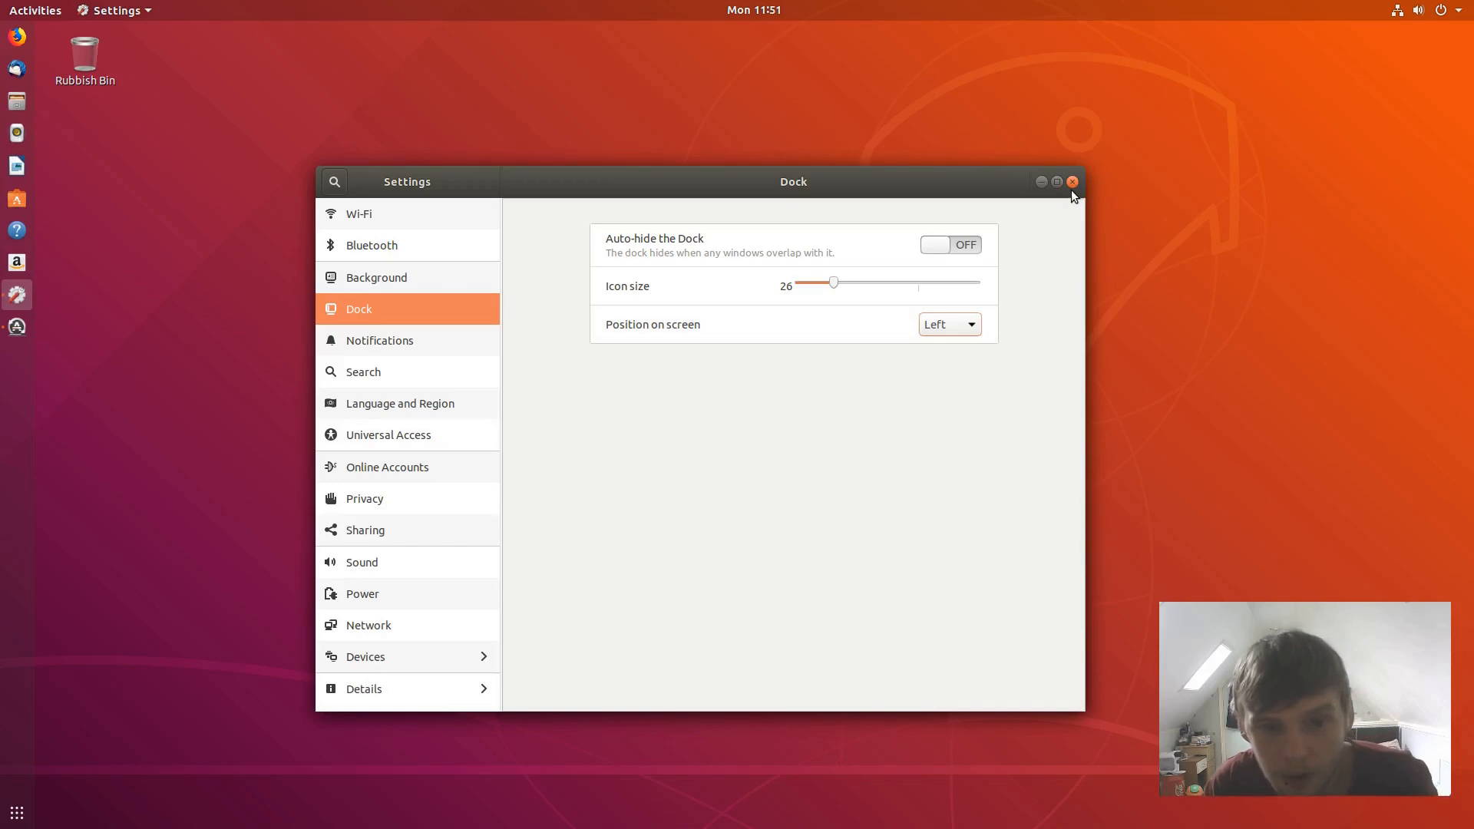
{"action": "left_click", "coordinate": [427, 350]}
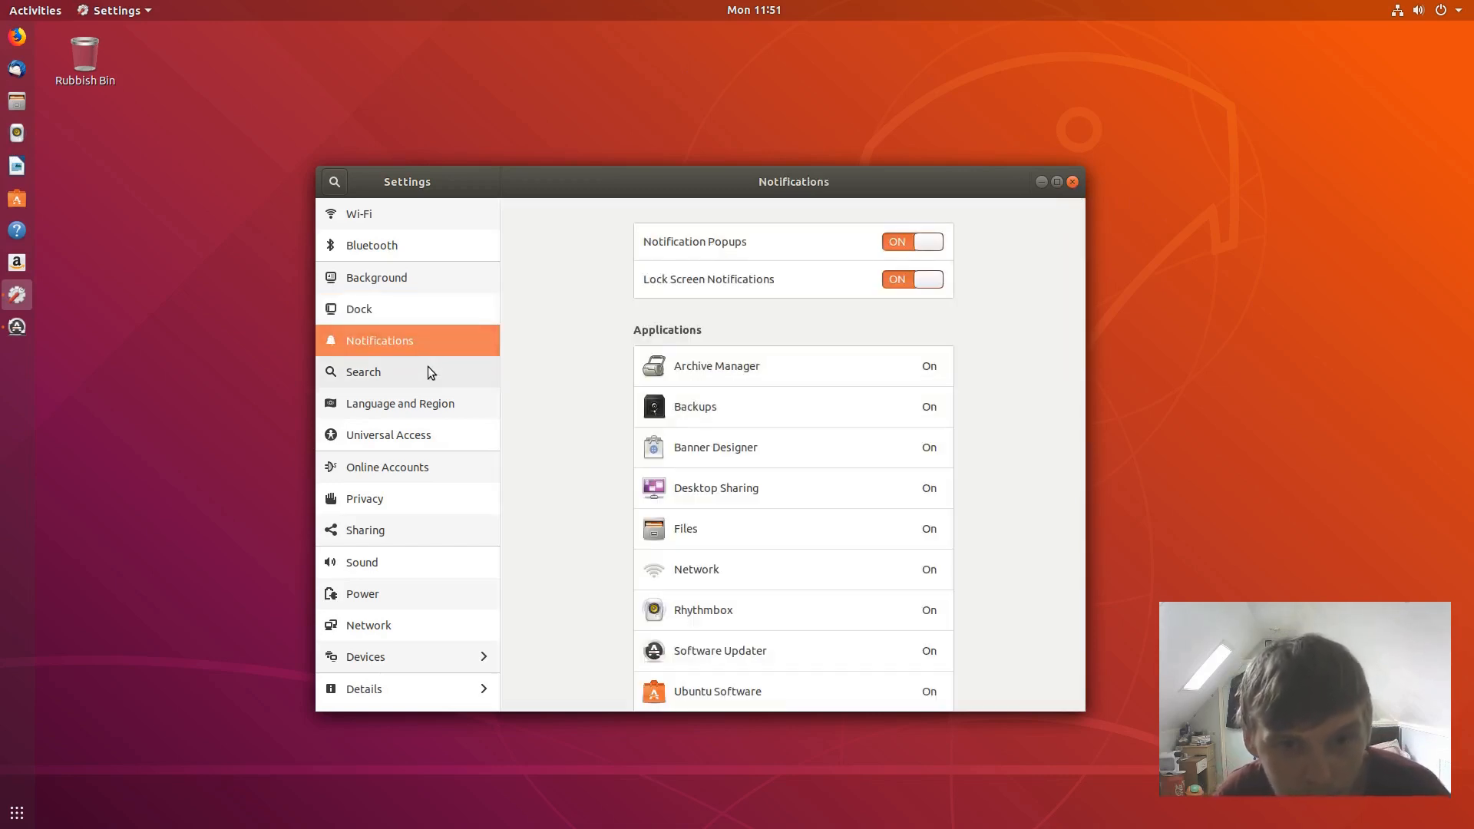
- Peek at the clock's notifications and calendar panel, then view Online Accounts settings
{"action": "left_click", "coordinate": [754, 10]}
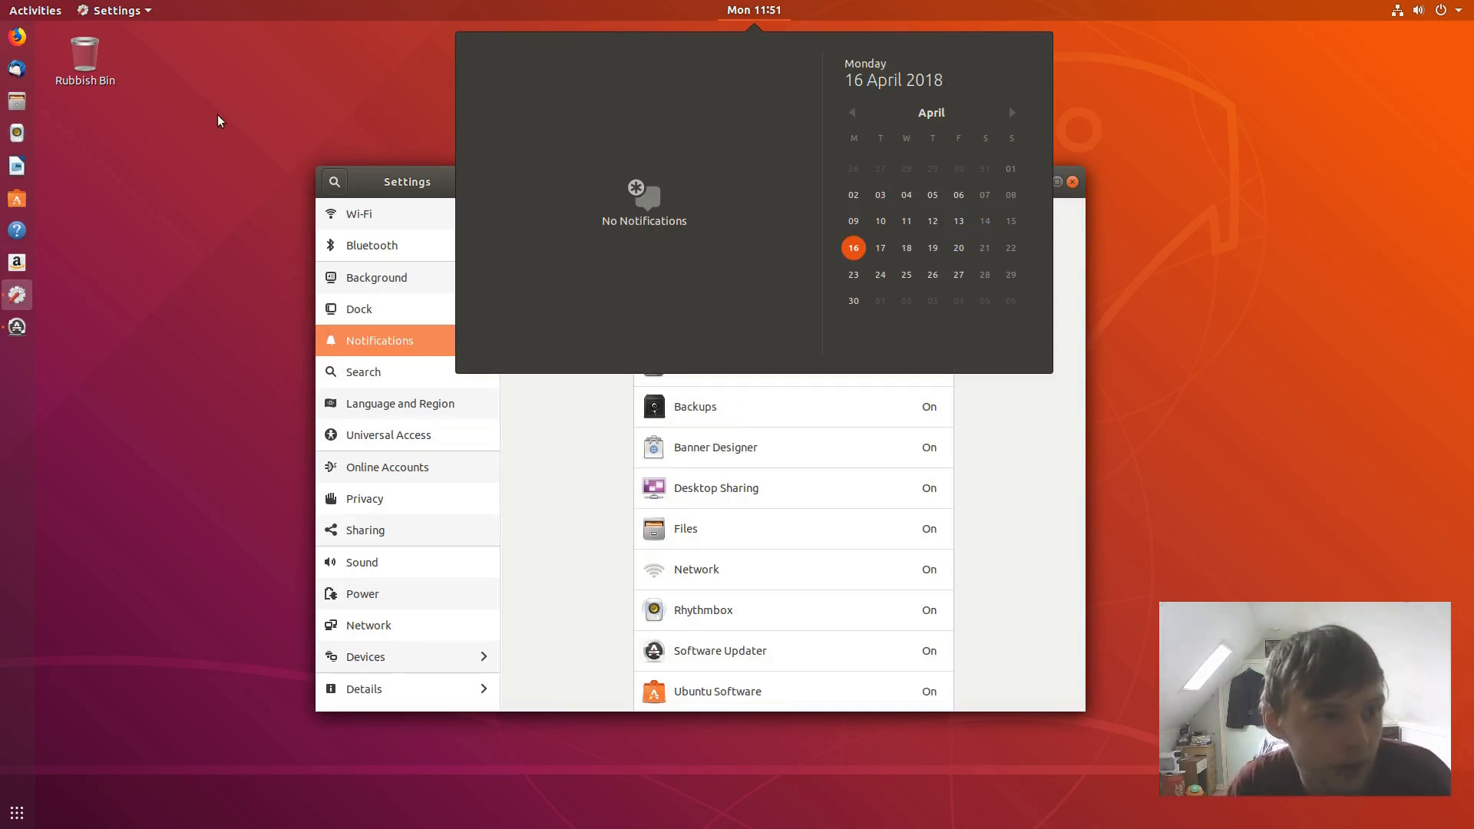
{"action": "left_click", "coordinate": [260, 112]}
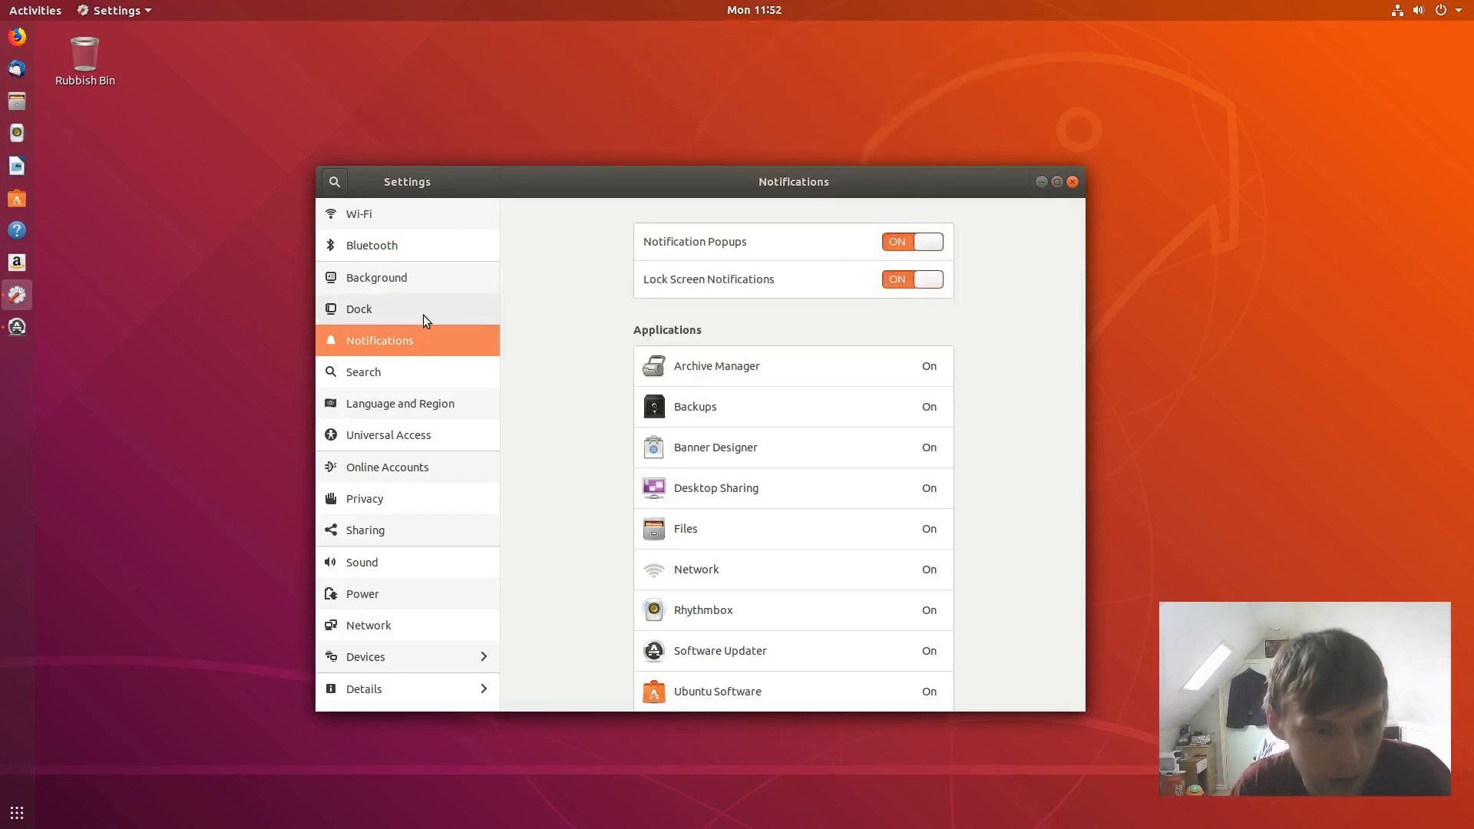
{"action": "left_click", "coordinate": [402, 475]}
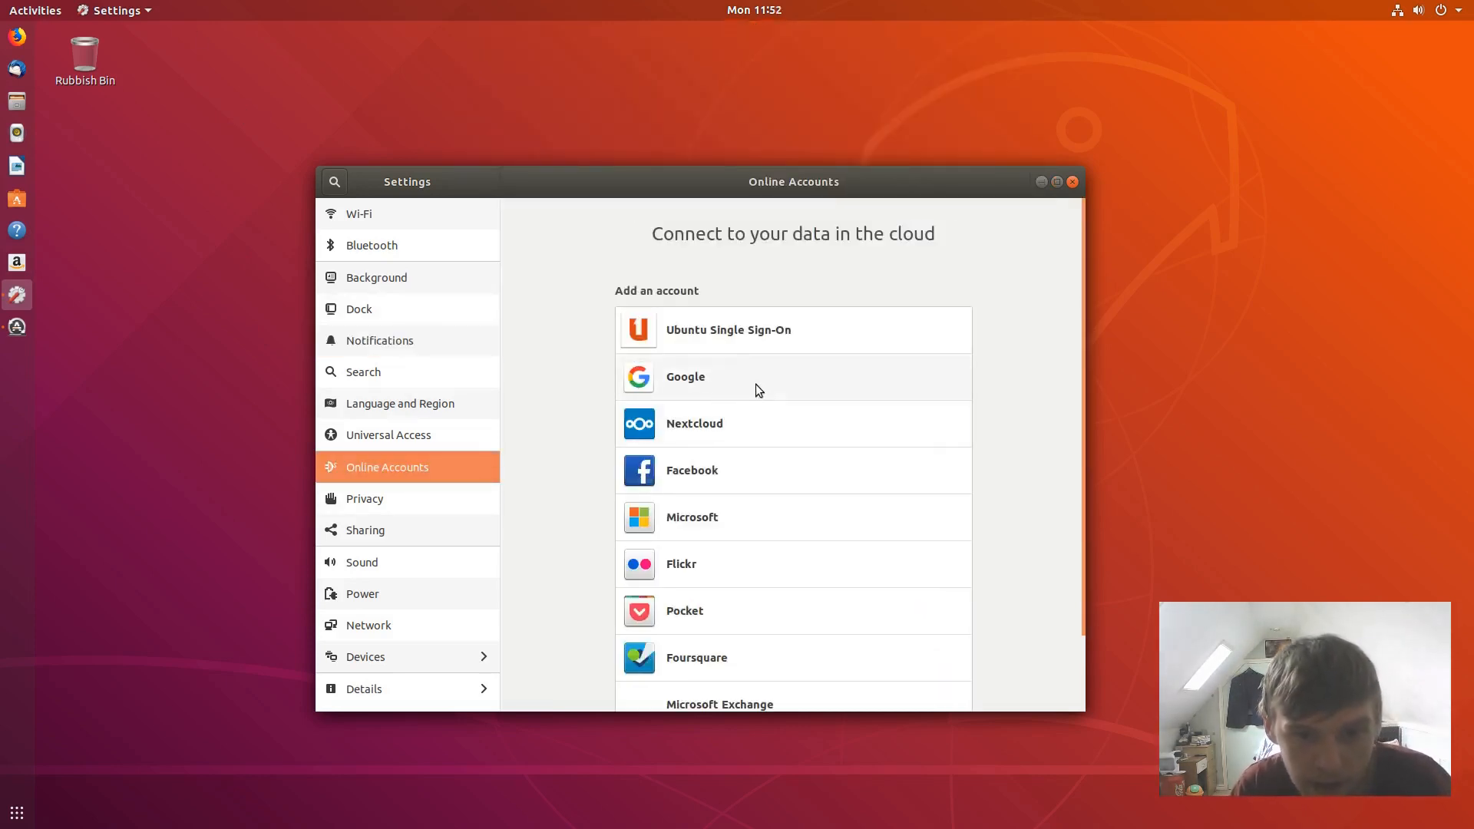
{"action": "scroll", "coordinate": [750, 421], "scroll_direction": "down", "scroll_amount": 2}
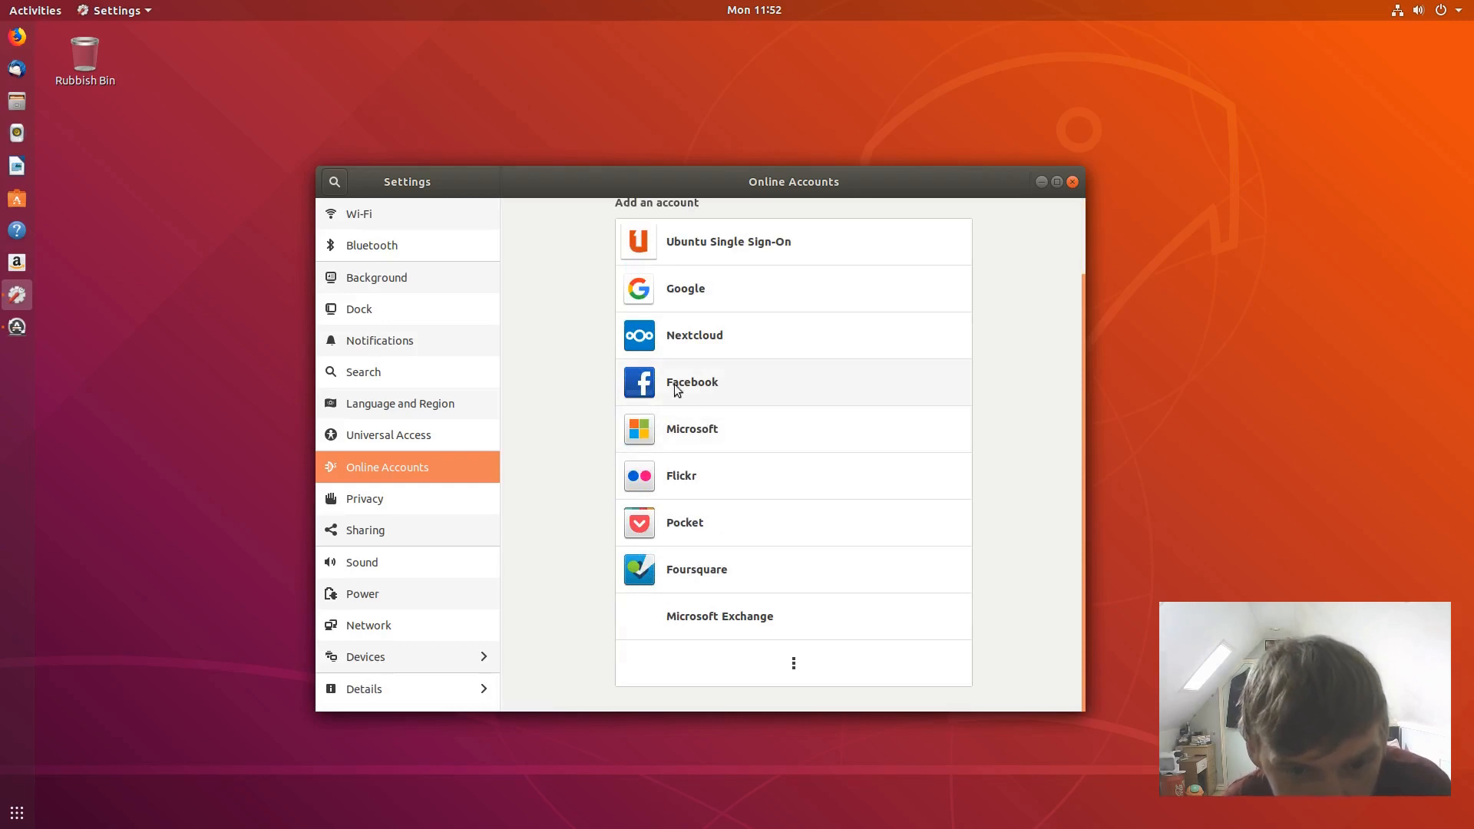
{"action": "scroll", "coordinate": [794, 404], "scroll_direction": "up", "scroll_amount": 2}
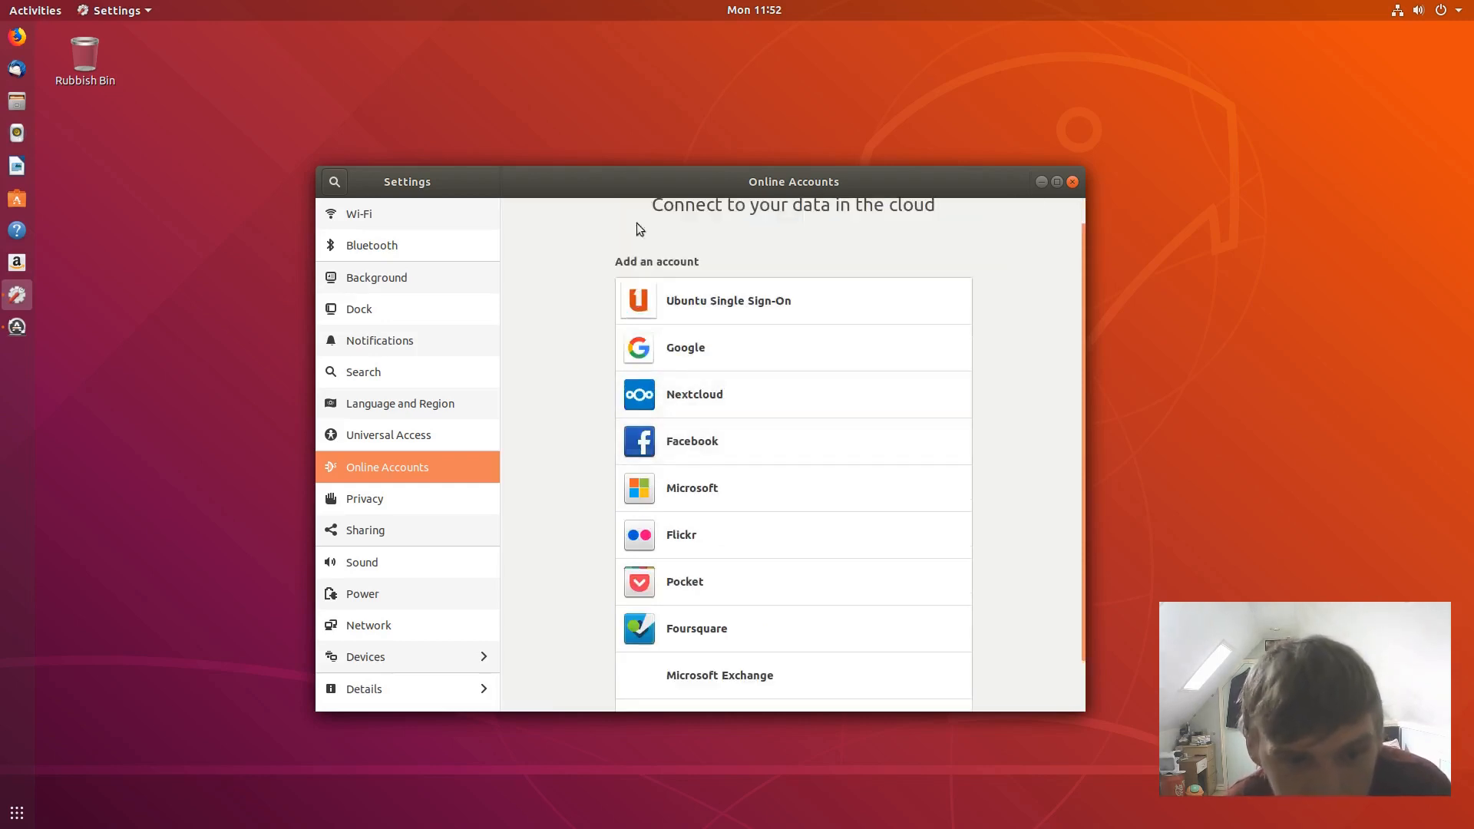
- Visit Privacy and Sharing, then the Details About page, moving the window up-left
{"action": "left_click", "coordinate": [393, 505]}
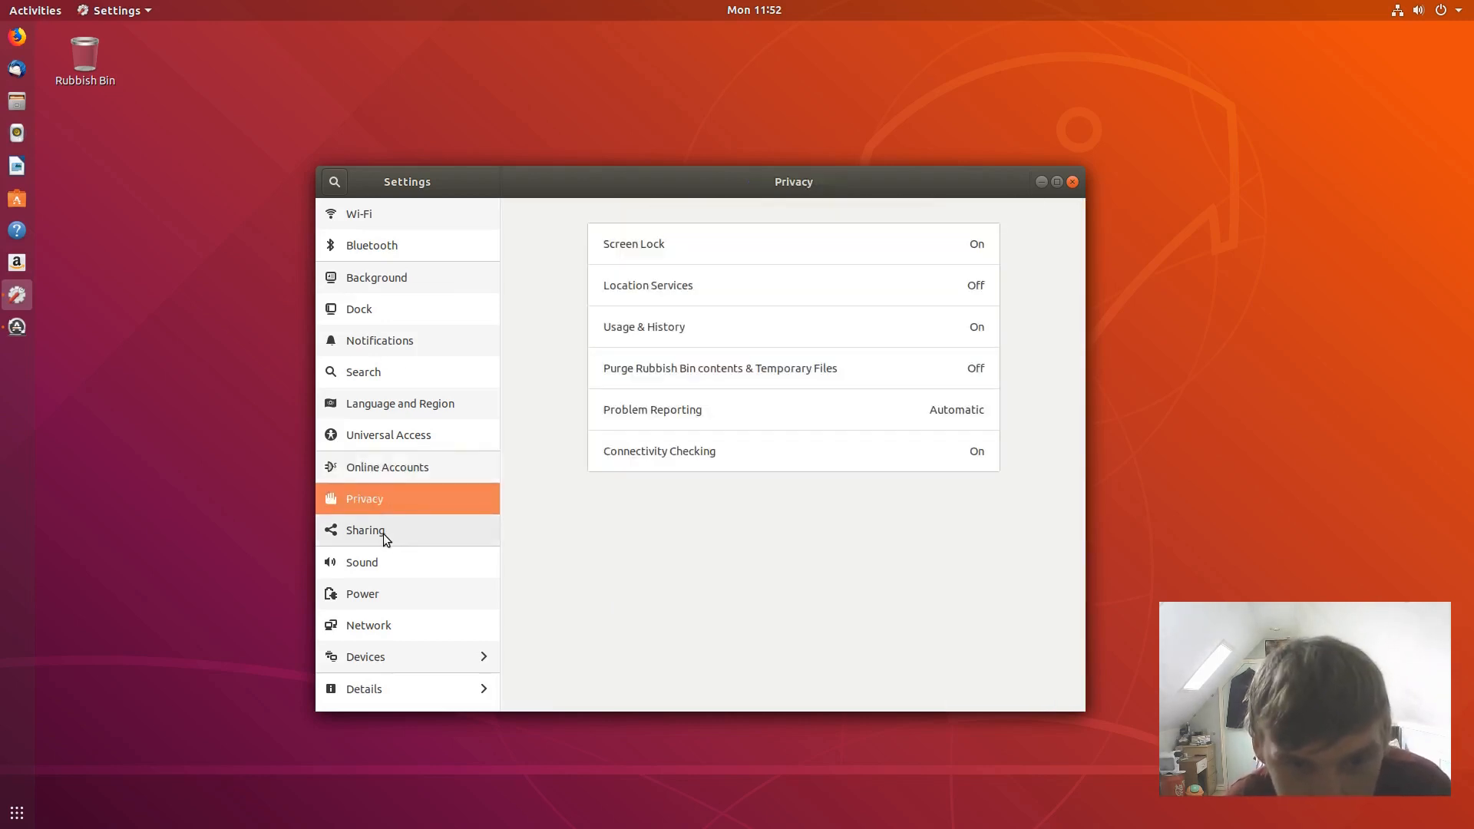
{"action": "left_click", "coordinate": [384, 533]}
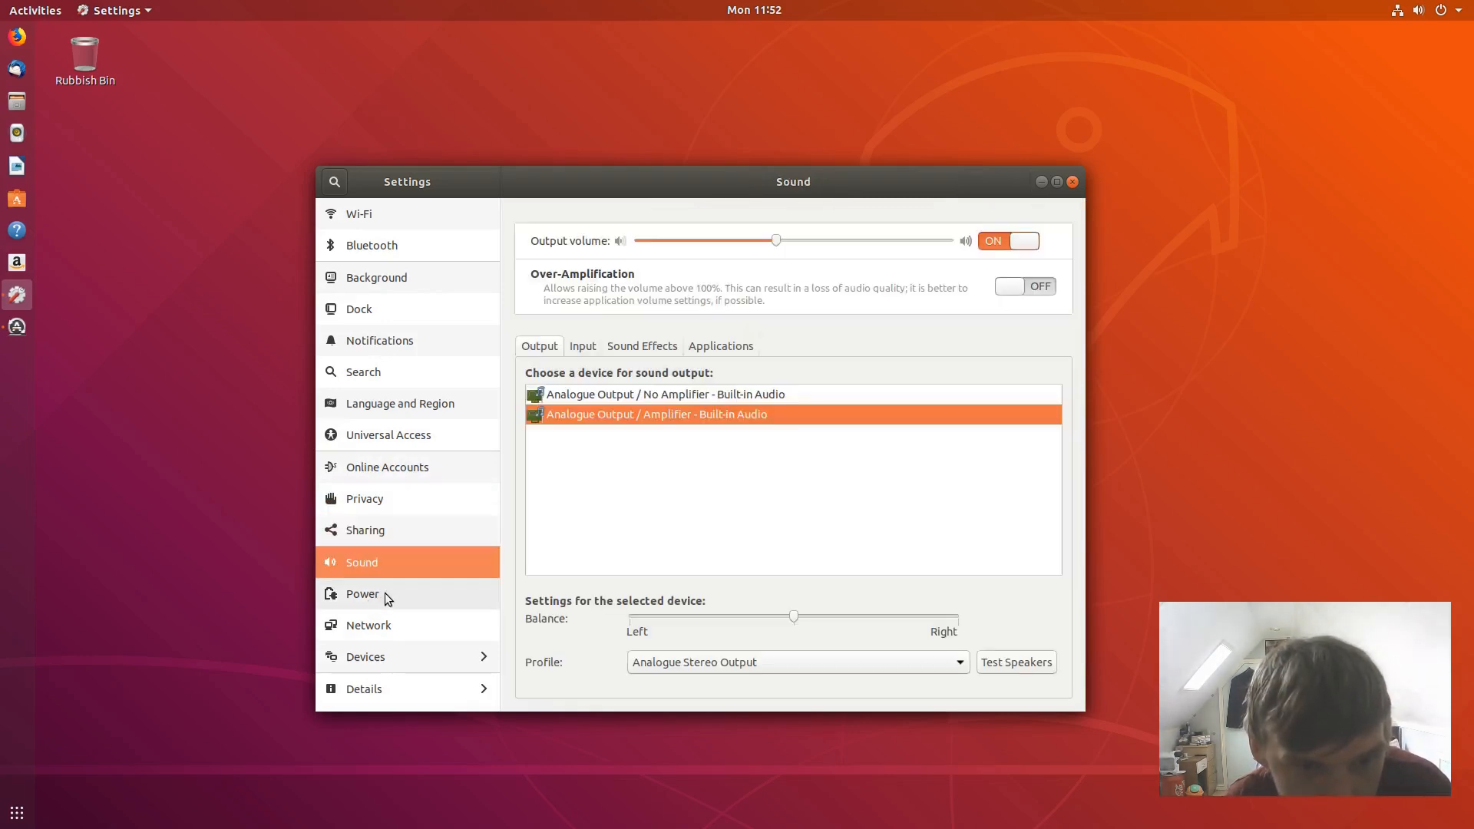
{"action": "left_click", "coordinate": [387, 687]}
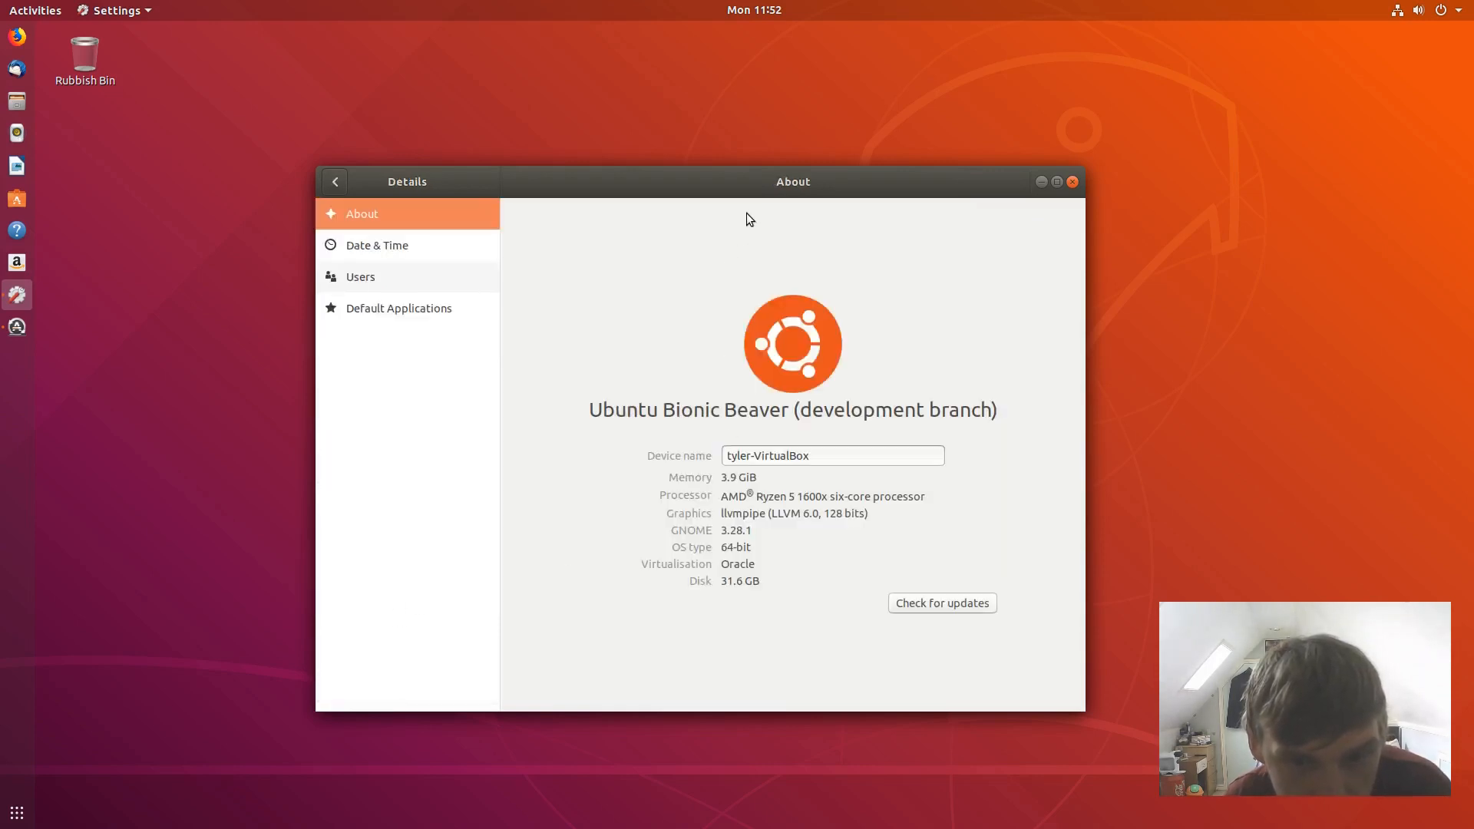
{"action": "left_click_drag", "start_coordinate": [759, 187], "coordinate": [706, 86]}
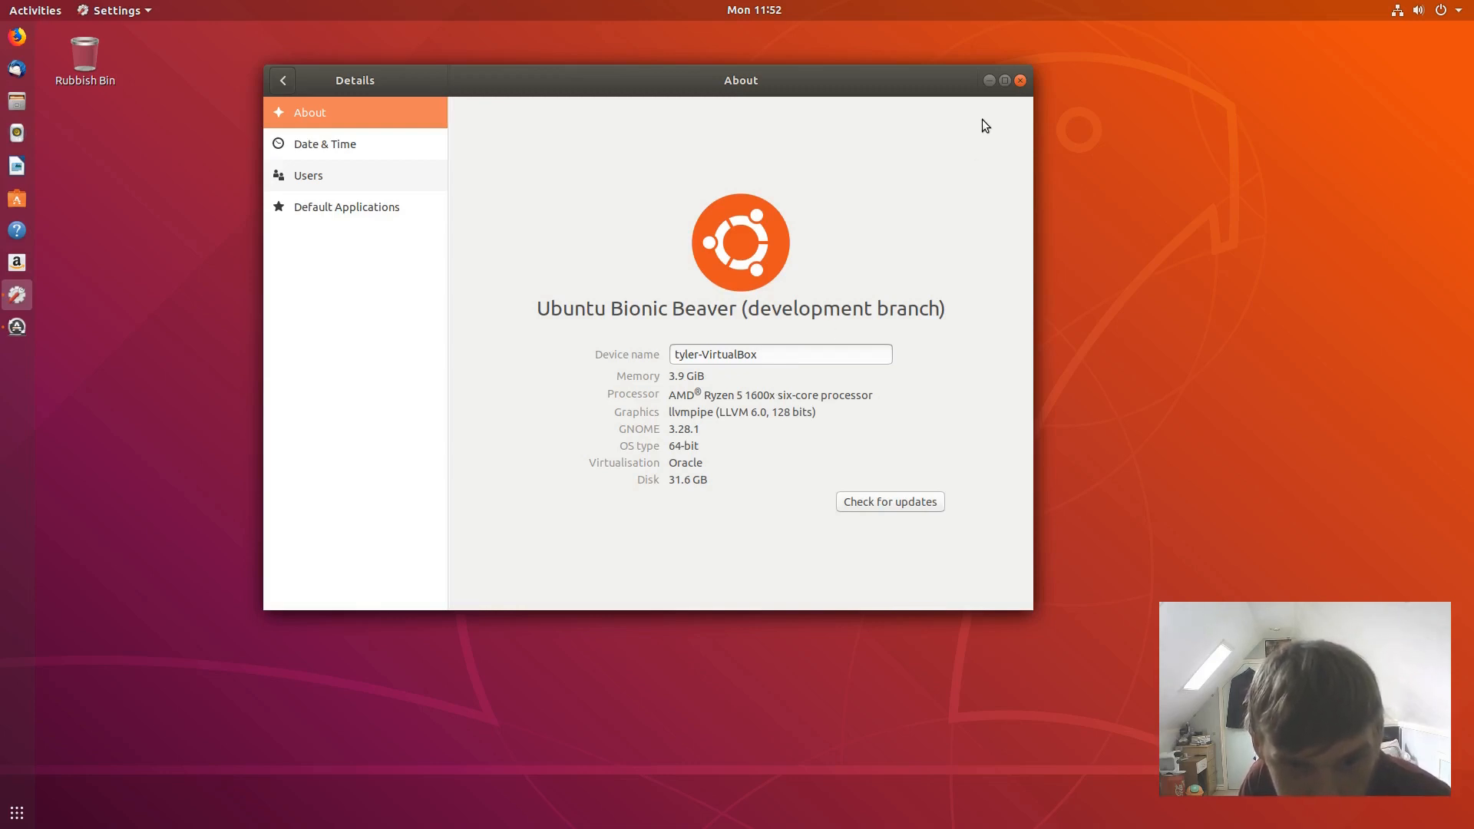
- Close Settings, toggle the updater's installation Details and move the updater up-right
{"action": "left_click", "coordinate": [1021, 81]}
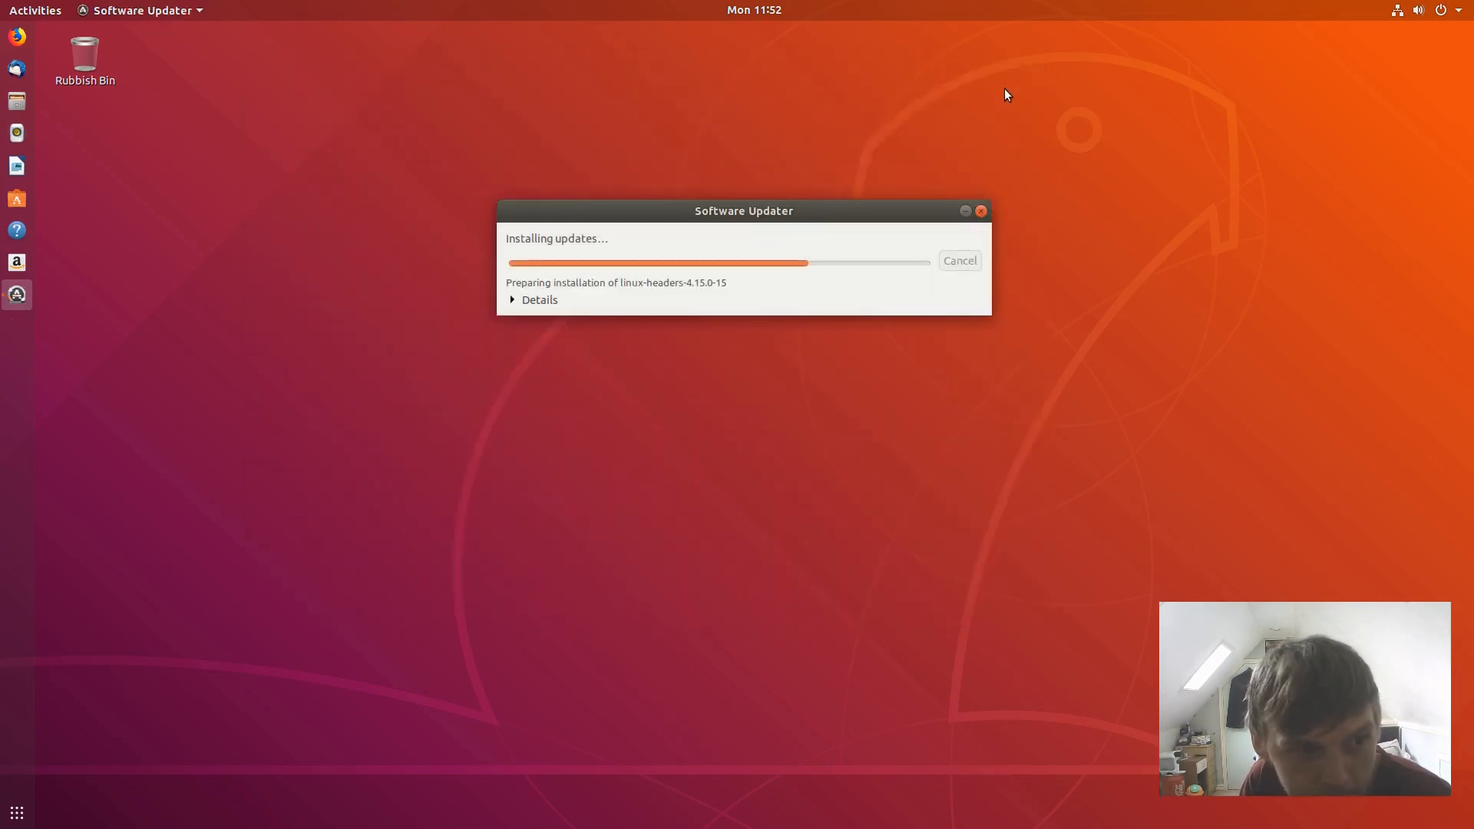
{"action": "left_click", "coordinate": [512, 300]}
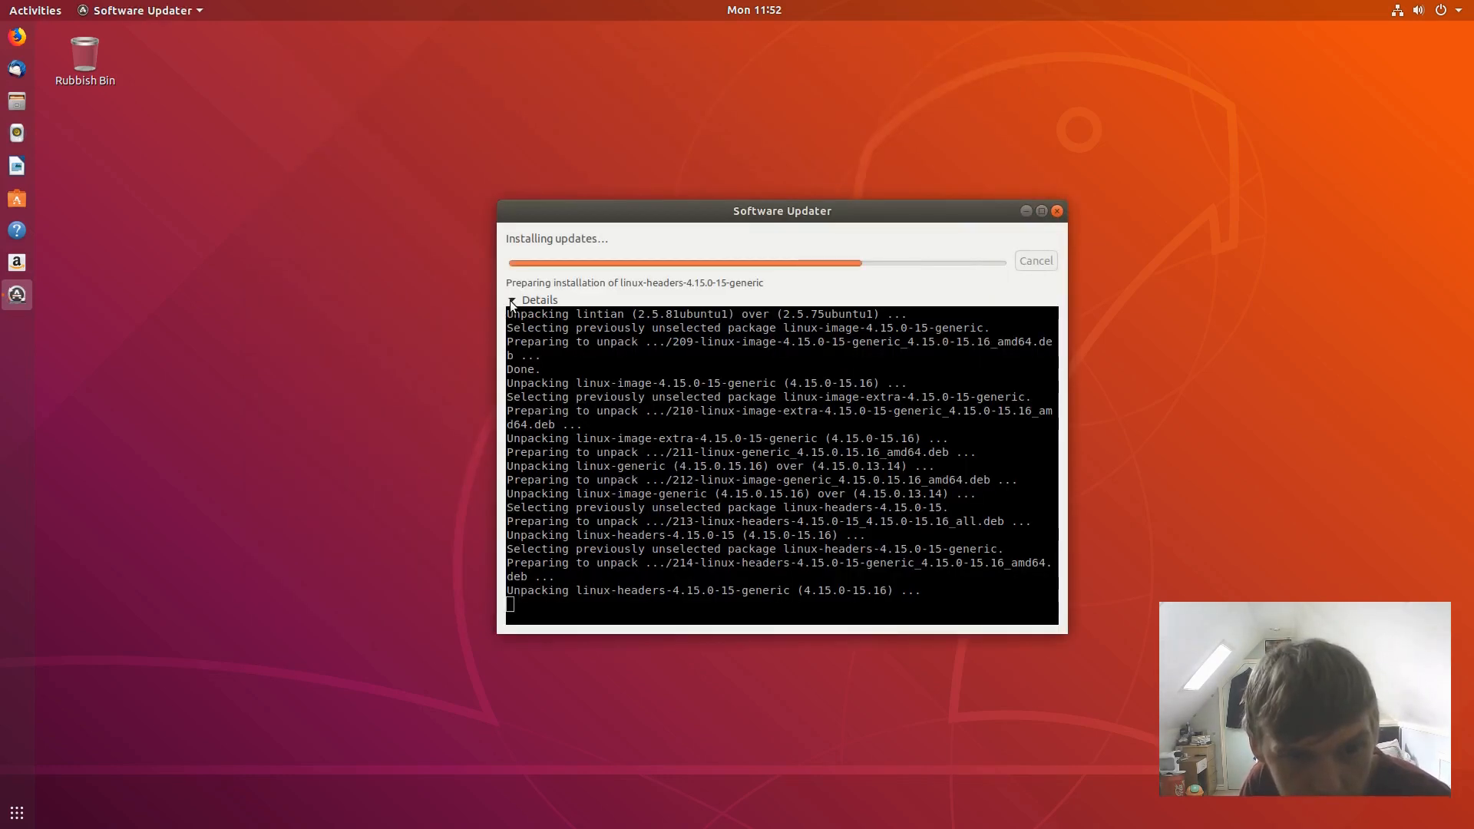
{"action": "left_click", "coordinate": [512, 300]}
{"action": "left_click_drag", "start_coordinate": [608, 212], "coordinate": [643, 196]}
{"action": "left_click", "coordinate": [141, 135]}
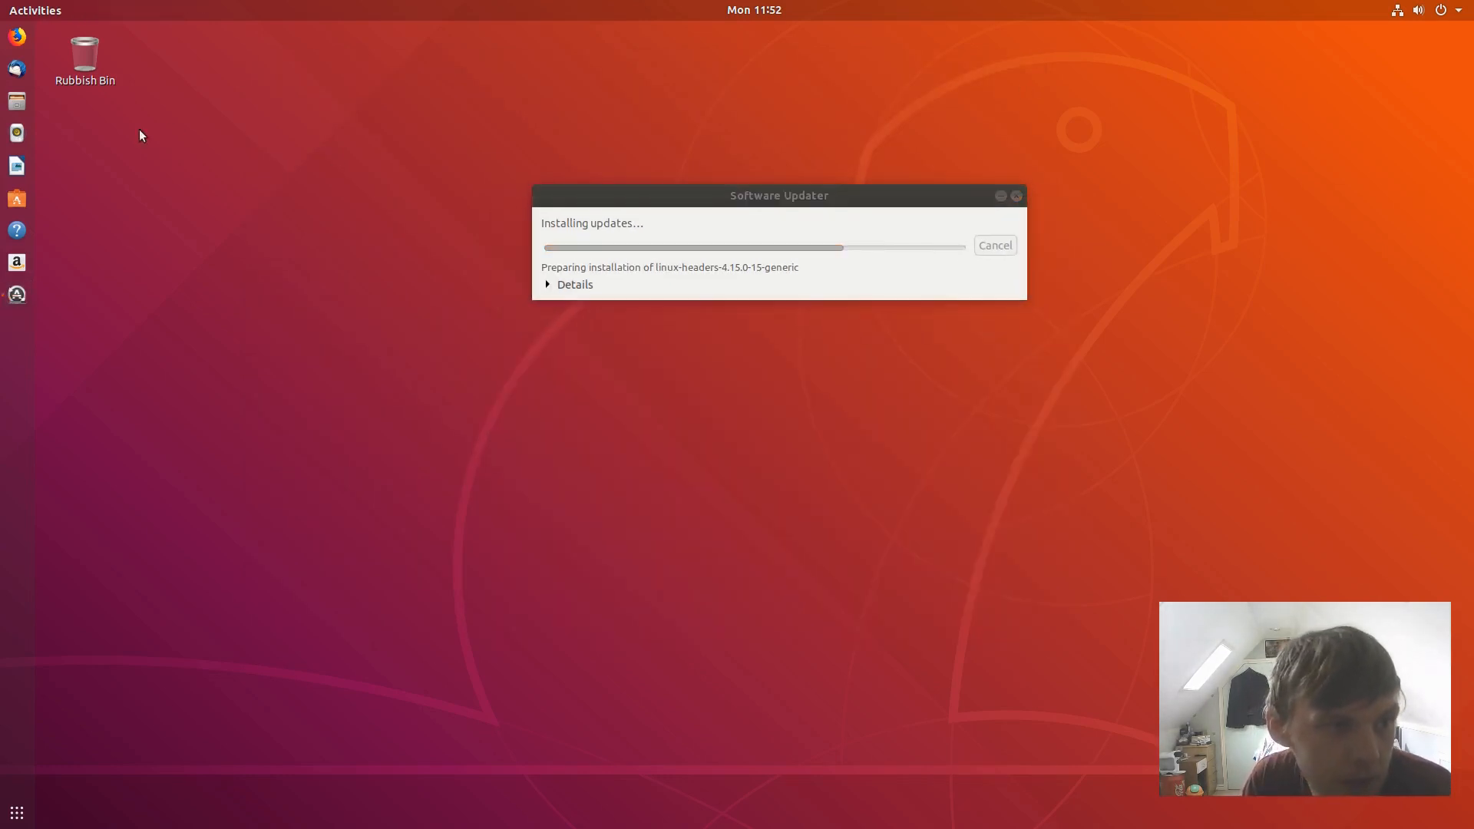
- Open the home folder in Files, move it to the top-left, then close it
{"action": "left_click", "coordinate": [17, 101]}
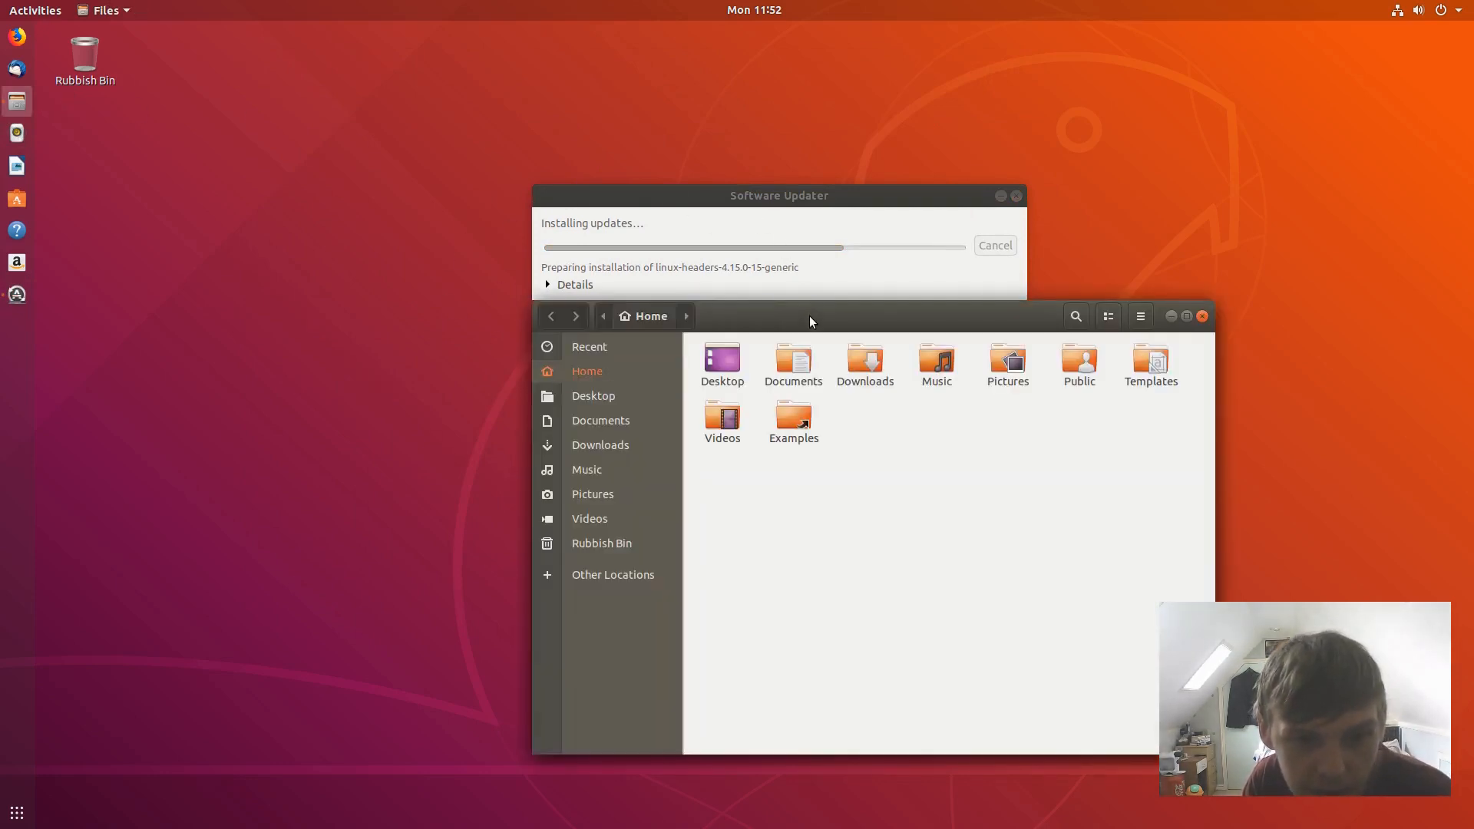
{"action": "left_click_drag", "start_coordinate": [644, 264], "coordinate": [379, 75]}
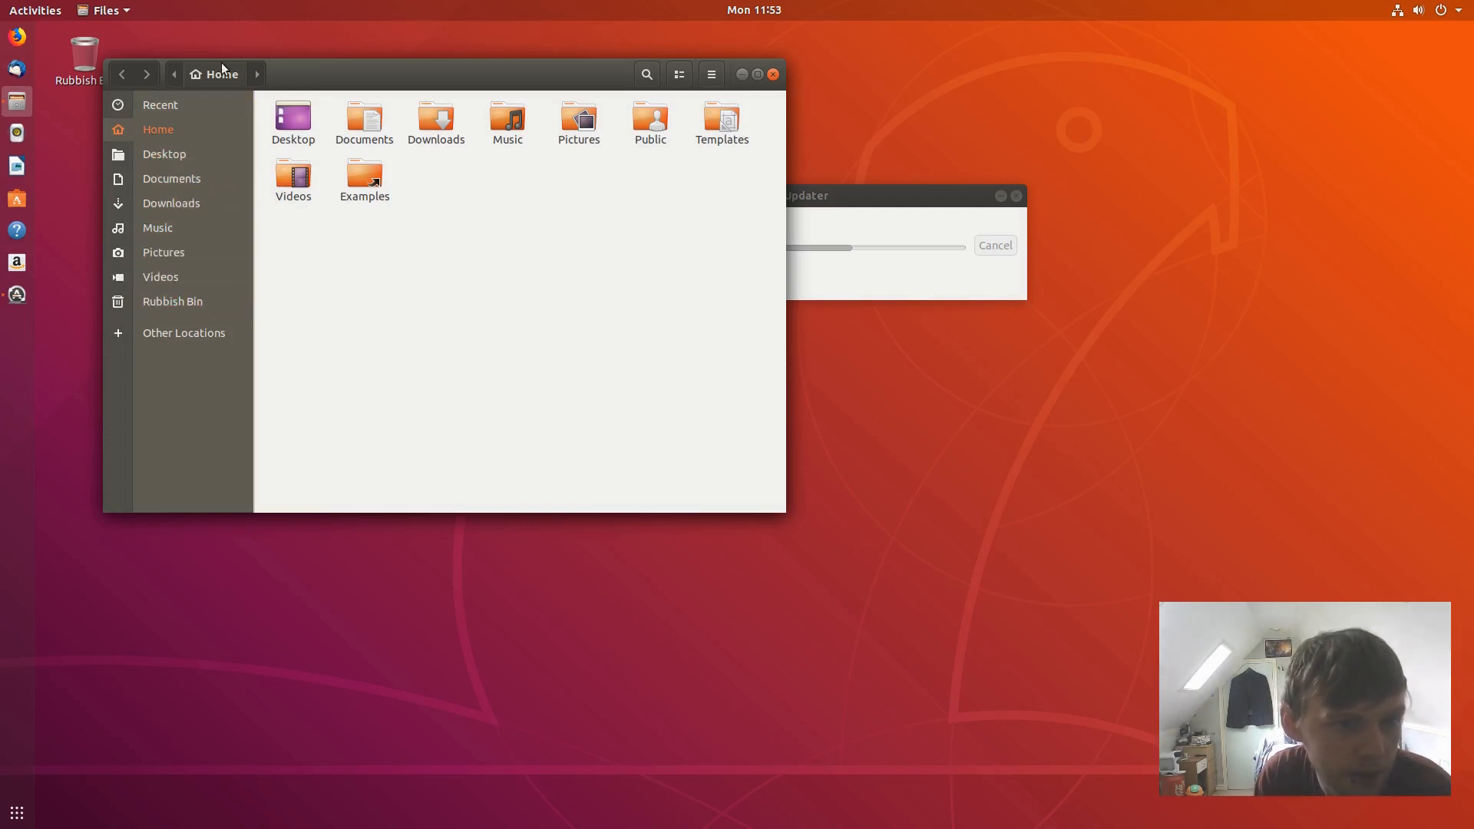
{"action": "left_click", "coordinate": [773, 75]}
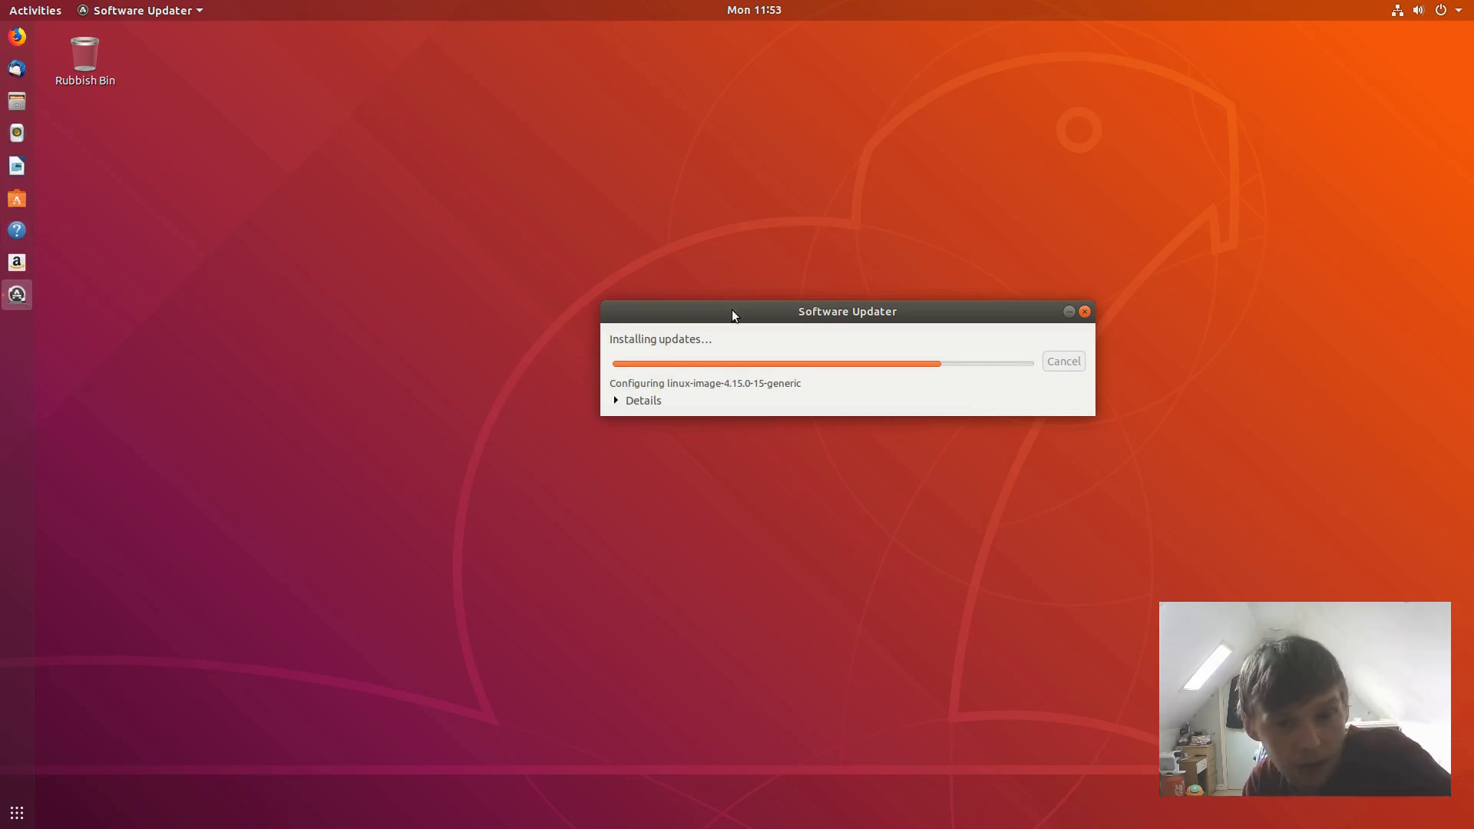
- Reposition the Software Updater dialog, then bring up the Activities overview
{"action": "left_click_drag", "start_coordinate": [733, 315], "coordinate": [641, 271]}
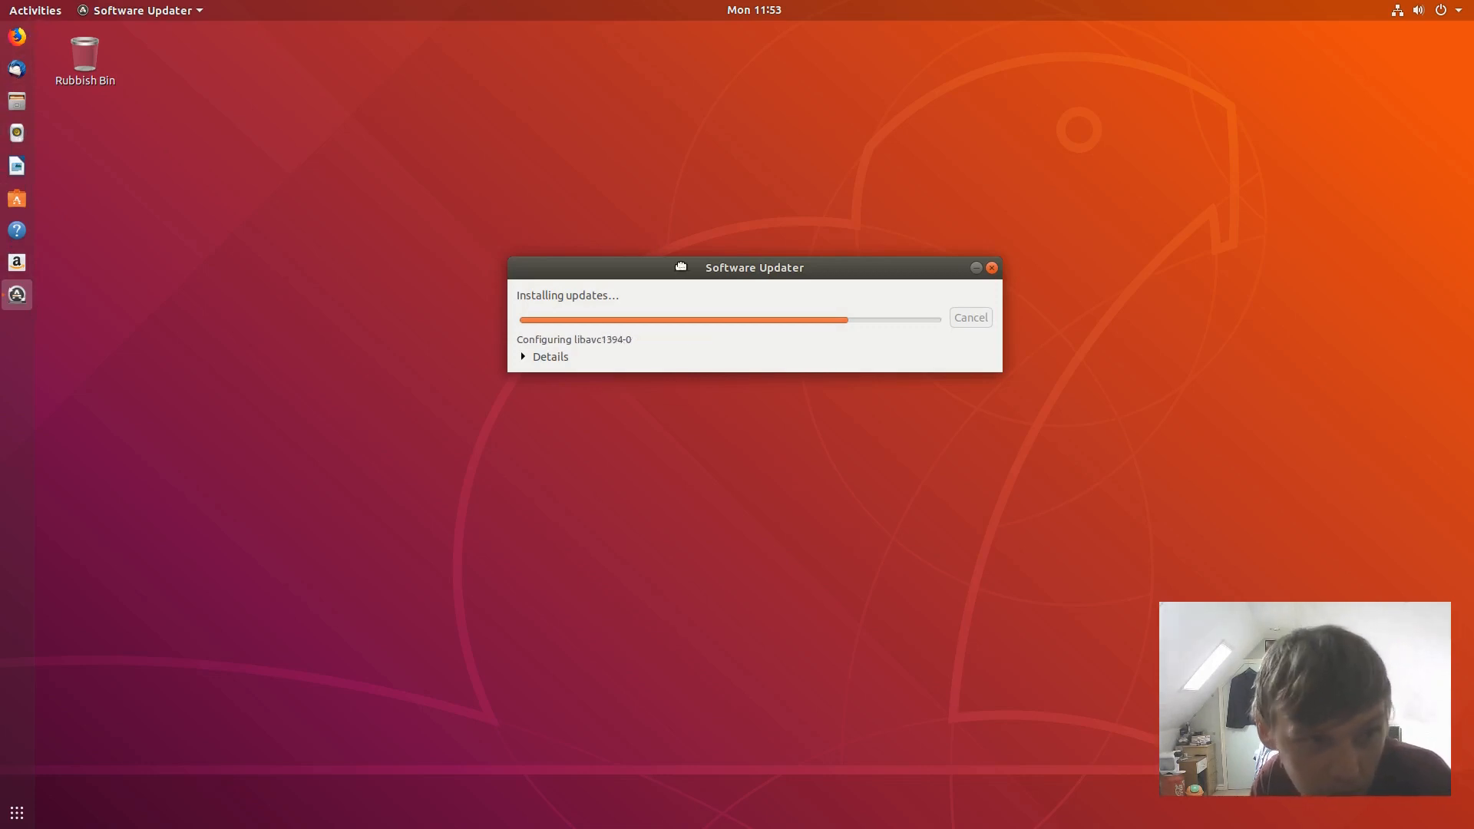
{"action": "left_click_drag", "start_coordinate": [681, 266], "coordinate": [721, 262]}
{"action": "left_click", "coordinate": [432, 95]}
{"action": "left_click", "coordinate": [31, 7]}
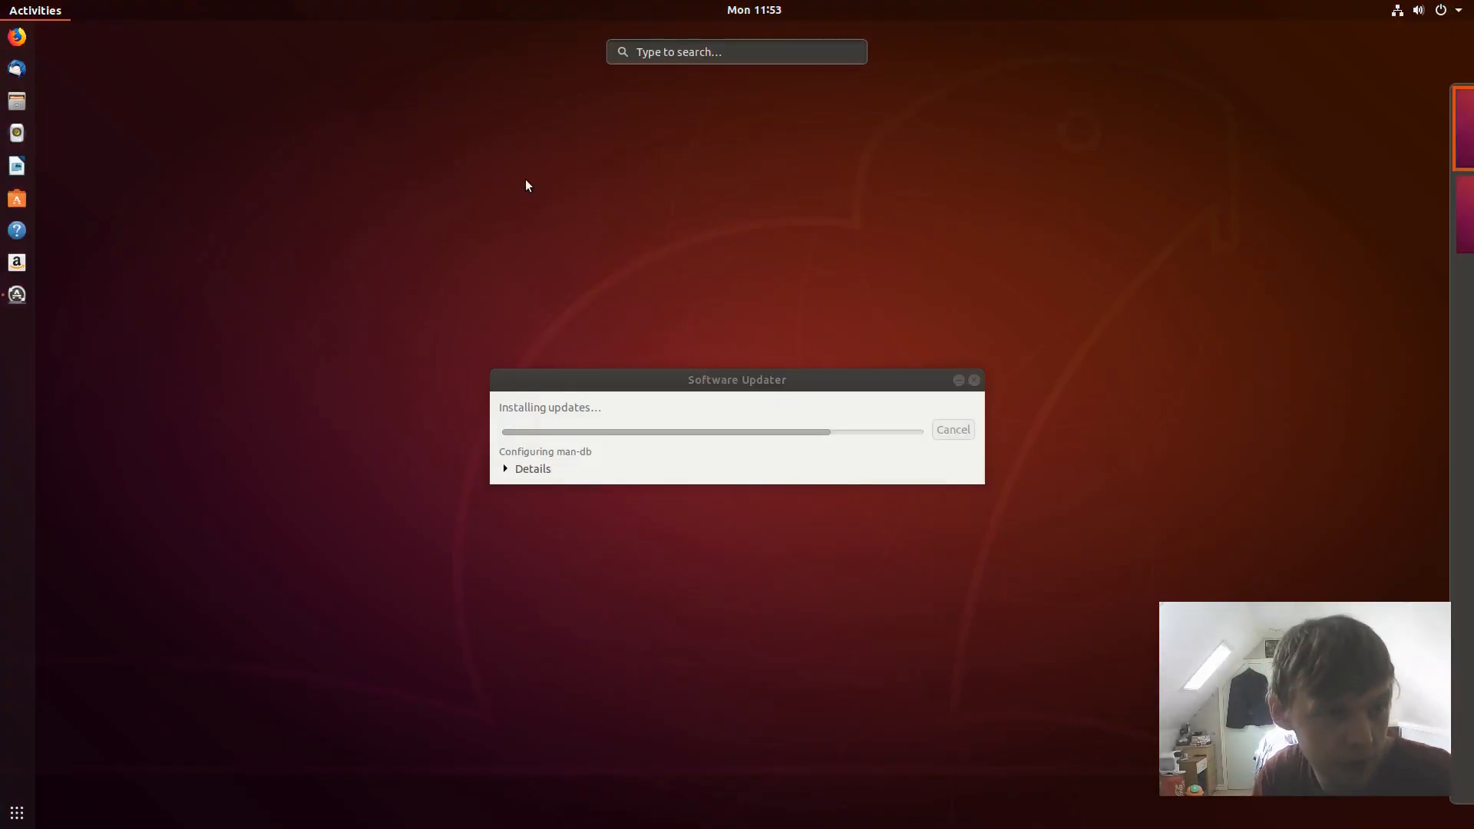
- Launch Ubuntu Software, move its window to the centre, then close it again
{"action": "left_click", "coordinate": [17, 199]}
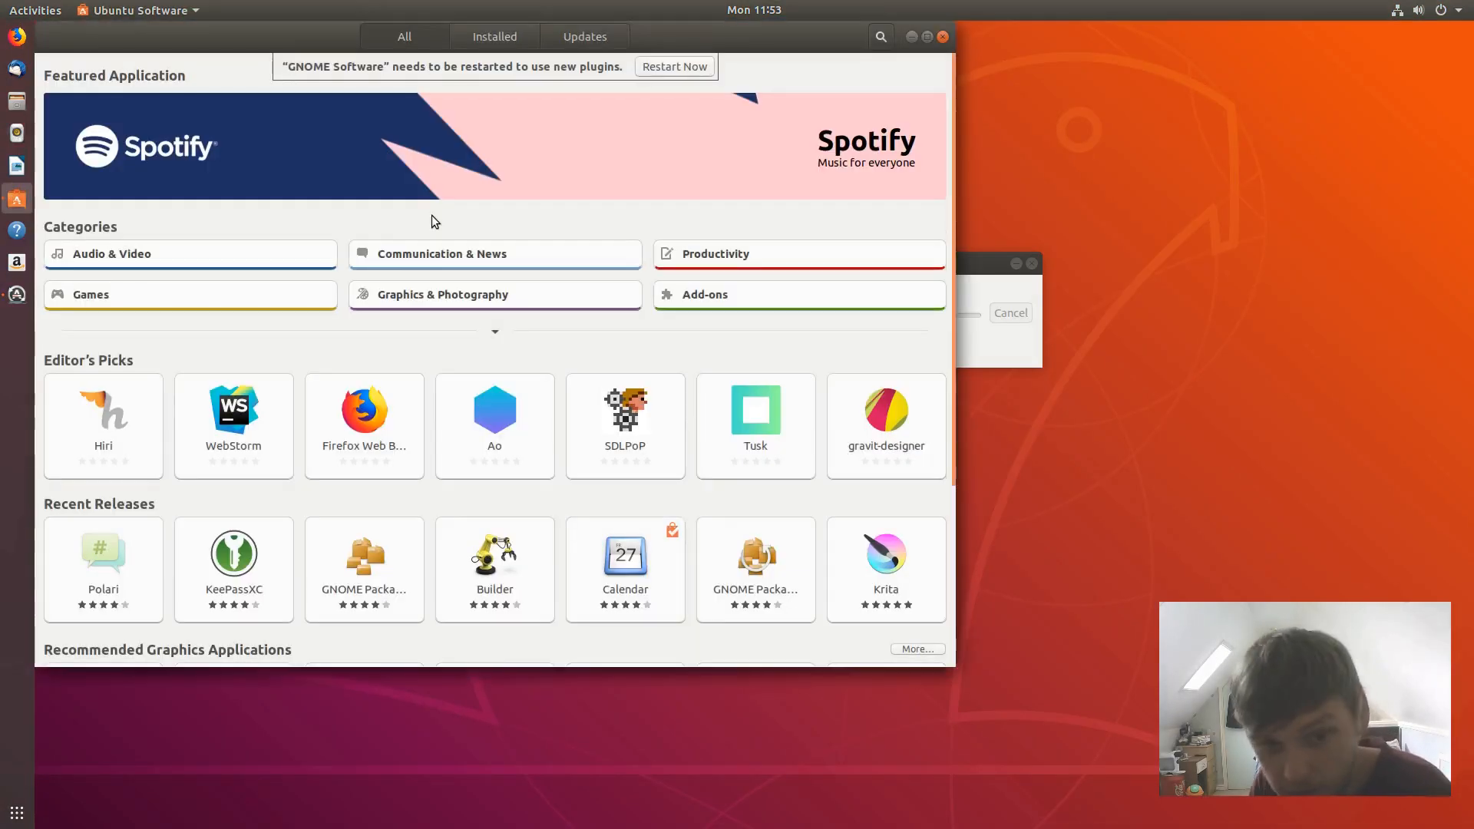
{"action": "left_click_drag", "start_coordinate": [720, 44], "coordinate": [954, 94]}
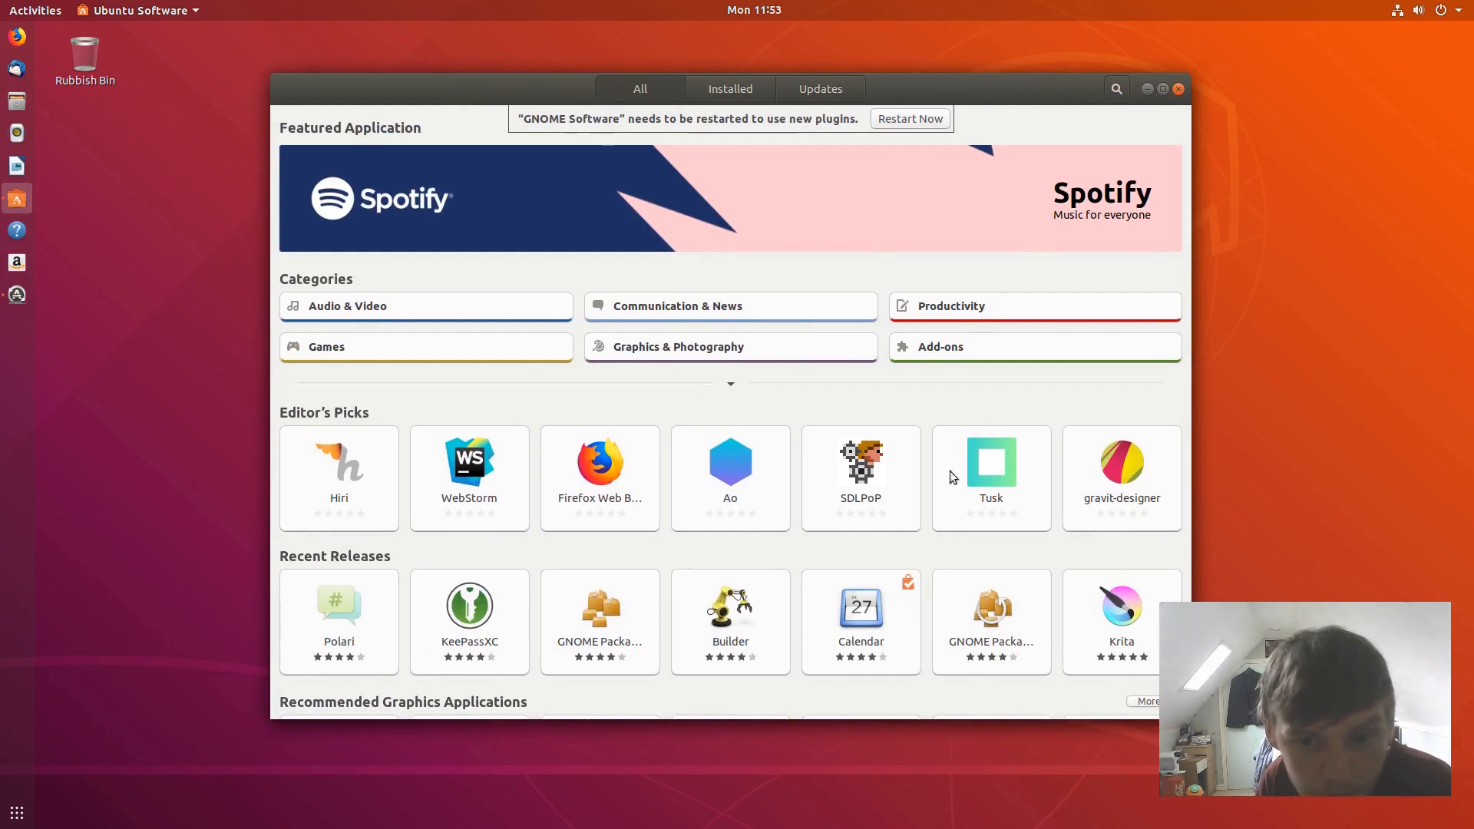
{"action": "left_click", "coordinate": [1178, 88]}
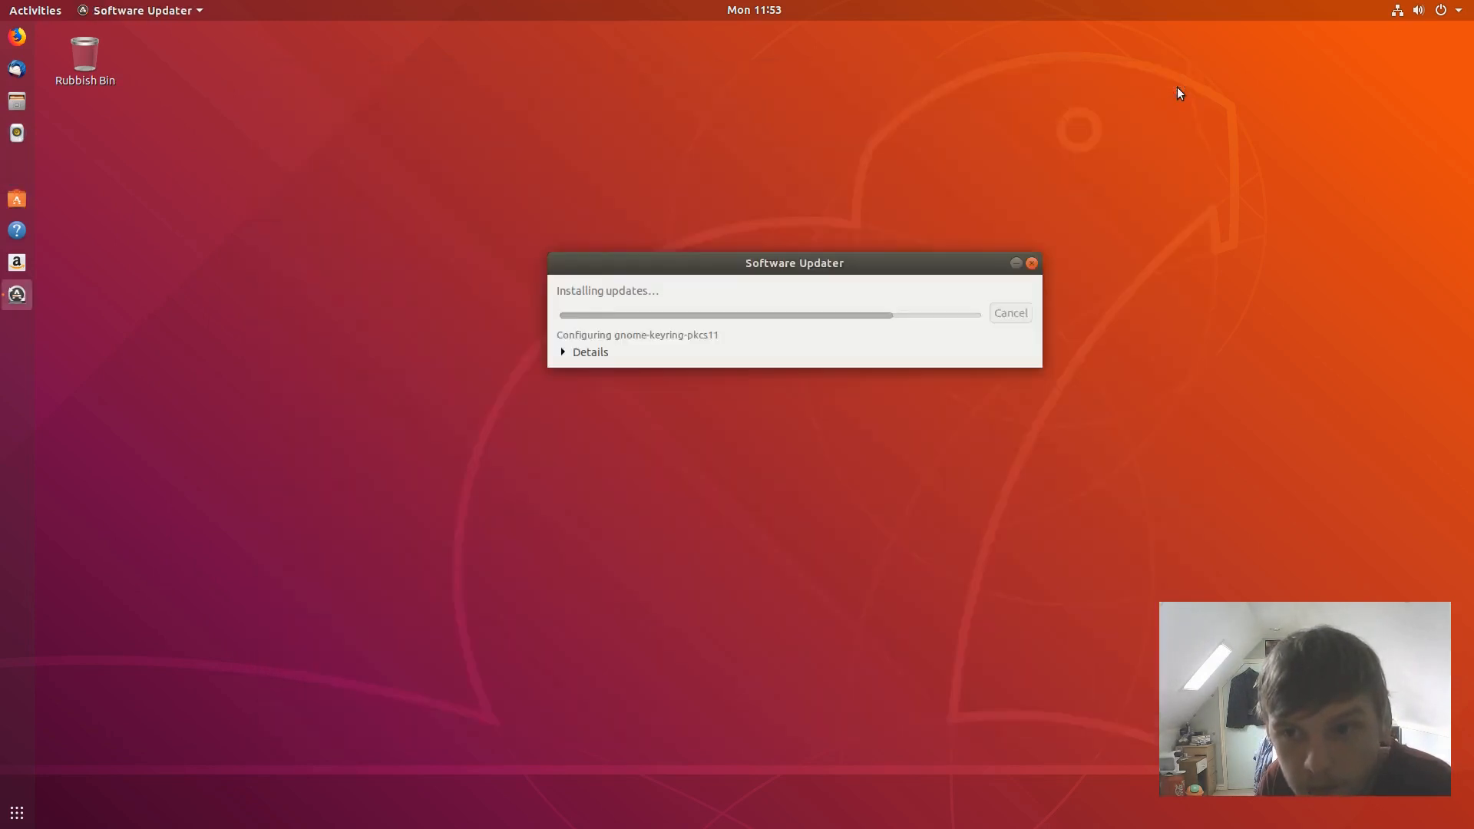
- Collapse the updater's installation log and settle the compact dialog near the desktop's middle
{"action": "left_click", "coordinate": [564, 353]}
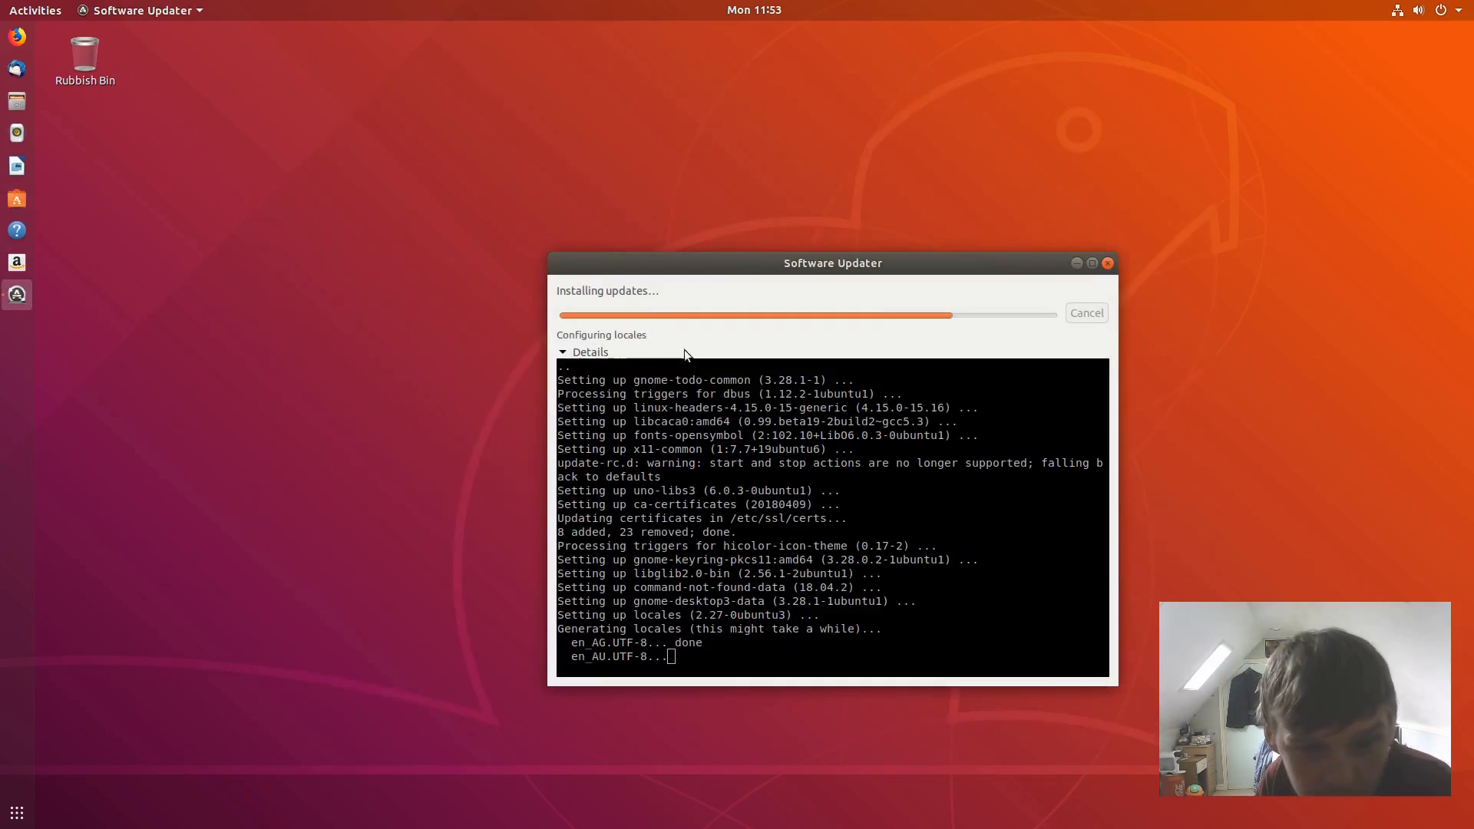
{"action": "left_click_drag", "start_coordinate": [729, 258], "coordinate": [680, 105]}
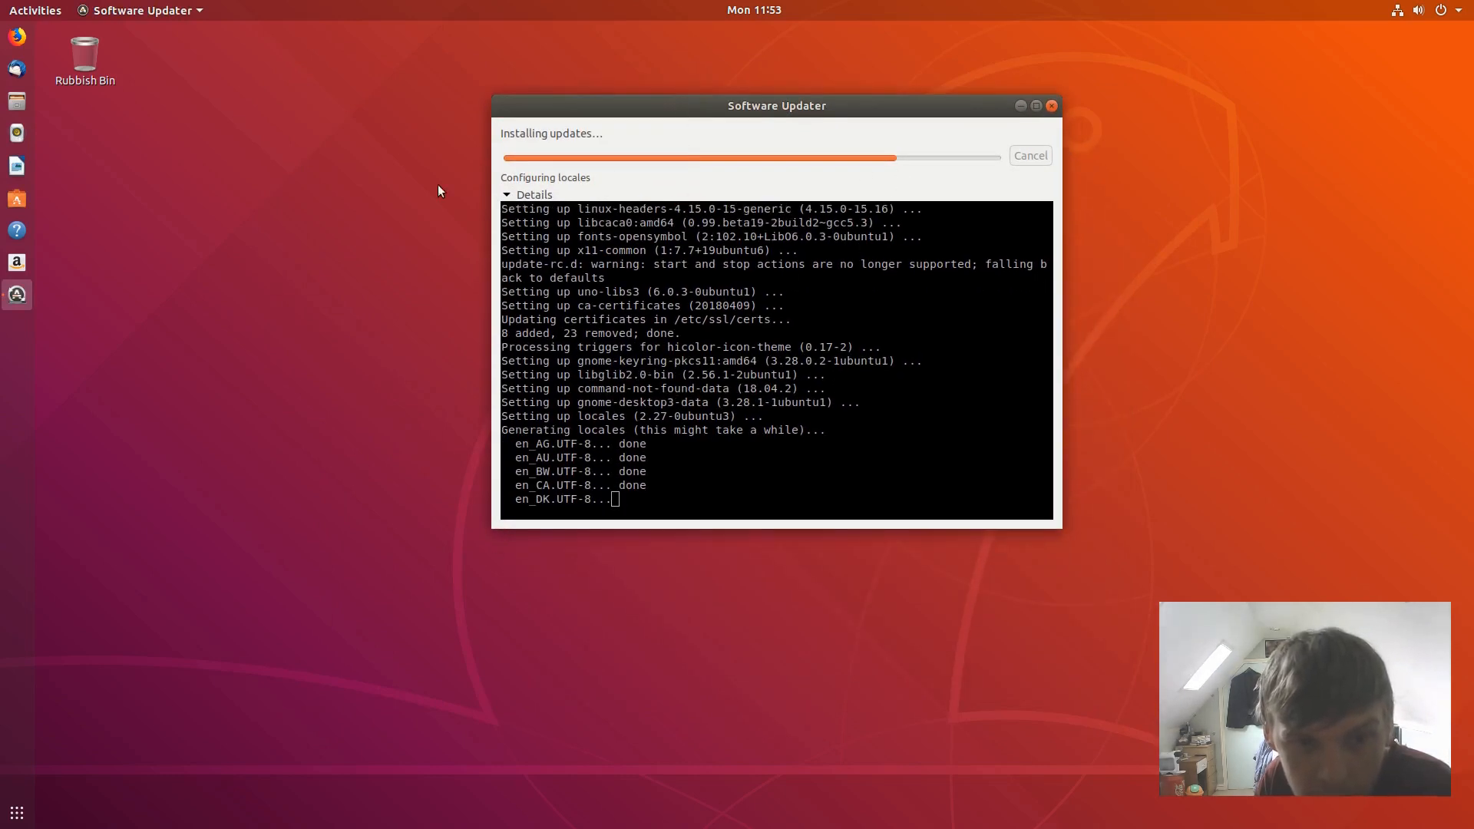
{"action": "left_click", "coordinate": [513, 195]}
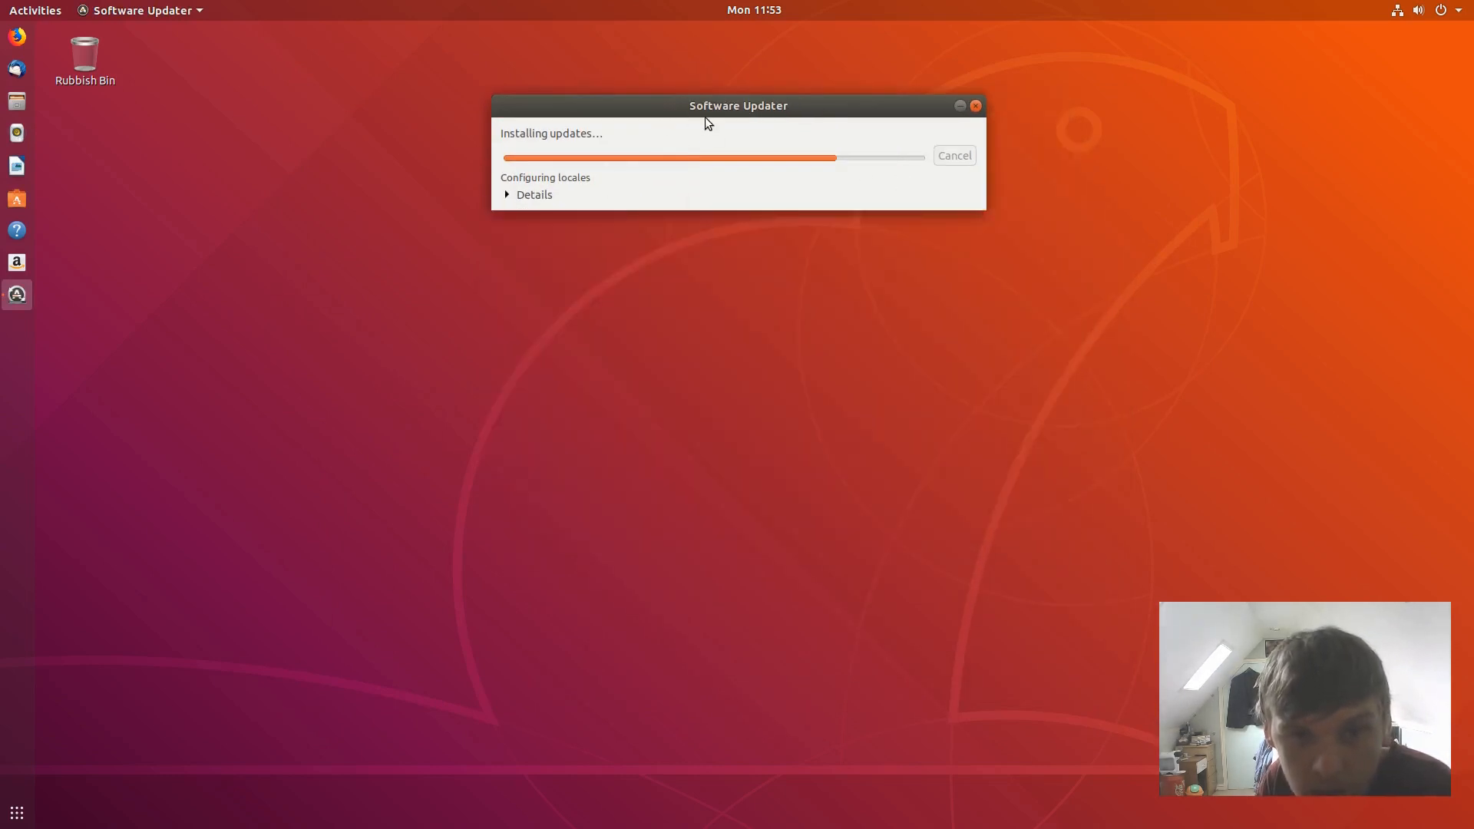
{"action": "left_click_drag", "start_coordinate": [705, 117], "coordinate": [727, 479]}
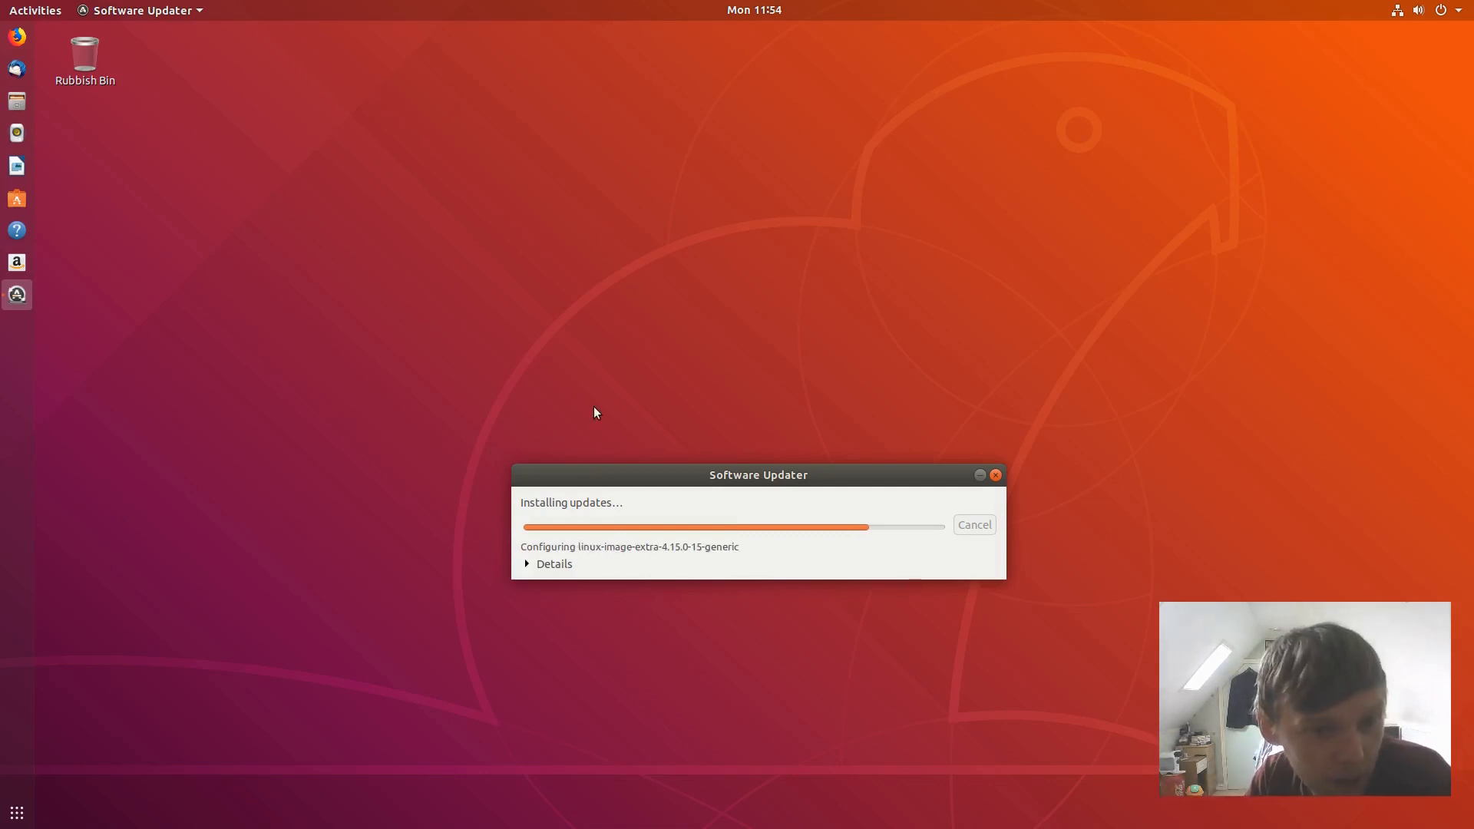
{"action": "left_click_drag", "start_coordinate": [658, 488], "coordinate": [611, 339]}
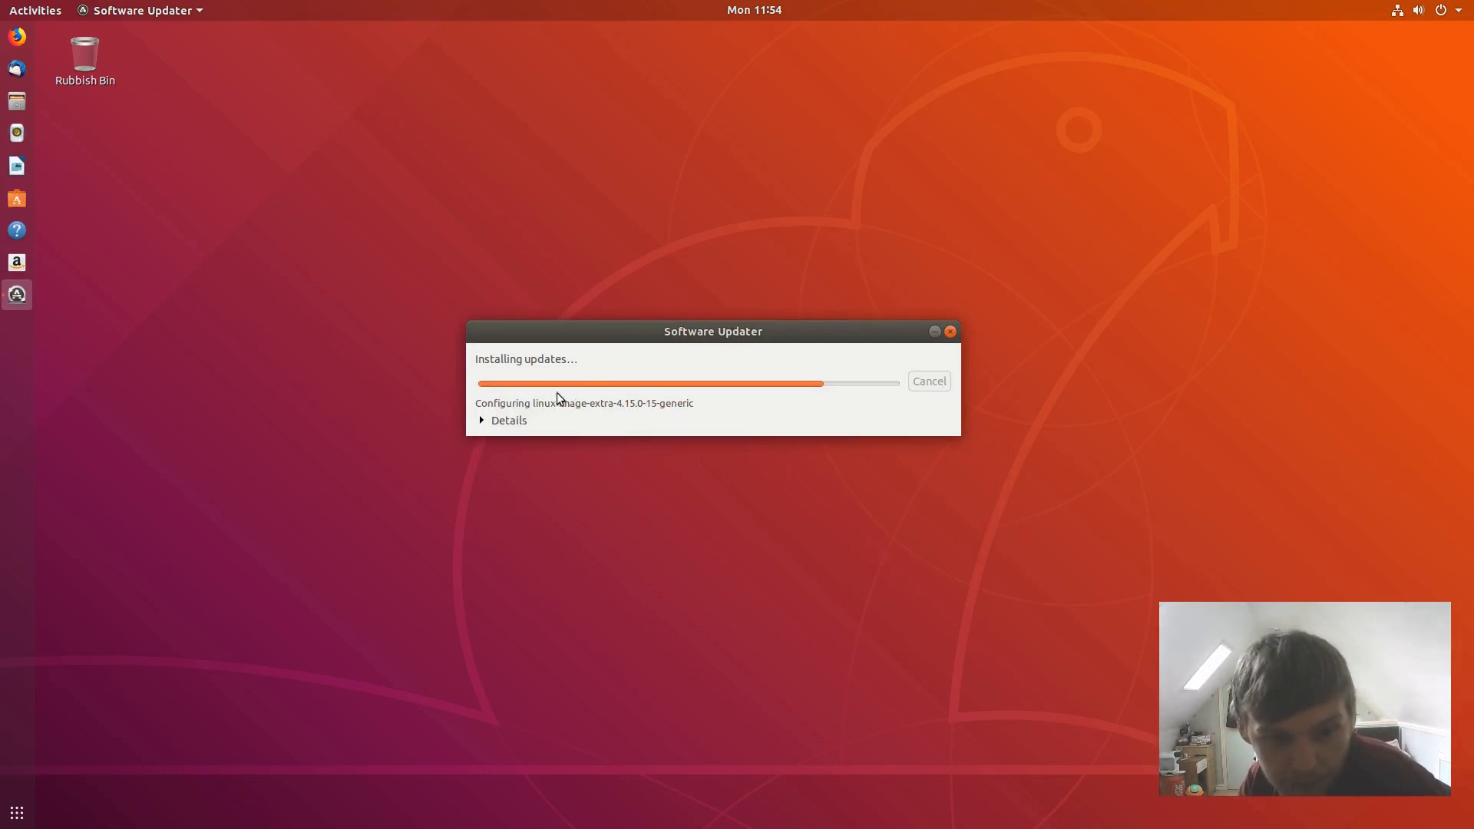
{"action": "left_click", "coordinate": [492, 423]}
{"action": "left_click", "coordinate": [482, 422]}
{"action": "left_click_drag", "start_coordinate": [610, 333], "coordinate": [631, 299]}
{"action": "left_click", "coordinate": [755, 143]}
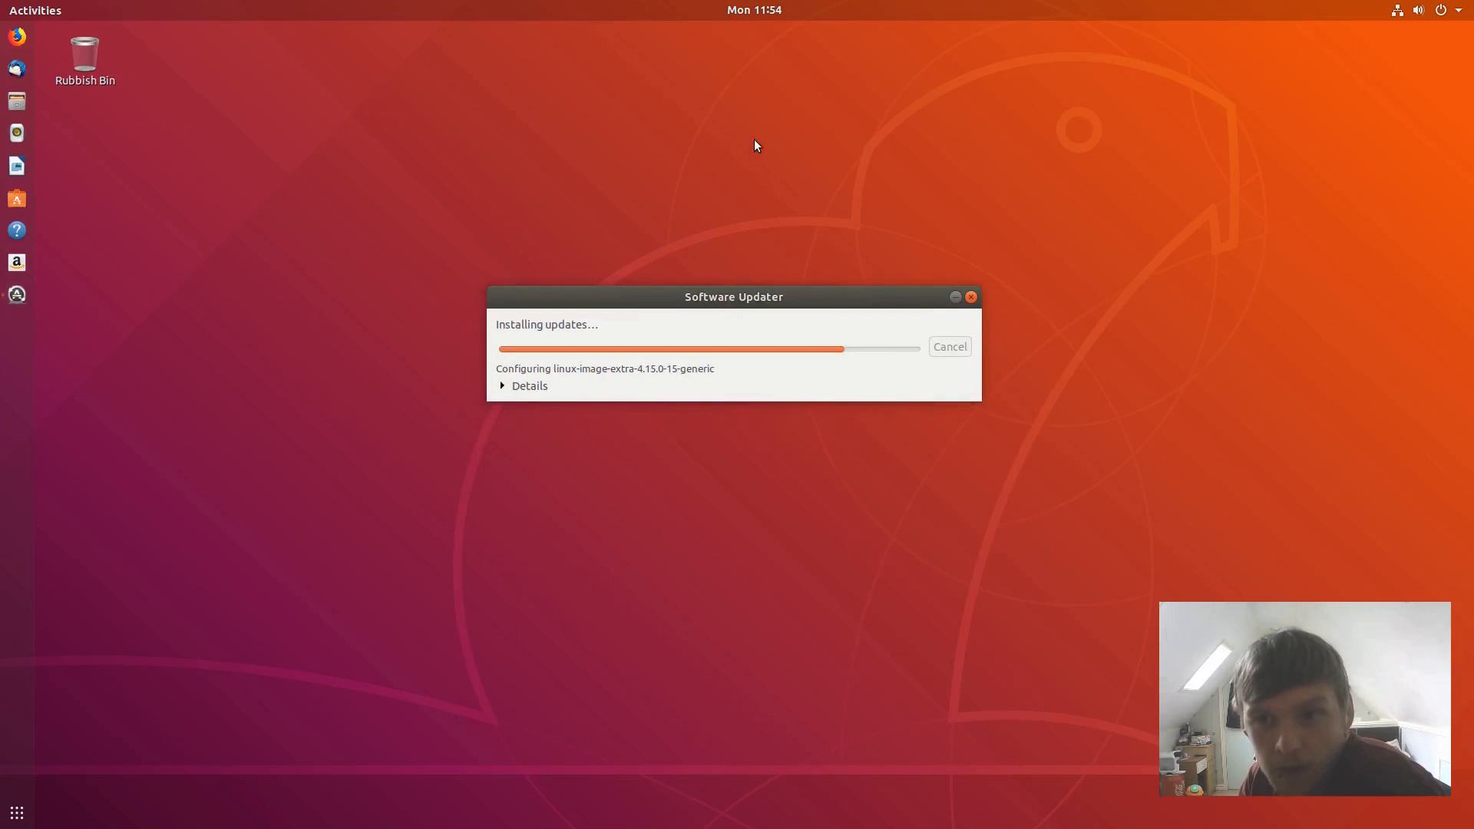
{"action": "left_click", "coordinate": [1458, 13]}
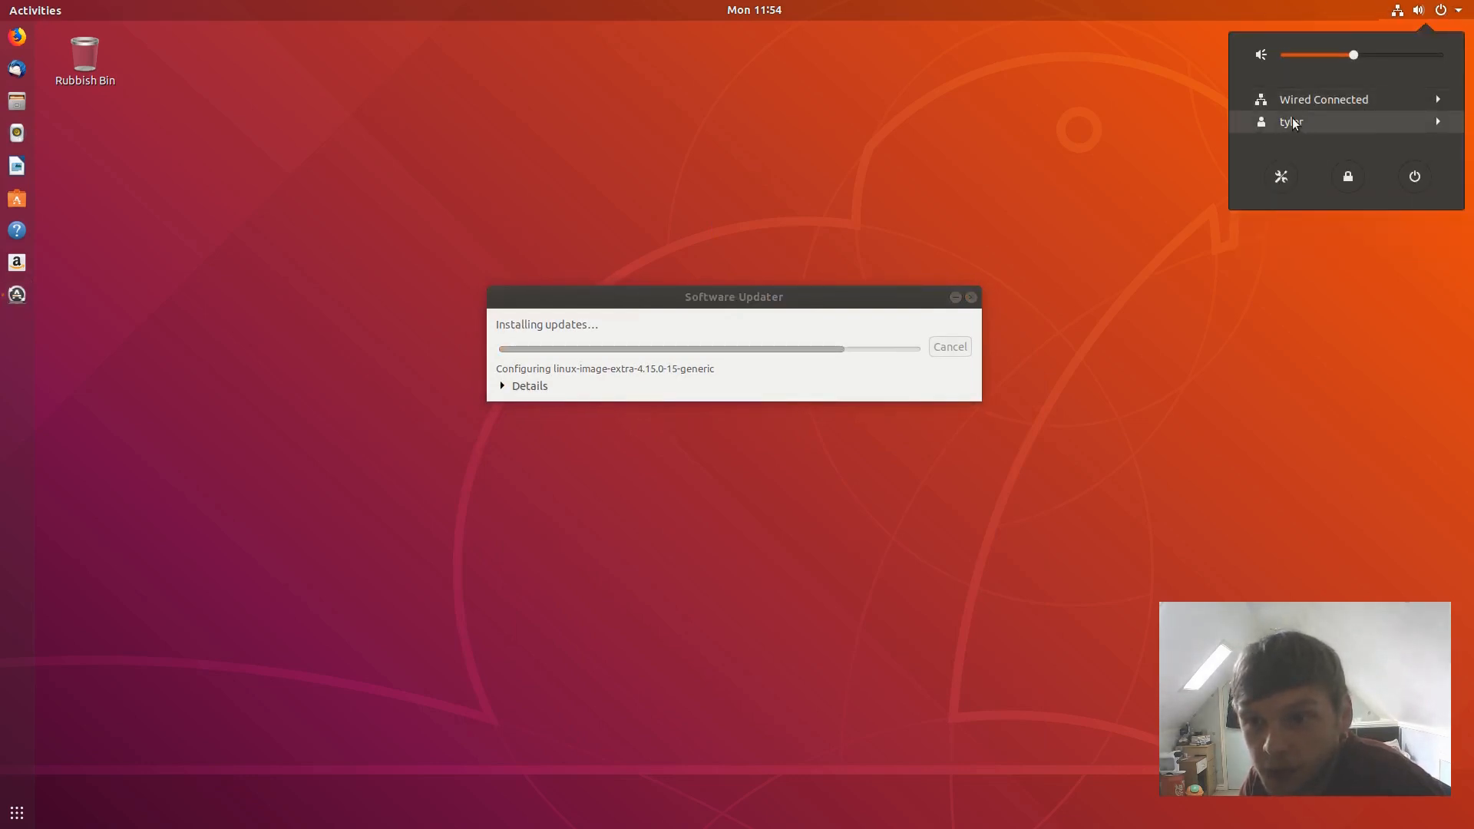
{"action": "left_click", "coordinate": [1375, 123]}
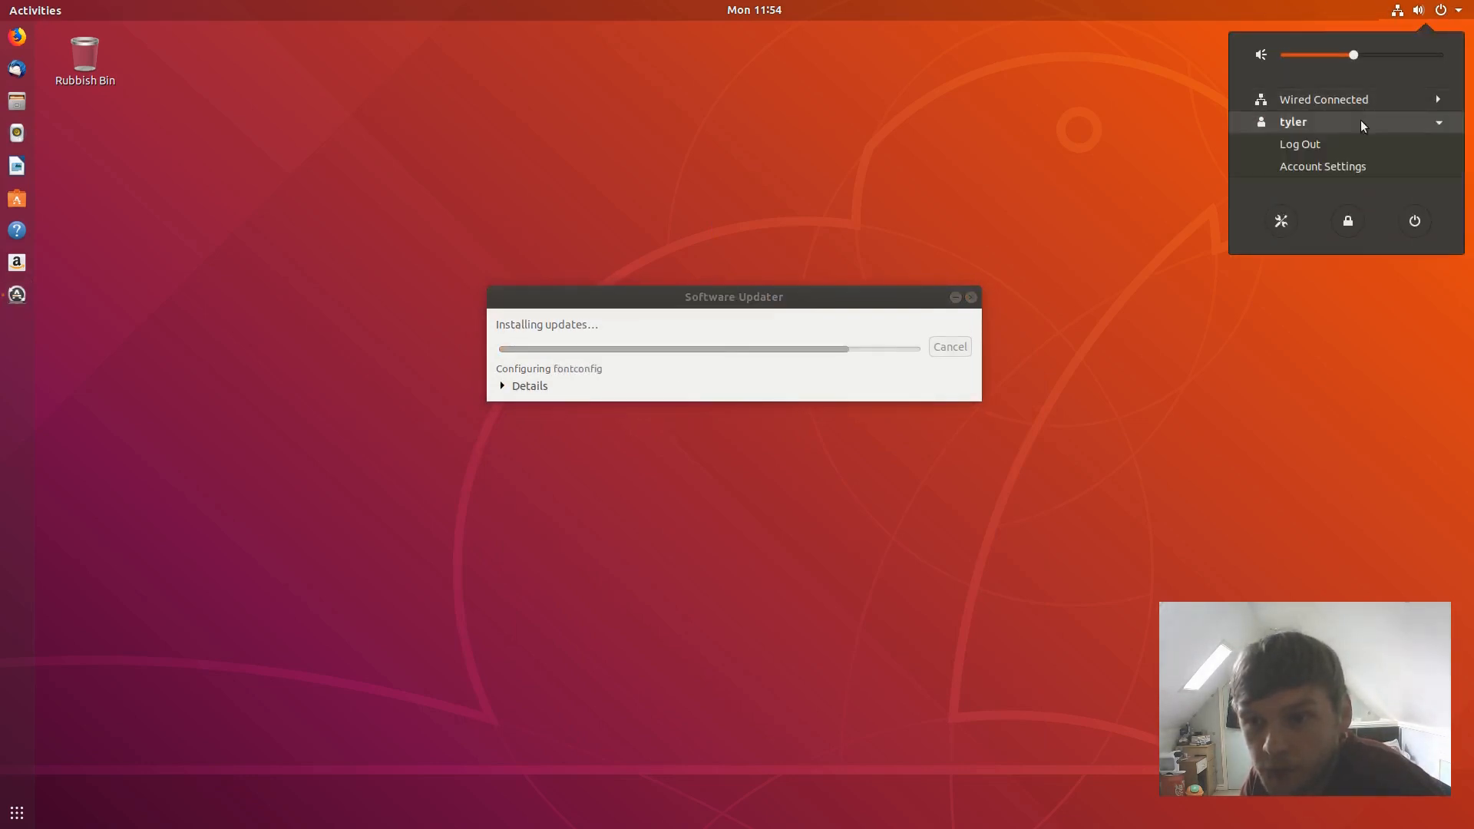
{"action": "left_click", "coordinate": [1324, 119]}
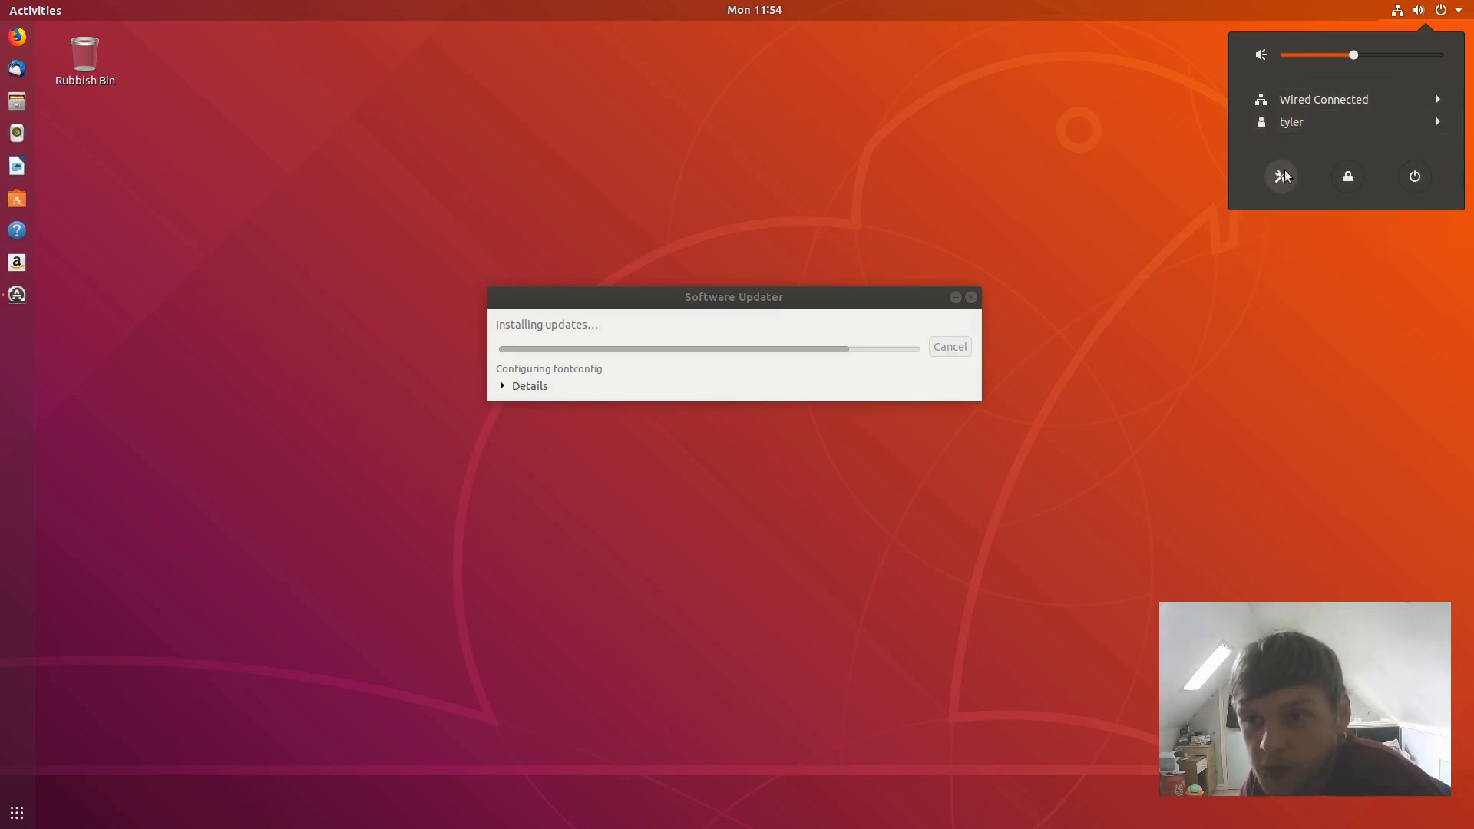
{"action": "left_click", "coordinate": [754, 14]}
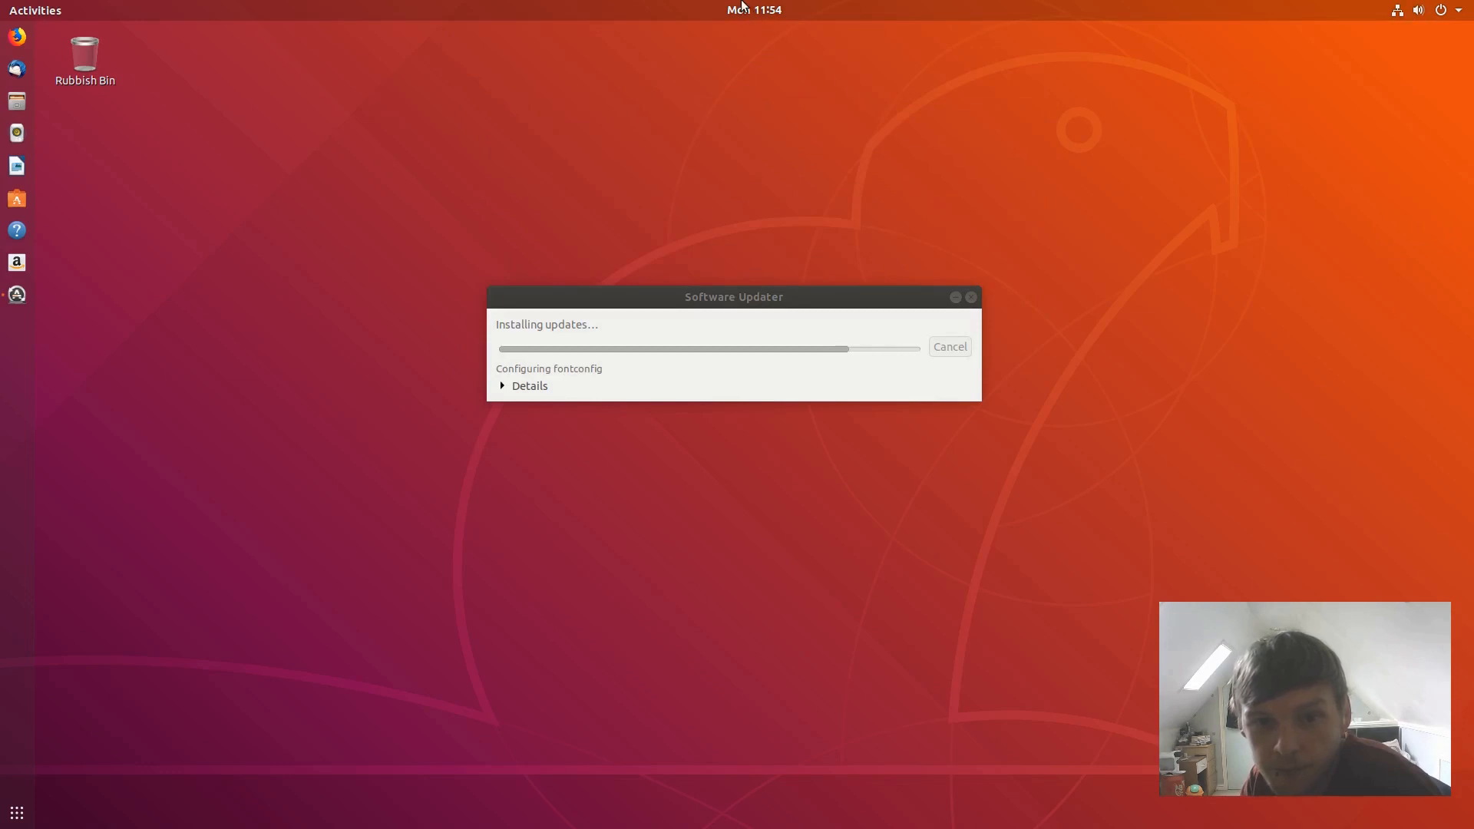
{"action": "left_click", "coordinate": [742, 6]}
{"action": "left_click", "coordinate": [206, 90]}
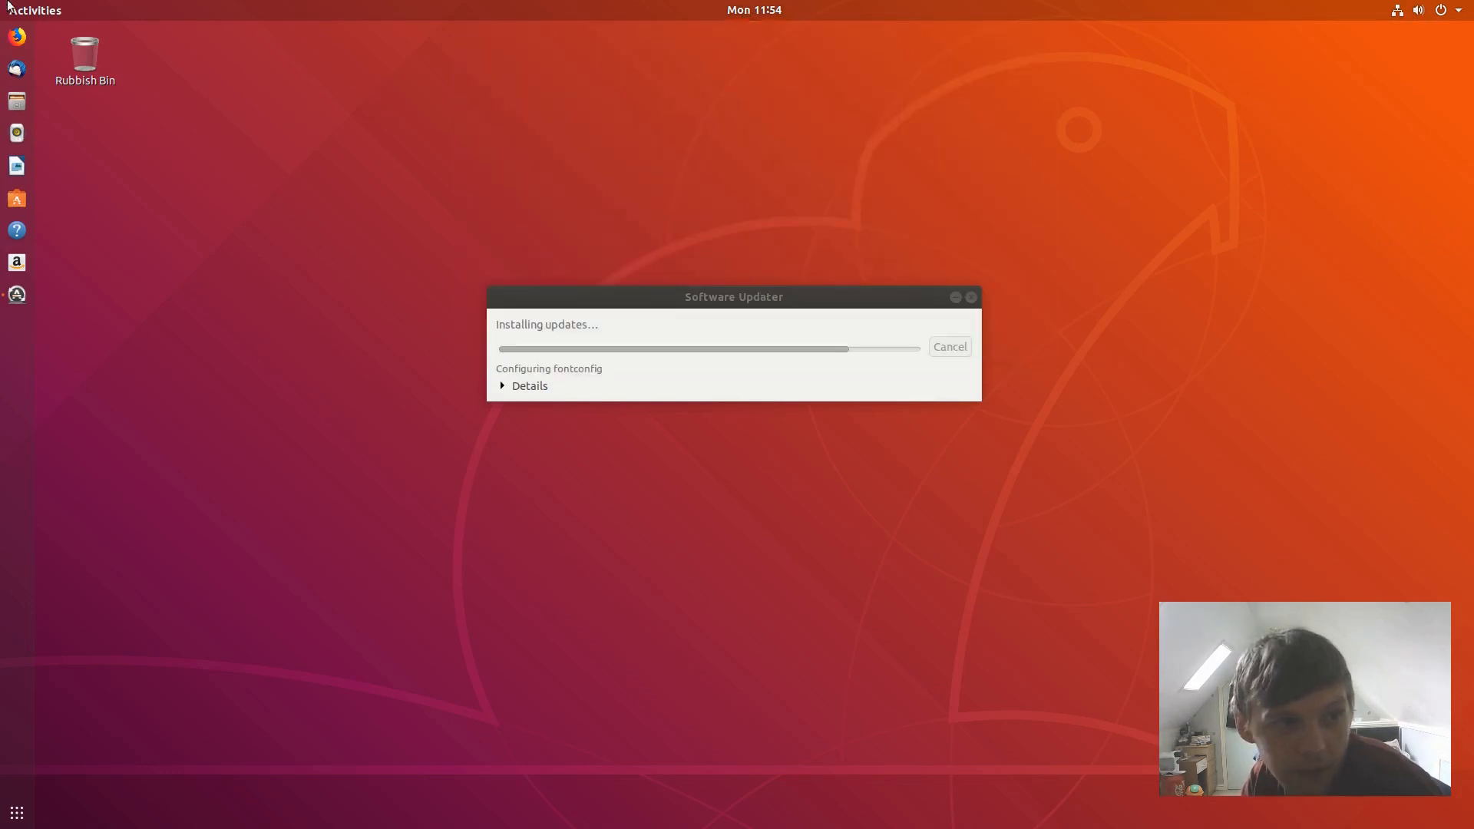
{"action": "left_click", "coordinate": [34, 6]}
{"action": "left_click", "coordinate": [995, 244]}
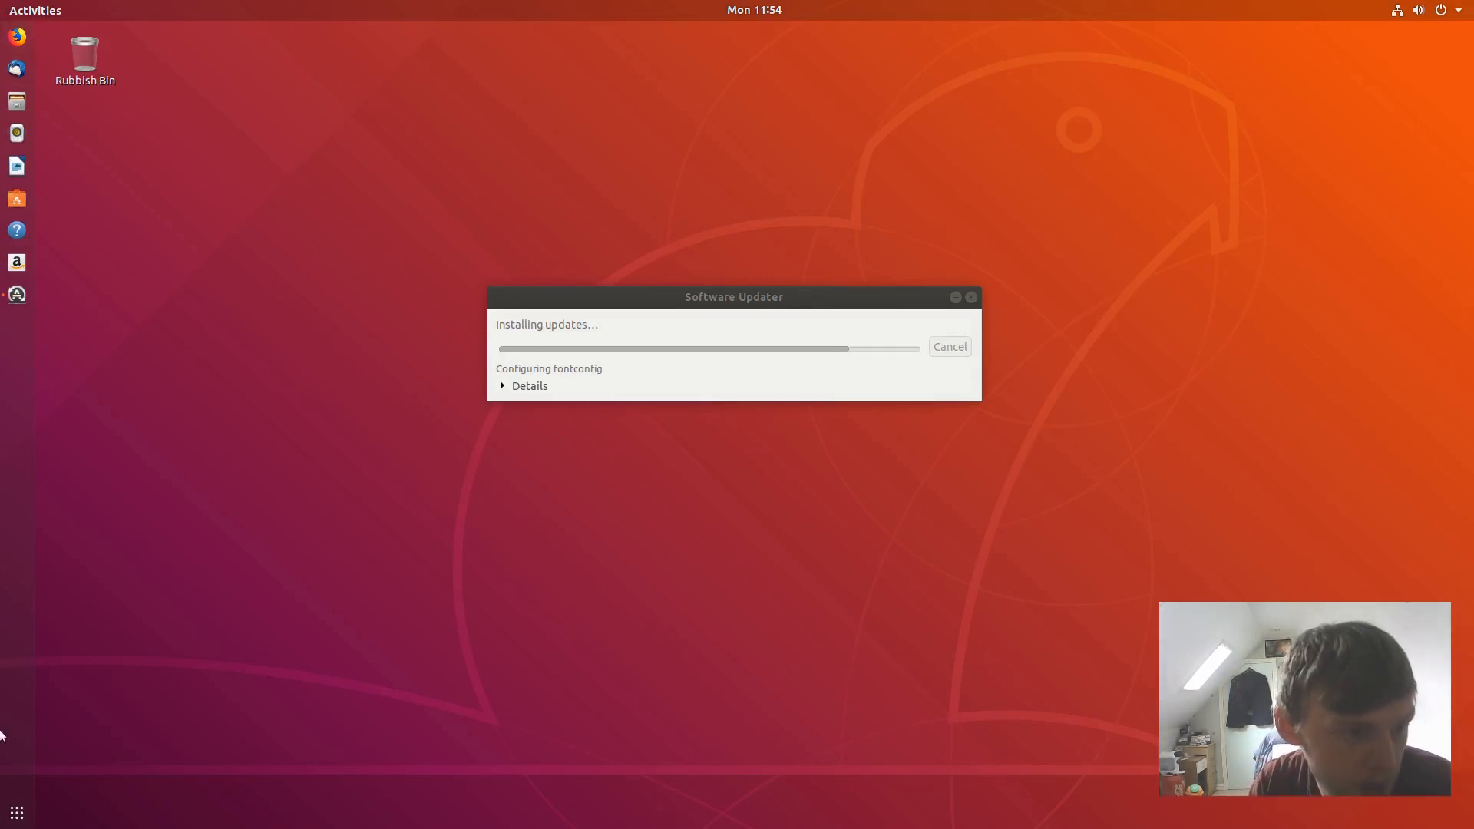
- Launch Thunderbird, shift the updater left and Thunderbird right, then start Firefox
{"action": "left_click", "coordinate": [29, 72]}
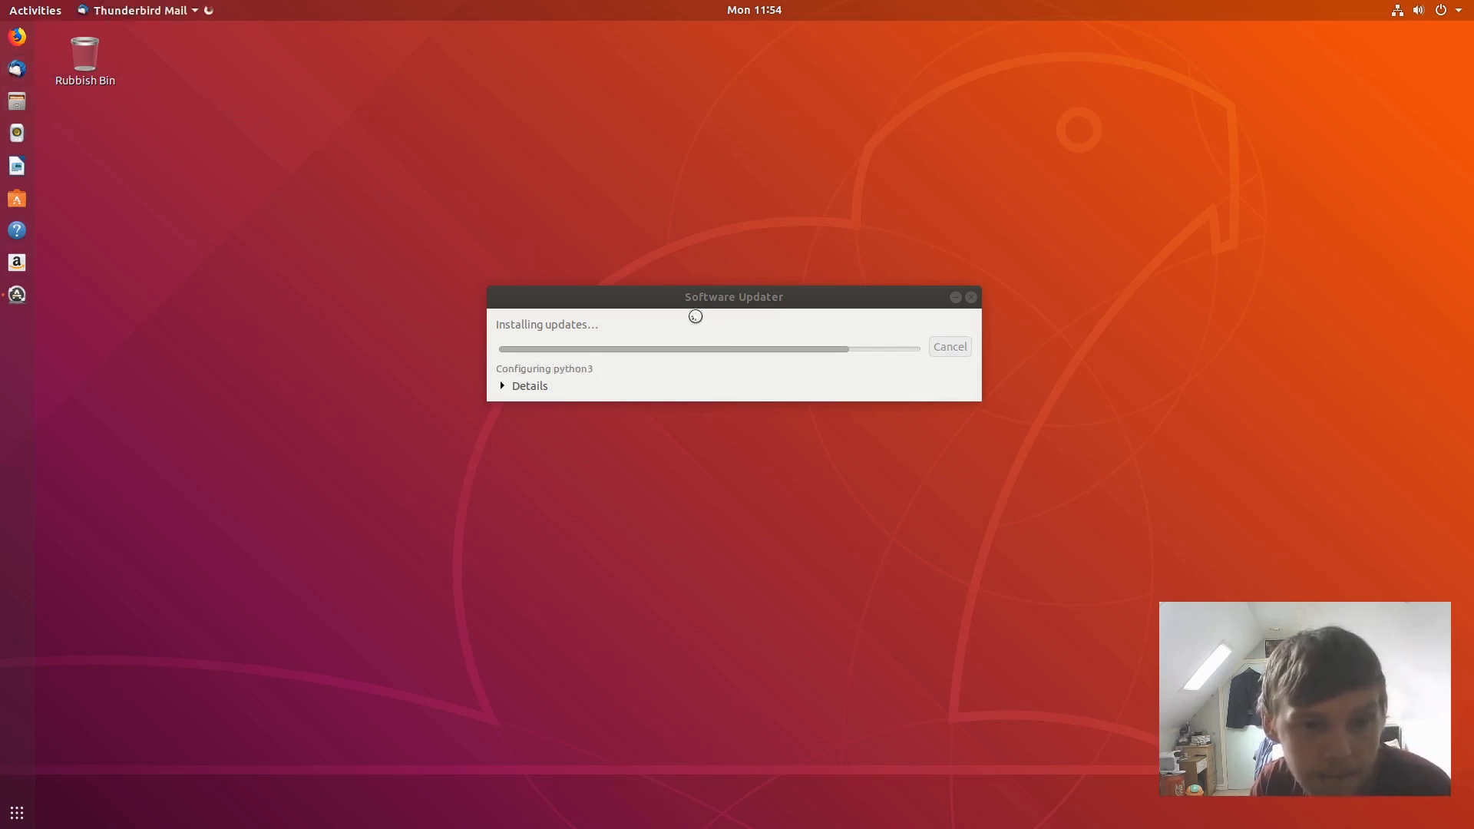
{"action": "left_click_drag", "start_coordinate": [642, 314], "coordinate": [364, 302]}
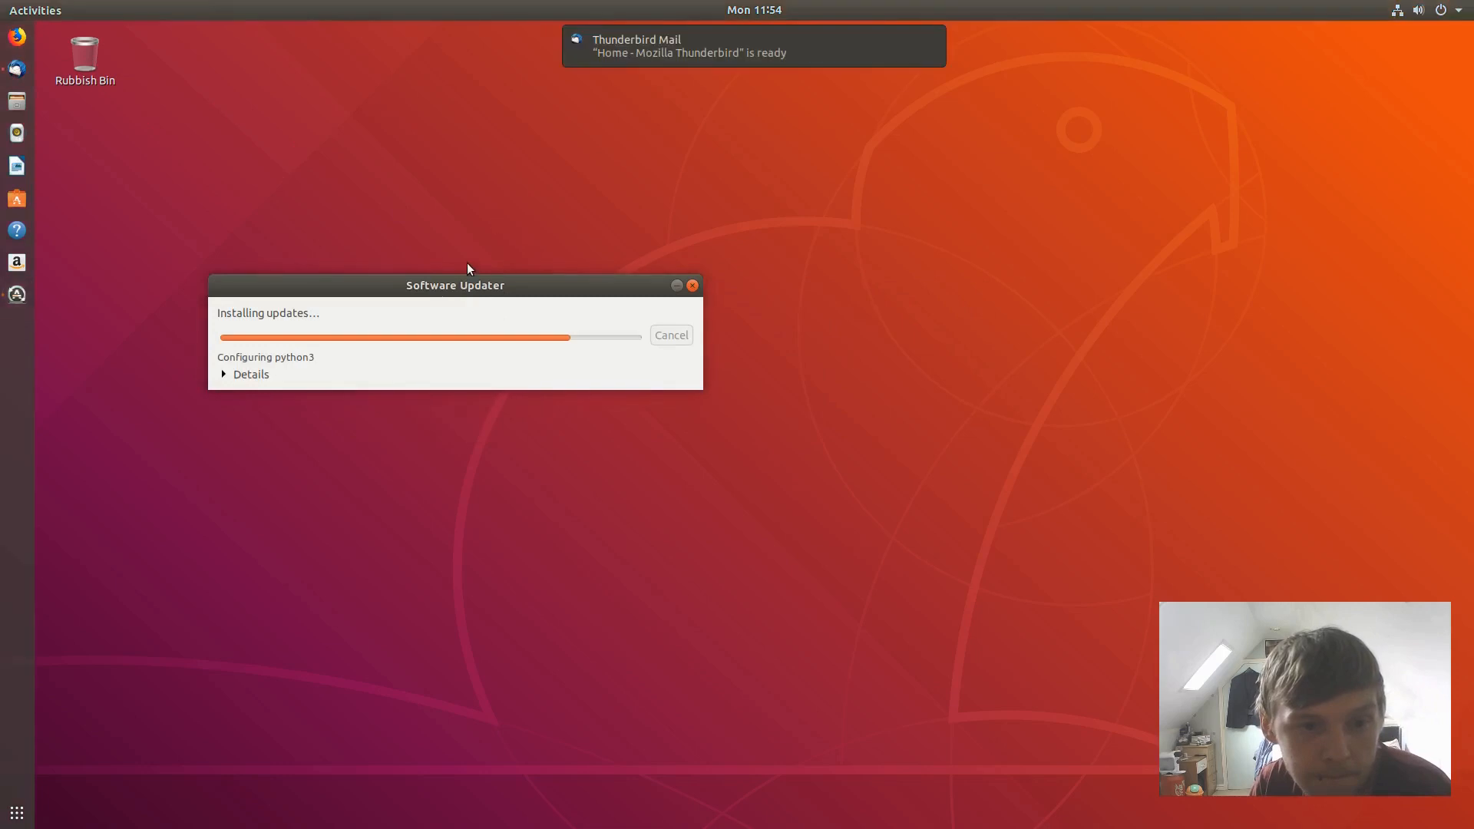
{"action": "left_click_drag", "start_coordinate": [458, 280], "coordinate": [461, 220]}
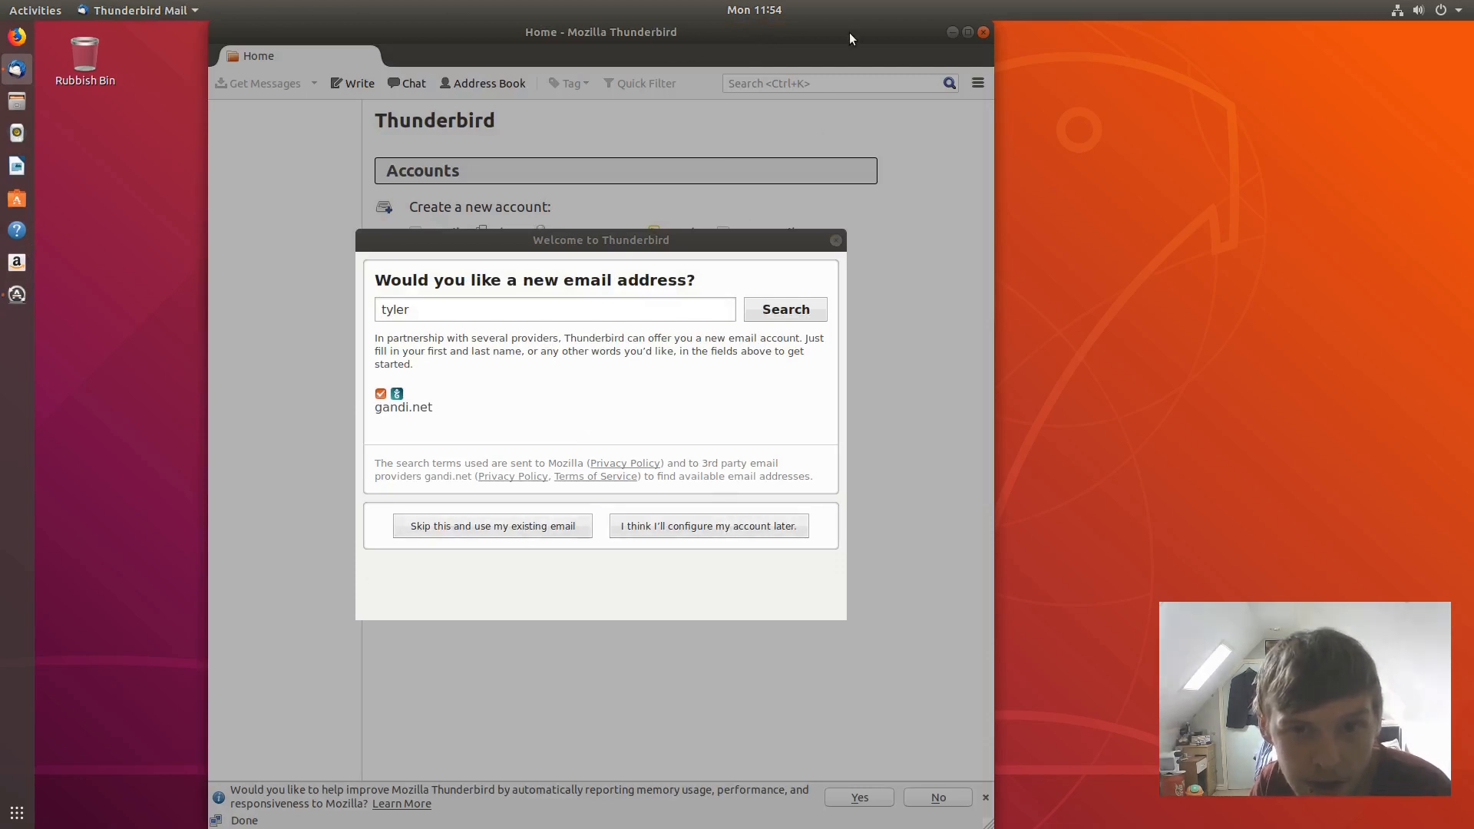
{"action": "left_click_drag", "start_coordinate": [851, 36], "coordinate": [1151, 138]}
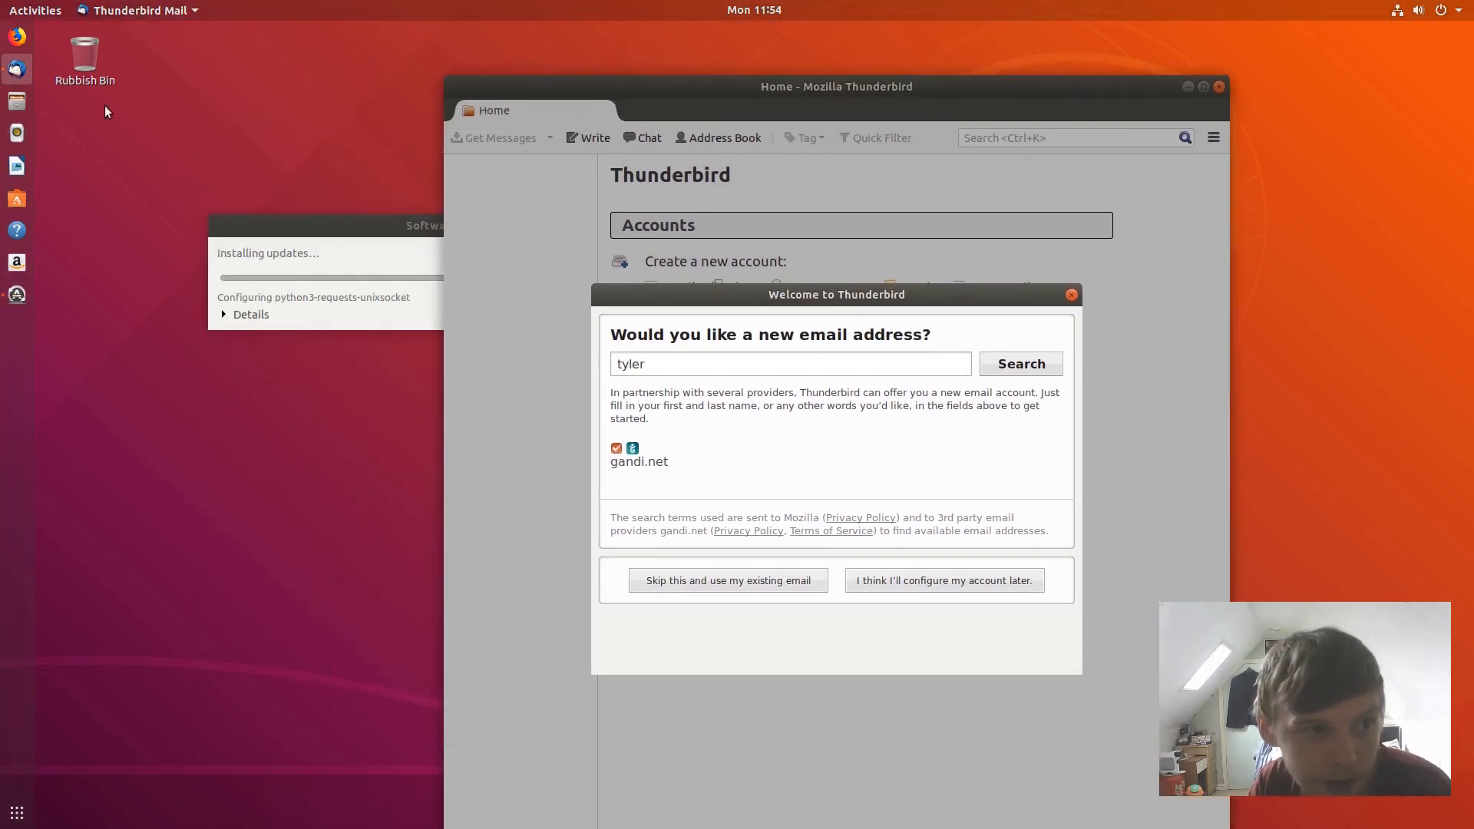
{"action": "left_click", "coordinate": [21, 40]}
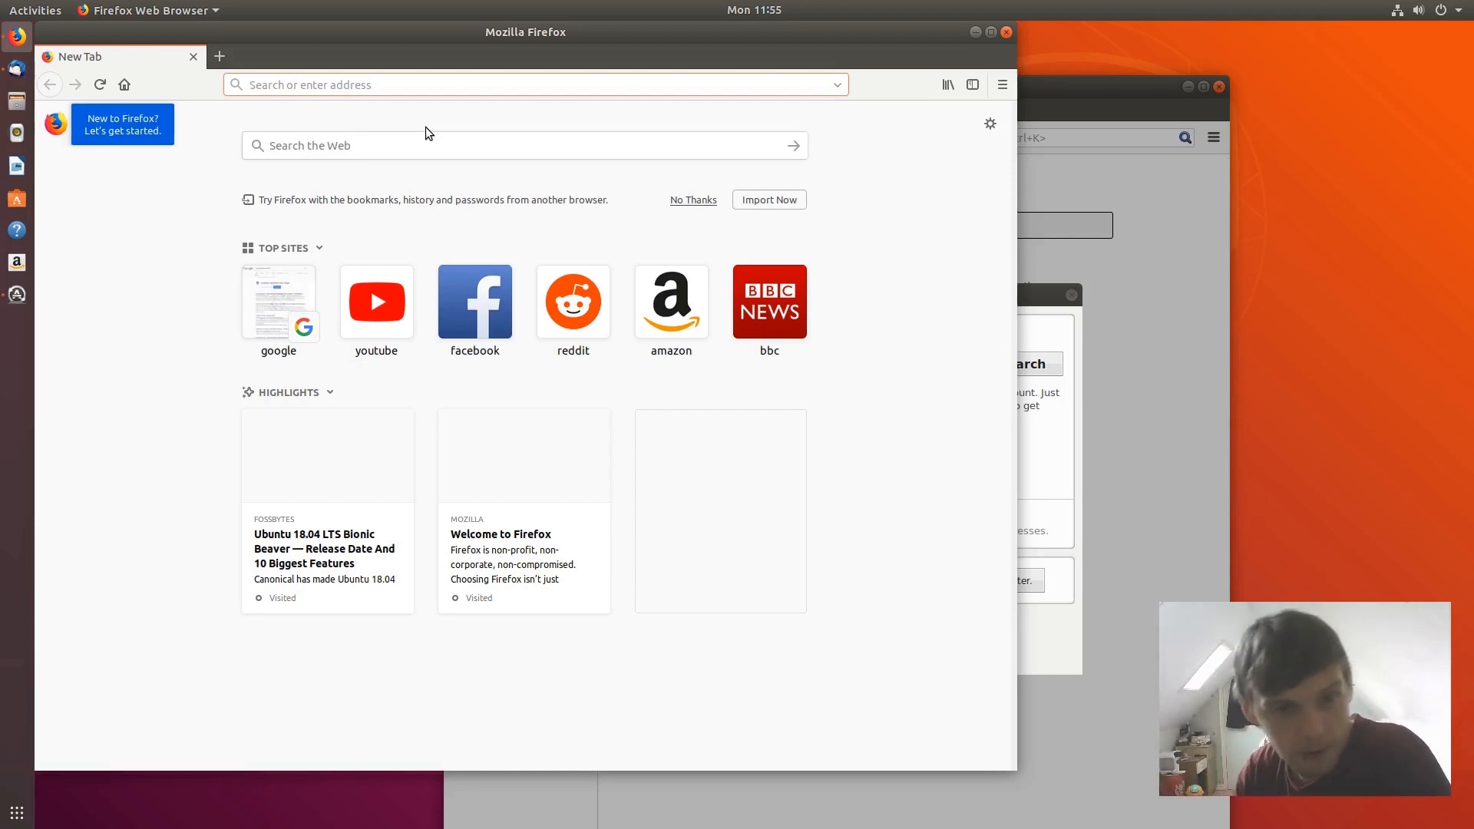
- Snap Firefox to the left half and Thunderbird to the right, then close Files
{"action": "left_click_drag", "start_coordinate": [469, 36], "coordinate": [2, 292]}
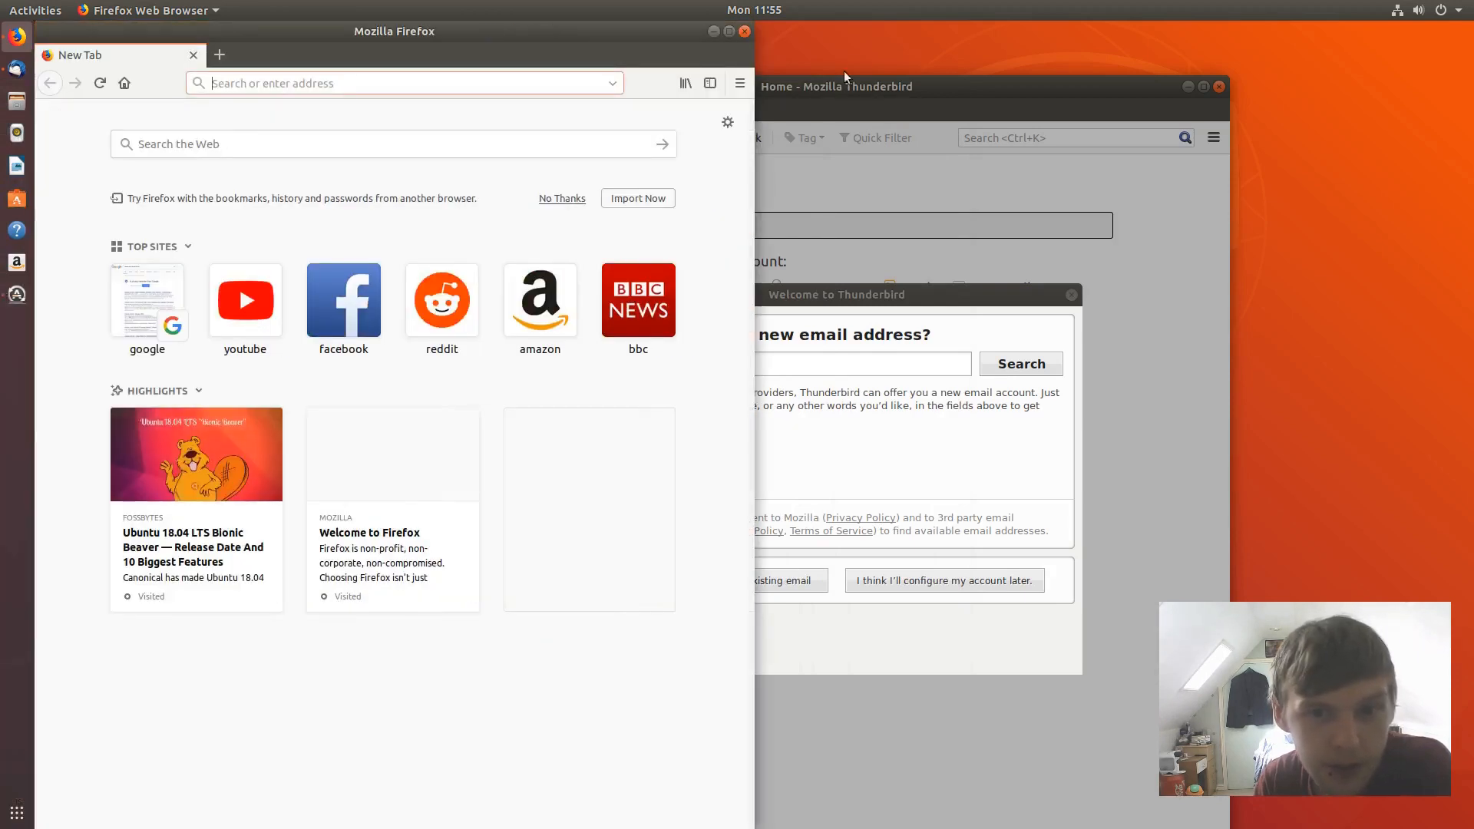
{"action": "left_click_drag", "start_coordinate": [1140, 119], "coordinate": [1470, 229]}
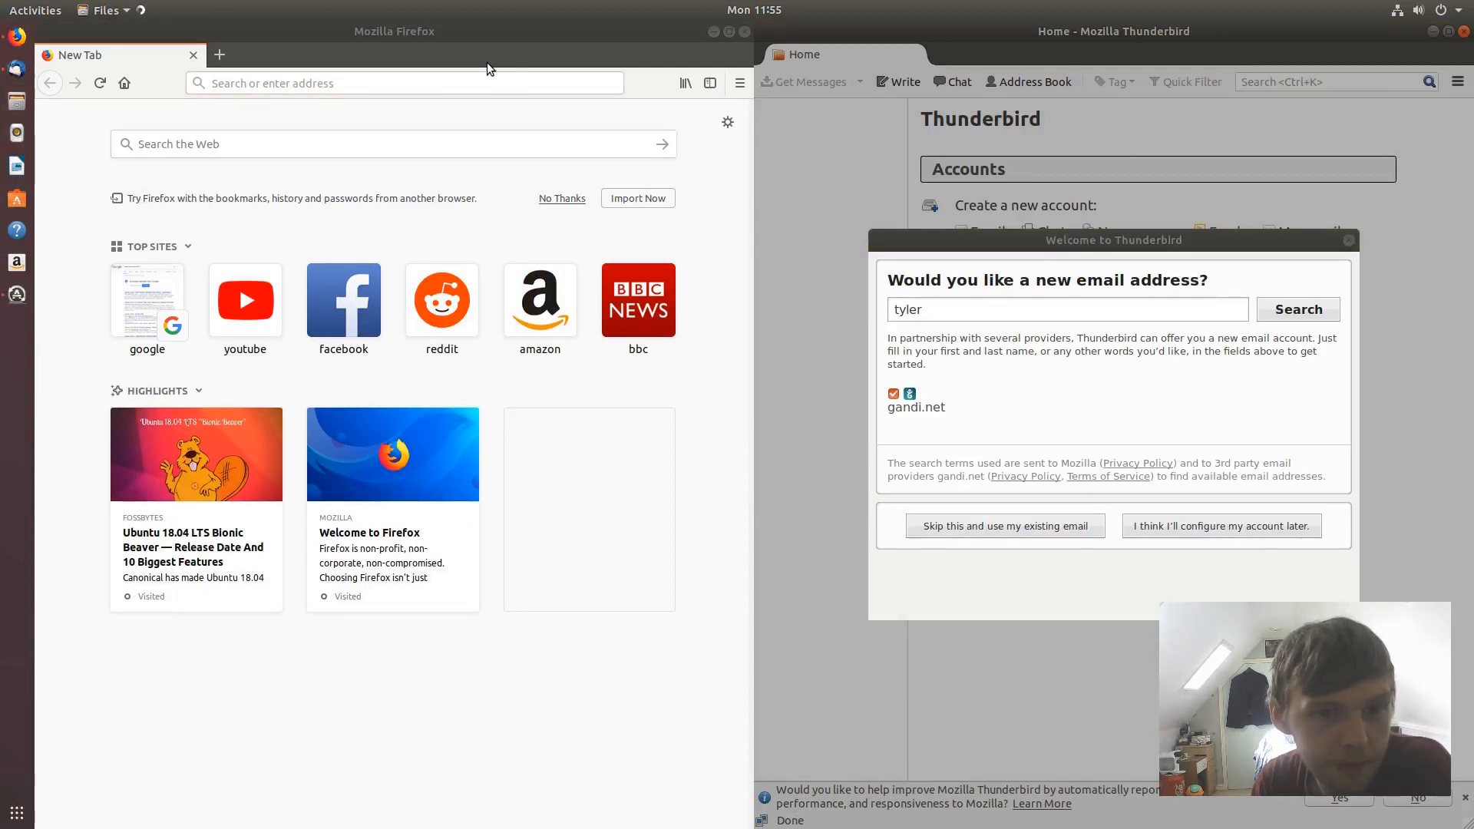
{"action": "left_click_drag", "start_coordinate": [513, 71], "coordinate": [732, 168]}
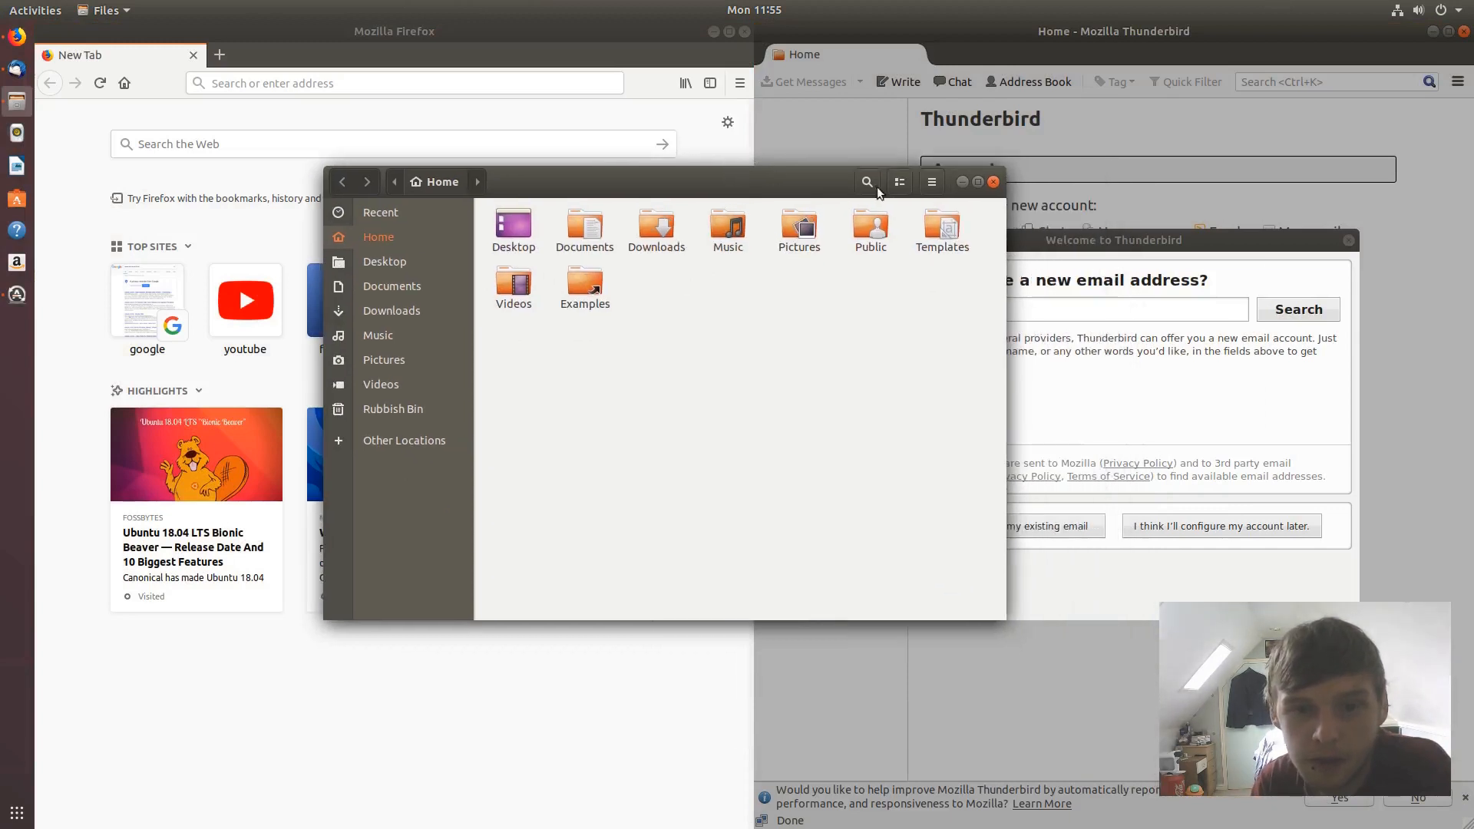
{"action": "left_click", "coordinate": [992, 179]}
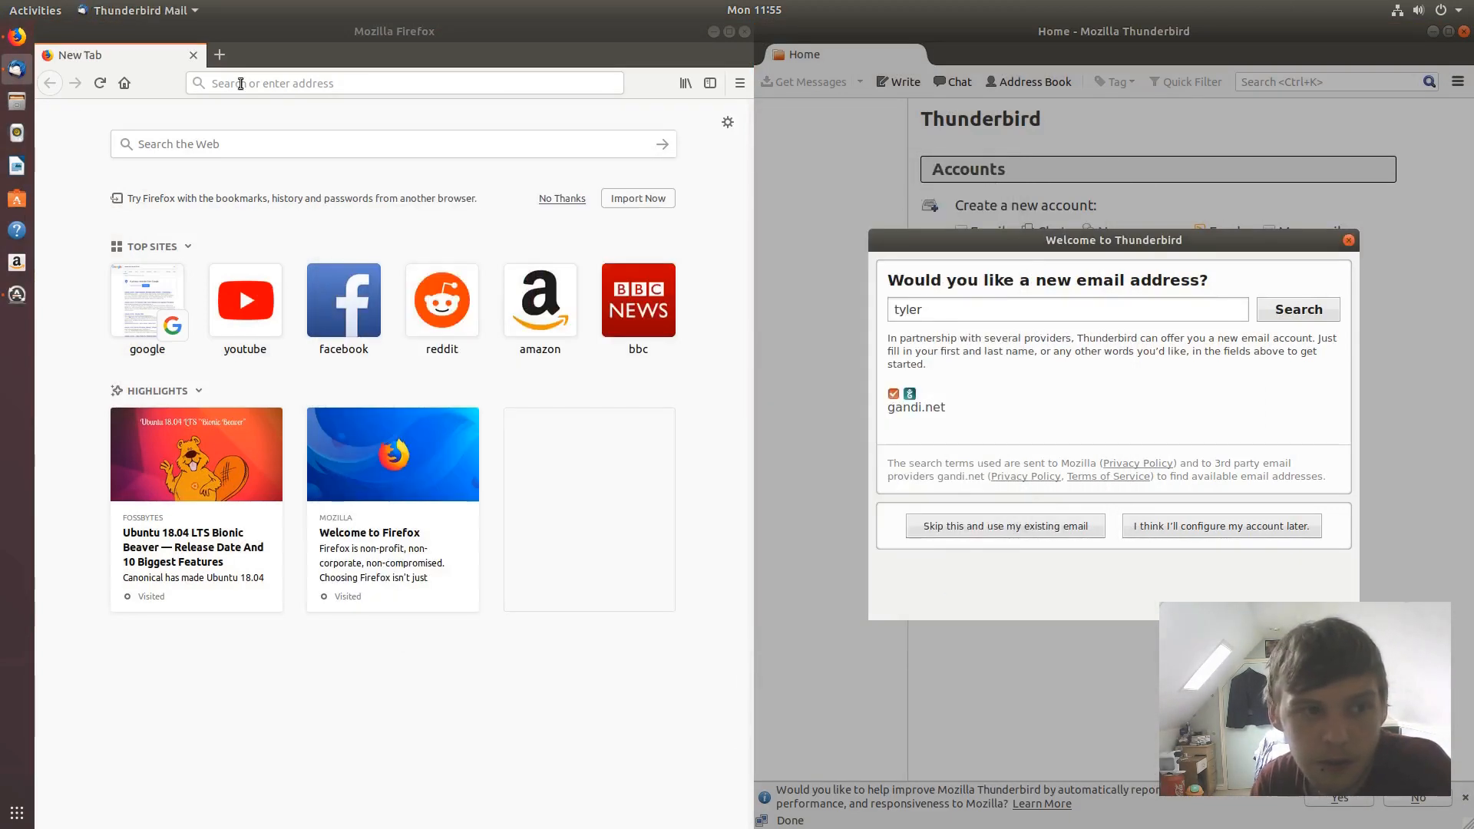
- Bring Software Updater forward and minimise Thunderbird and Firefox, leaving only the updater
{"action": "left_click", "coordinate": [17, 36]}
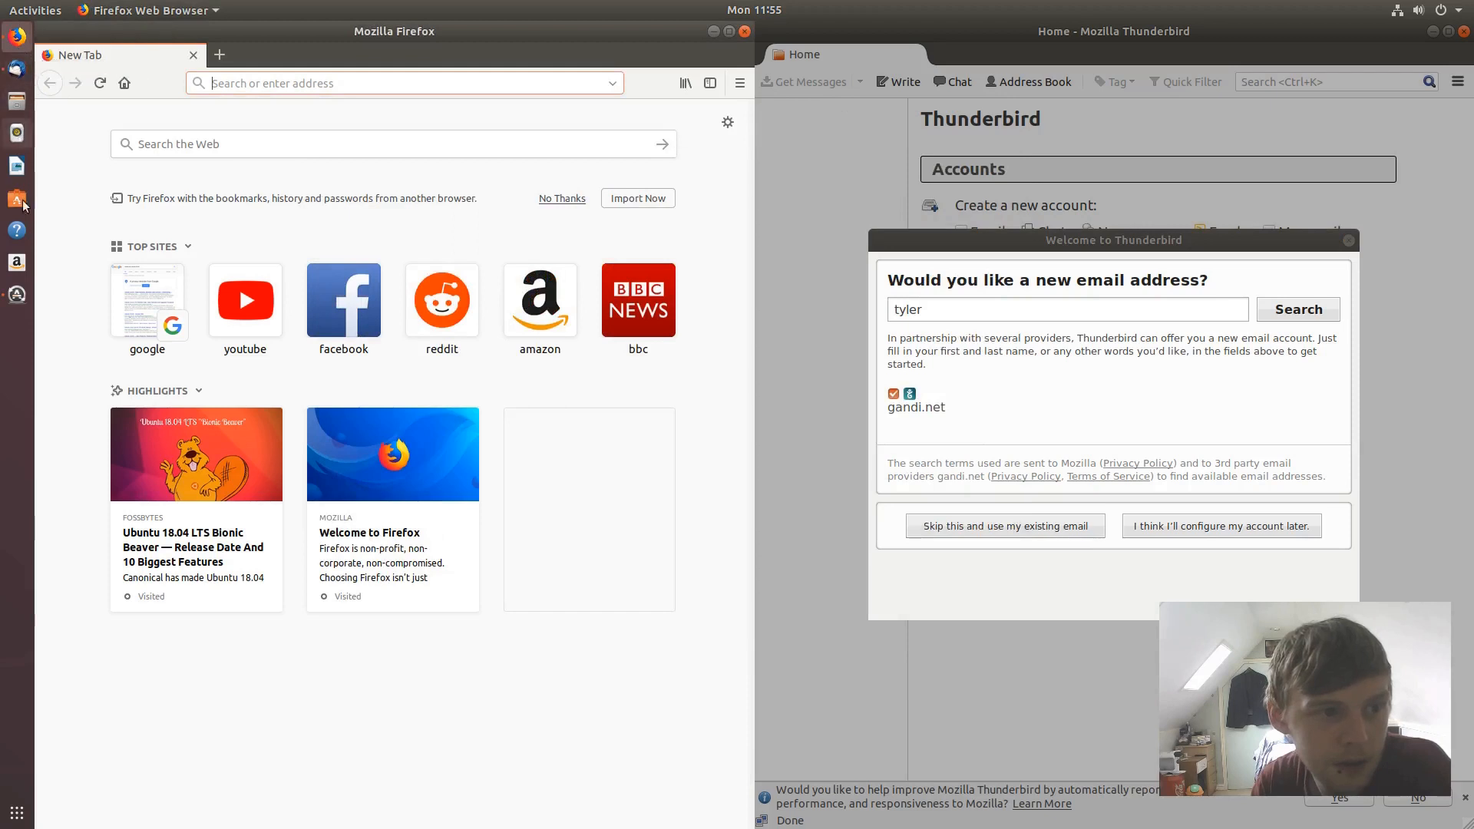
{"action": "left_click", "coordinate": [16, 294]}
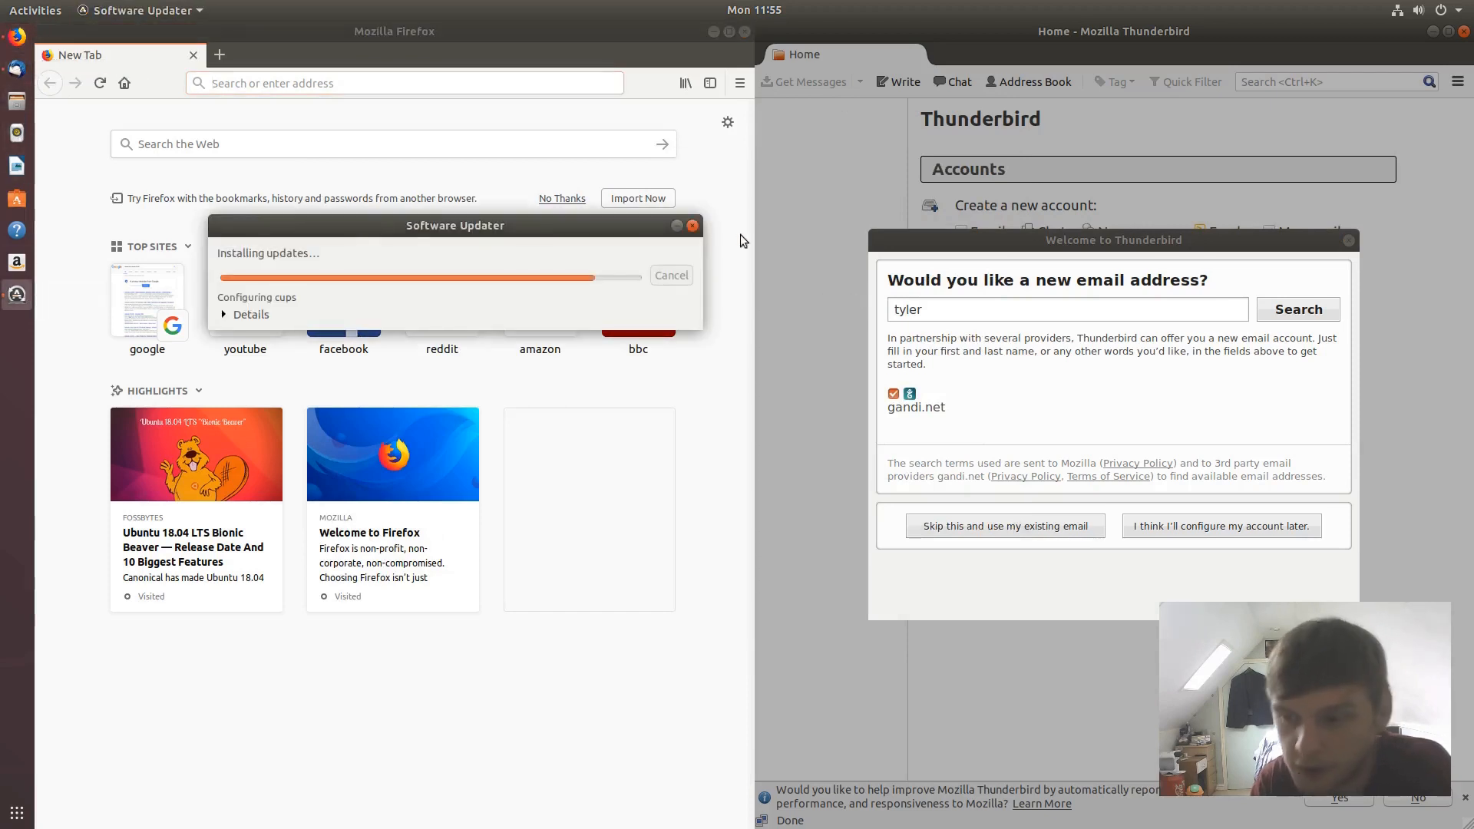
{"action": "left_click", "coordinate": [1433, 31]}
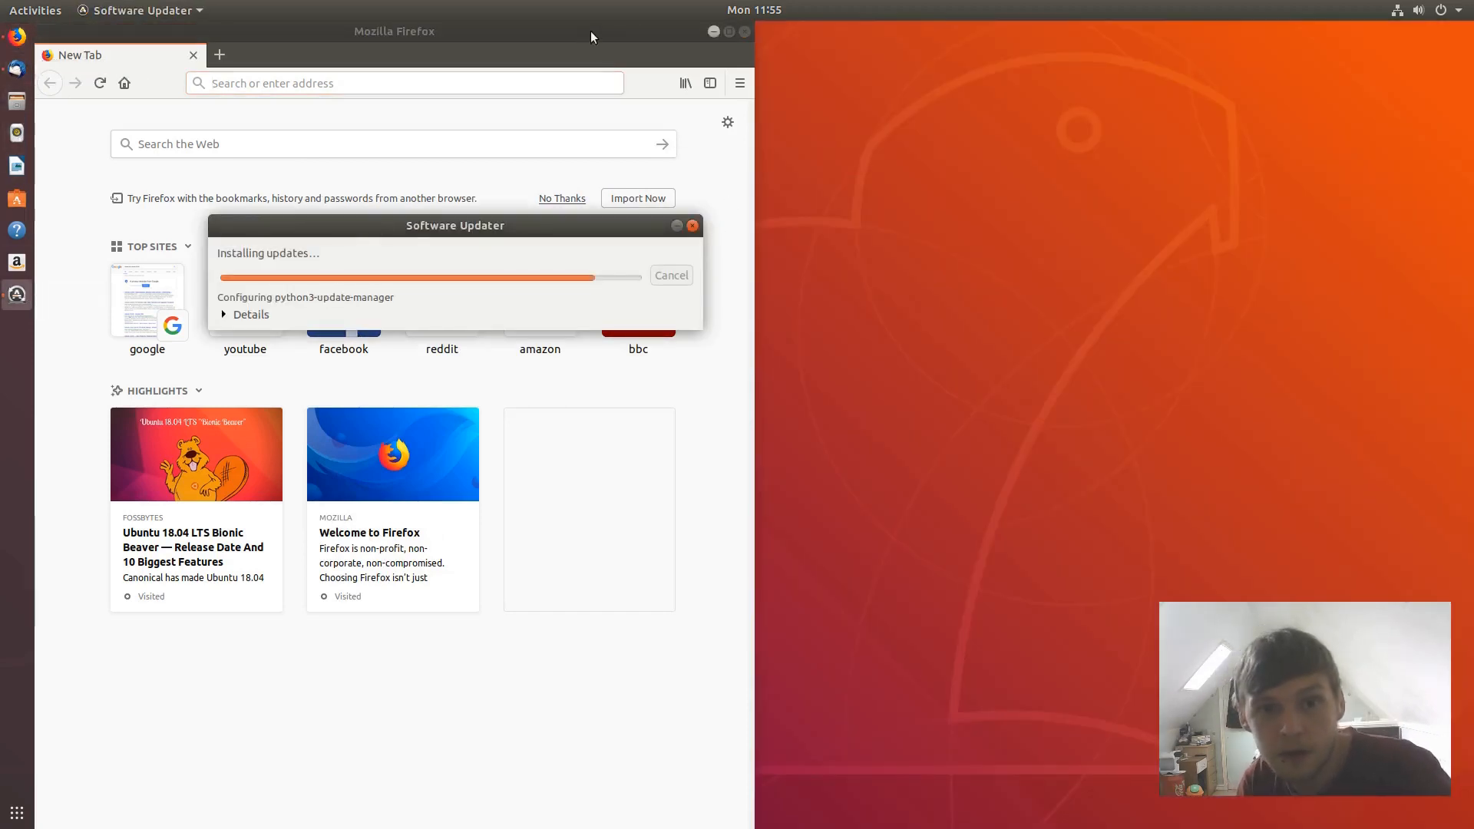
{"action": "left_click", "coordinate": [713, 31]}
{"action": "left_click_drag", "start_coordinate": [680, 219], "coordinate": [872, 145]}
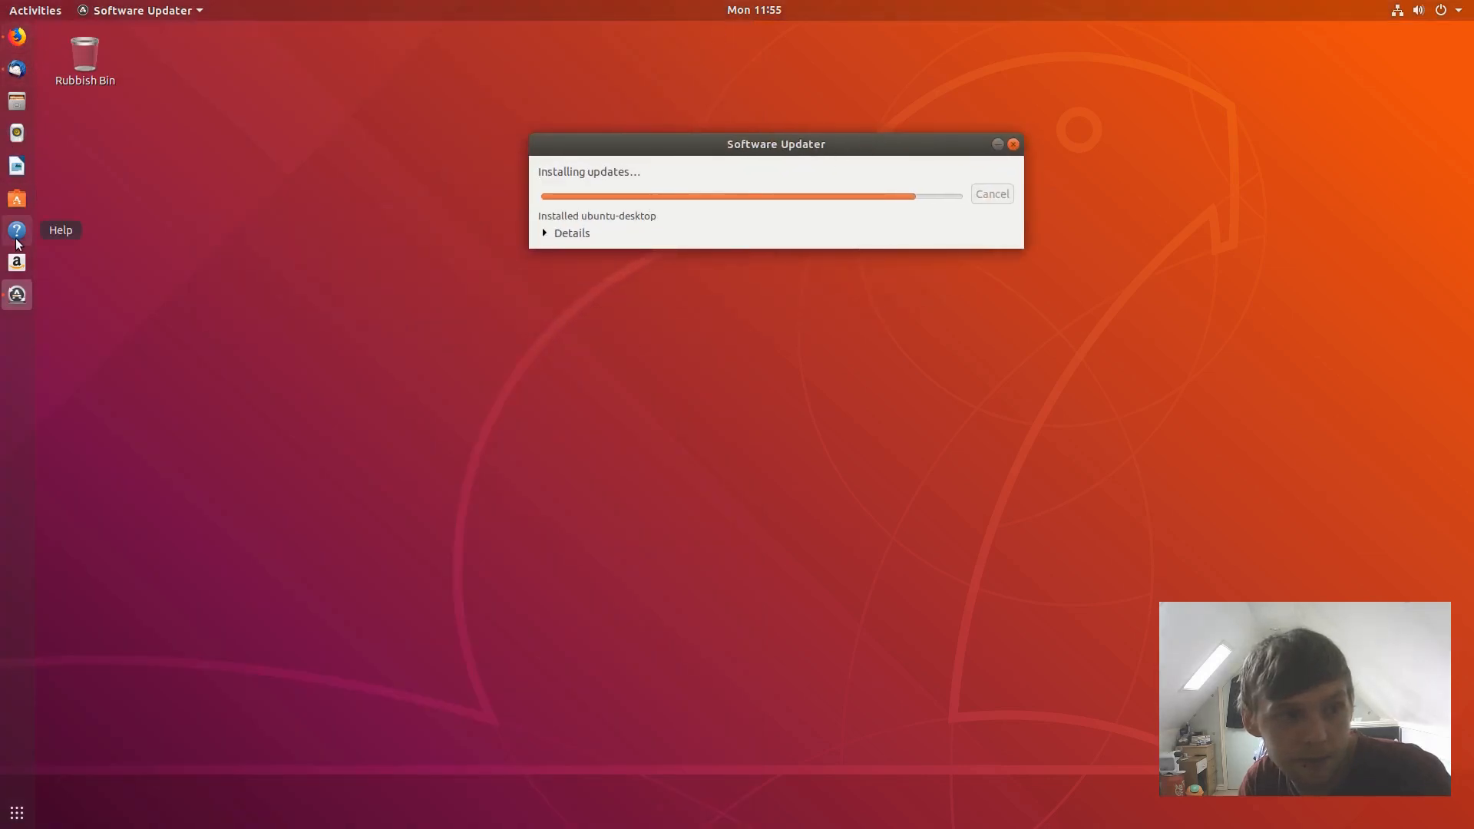
- Unpin Amazon from the dock, view its Show Details page in Ubuntu Software, then close the store
{"action": "right_click", "coordinate": [17, 263]}
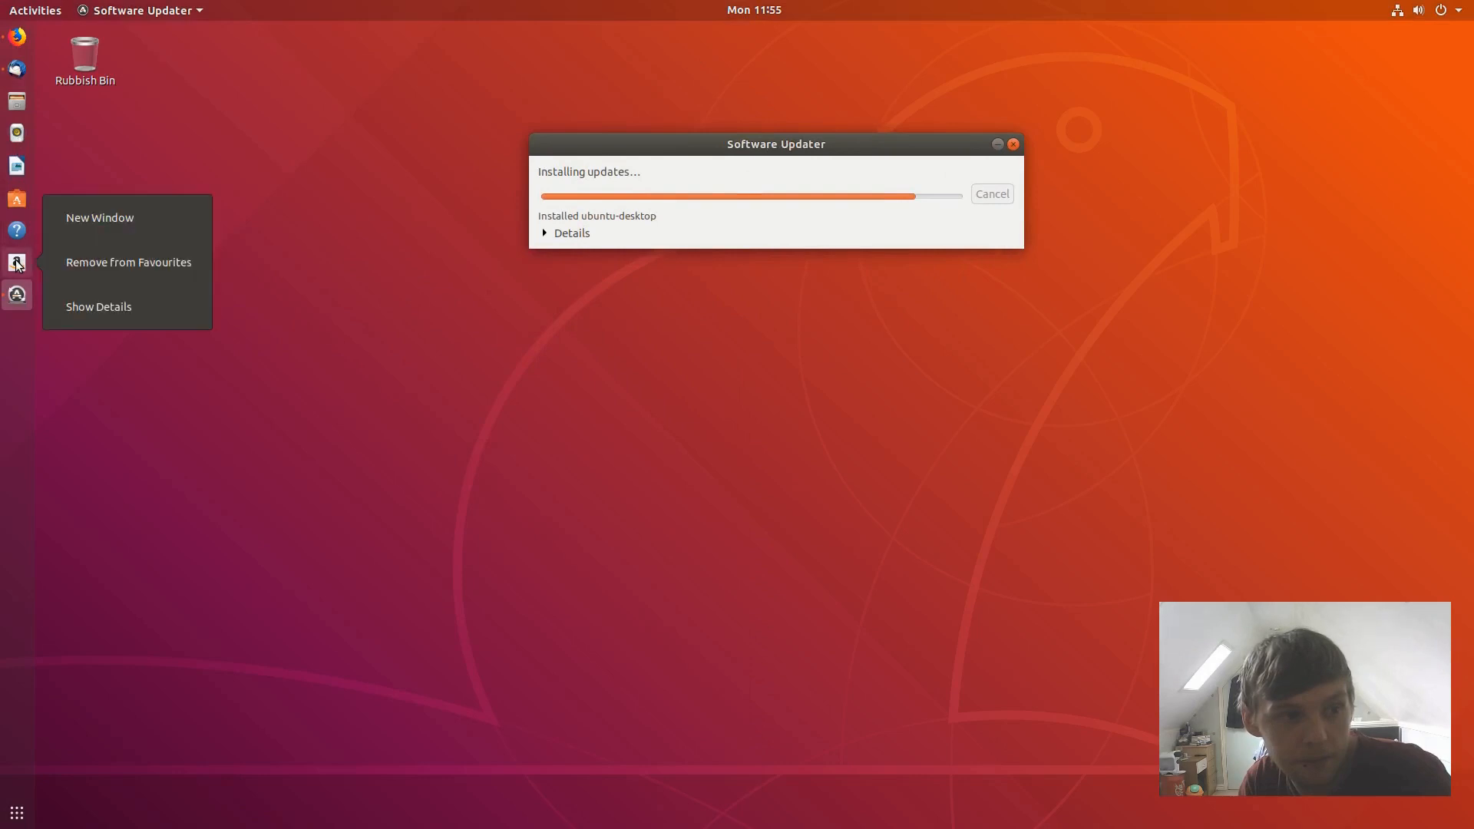
{"action": "left_click", "coordinate": [85, 262]}
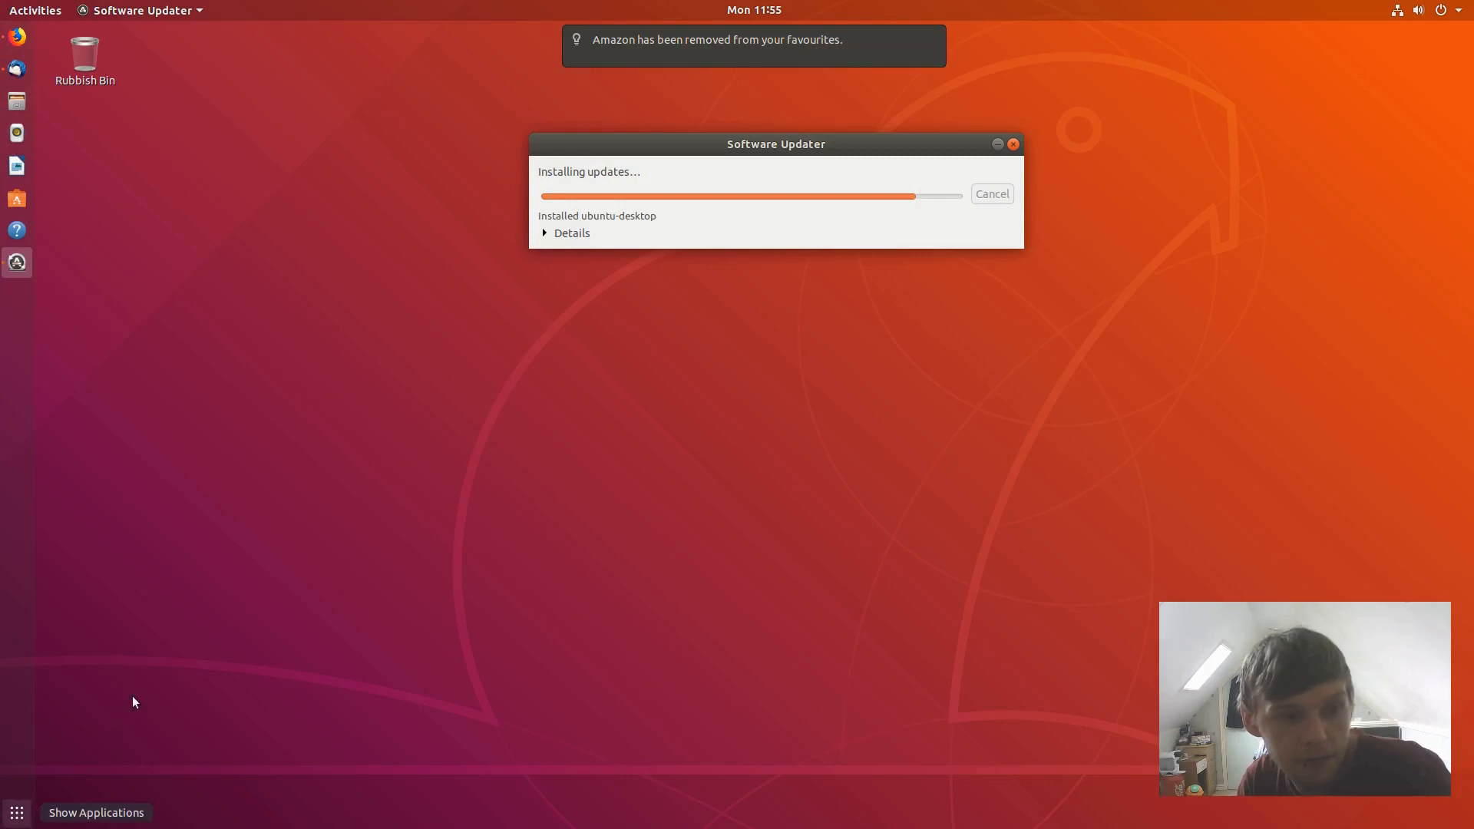
{"action": "left_click", "coordinate": [17, 813]}
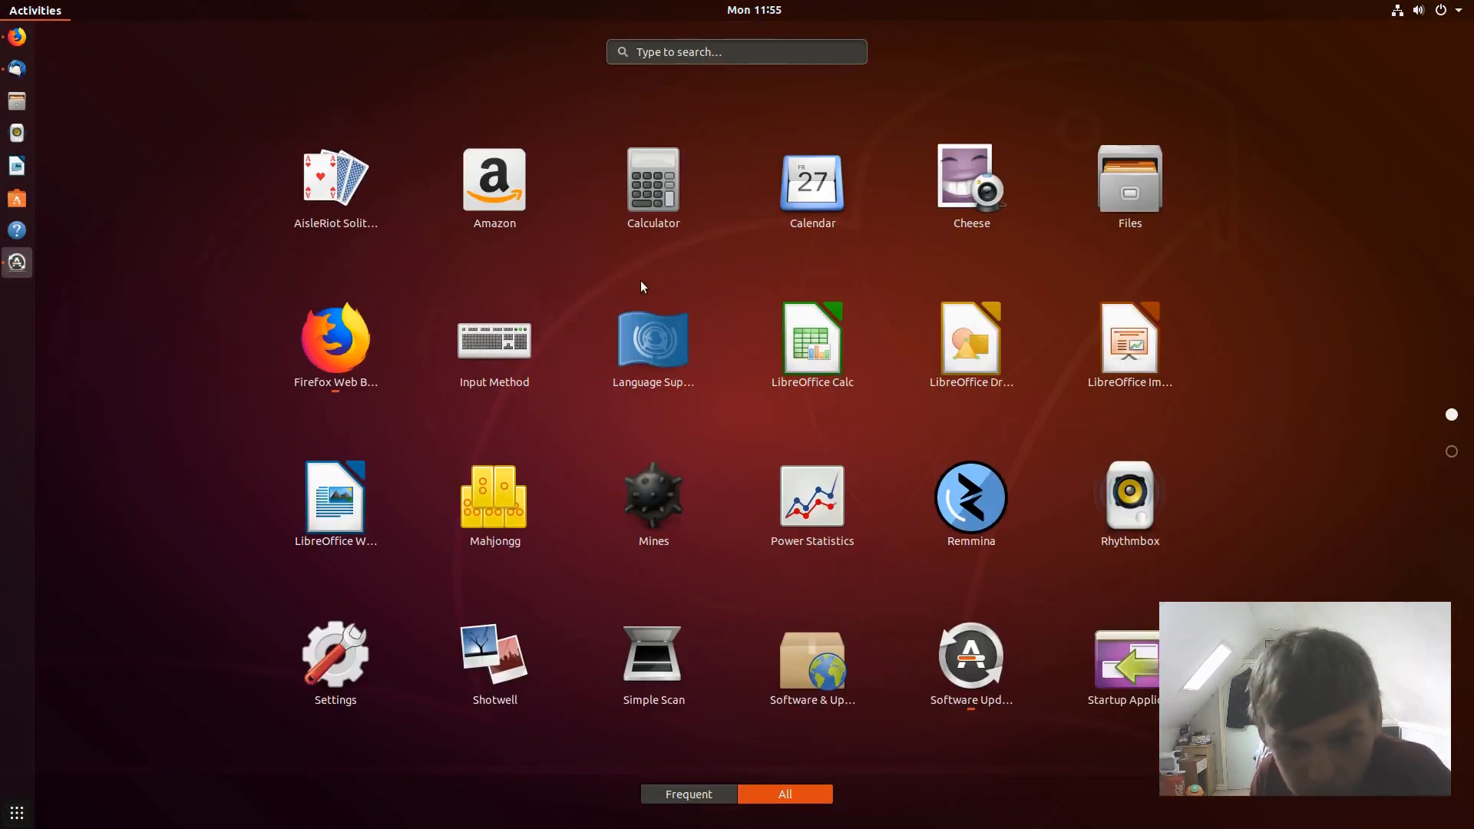
{"action": "right_click", "coordinate": [478, 142]}
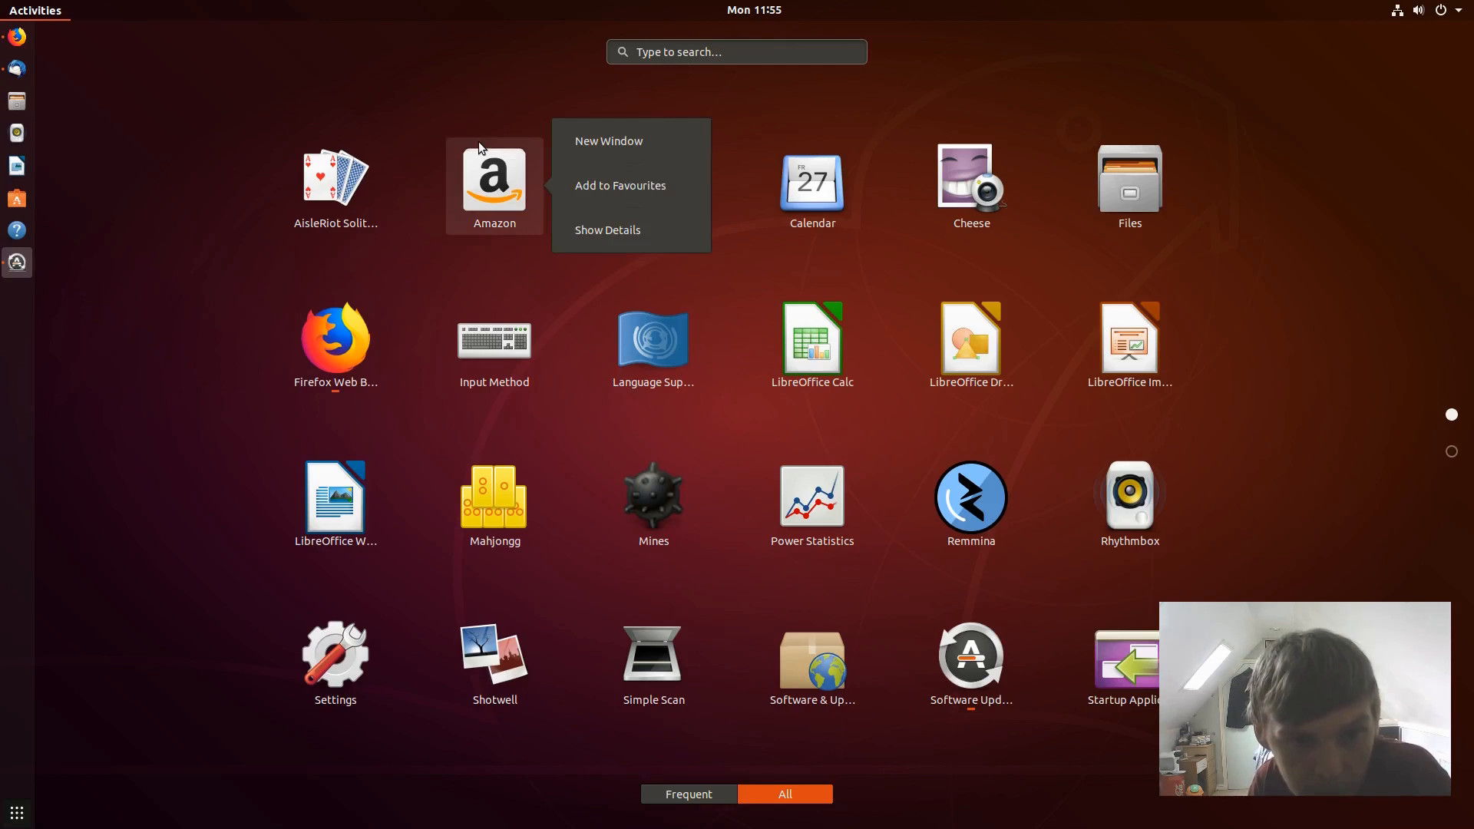
{"action": "left_click", "coordinate": [610, 229]}
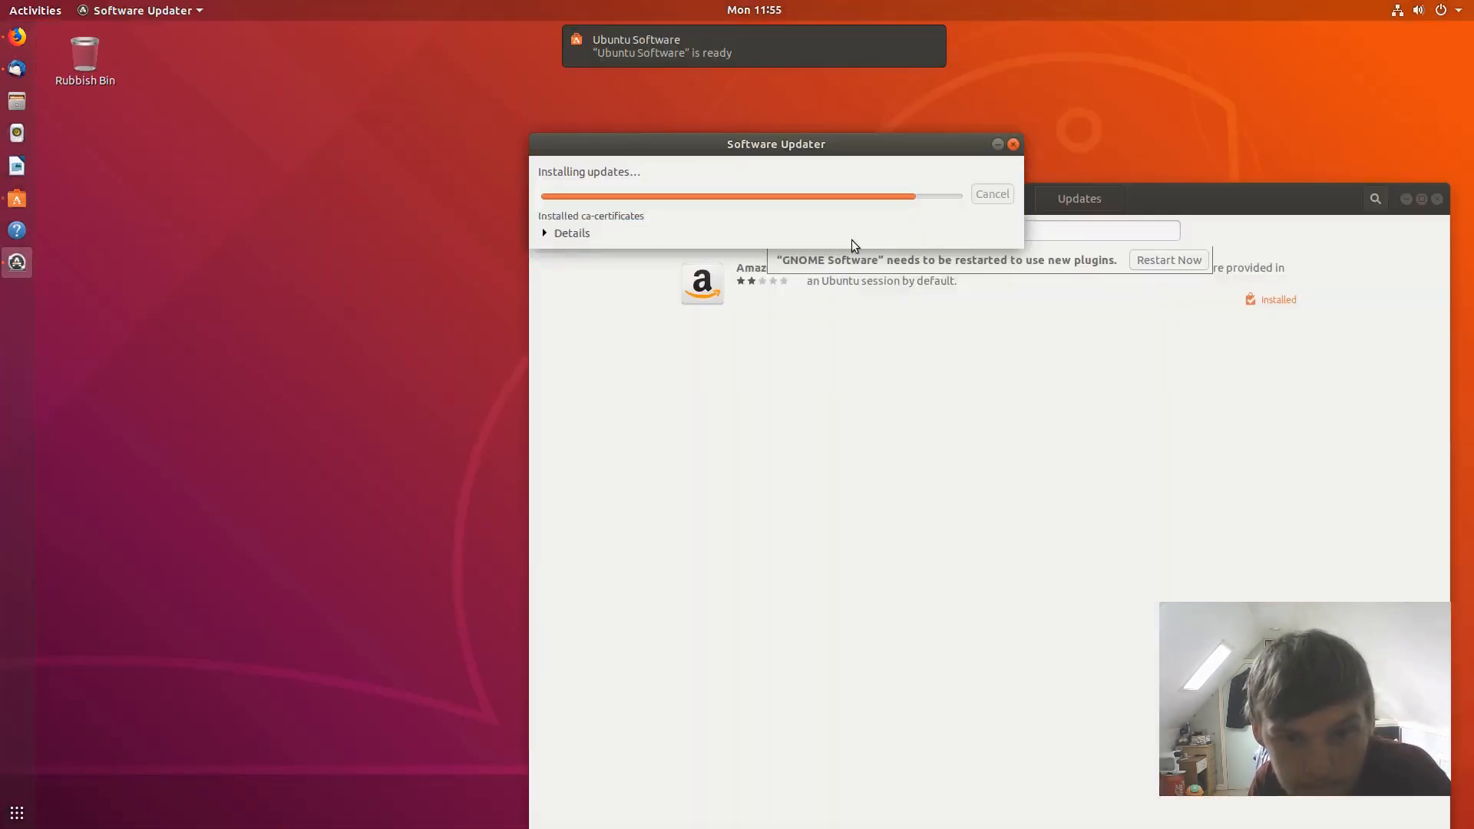
{"action": "left_click_drag", "start_coordinate": [1213, 200], "coordinate": [768, 185]}
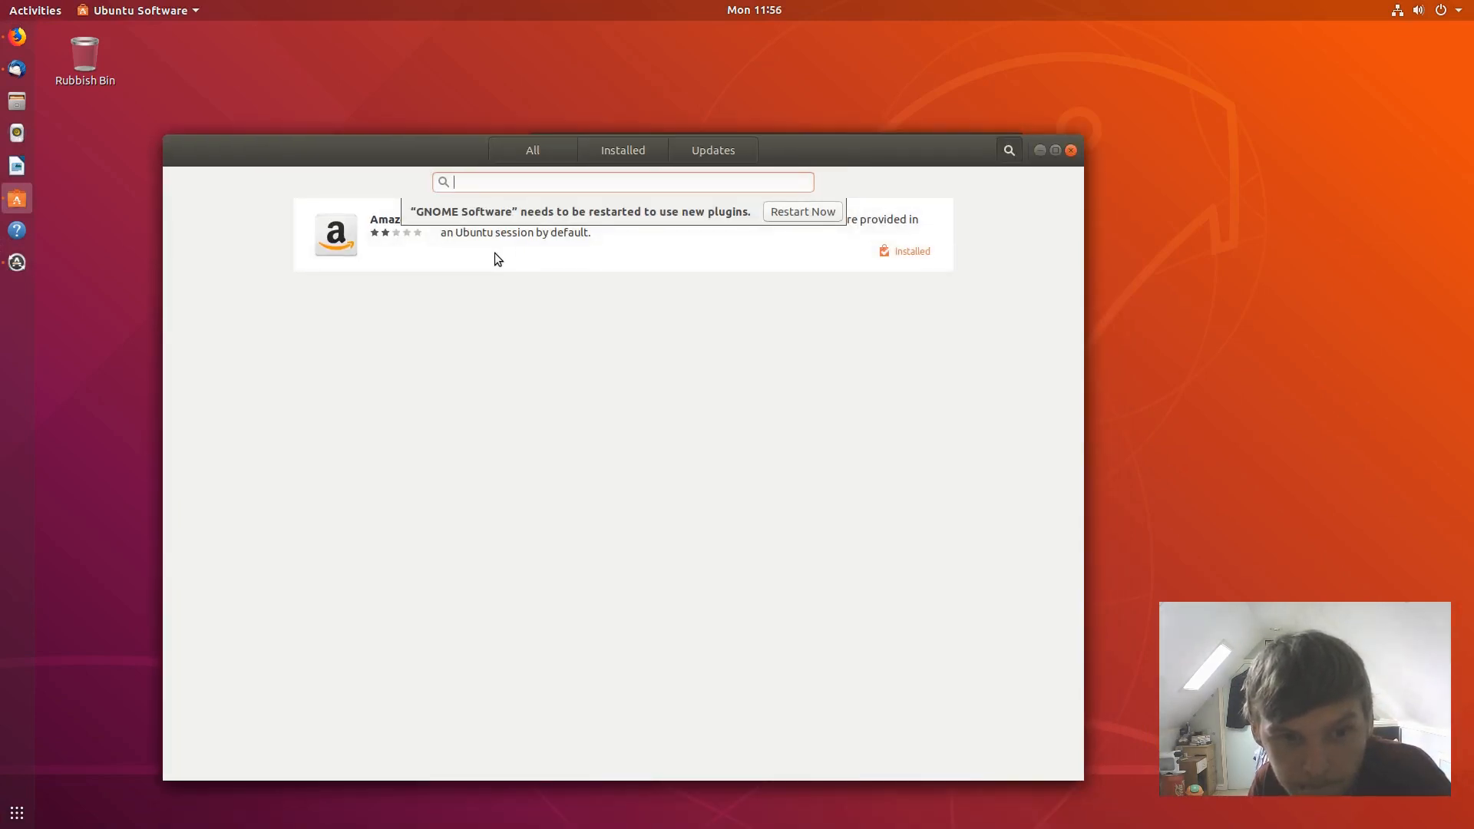
{"action": "left_click", "coordinate": [624, 231]}
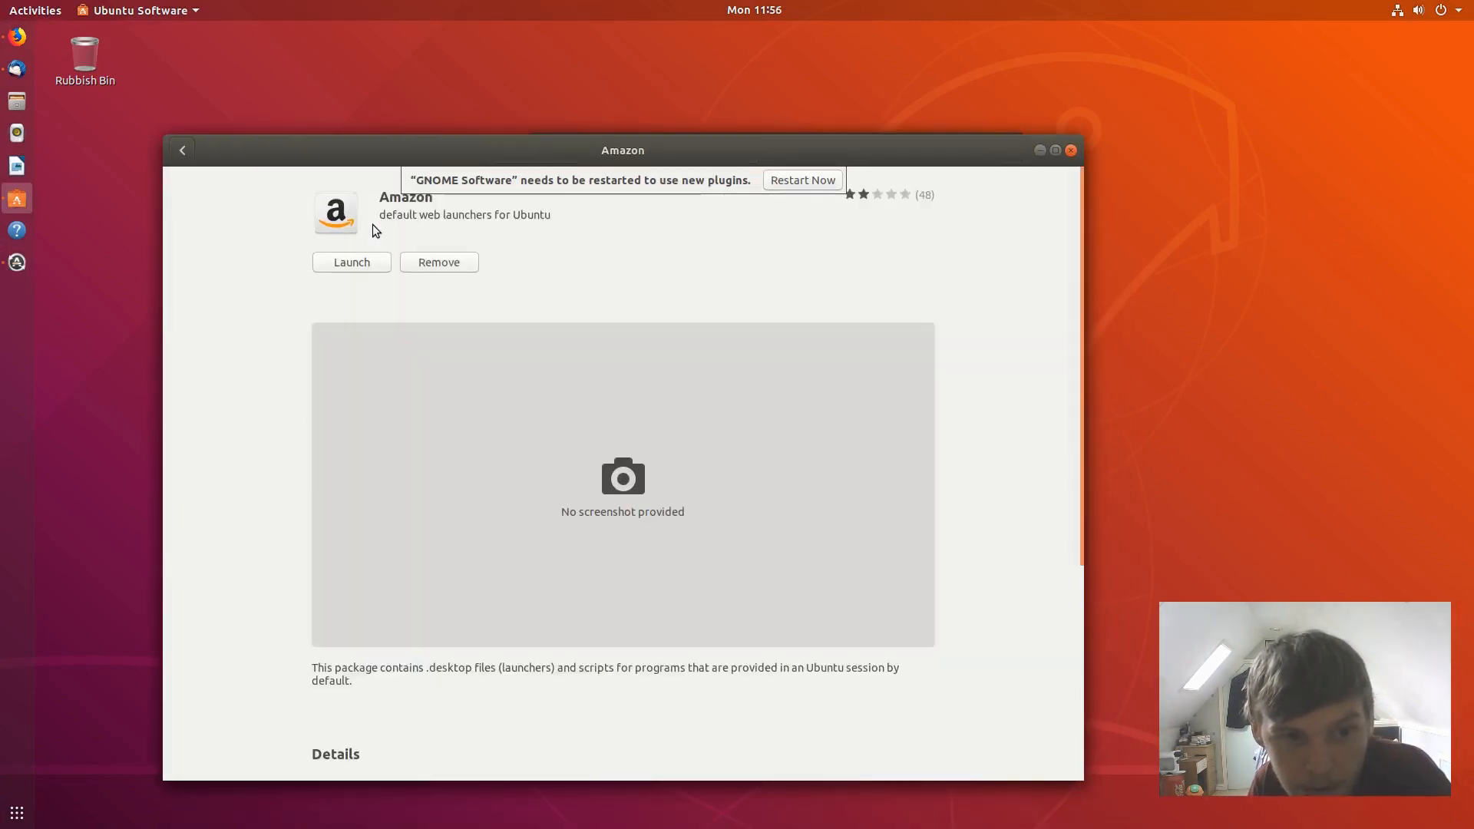
{"action": "left_click", "coordinate": [1072, 150]}
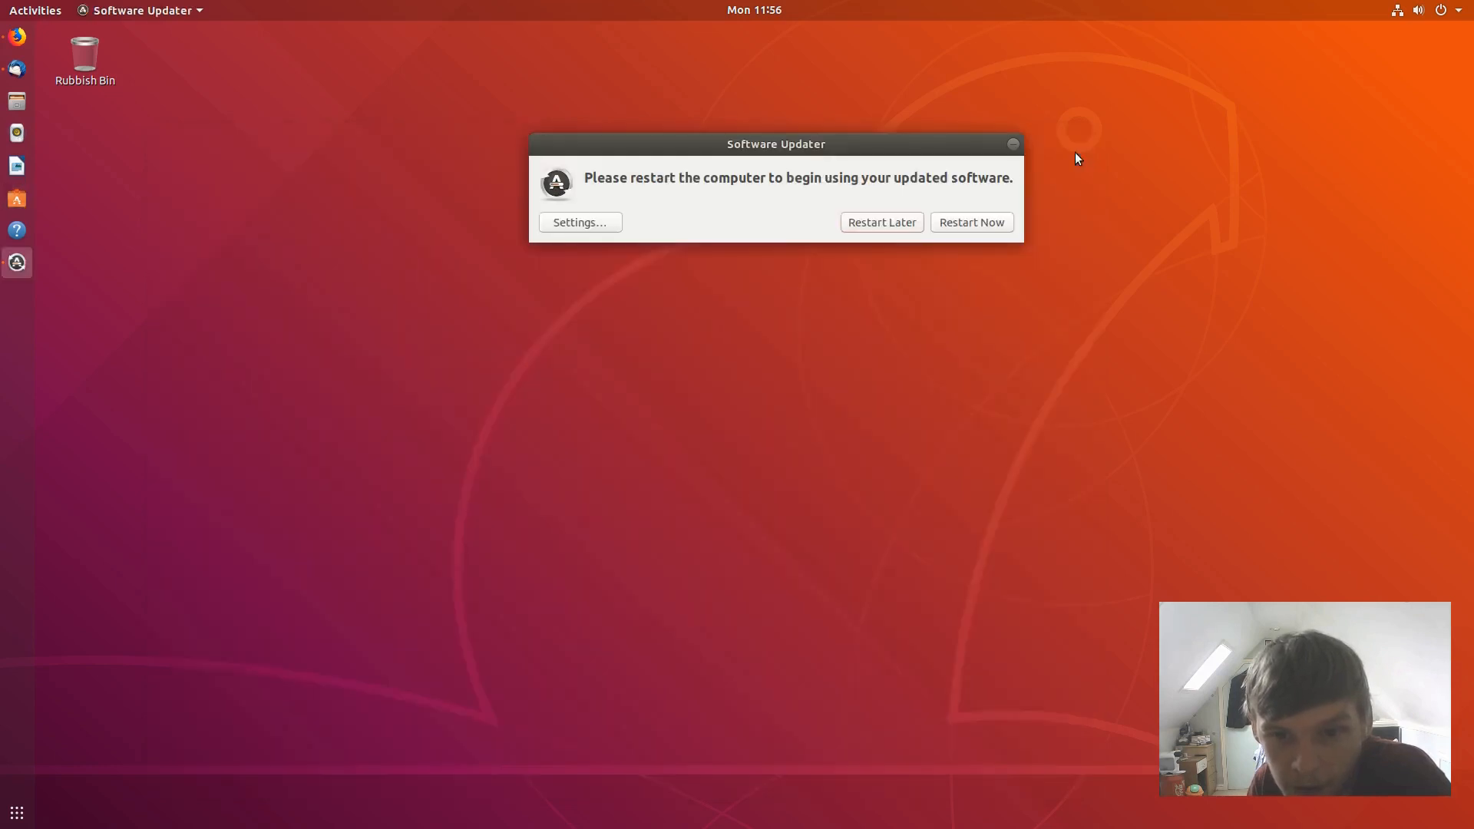
- Restart the machine from the updater's prompt and dismiss the mouse-integration notice after boot
{"action": "left_click_drag", "start_coordinate": [757, 147], "coordinate": [626, 166]}
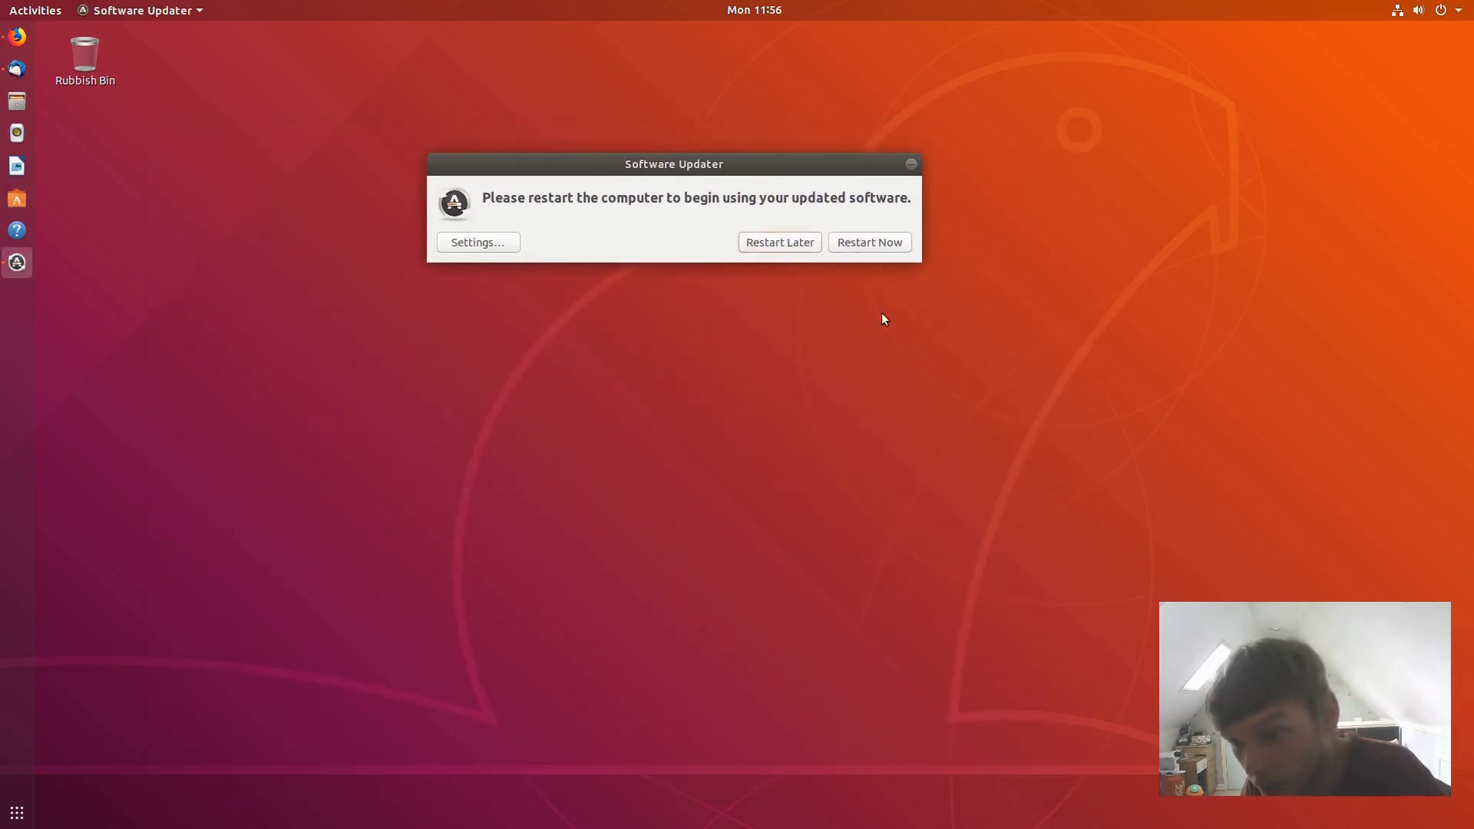
{"action": "left_click", "coordinate": [870, 242]}
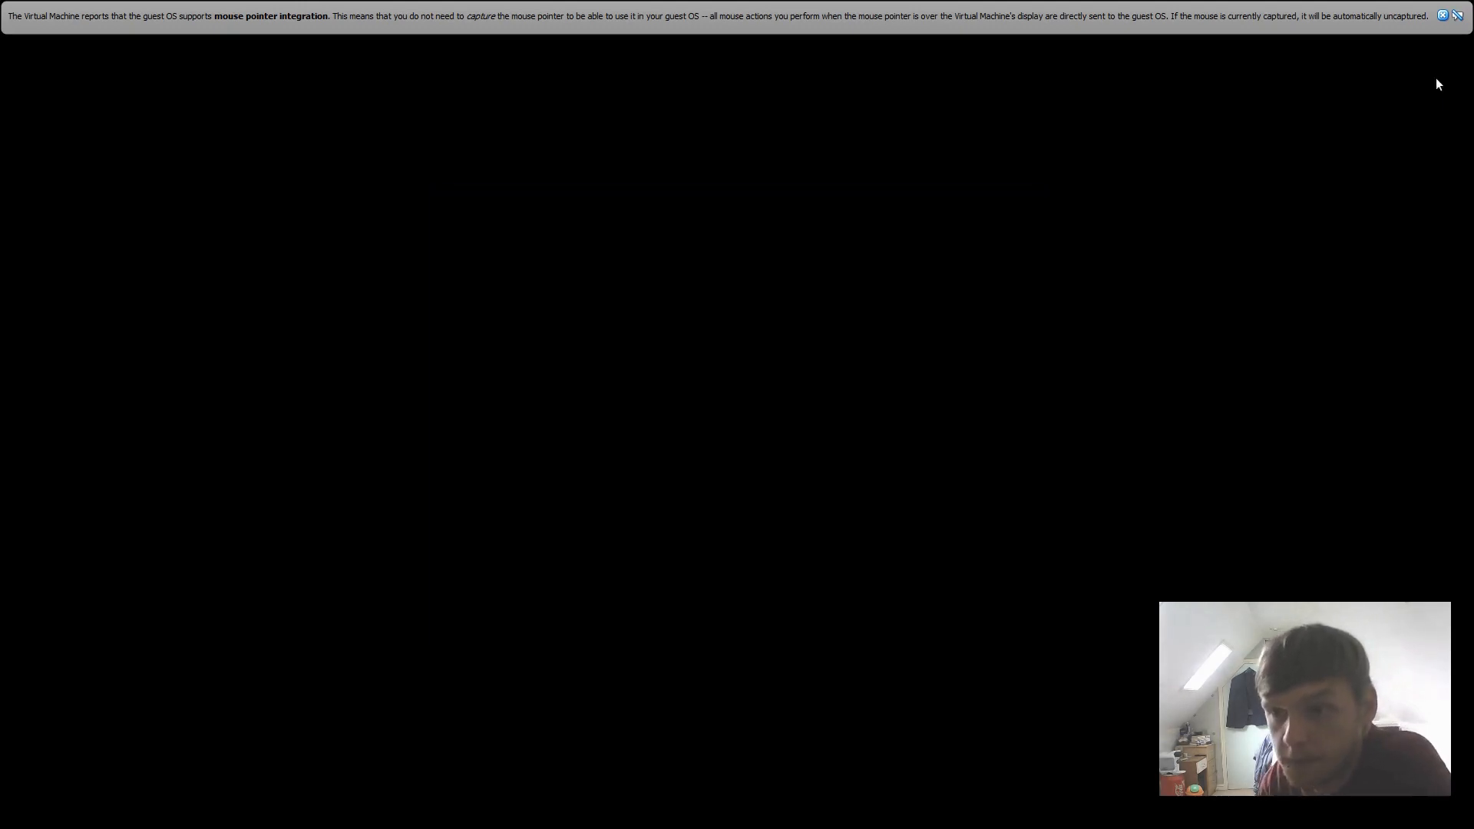
{"action": "left_click", "coordinate": [1443, 15]}
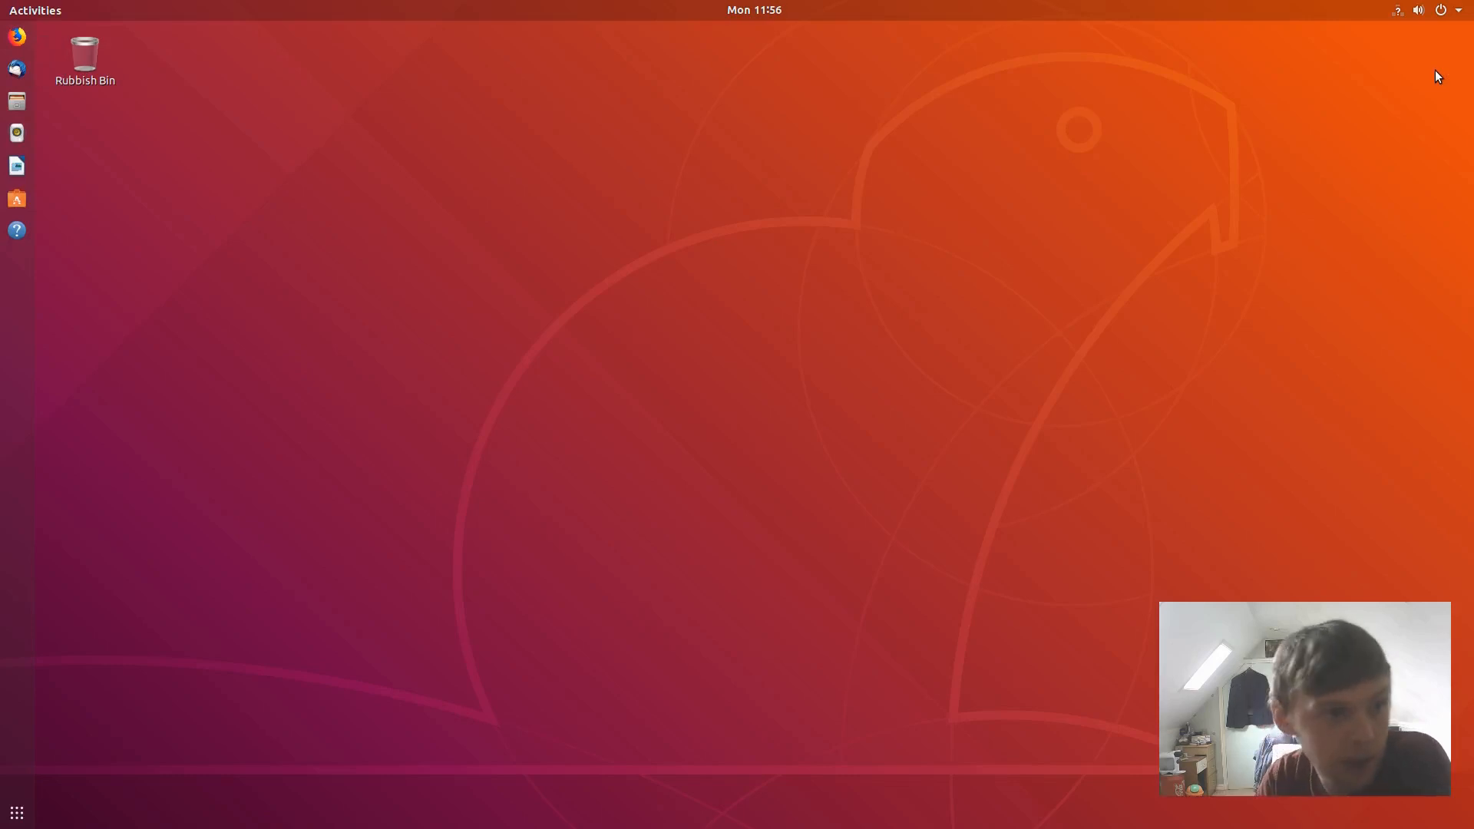
- Launch Ubuntu Software, search 'amazon' and open the Amazon app's page
{"action": "left_click", "coordinate": [17, 812]}
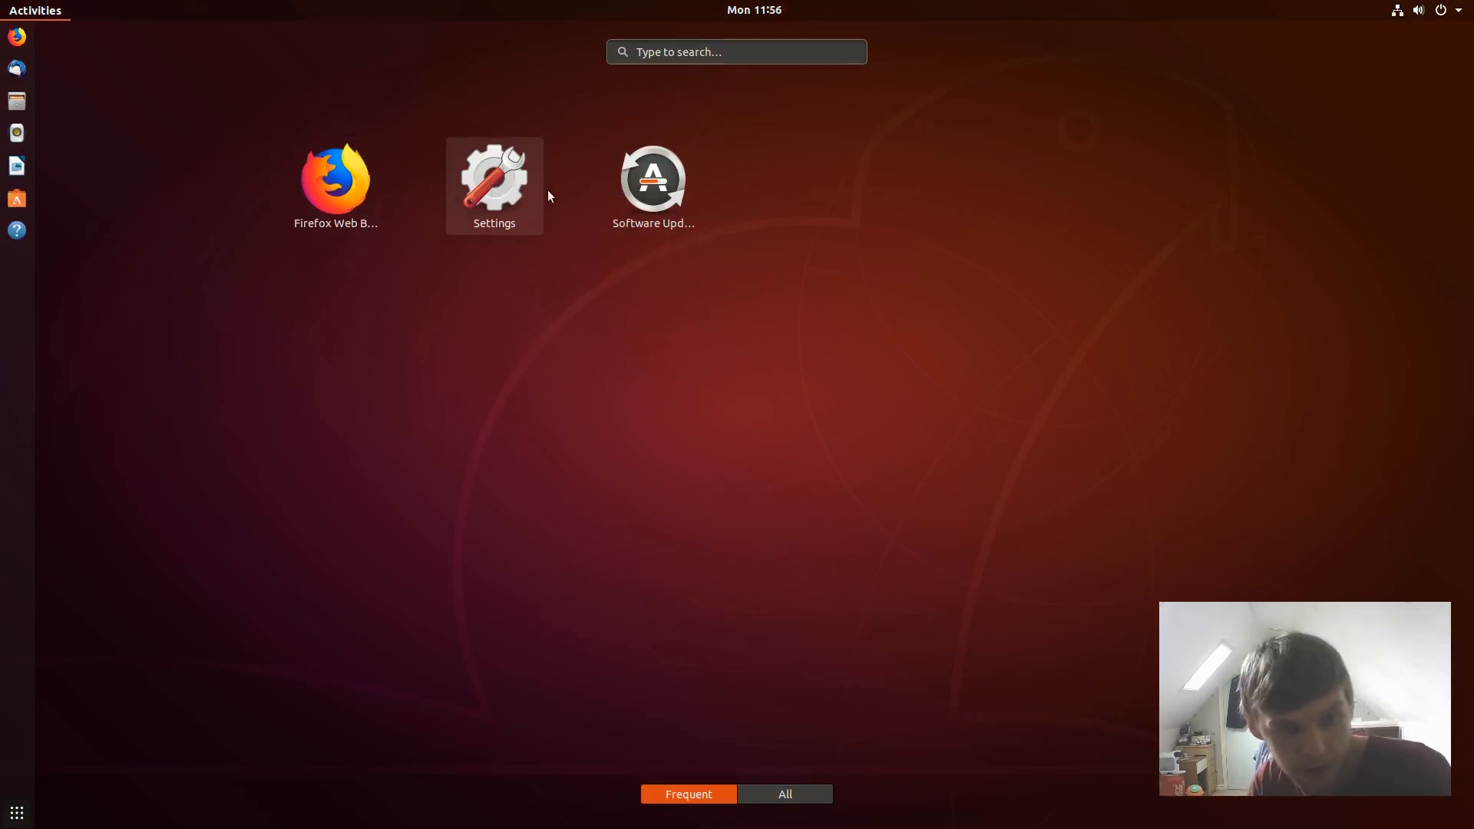
{"action": "left_click", "coordinate": [17, 198]}
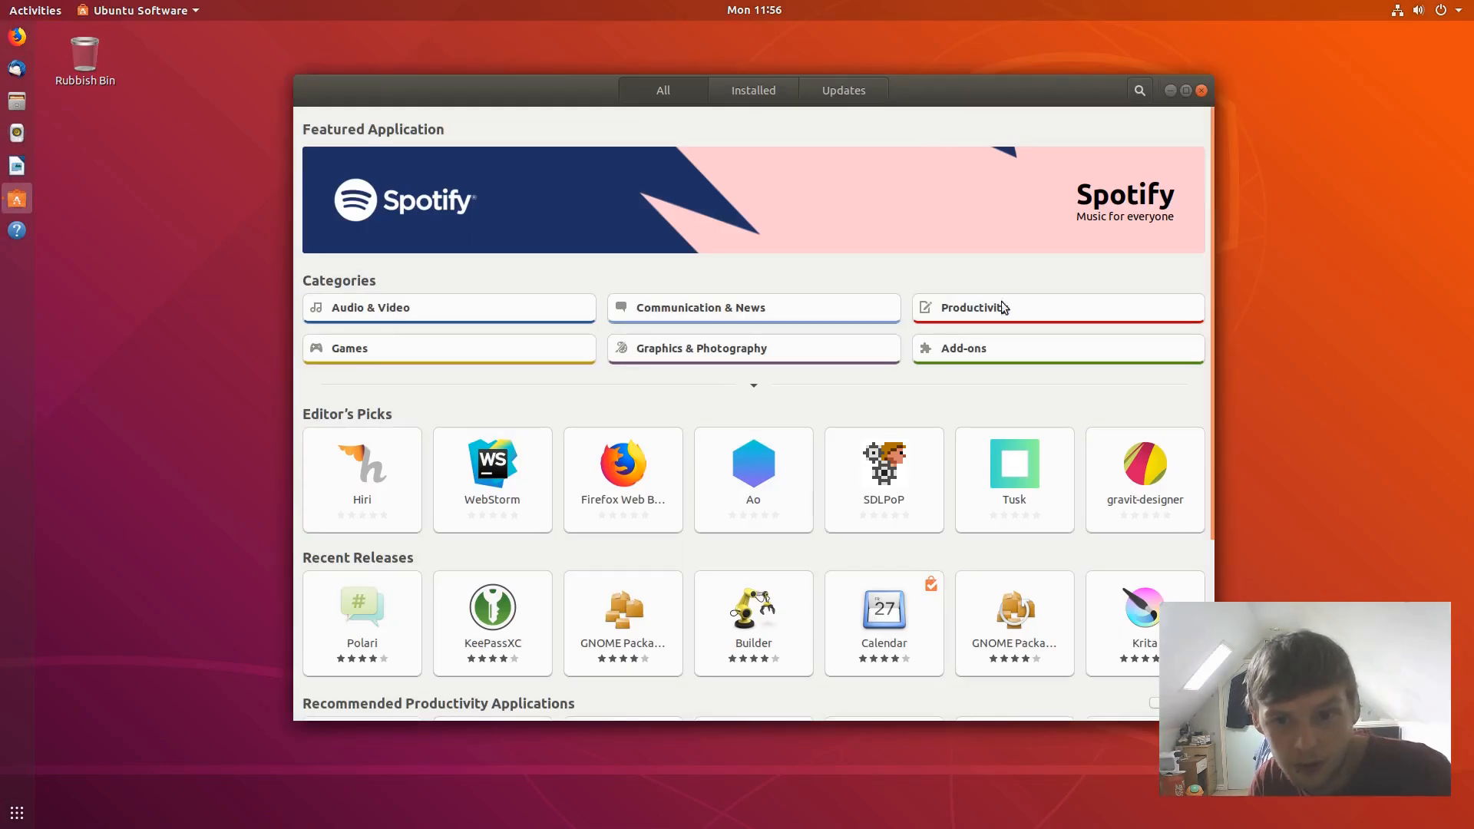
{"action": "left_click", "coordinate": [1139, 96]}
{"action": "type", "text": "ama"}
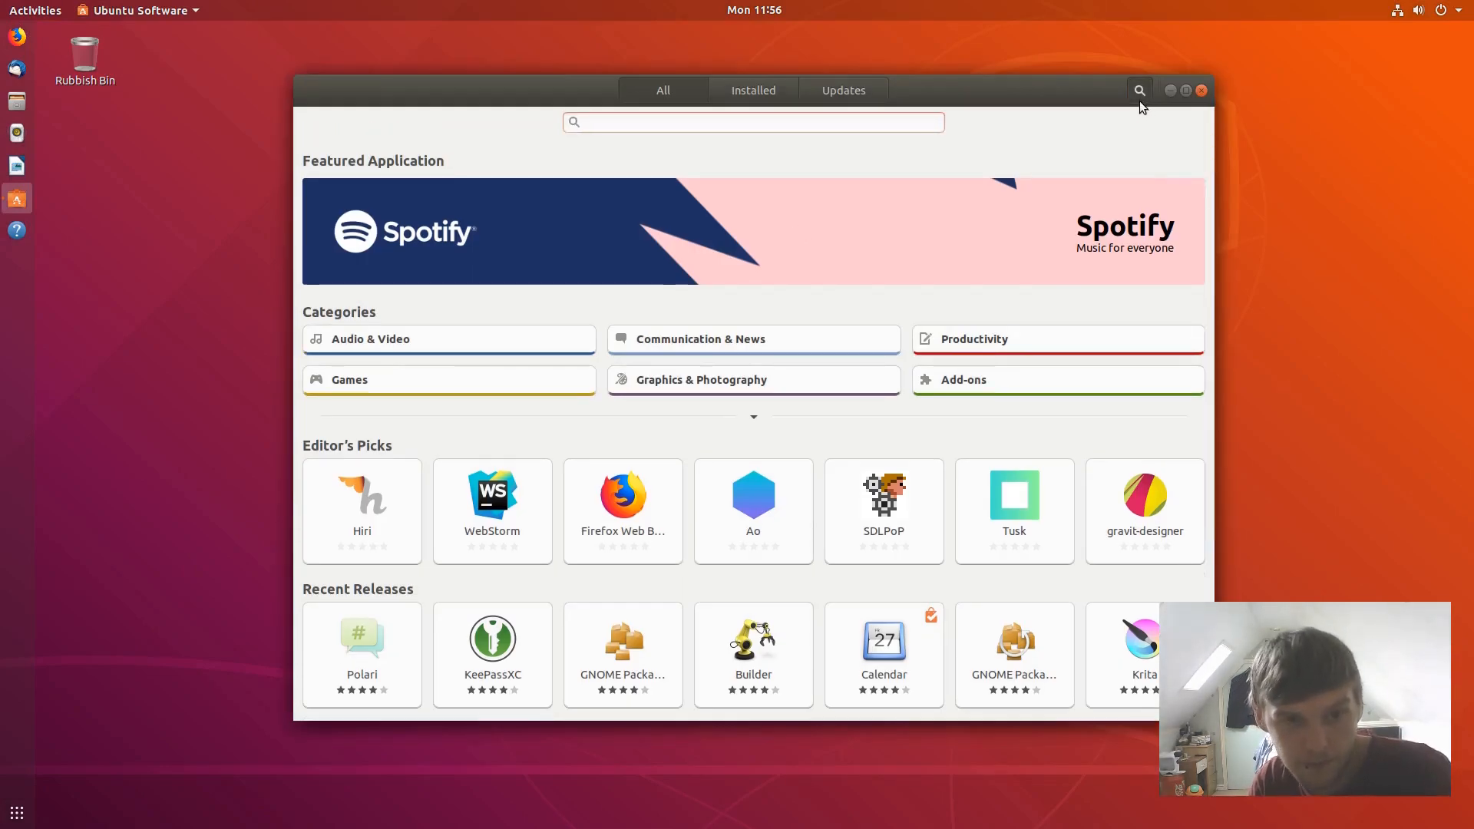
{"action": "type", "text": "zon"}
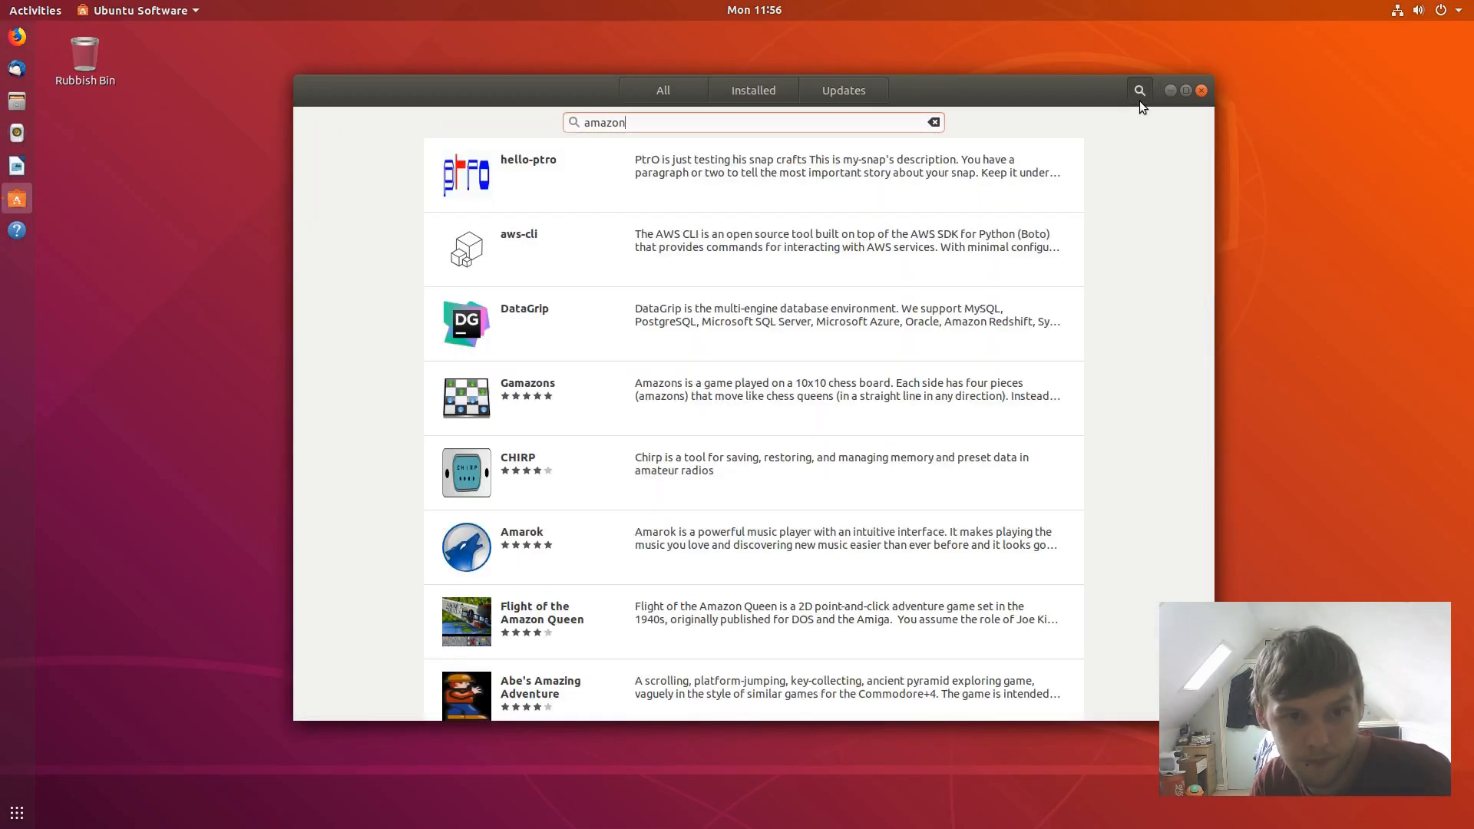
{"action": "left_click", "coordinate": [1035, 472]}
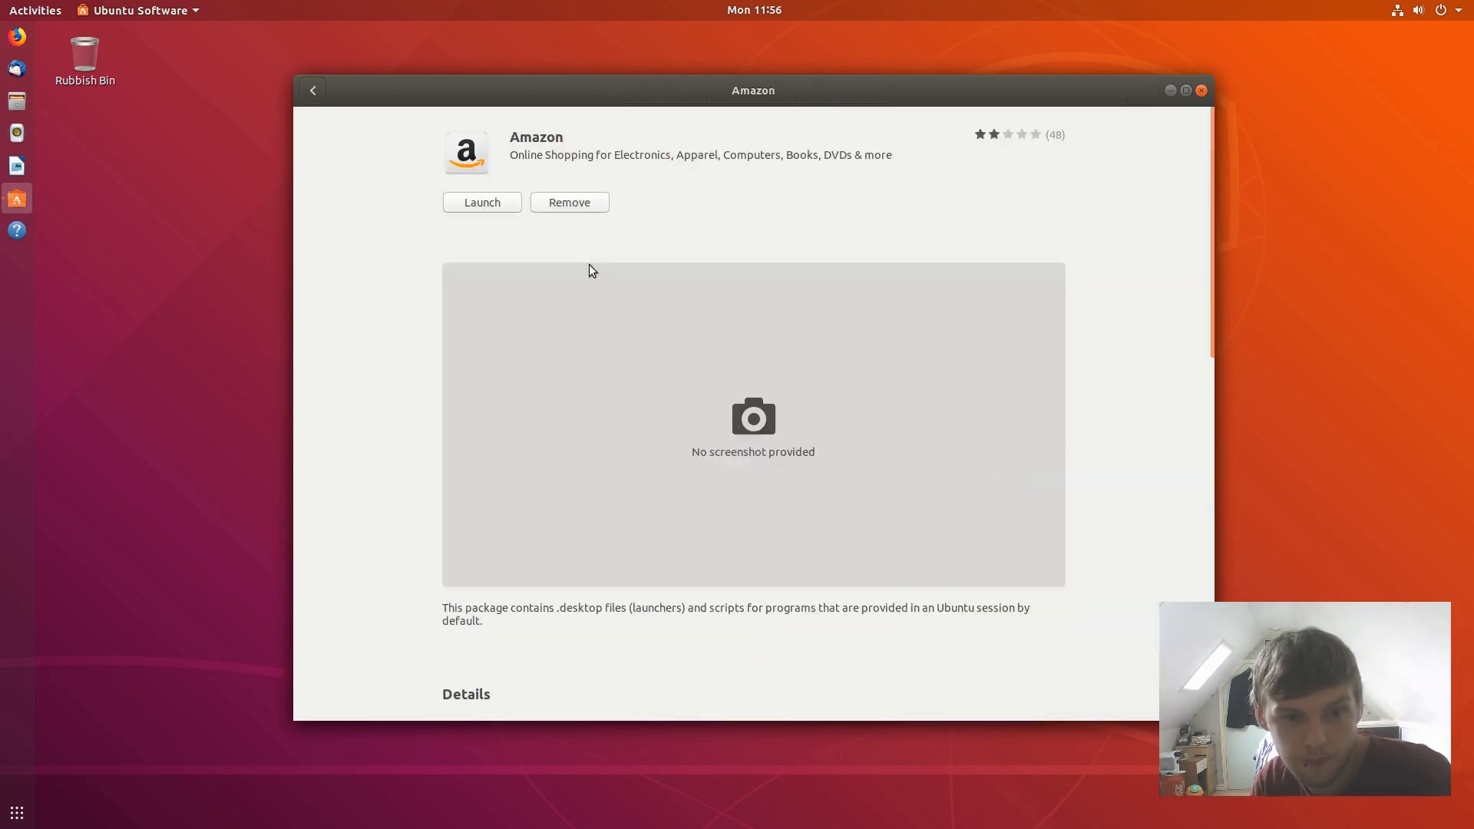
- Remove Amazon, authorising with the account password, then close the store
{"action": "left_click", "coordinate": [573, 204]}
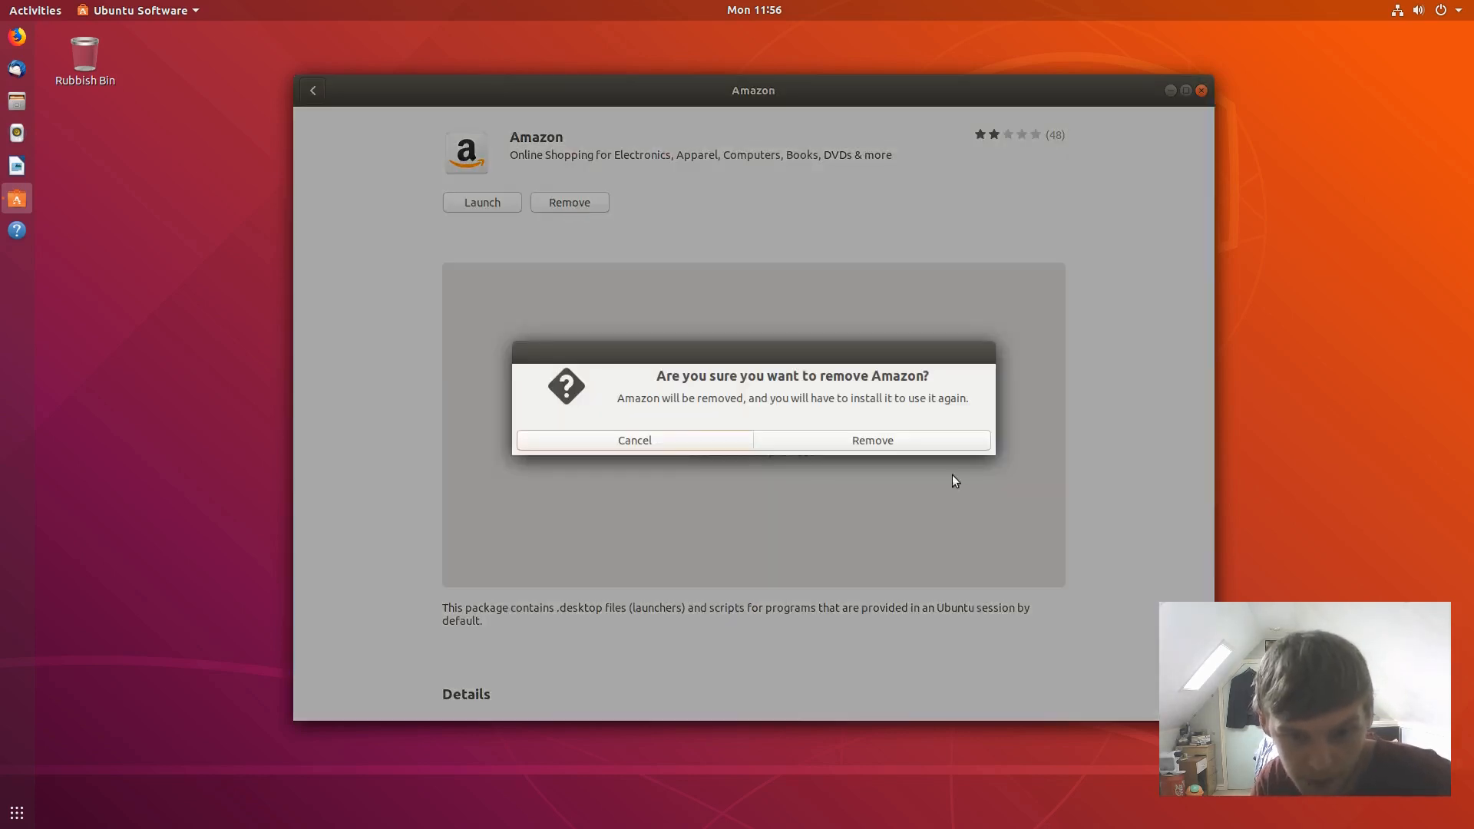
{"action": "left_click", "coordinate": [899, 433]}
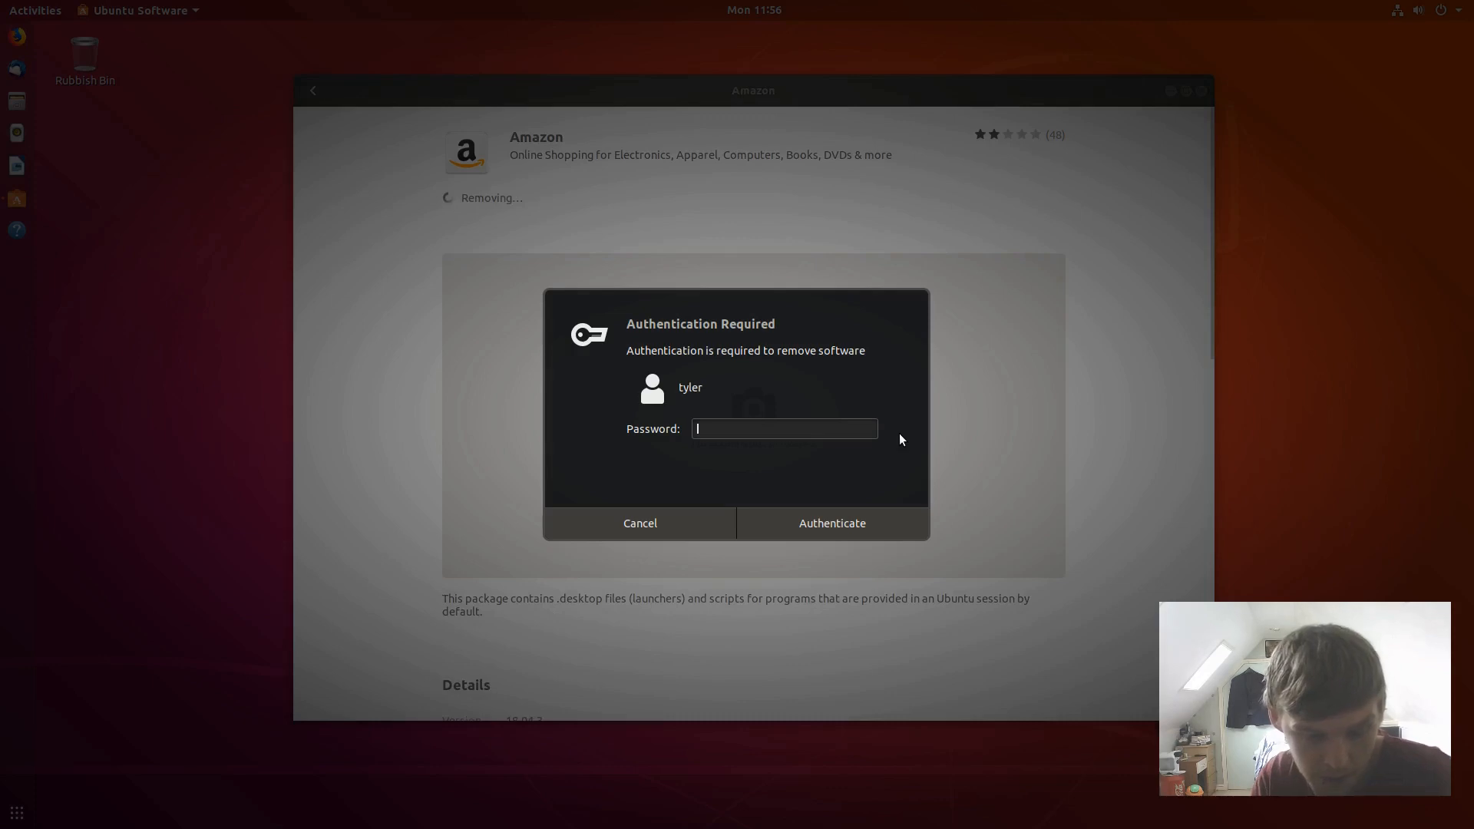
{"action": "type", "text": "********"}
{"action": "key", "text": "Return"}
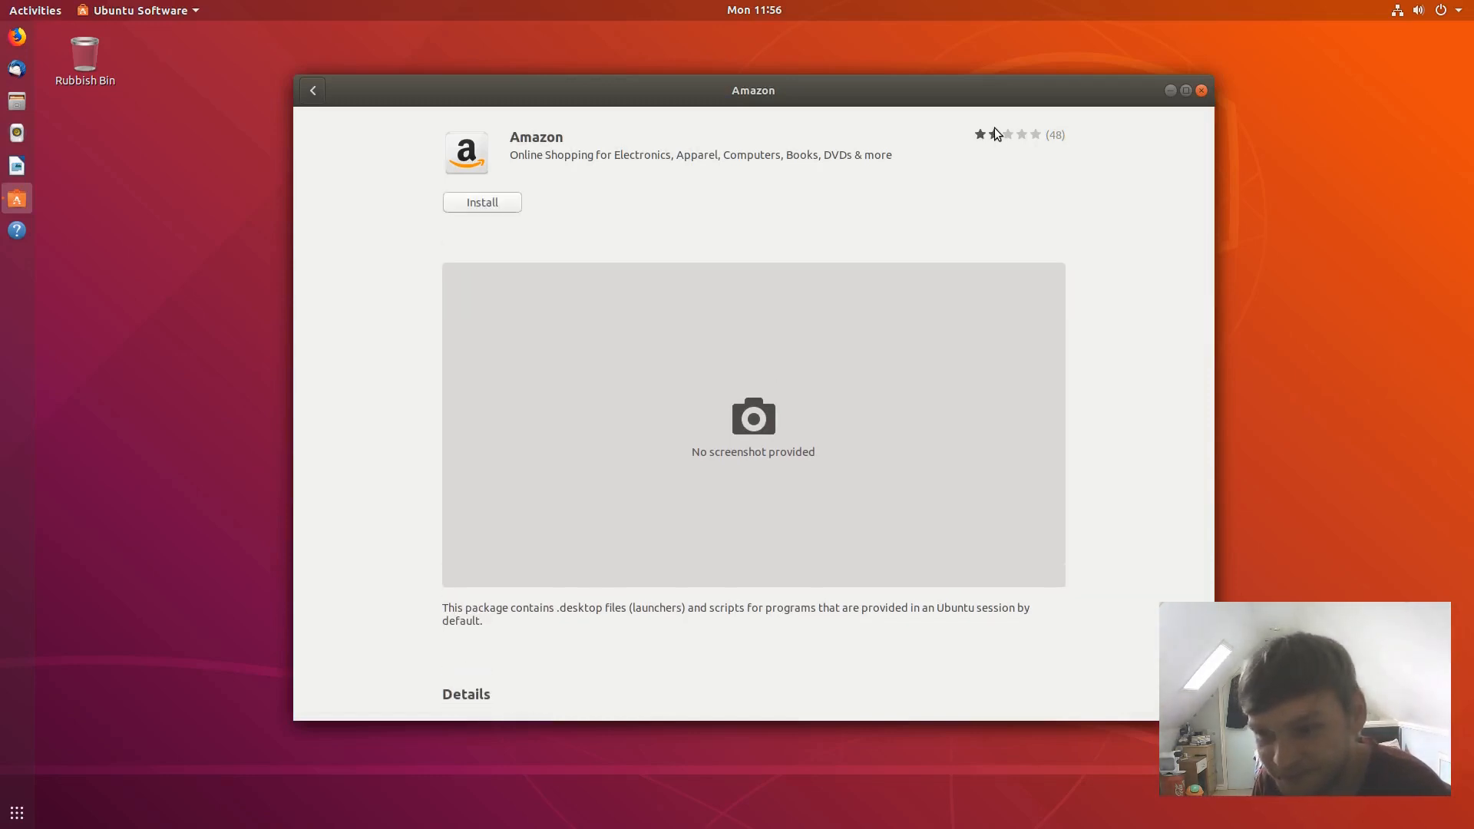
{"action": "left_click", "coordinate": [1202, 91]}
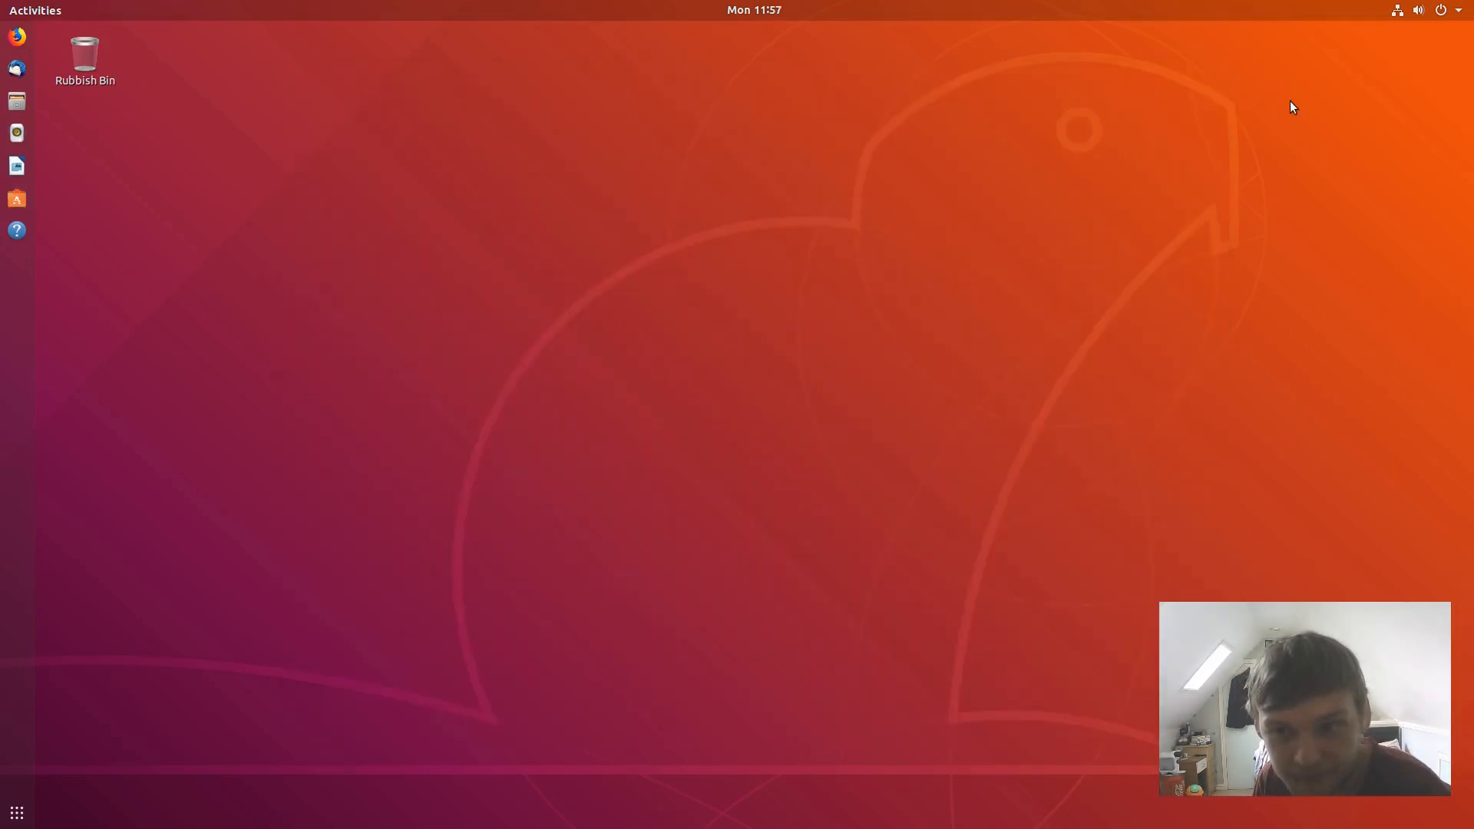
- Open a terminal with Ctrl+Alt+T and try running 'htop' before it's installed
{"action": "left_click", "coordinate": [17, 813]}
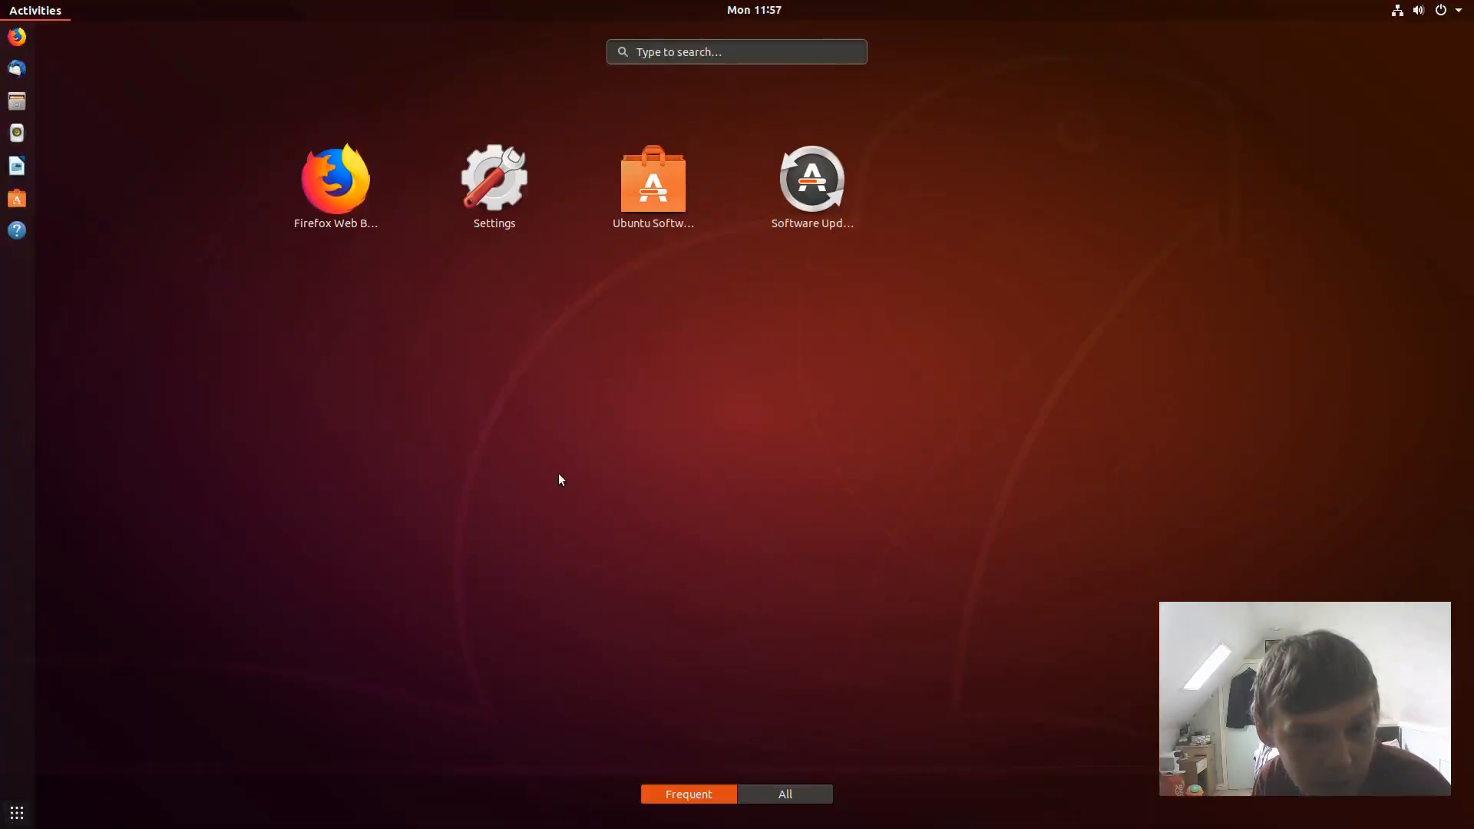
{"action": "key", "text": "Escape"}
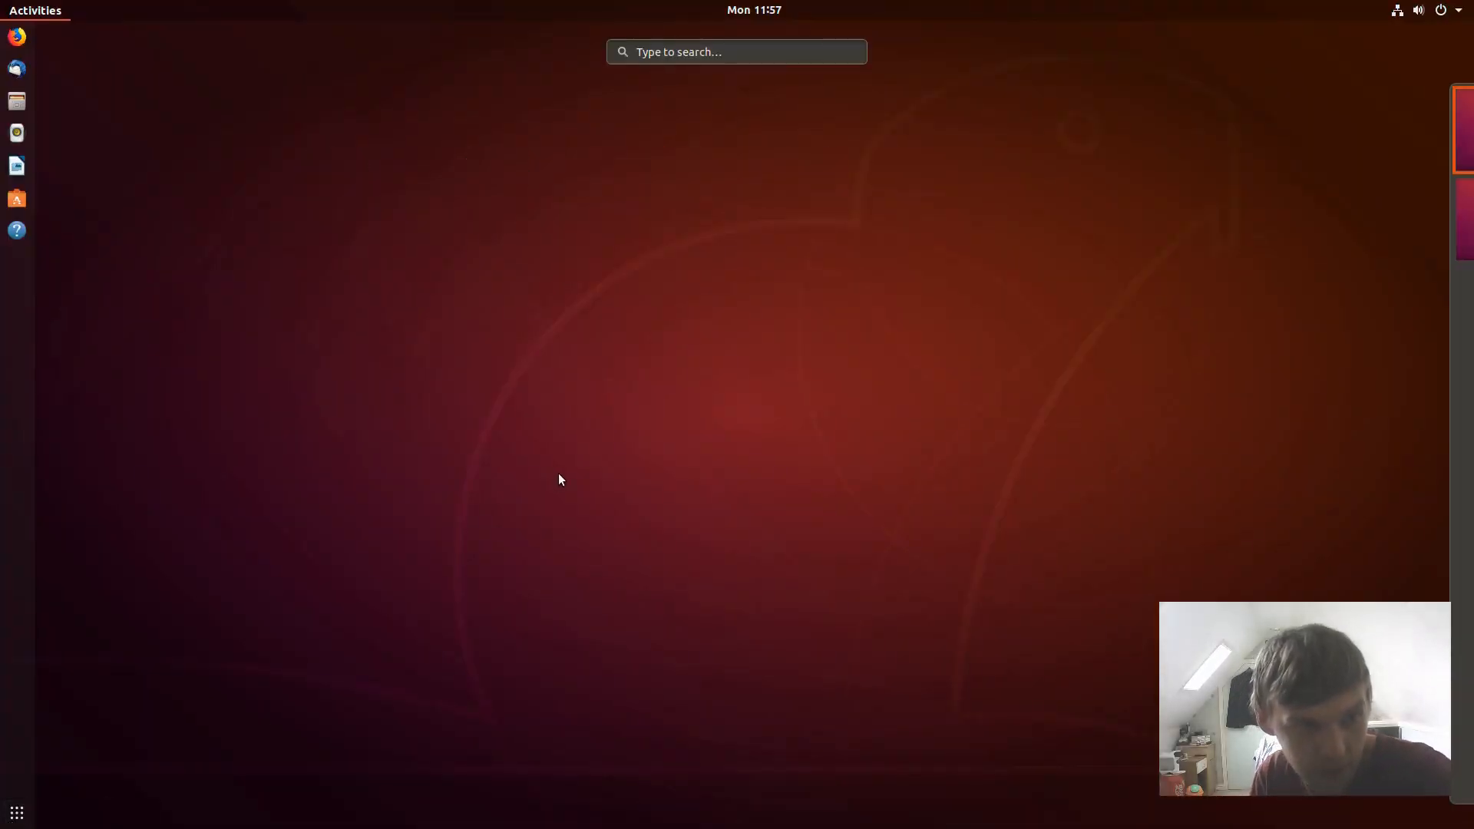
{"action": "key", "text": "Escape"}
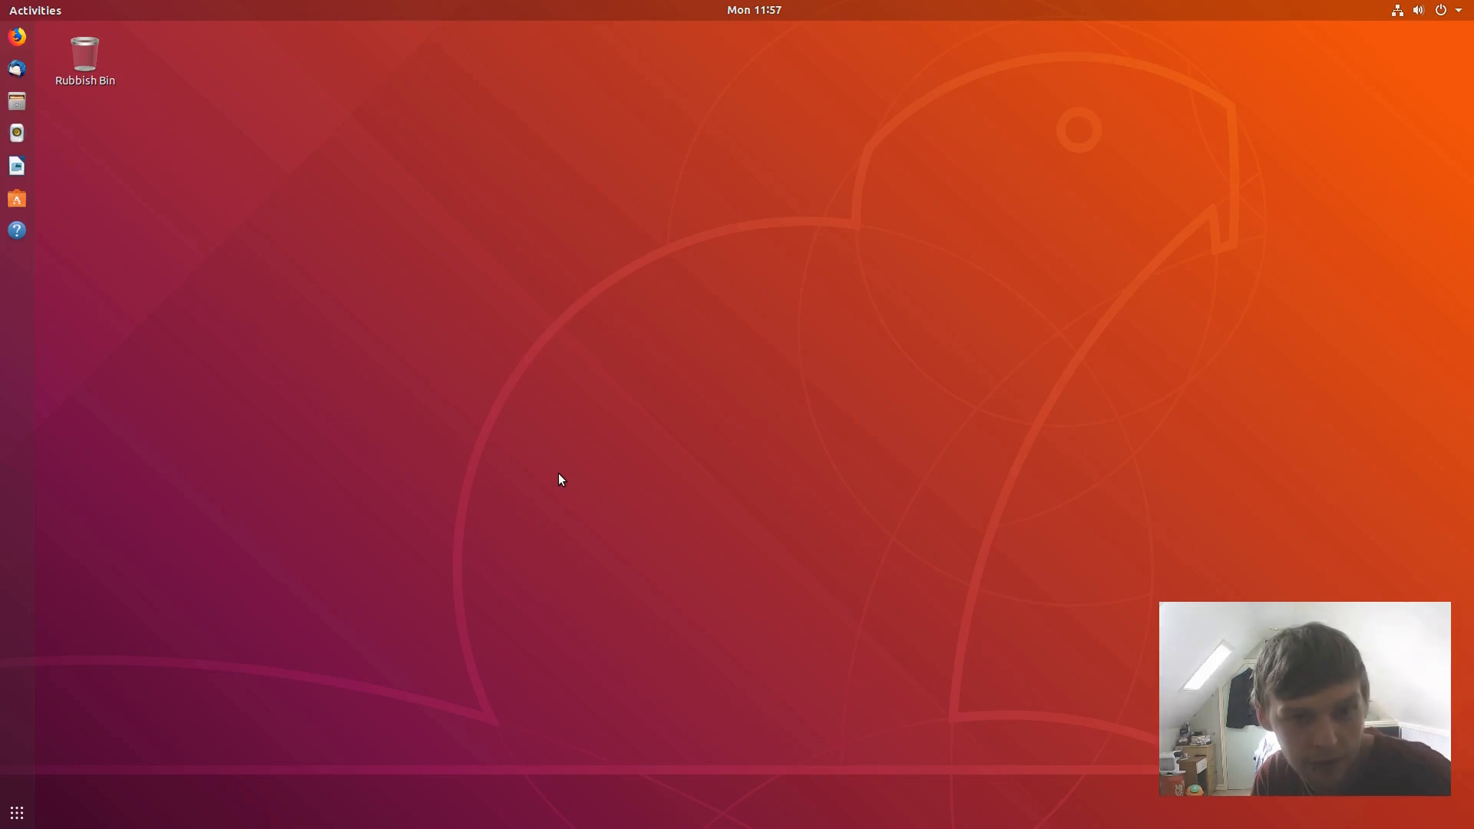
{"action": "key", "text": "ctrl+alt+t"}
{"action": "type", "text": "htop"}
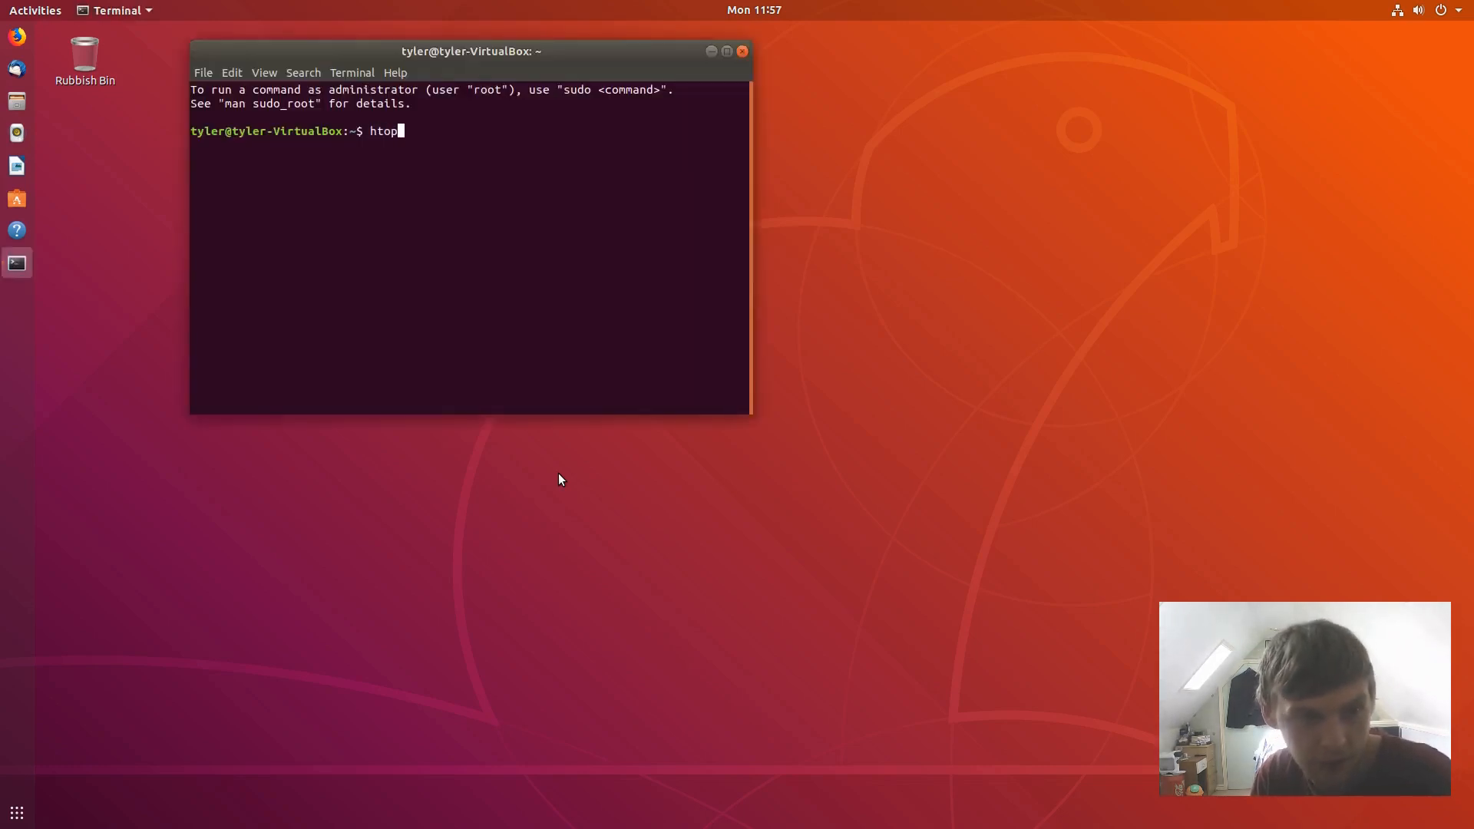
{"action": "key", "text": "Return"}
- Install htop with 'sudo apt-get install htop', run it, and move the terminal upper right
{"action": "type", "text": "su"}
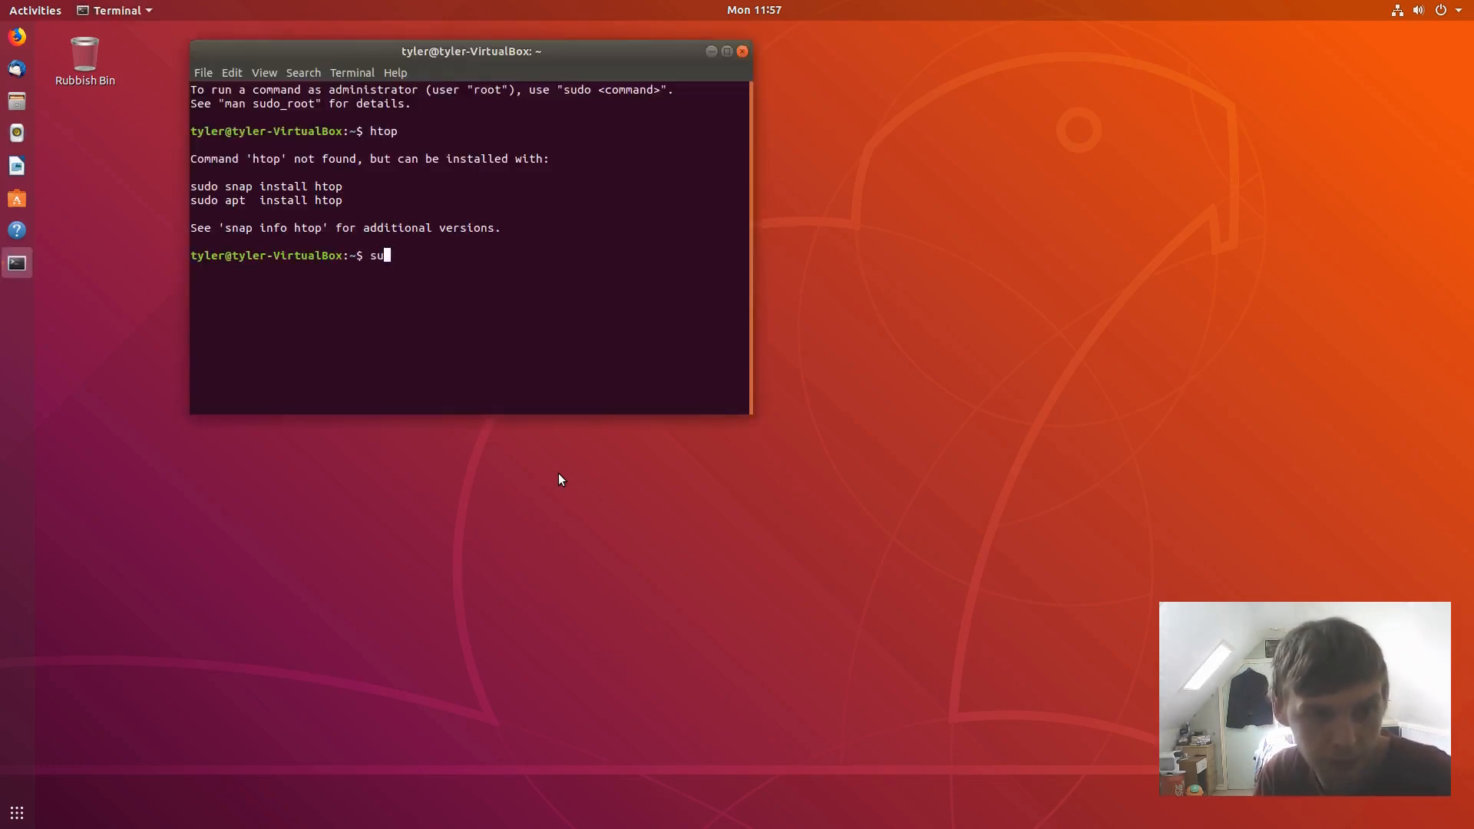
{"action": "type", "text": "do apt-ge"}
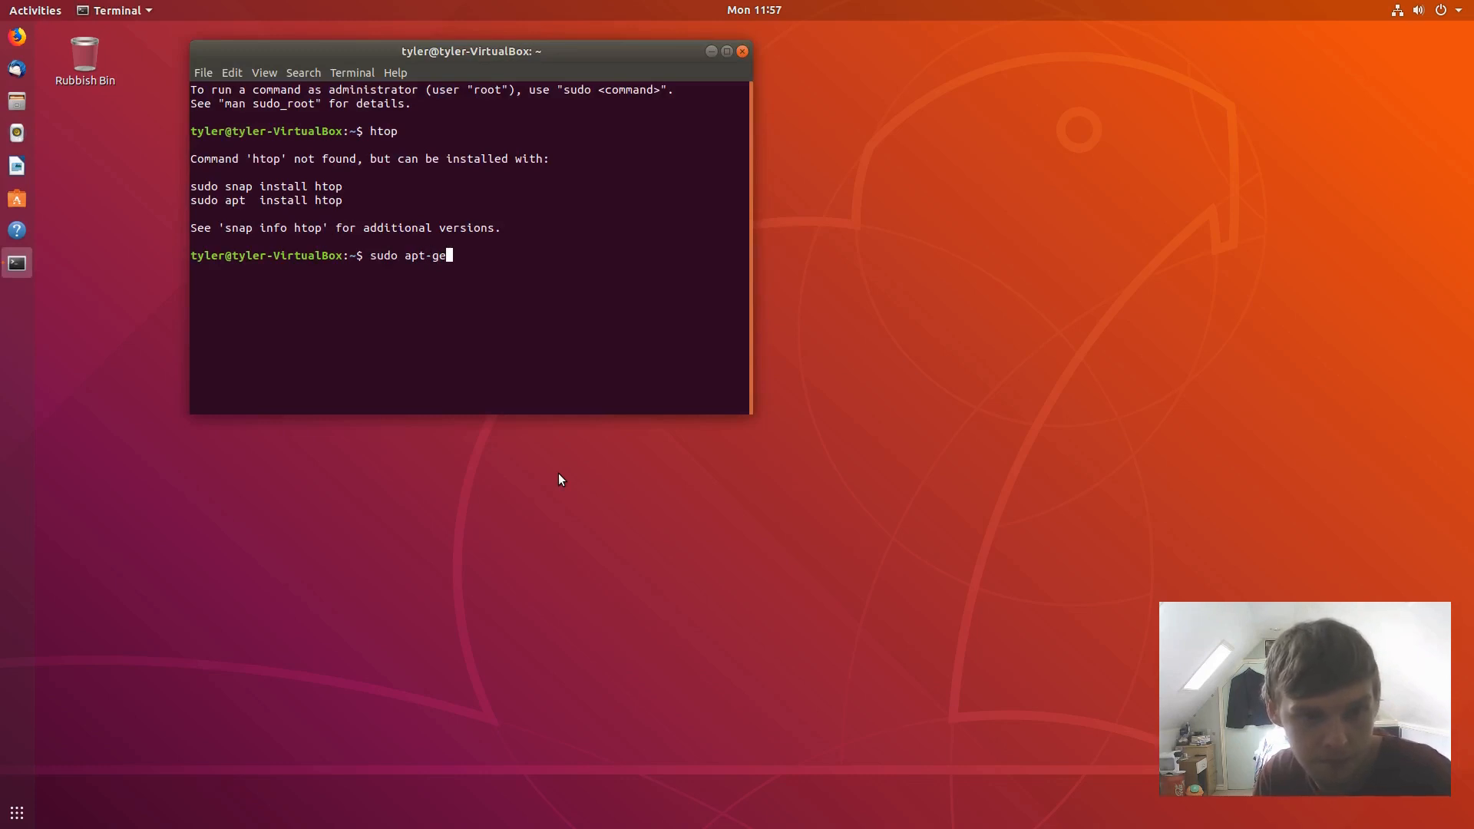
{"action": "type", "text": "t install htop"}
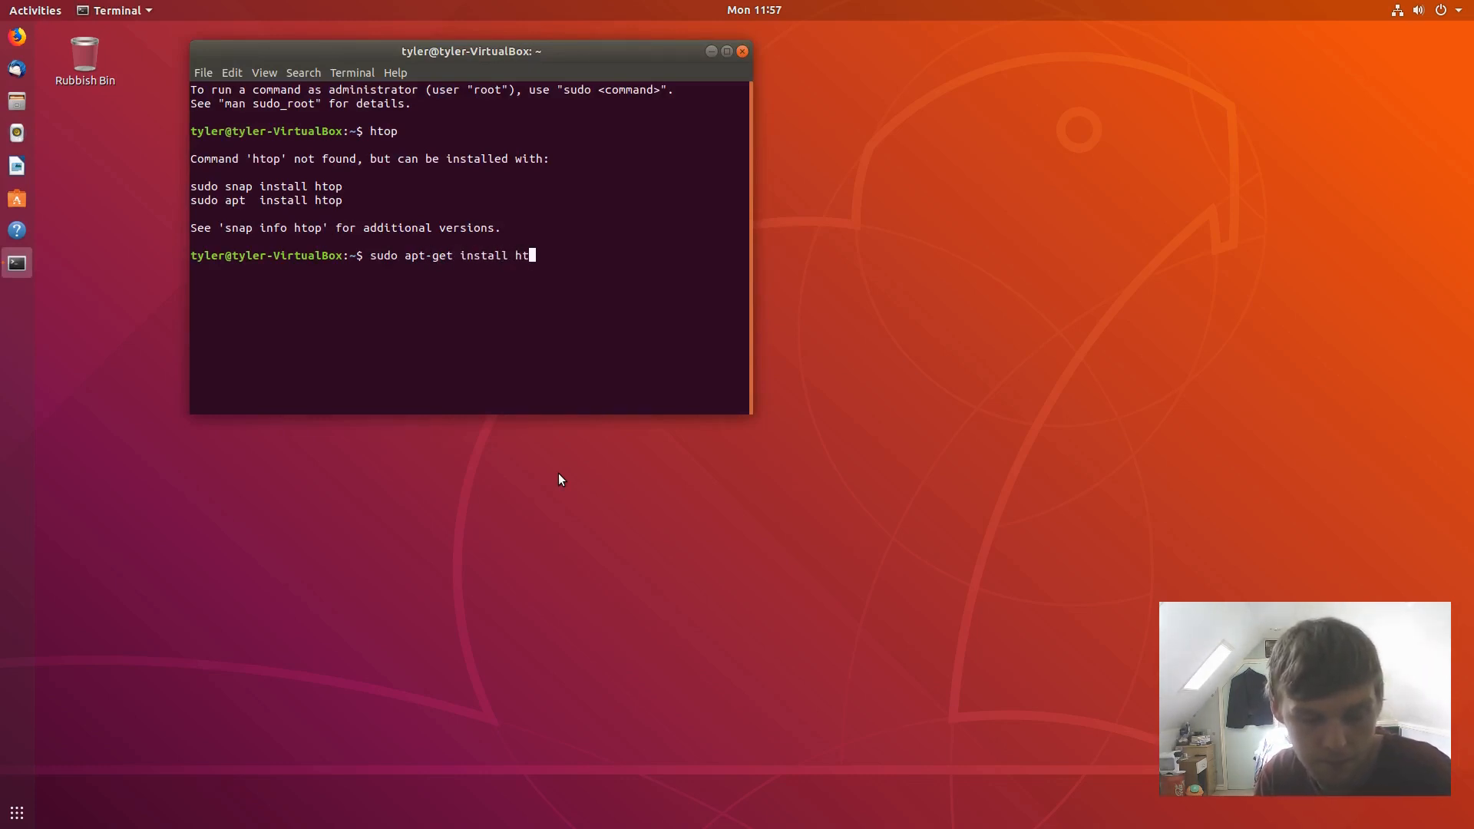
{"action": "key", "text": "Return"}
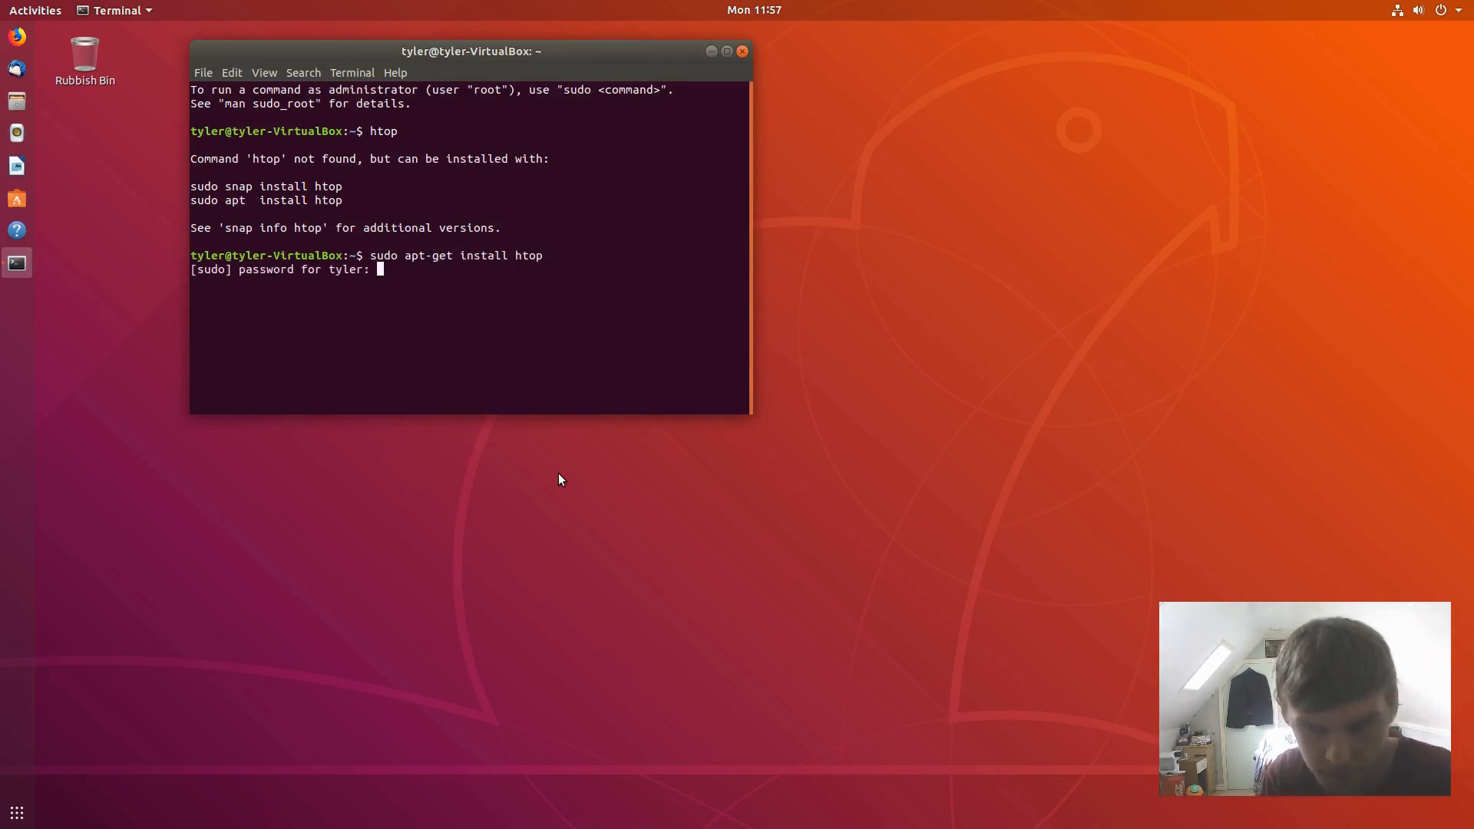
{"action": "key", "text": "Return"}
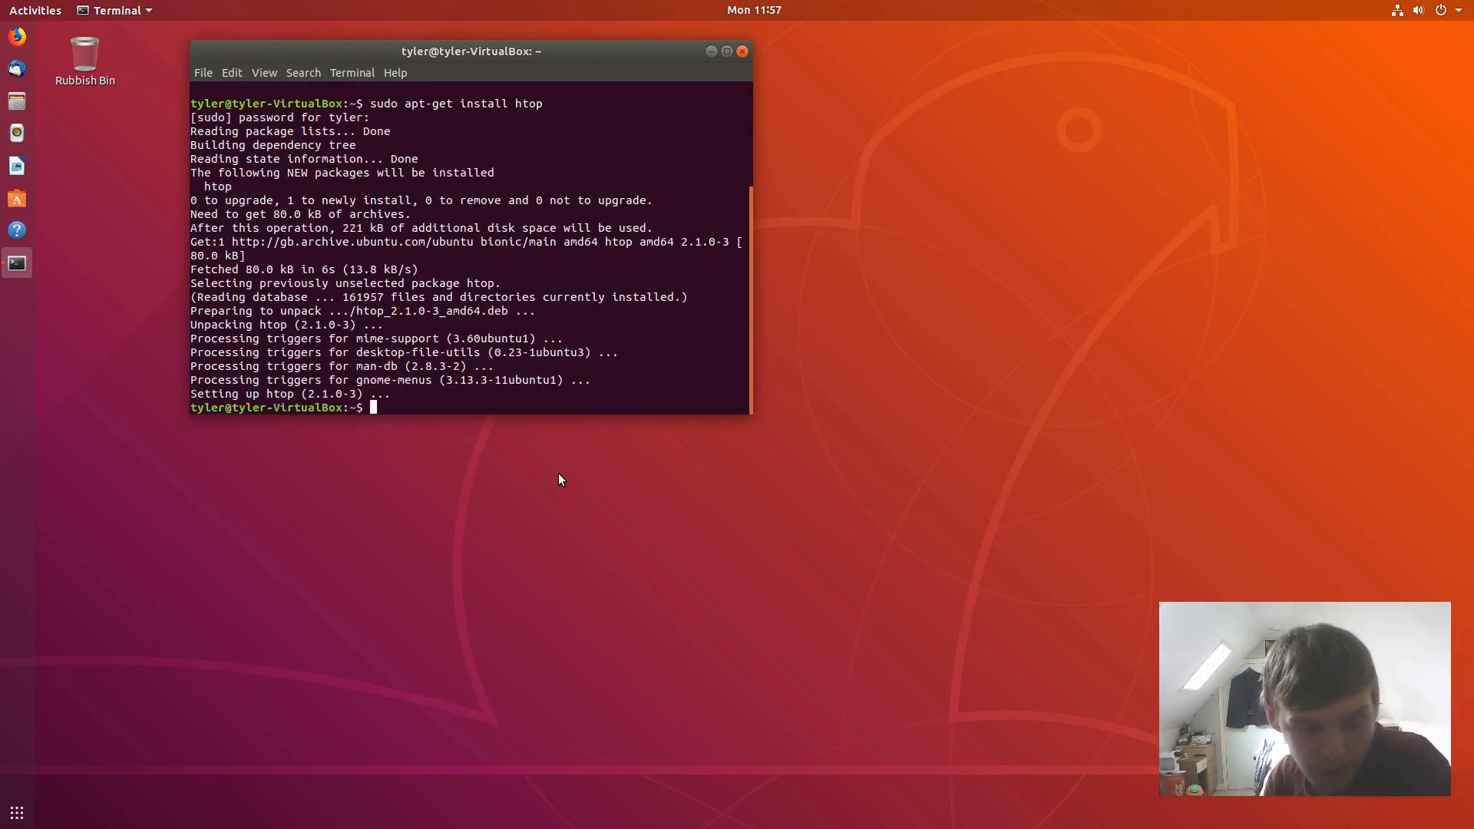
{"action": "type", "text": "htop"}
{"action": "key", "text": "Return"}
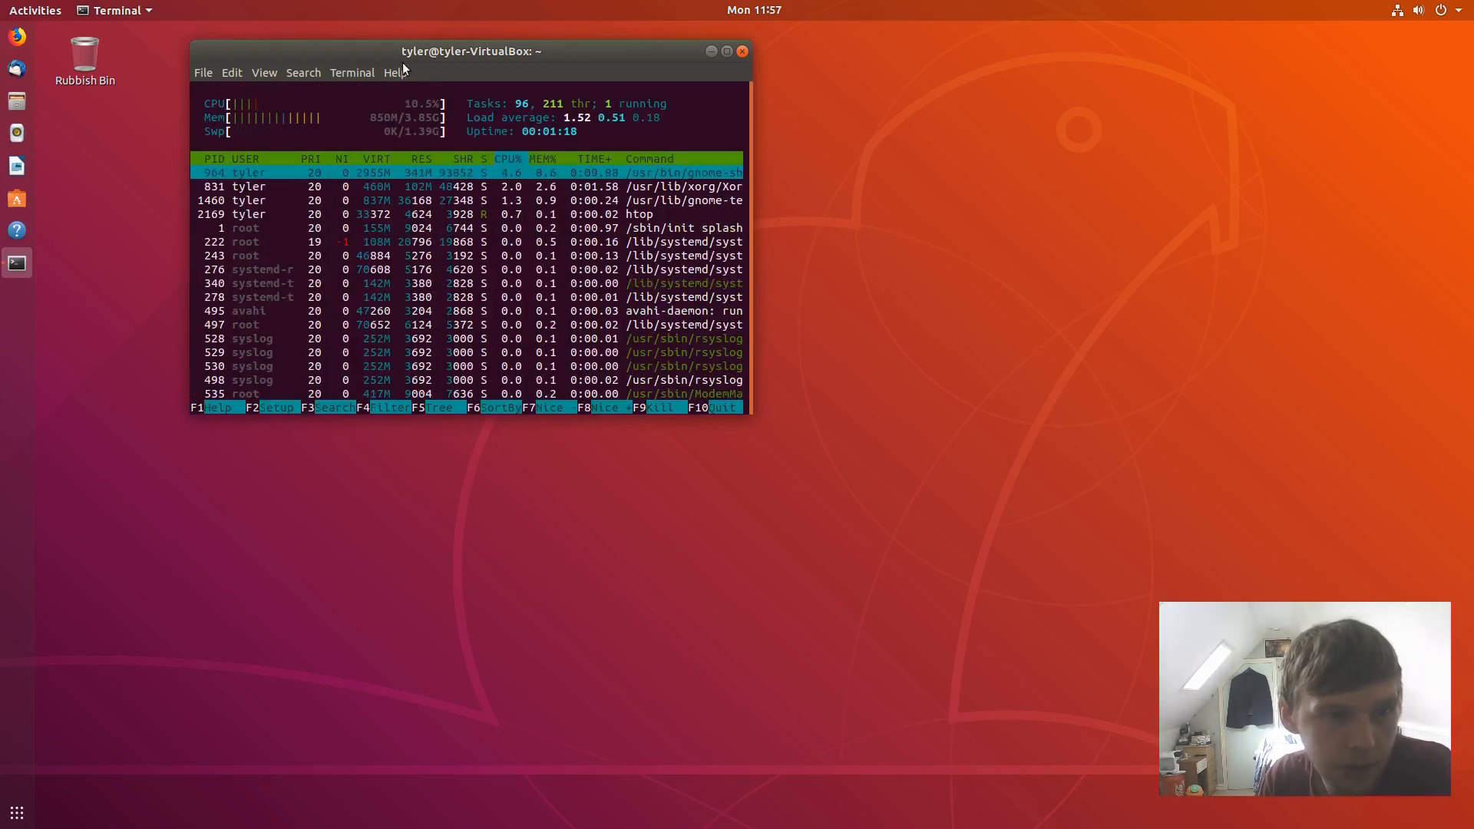
{"action": "left_click_drag", "start_coordinate": [438, 60], "coordinate": [1065, 79]}
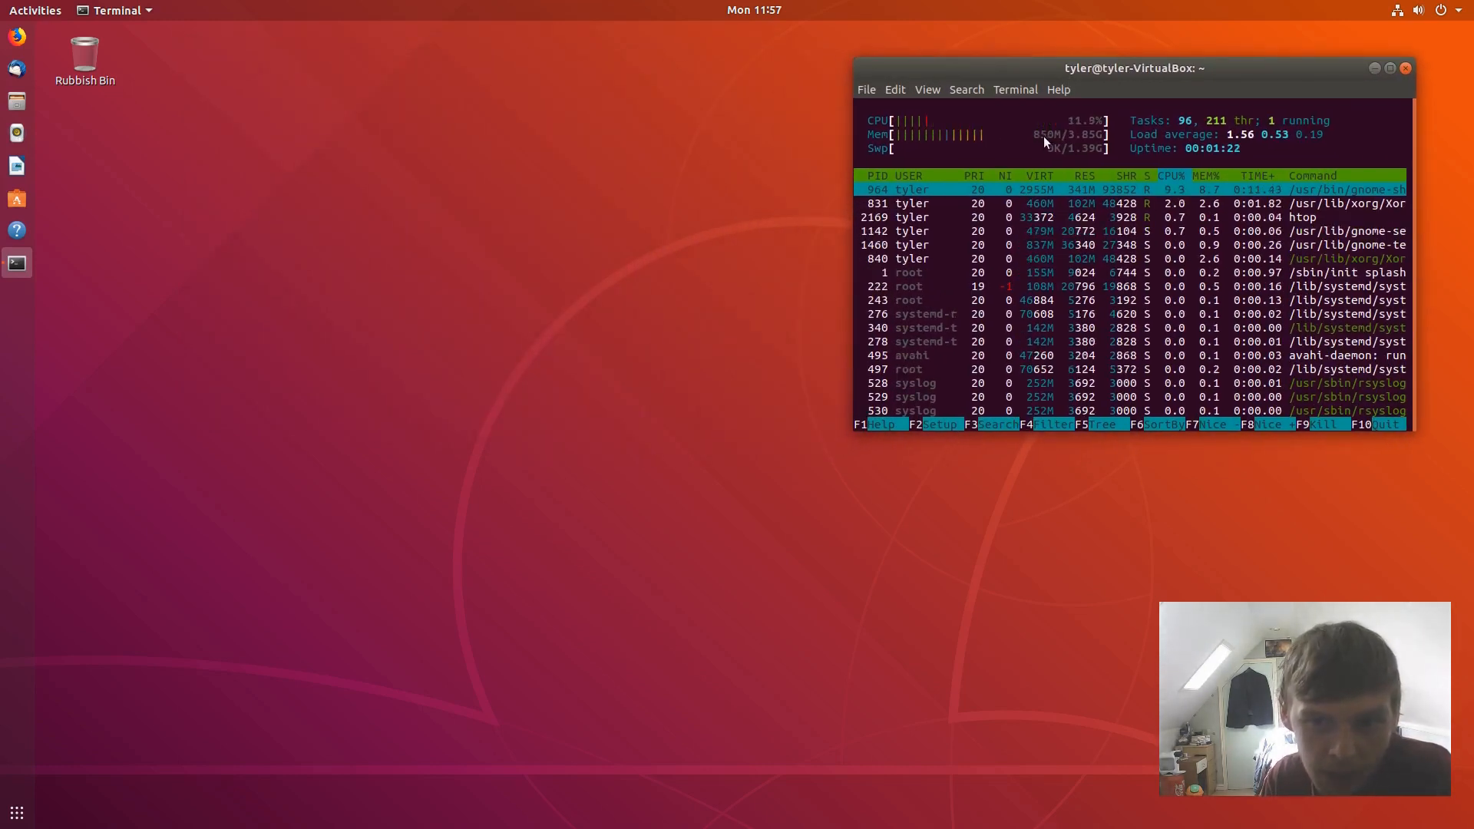
{"action": "left_click", "coordinate": [36, 11]}
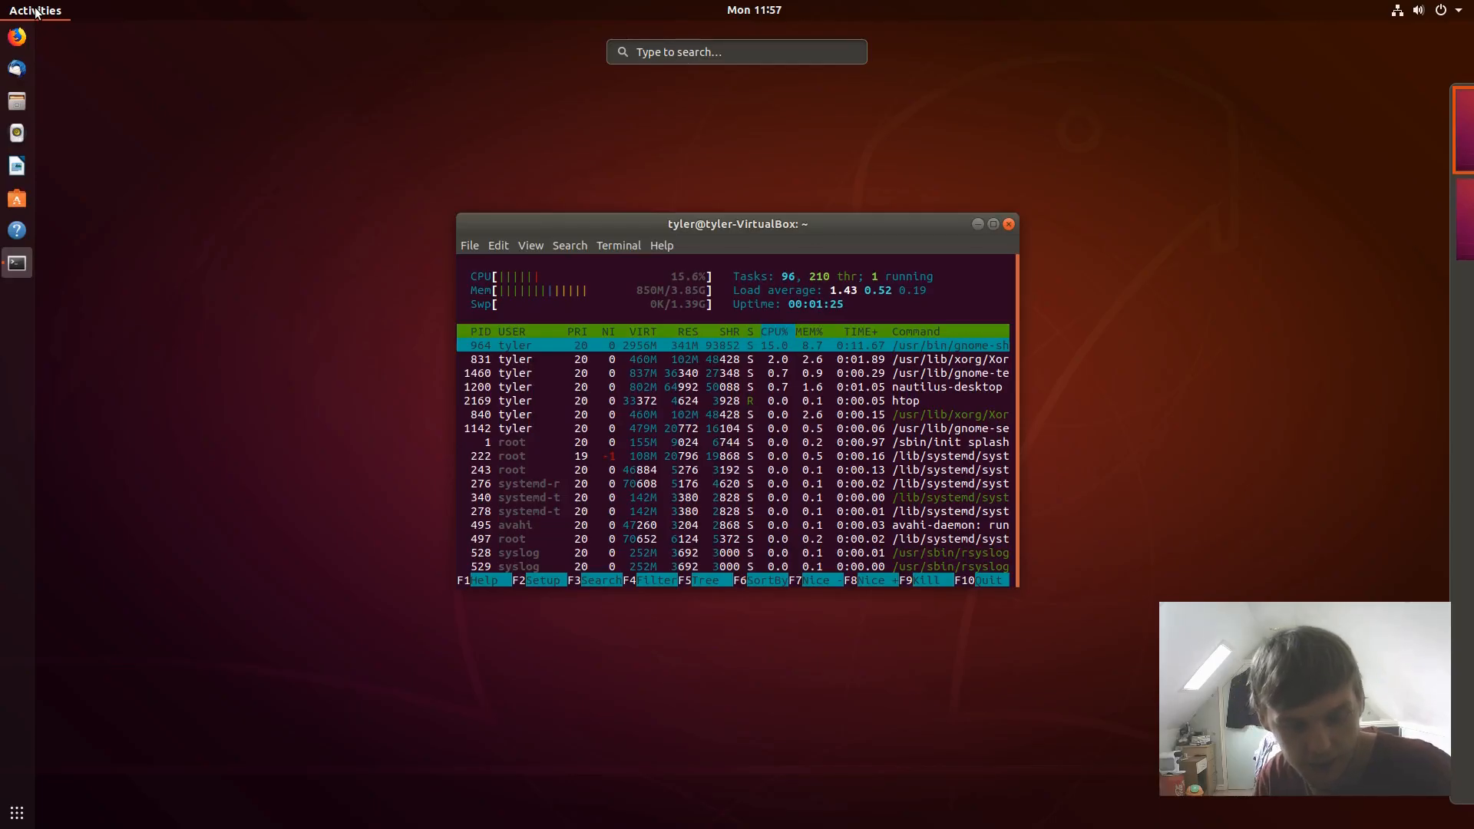
{"action": "key", "text": "Return"}
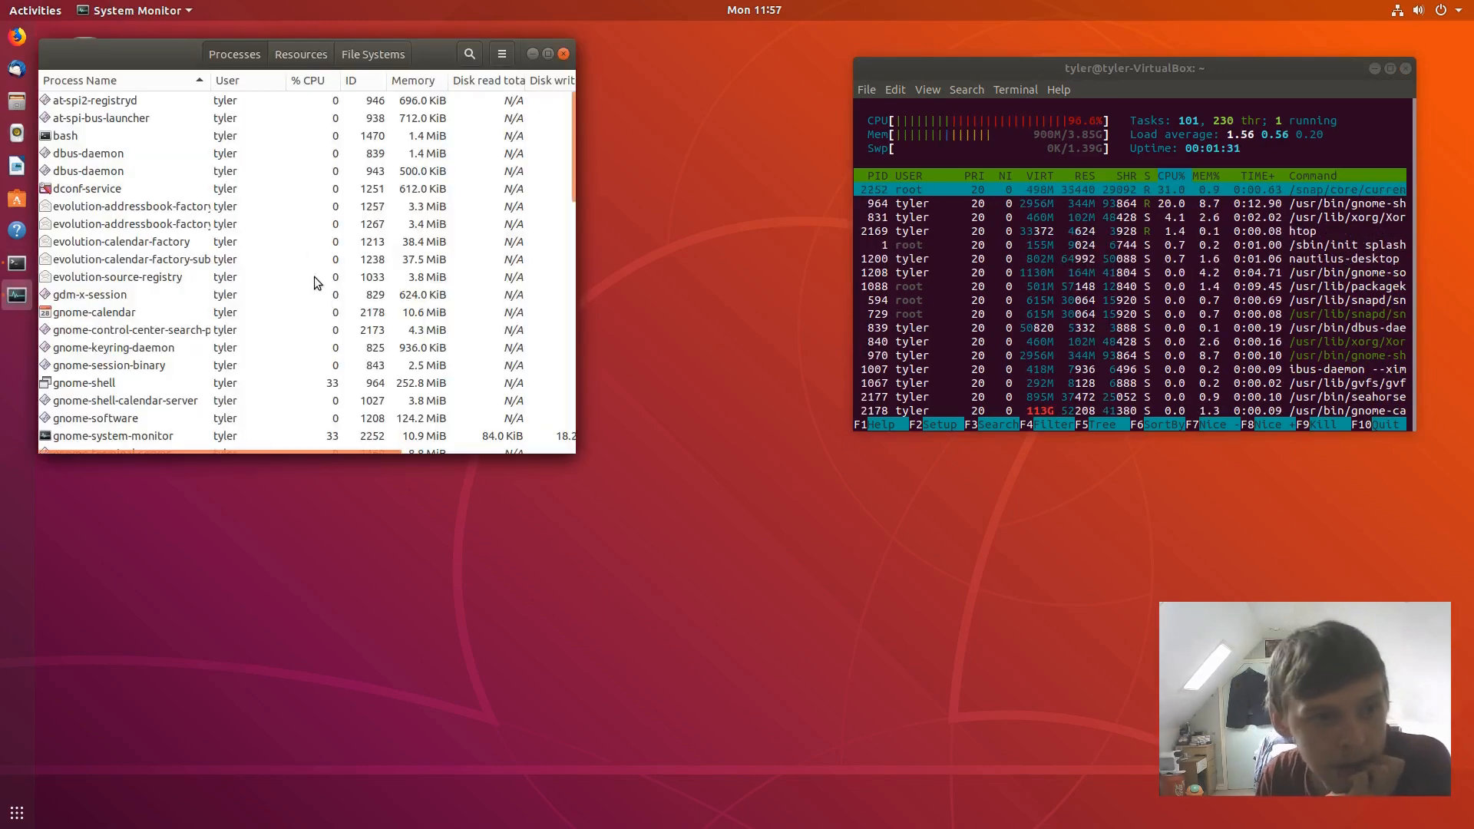
{"action": "left_click", "coordinate": [299, 53]}
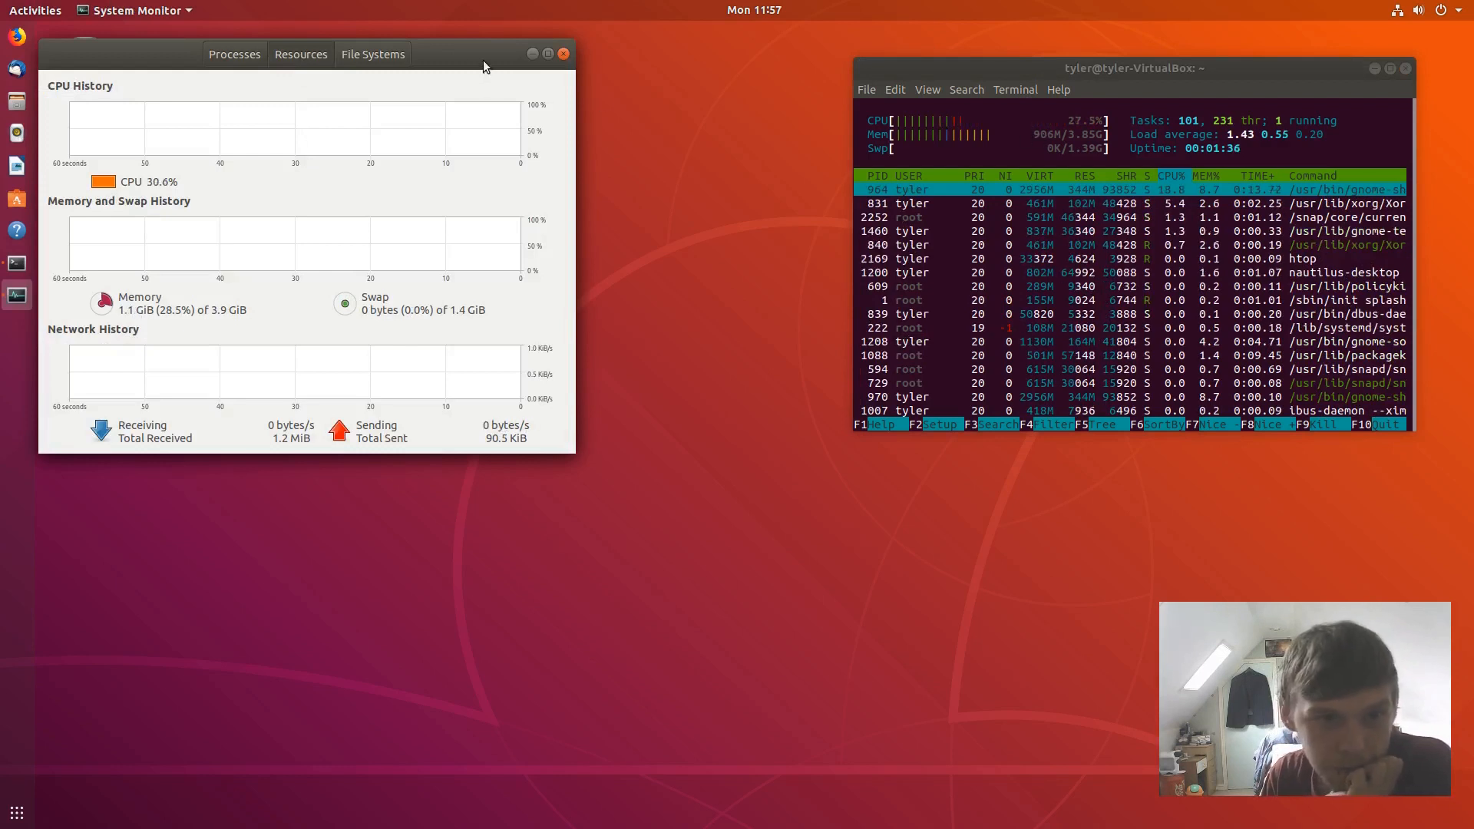
{"action": "left_click_drag", "start_coordinate": [477, 52], "coordinate": [637, 42]}
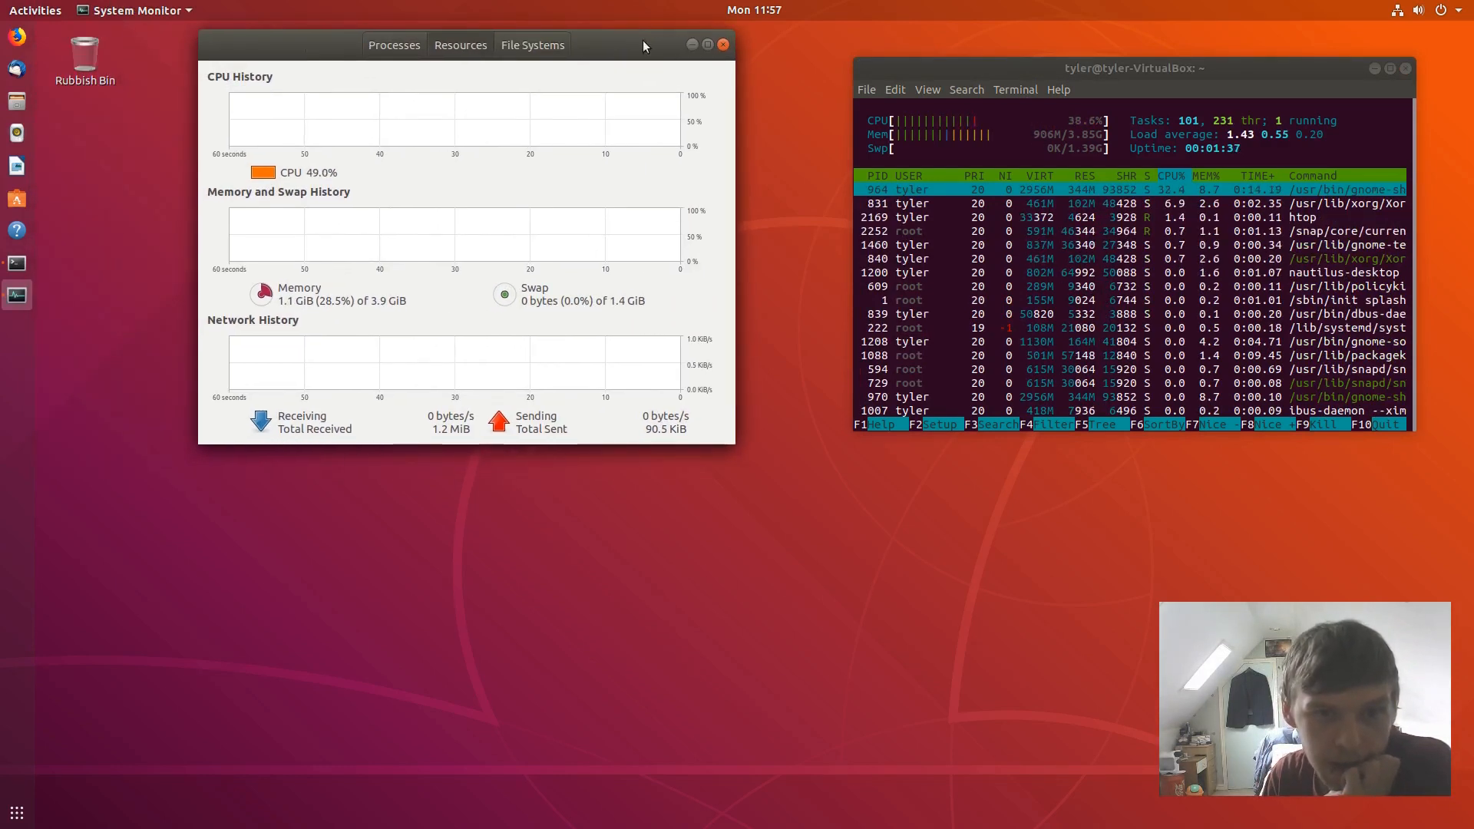
{"action": "left_click", "coordinate": [723, 46]}
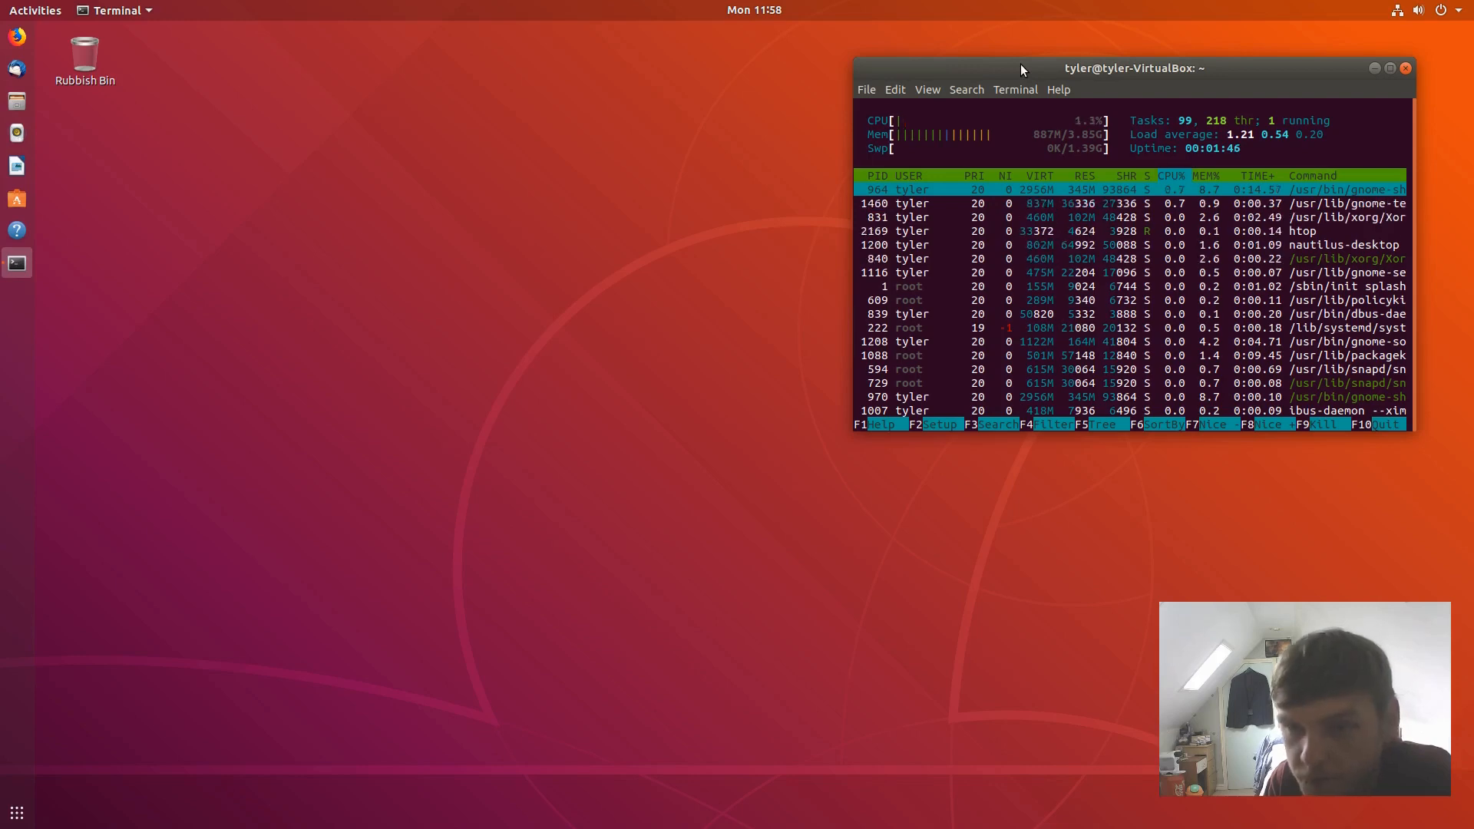
- In a second terminal, run 'sudo apt-get install obs-studio', enter the password and confirm with y
{"action": "left_click", "coordinate": [17, 11]}
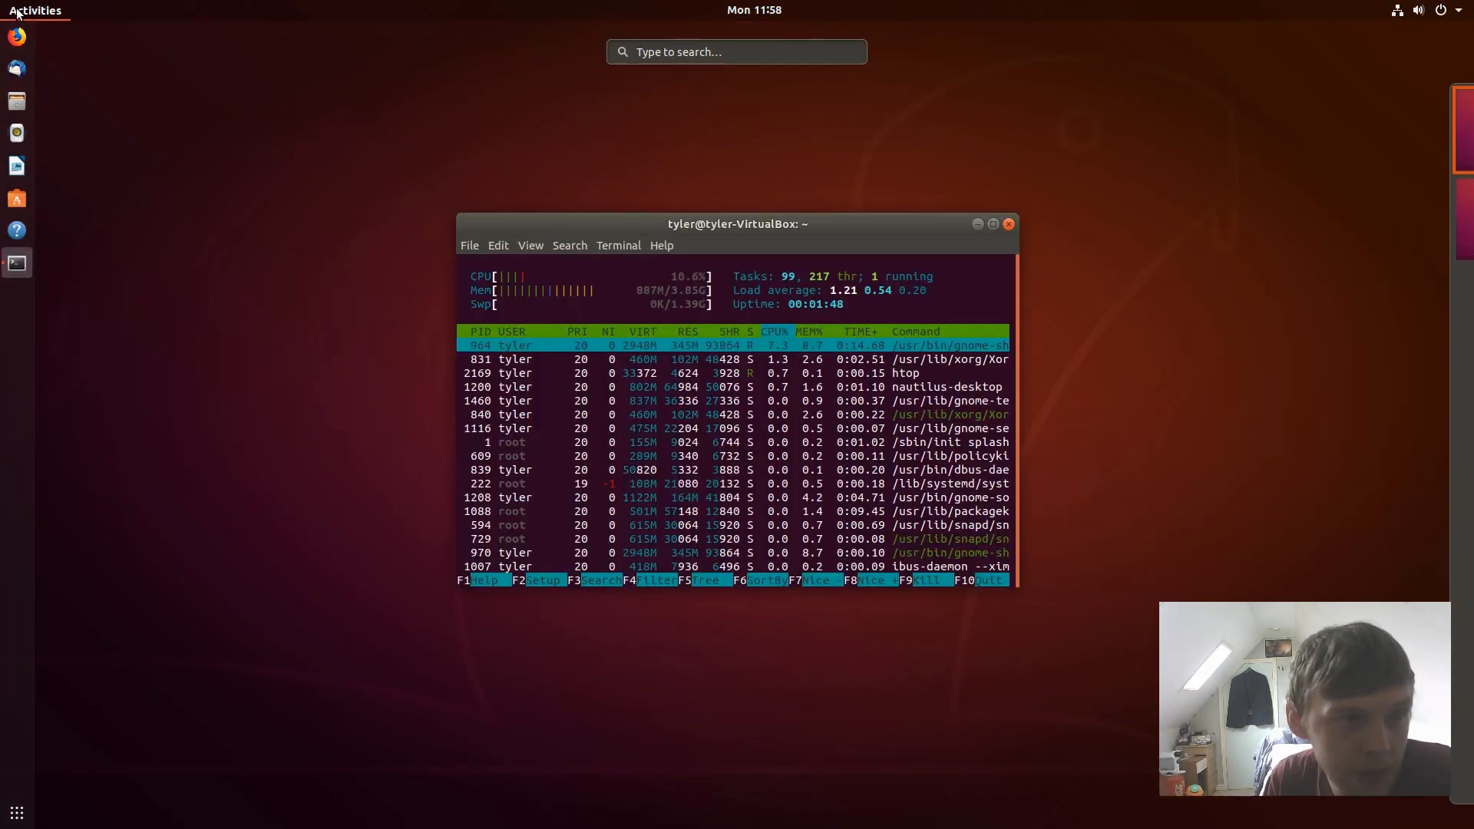
{"action": "left_click", "coordinate": [17, 13]}
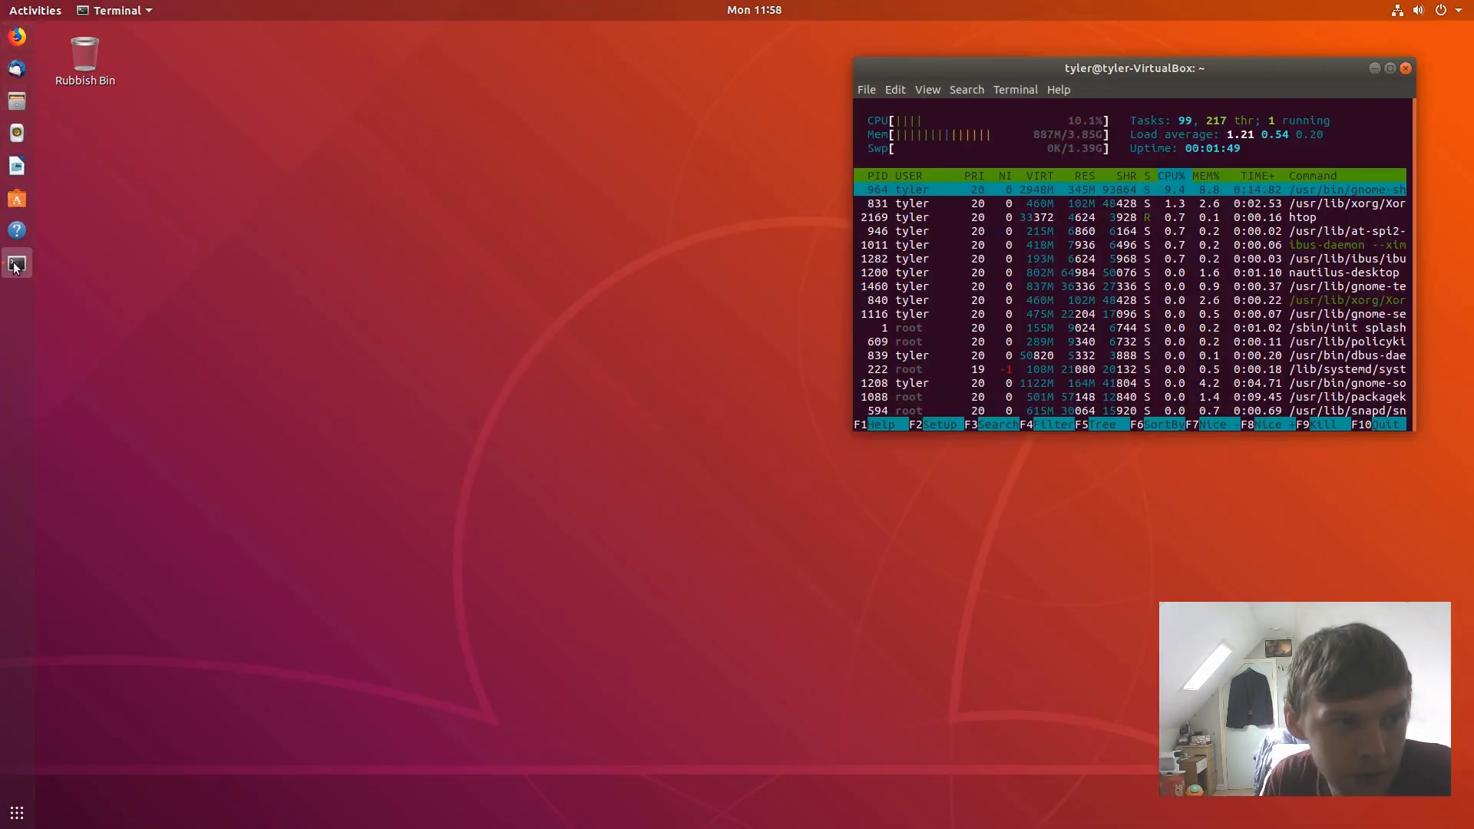
{"action": "left_click", "coordinate": [190, 216]}
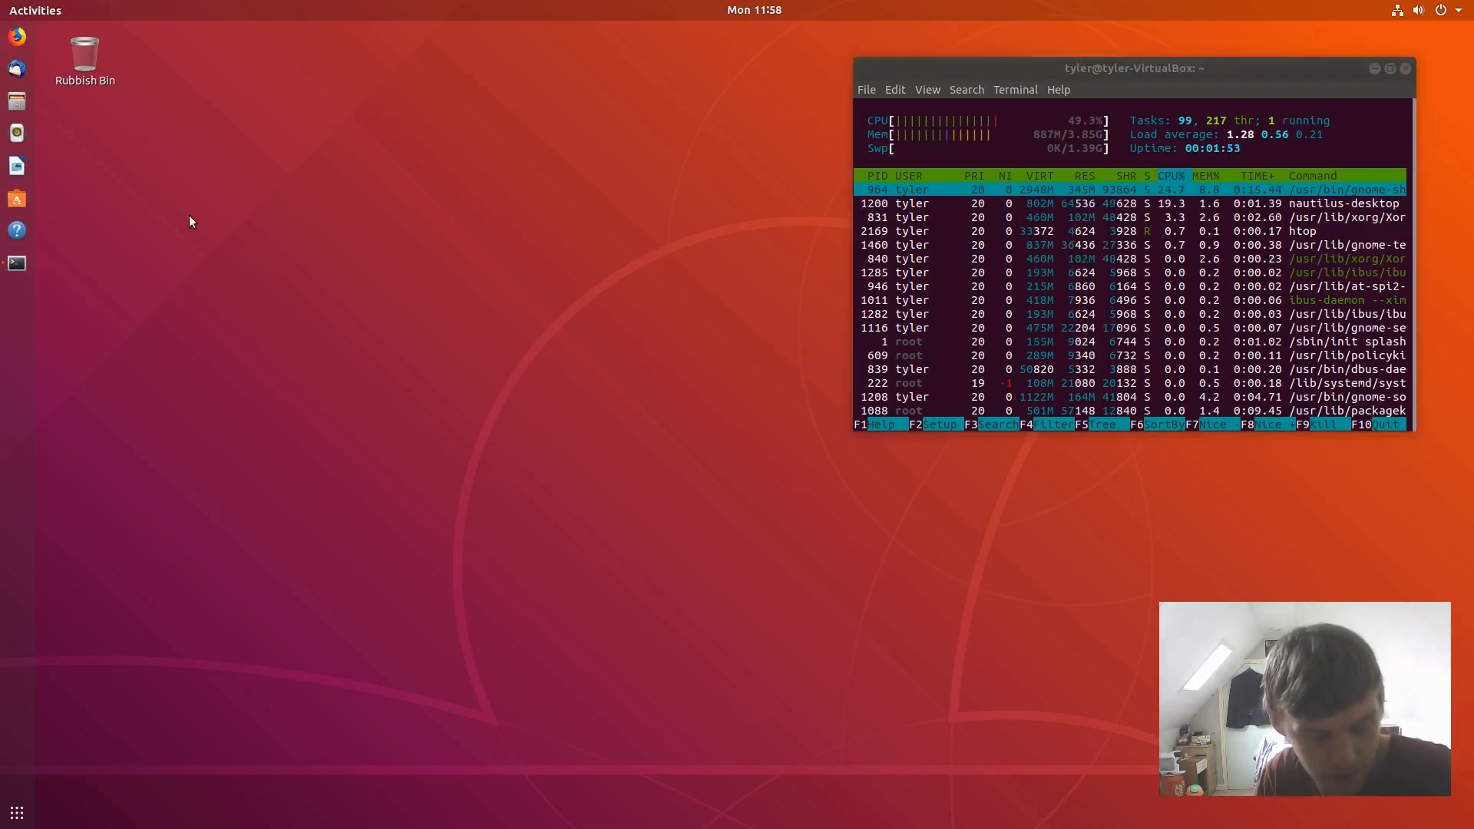
{"action": "key", "text": "ctrl+alt+t"}
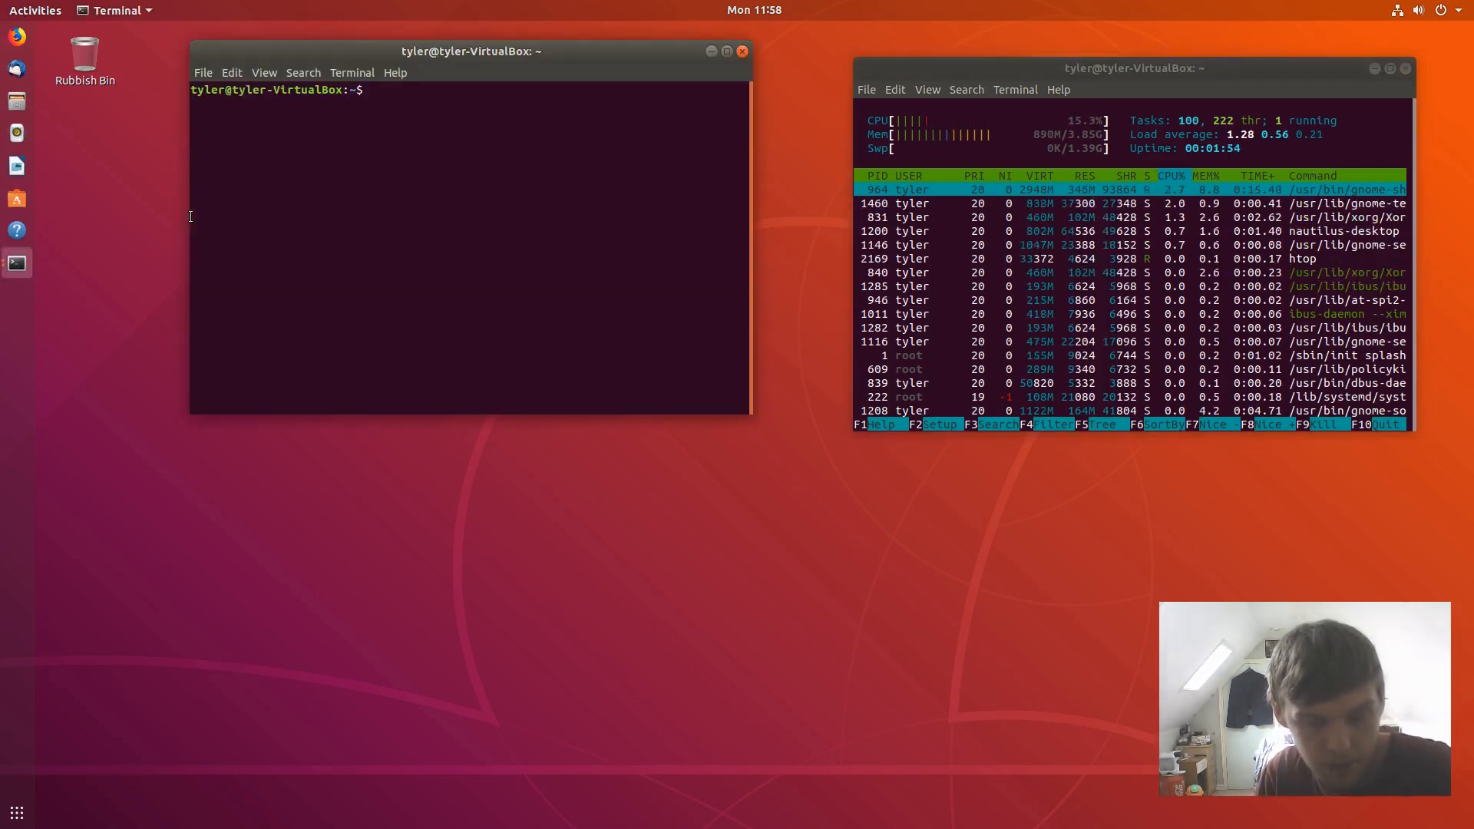
{"action": "type", "text": "sudo apt-g"}
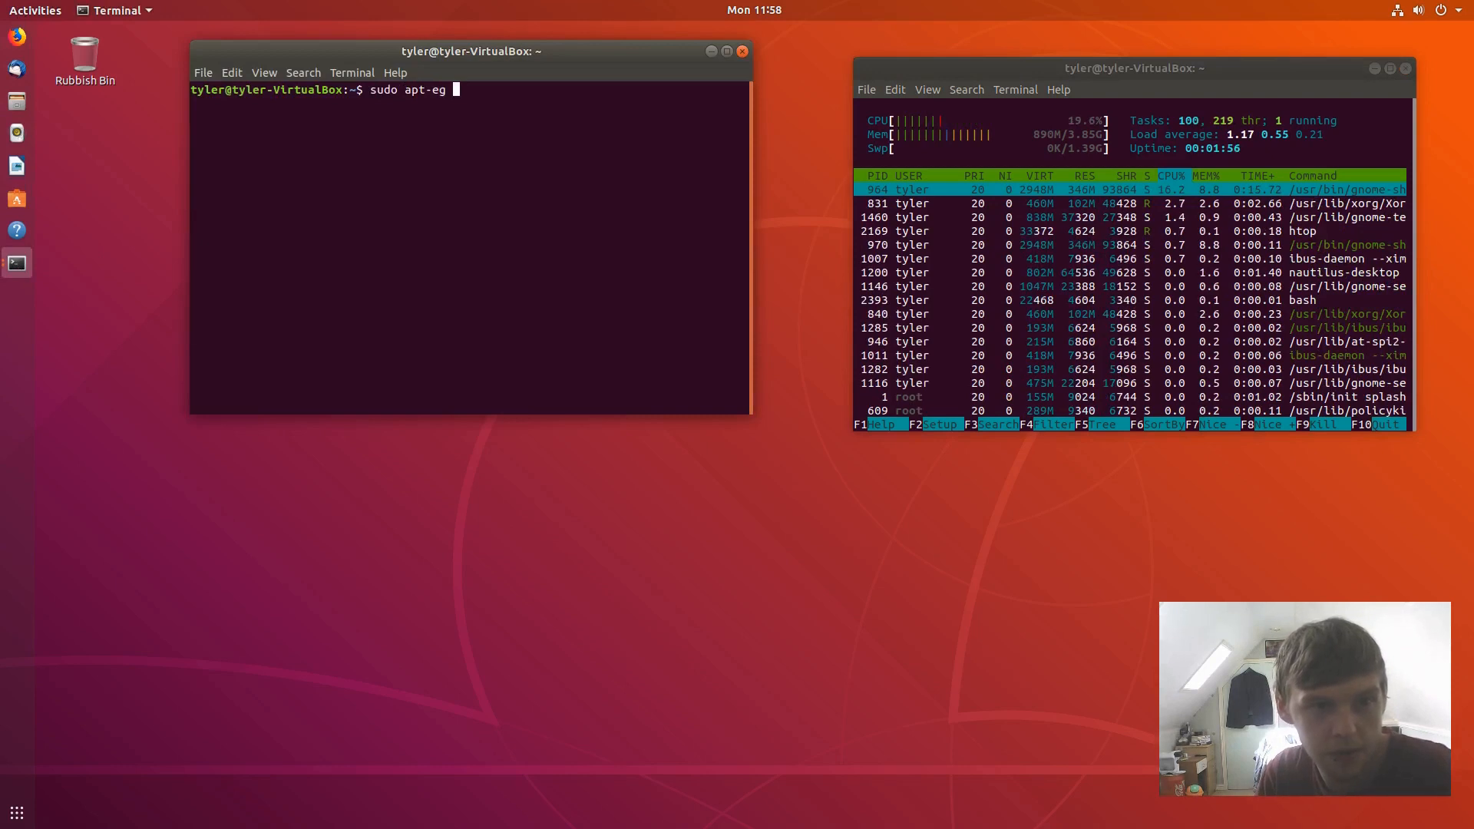
{"action": "key", "text": "BackSpace"}
{"action": "type", "text": "get instal"}
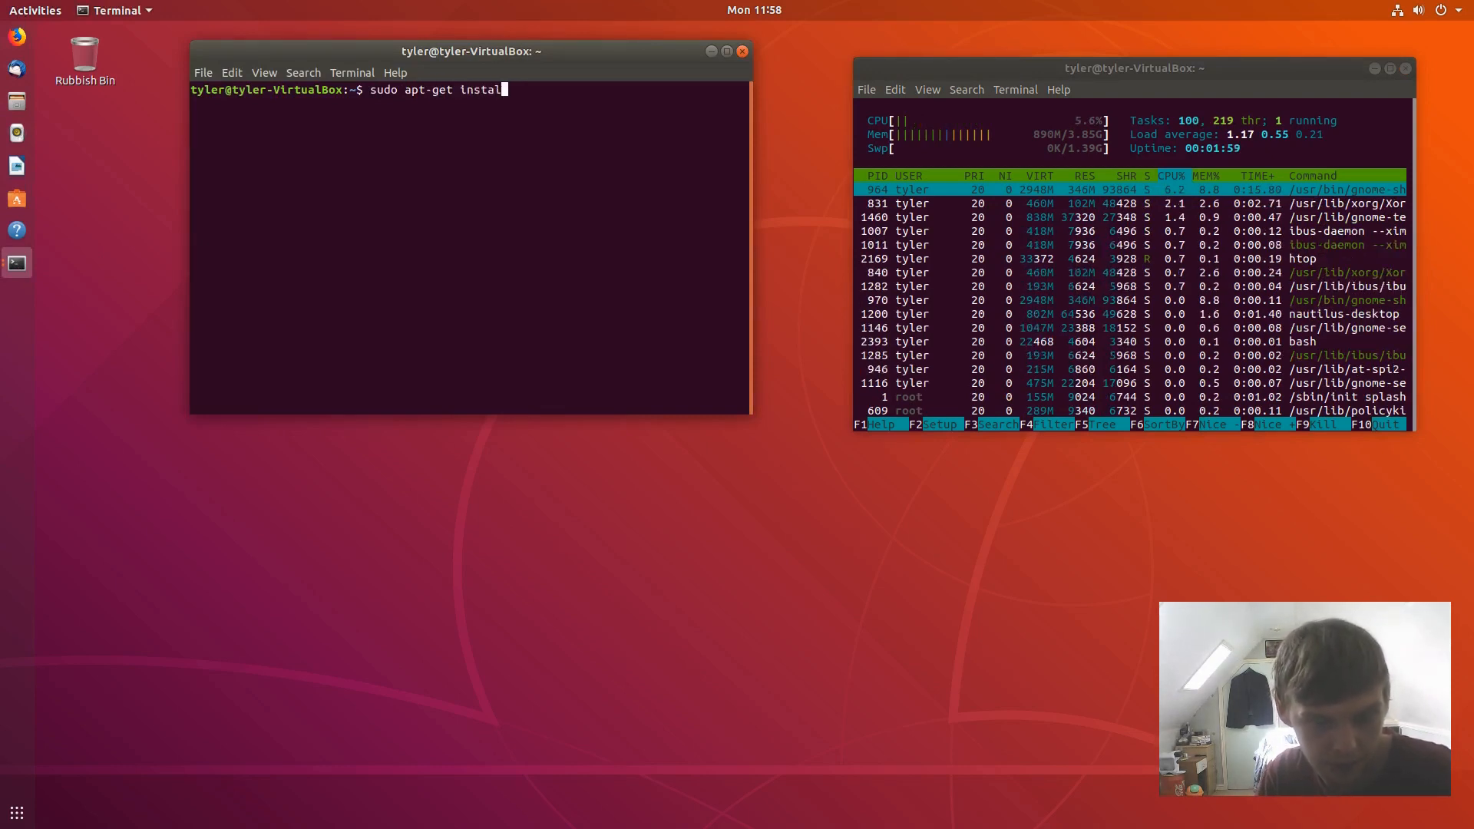
{"action": "type", "text": "l obs-s"}
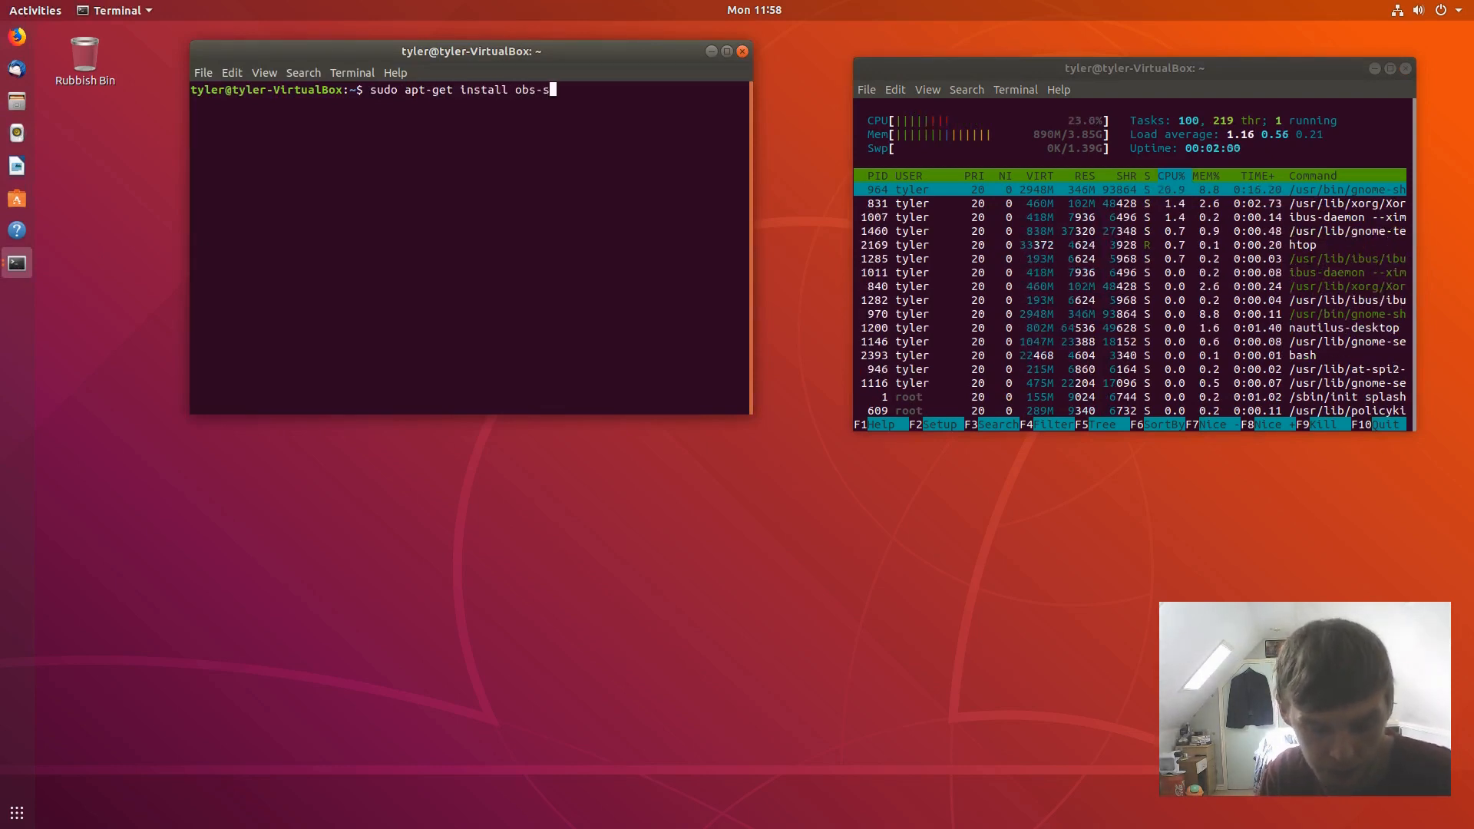
{"action": "type", "text": "tudio"}
{"action": "key", "text": "Return"}
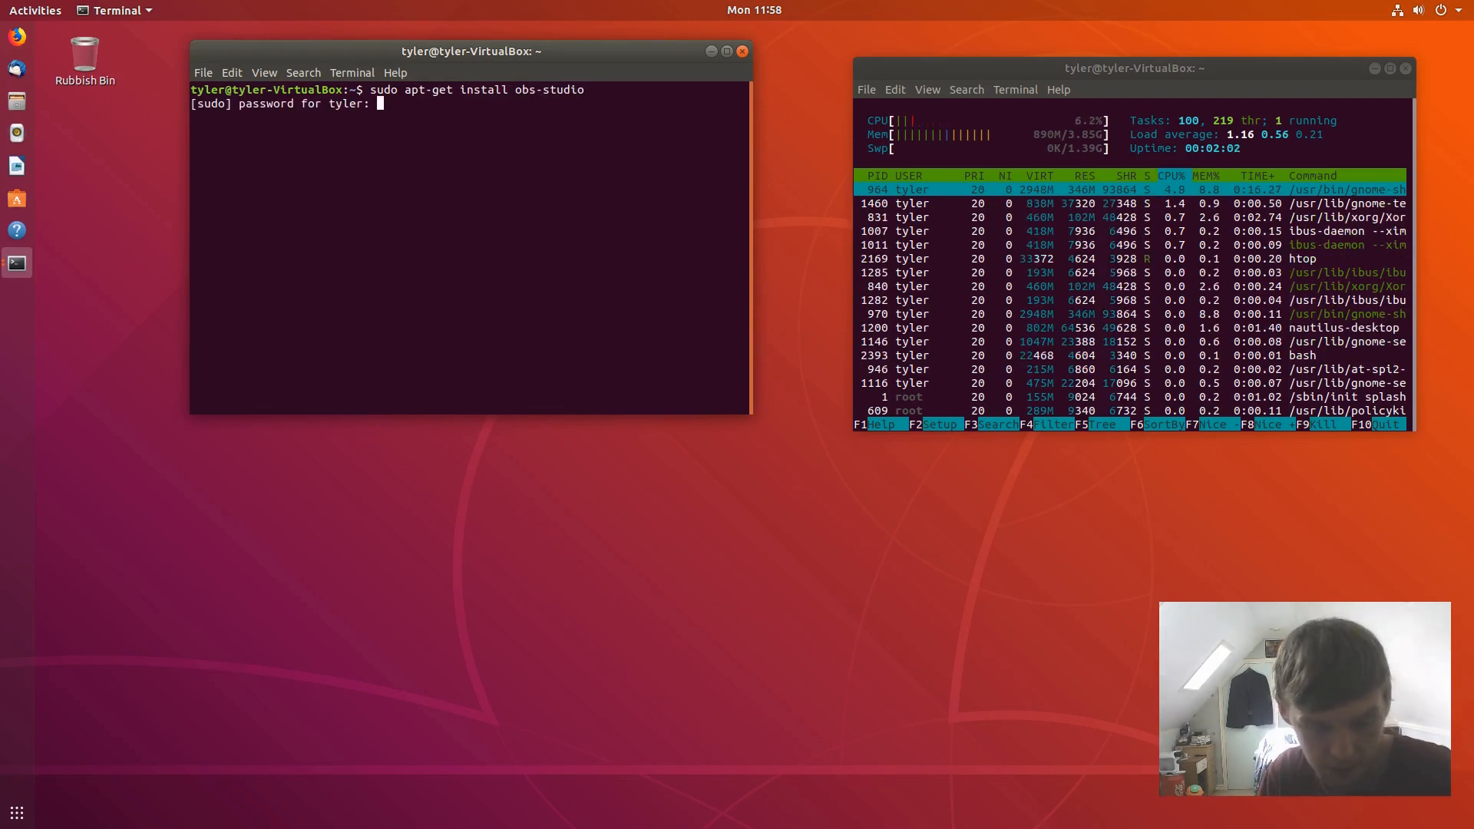
{"action": "key", "text": "Return"}
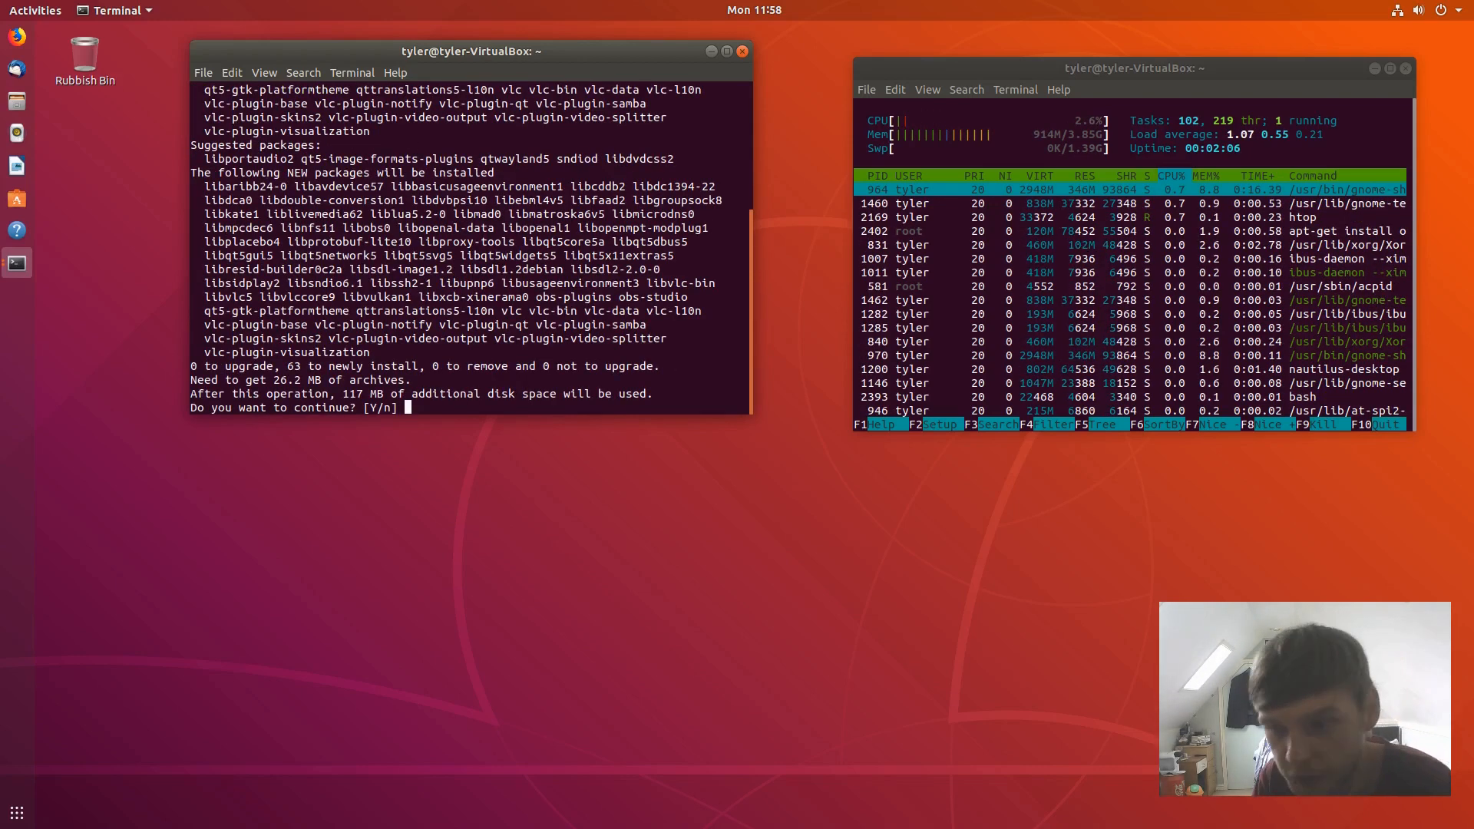
{"action": "type", "text": "y"}
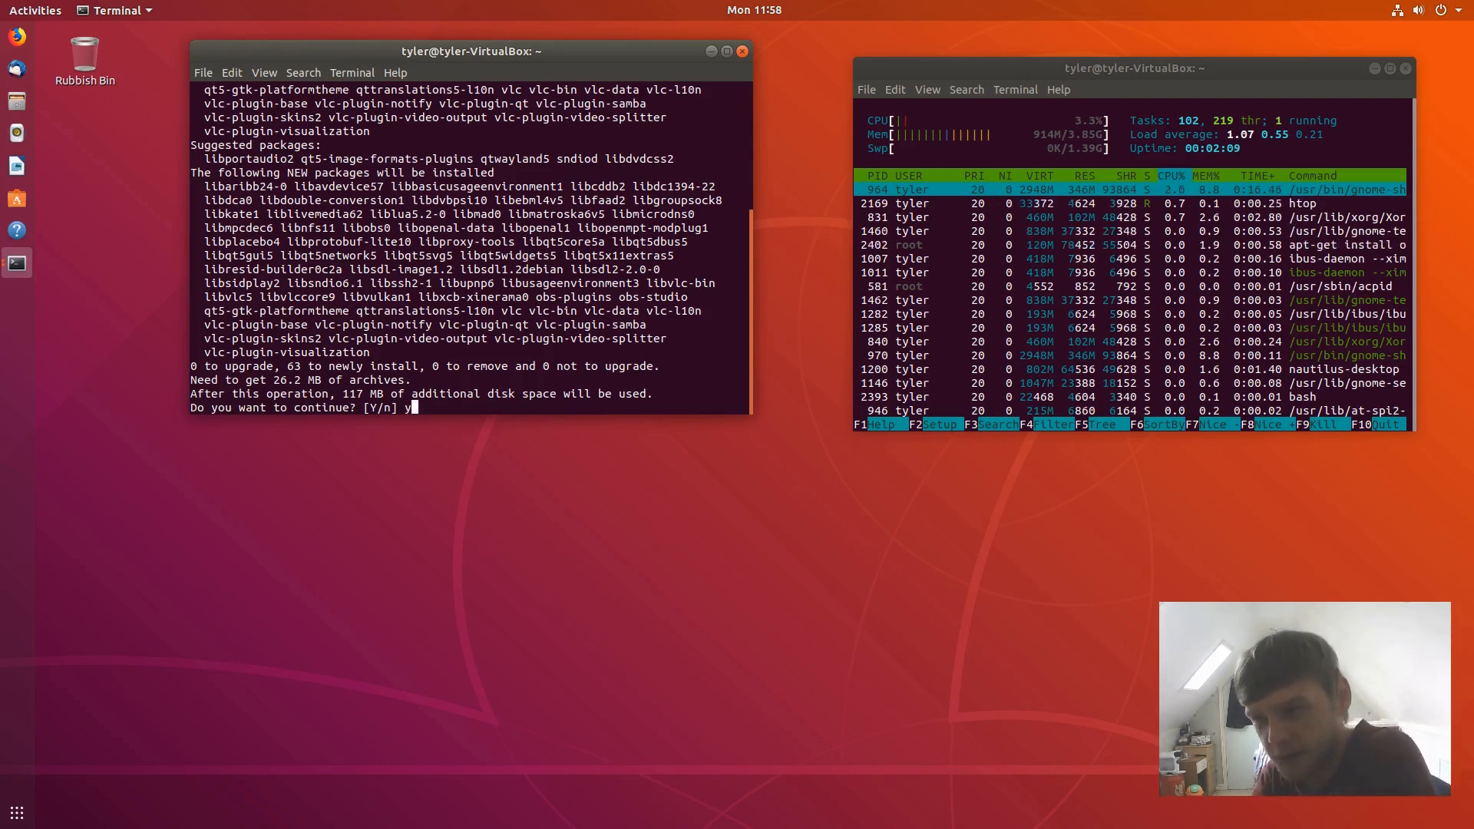
{"action": "key", "text": "Return"}
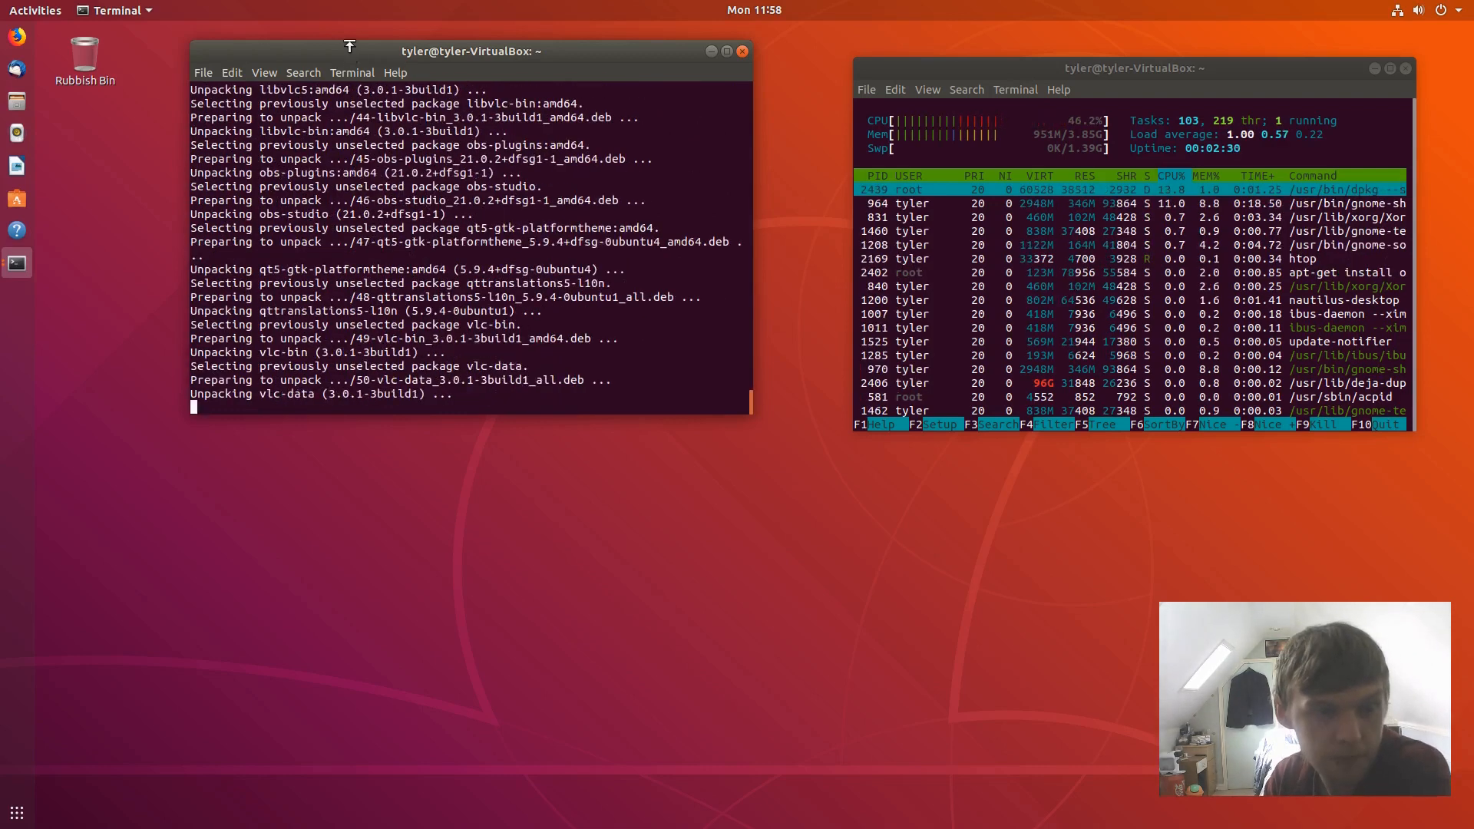
- Switch to the empty second workspace from the Activities overview
{"action": "left_click", "coordinate": [6, 10]}
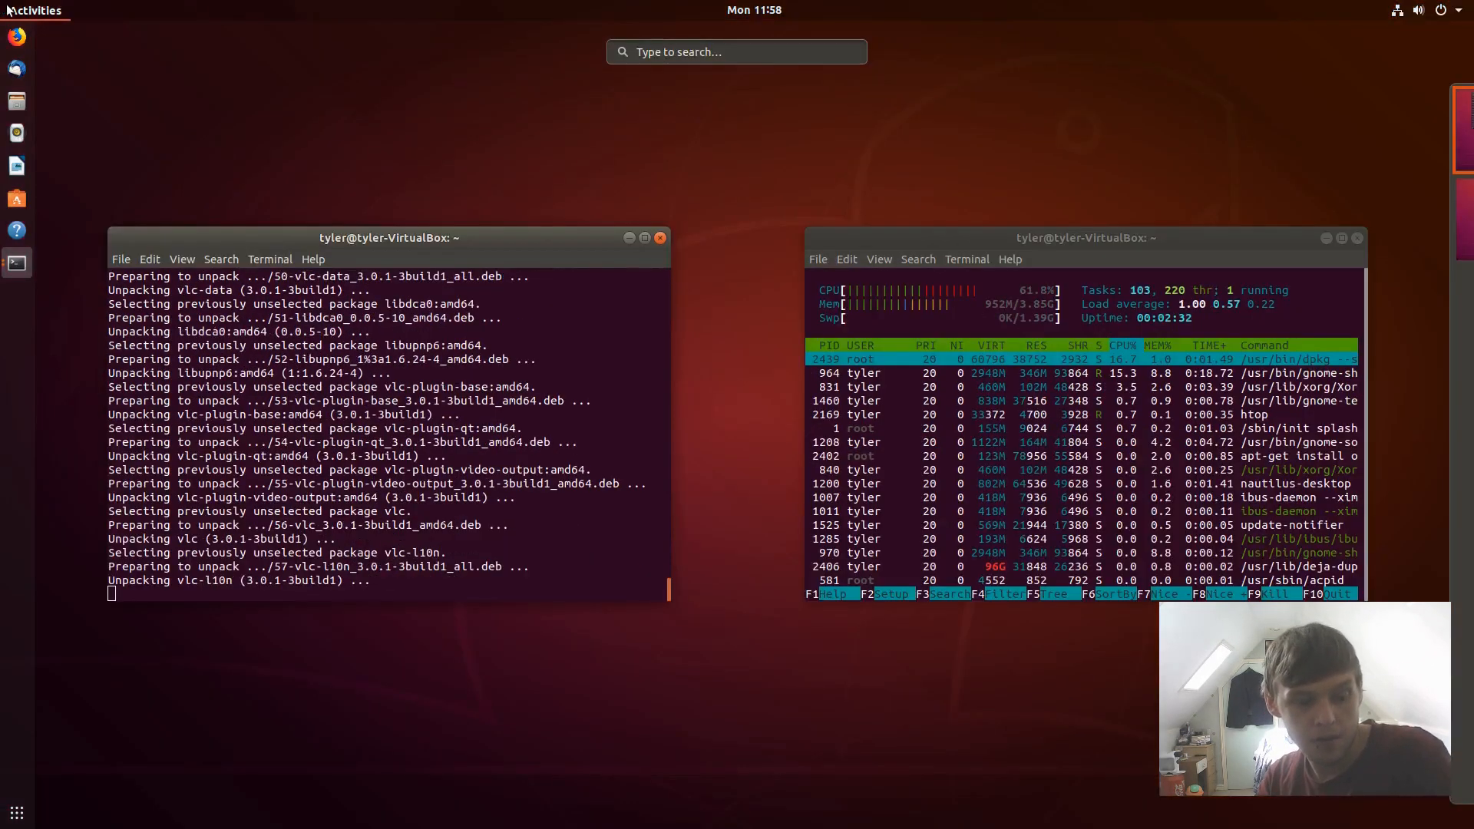
{"action": "mouse_move", "coordinate": [1405, 165]}
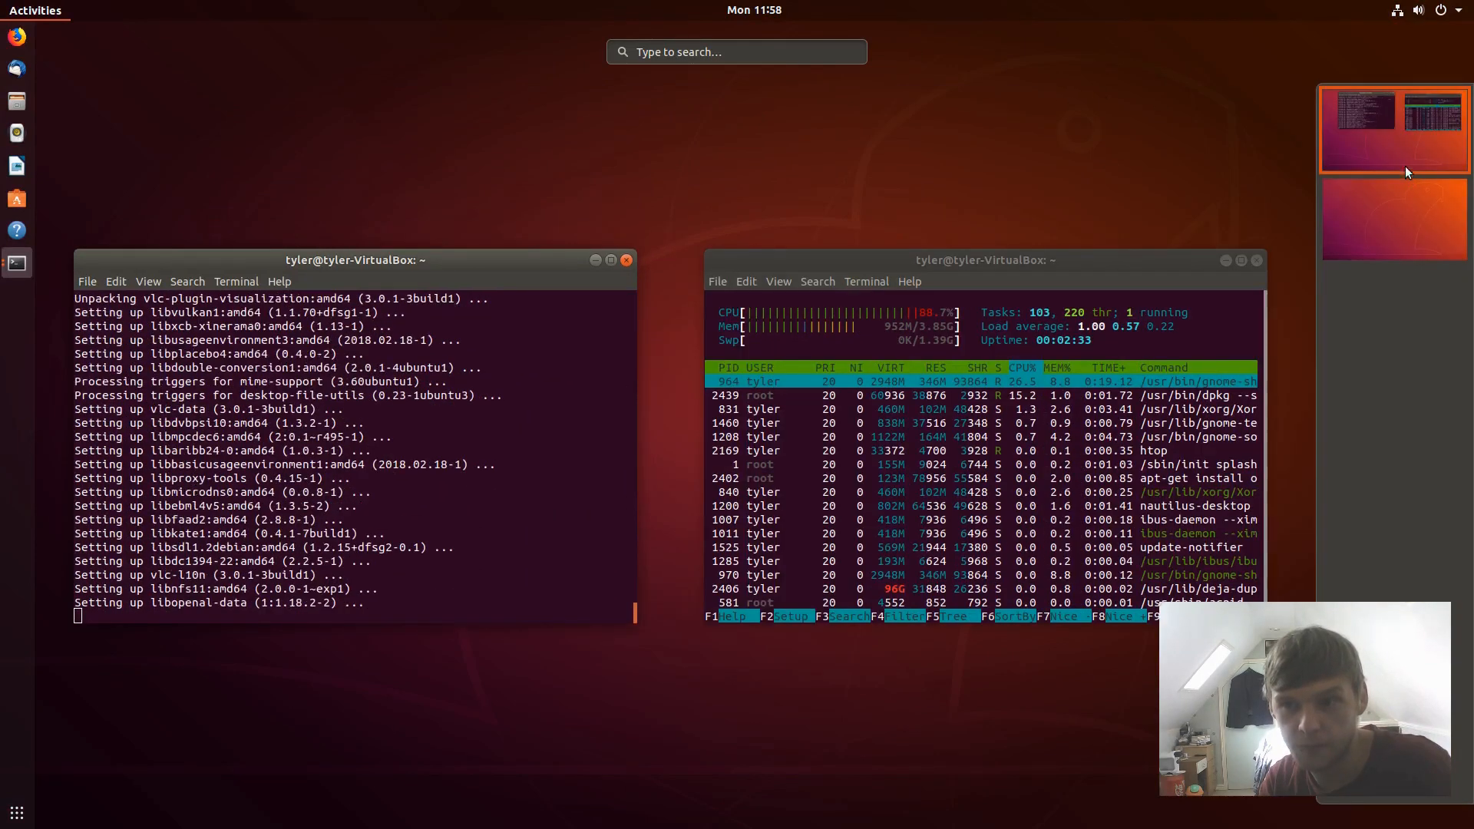
{"action": "left_click", "coordinate": [1389, 215]}
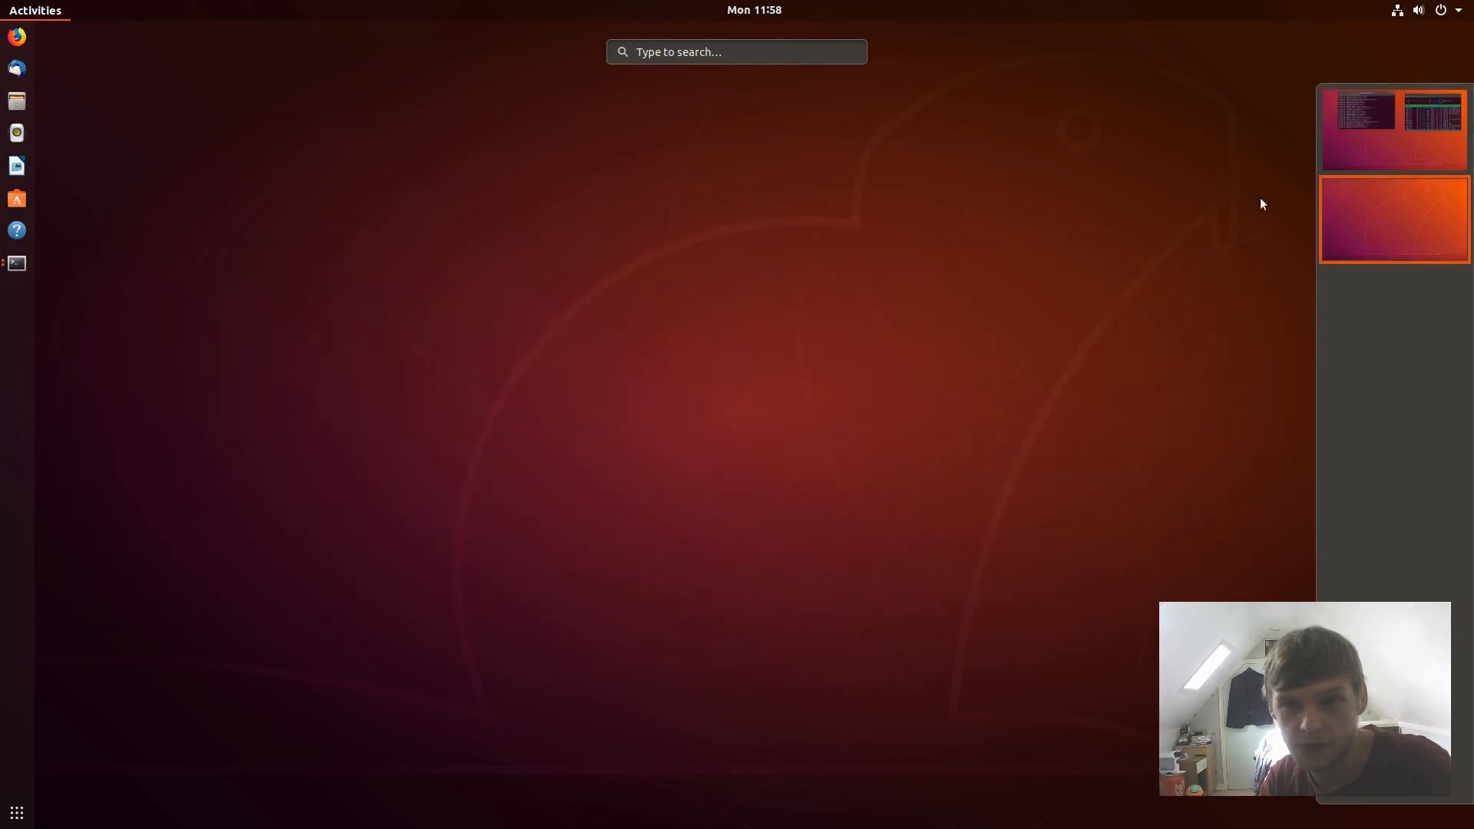
- Search 'setting' to launch Settings and open the Online Accounts provider list
{"action": "left_click", "coordinate": [701, 55]}
{"action": "type", "text": "setting"}
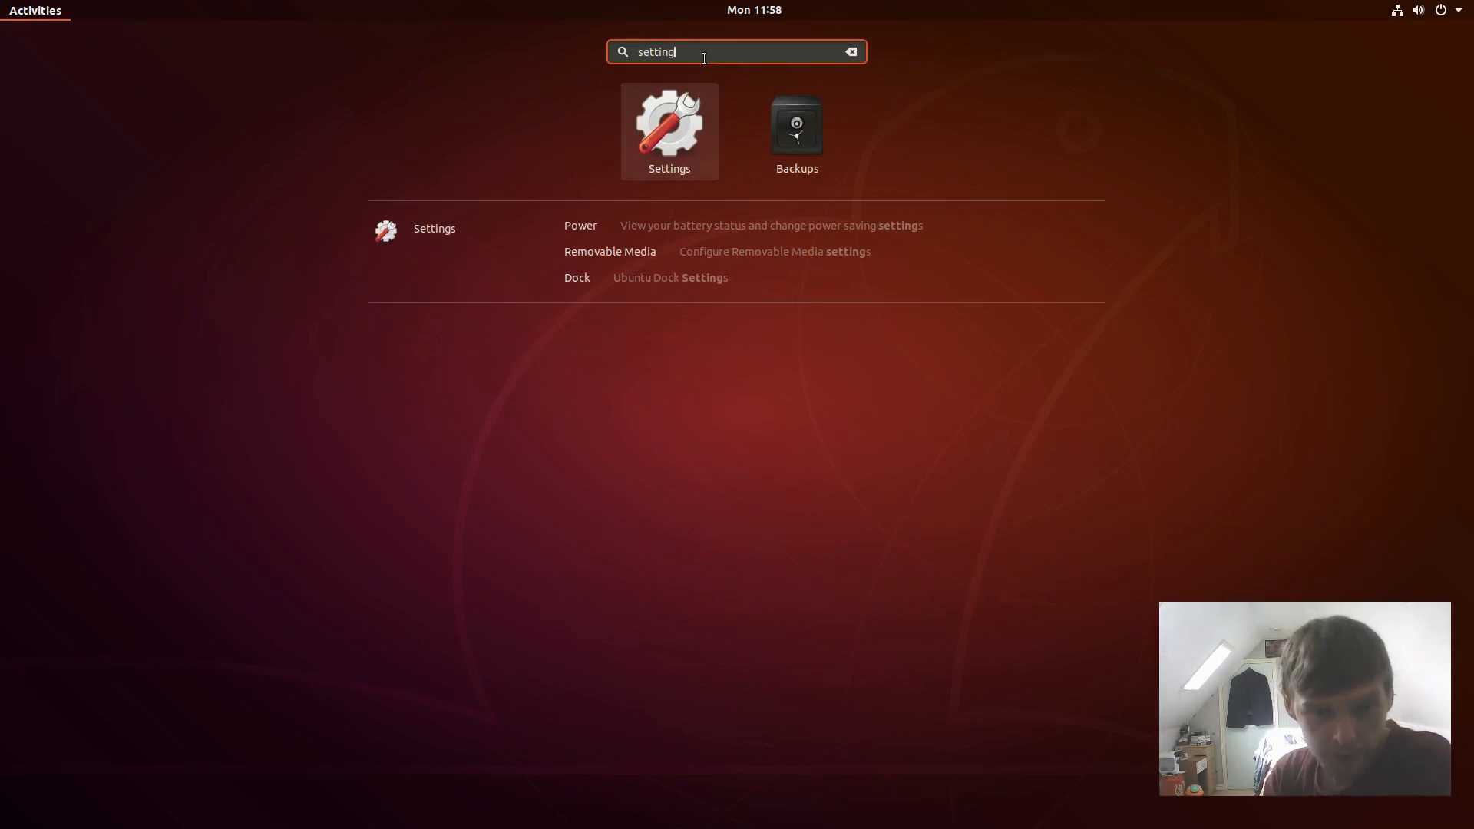
{"action": "left_click", "coordinate": [672, 128]}
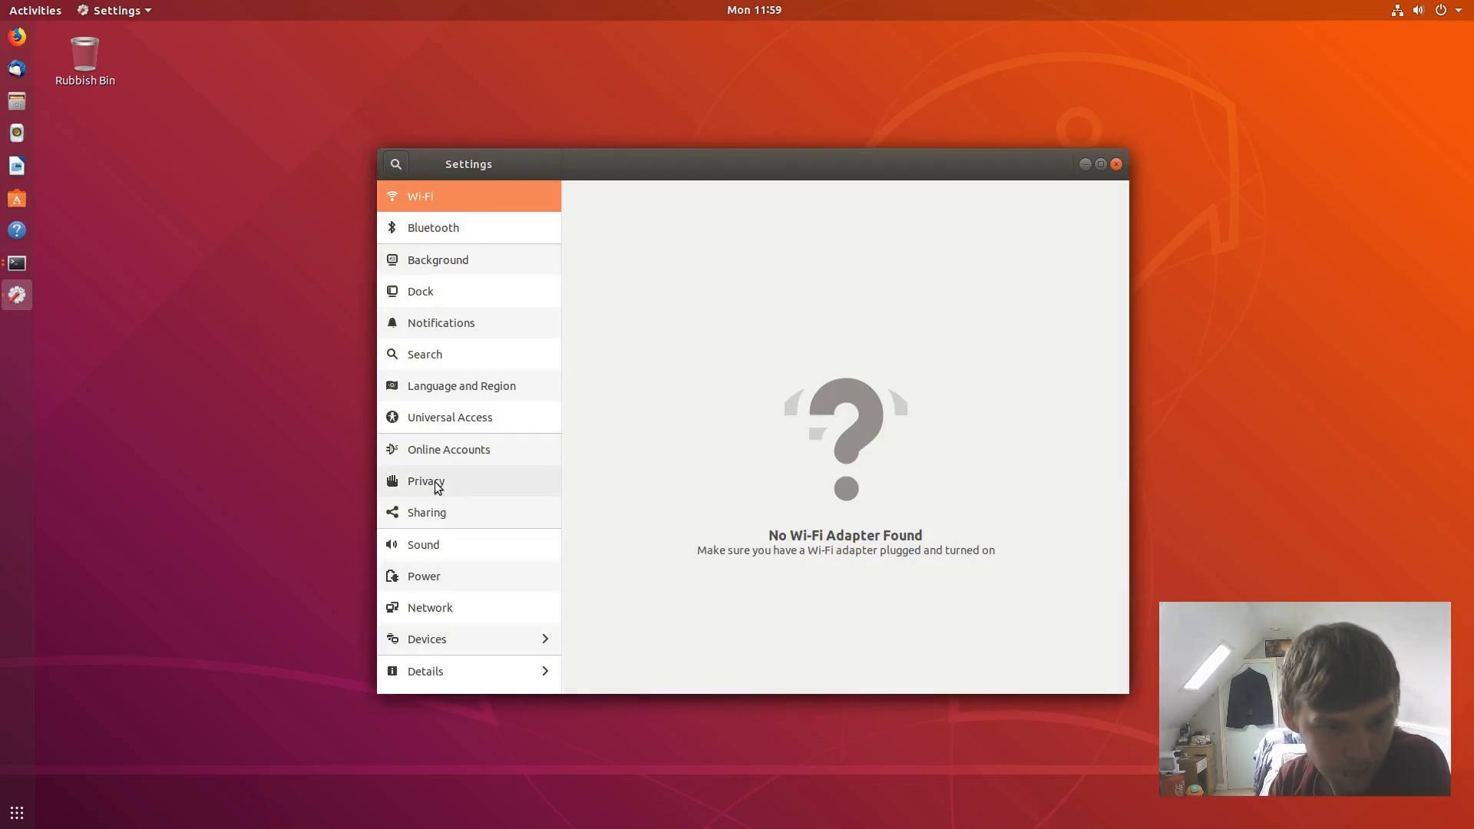
{"action": "left_click", "coordinate": [450, 454]}
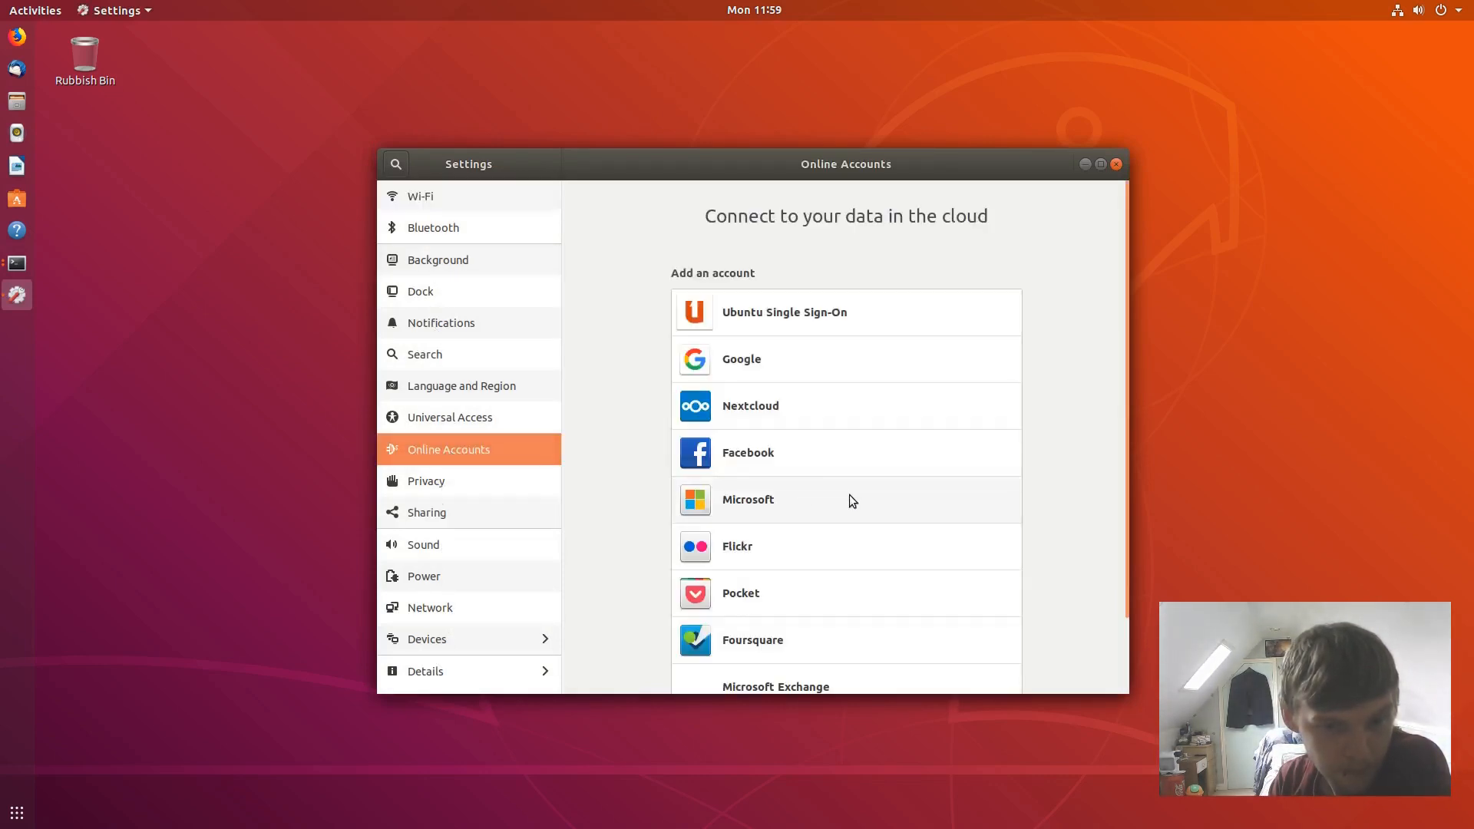
{"action": "scroll", "coordinate": [849, 500], "scroll_direction": "down", "scroll_amount": 2}
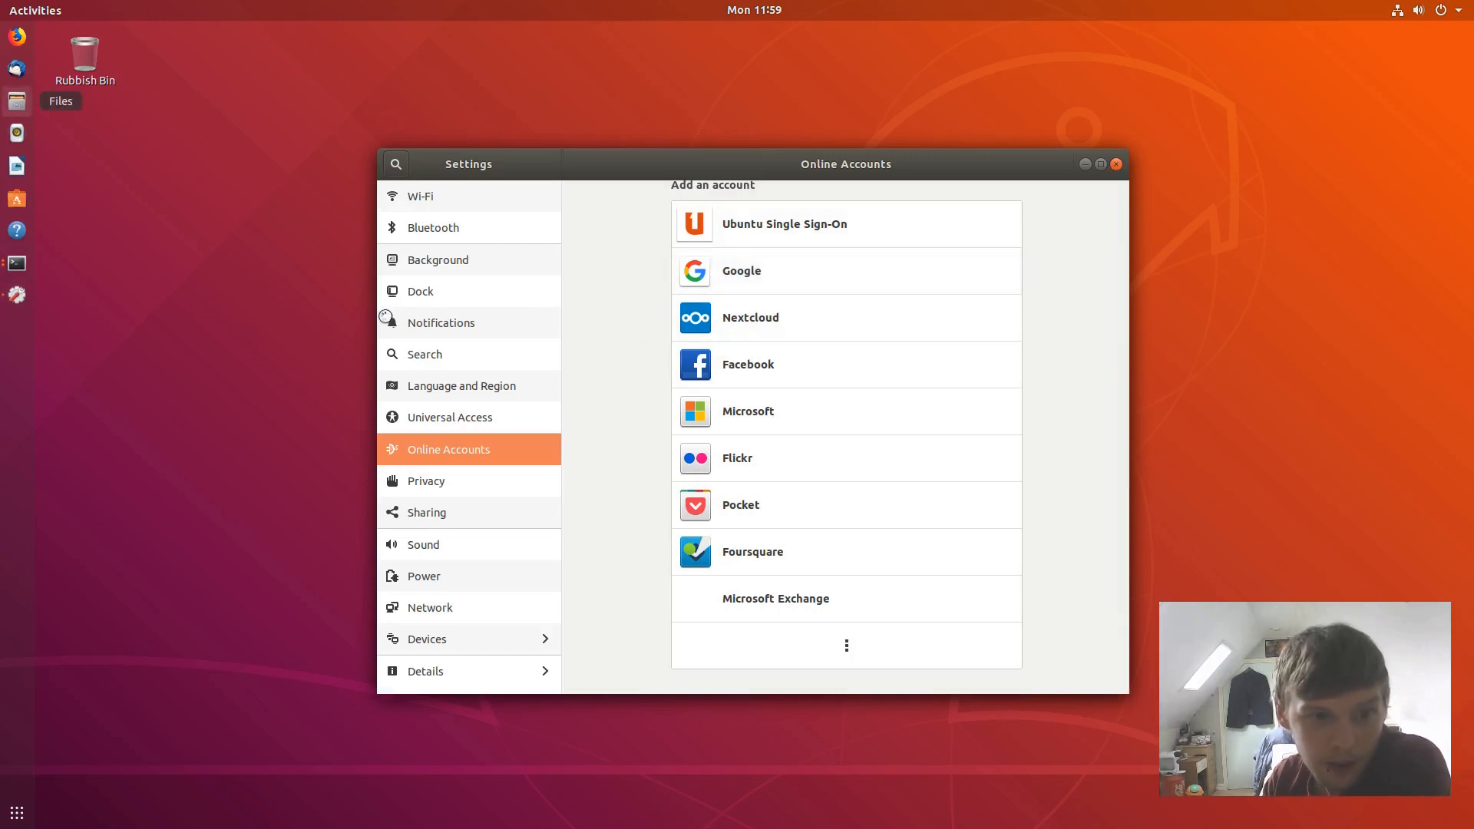
- Browse Other Locations and the home folder in Files, toggling hidden files, then close Files and open Activities
{"action": "left_click", "coordinate": [16, 101]}
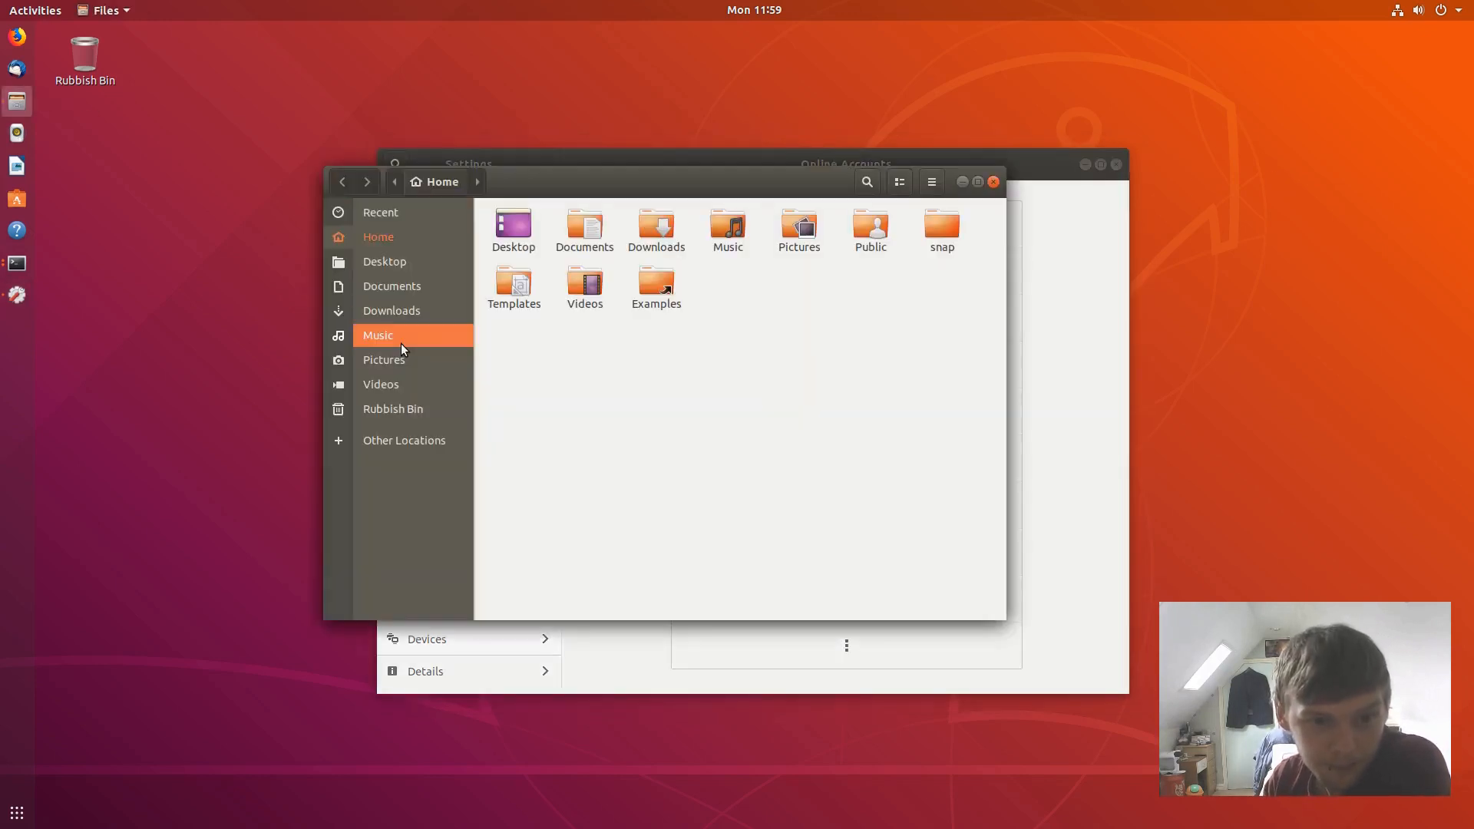
{"action": "left_click", "coordinate": [408, 435]}
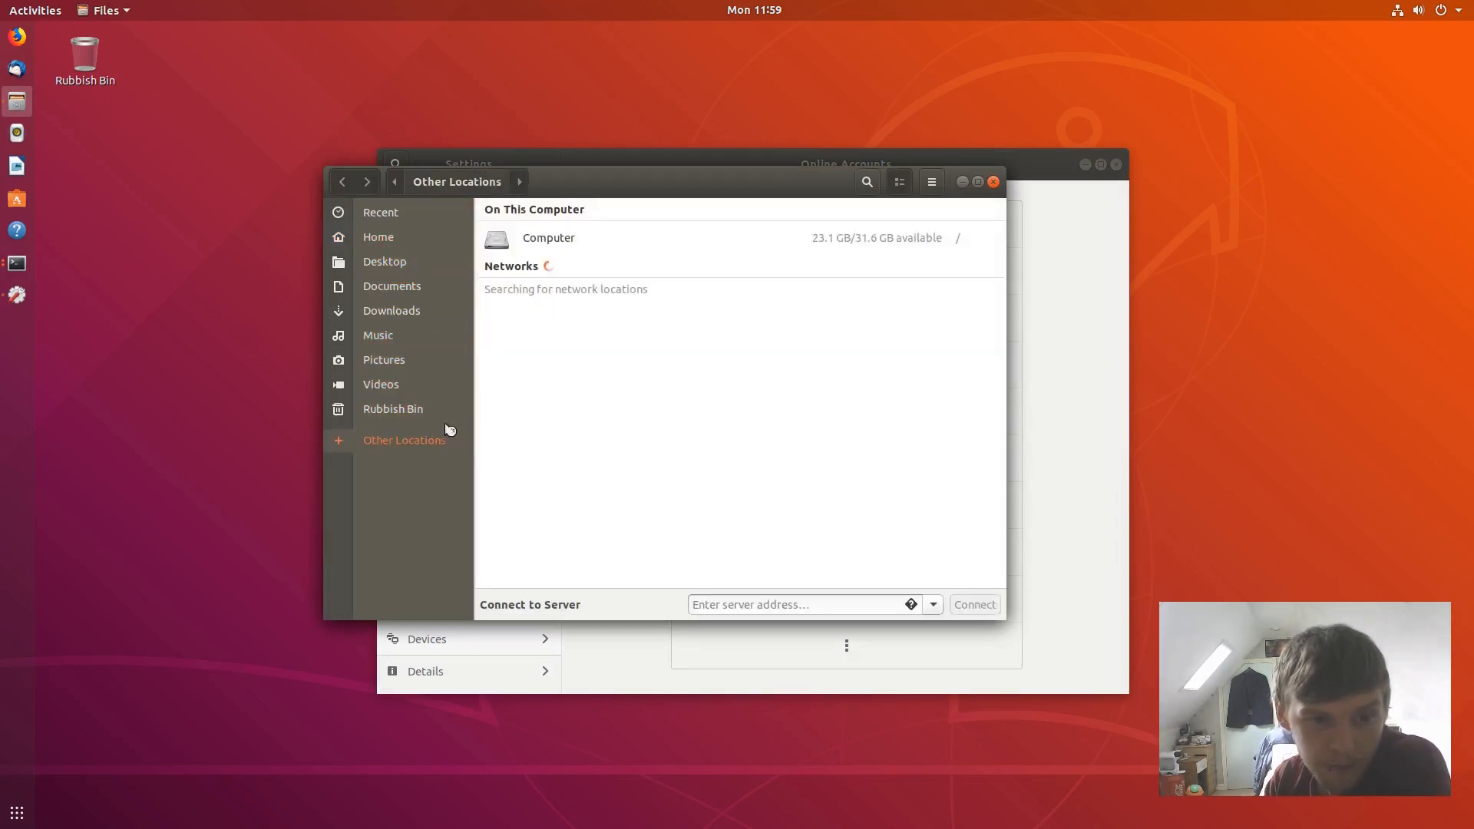
{"action": "left_click", "coordinate": [388, 234]}
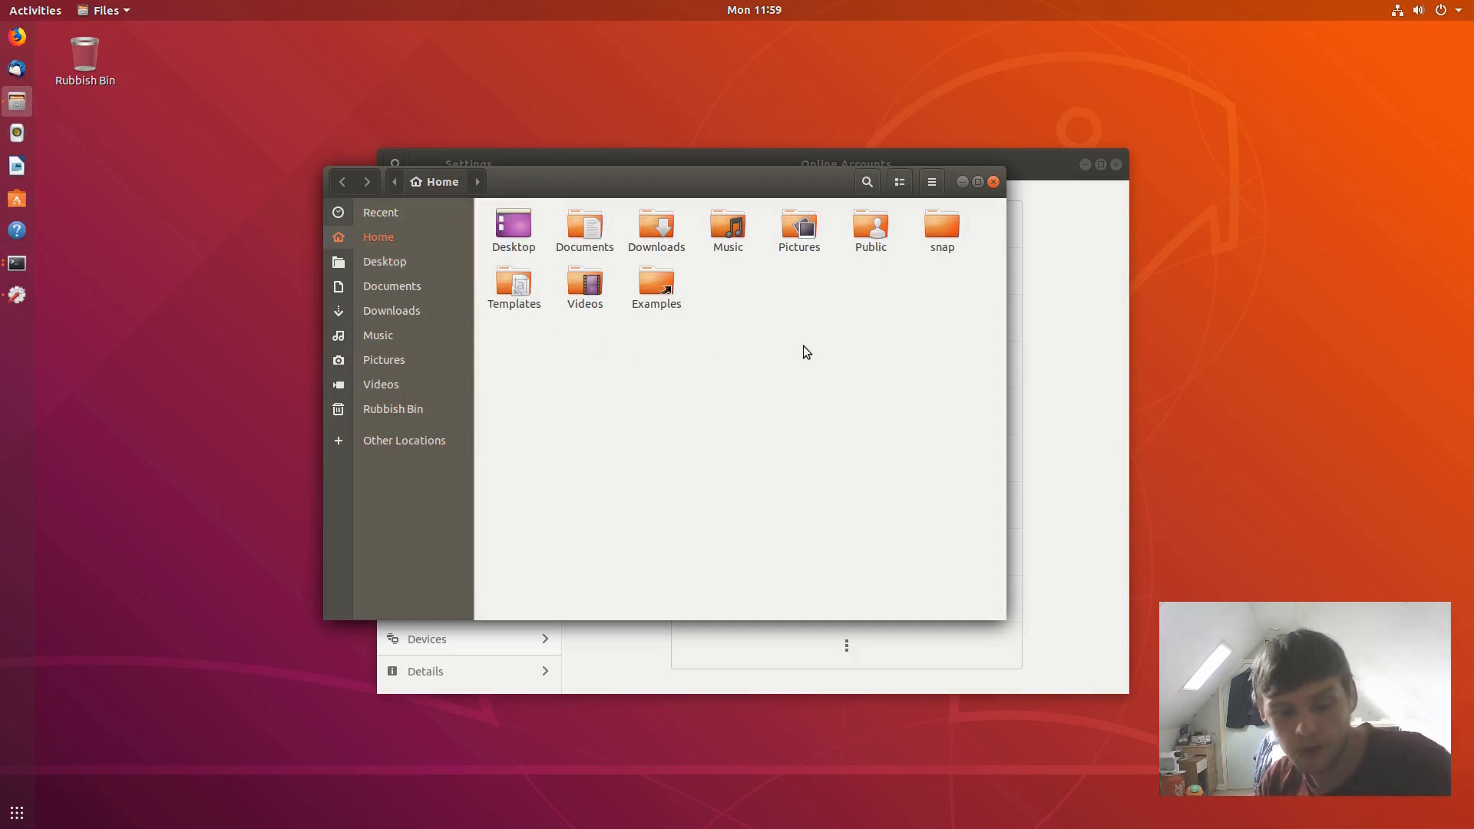
{"action": "key", "text": "ctrl+h"}
{"action": "key", "text": "ctrl+h"}
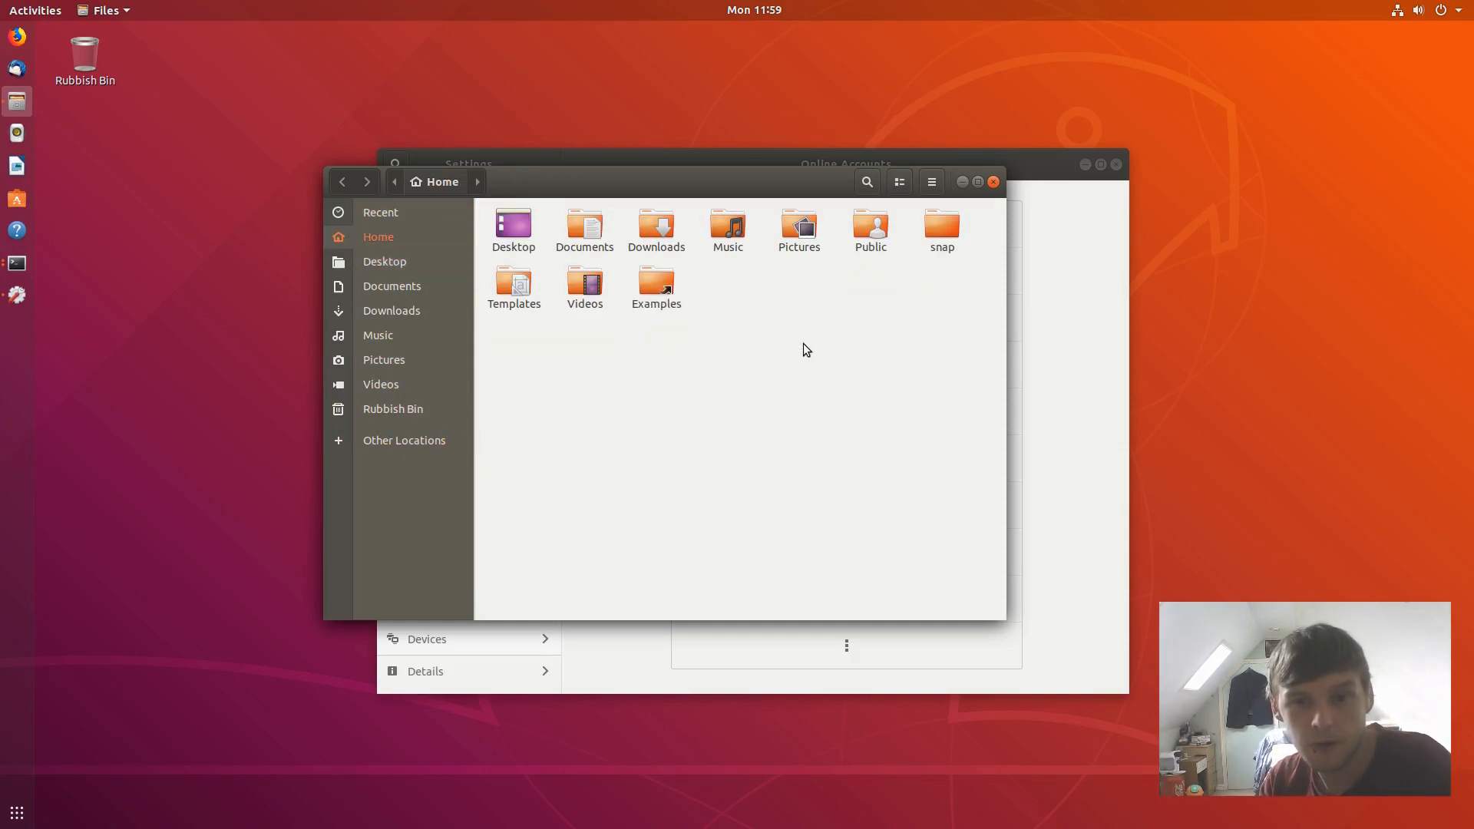
{"action": "left_click", "coordinate": [994, 182]}
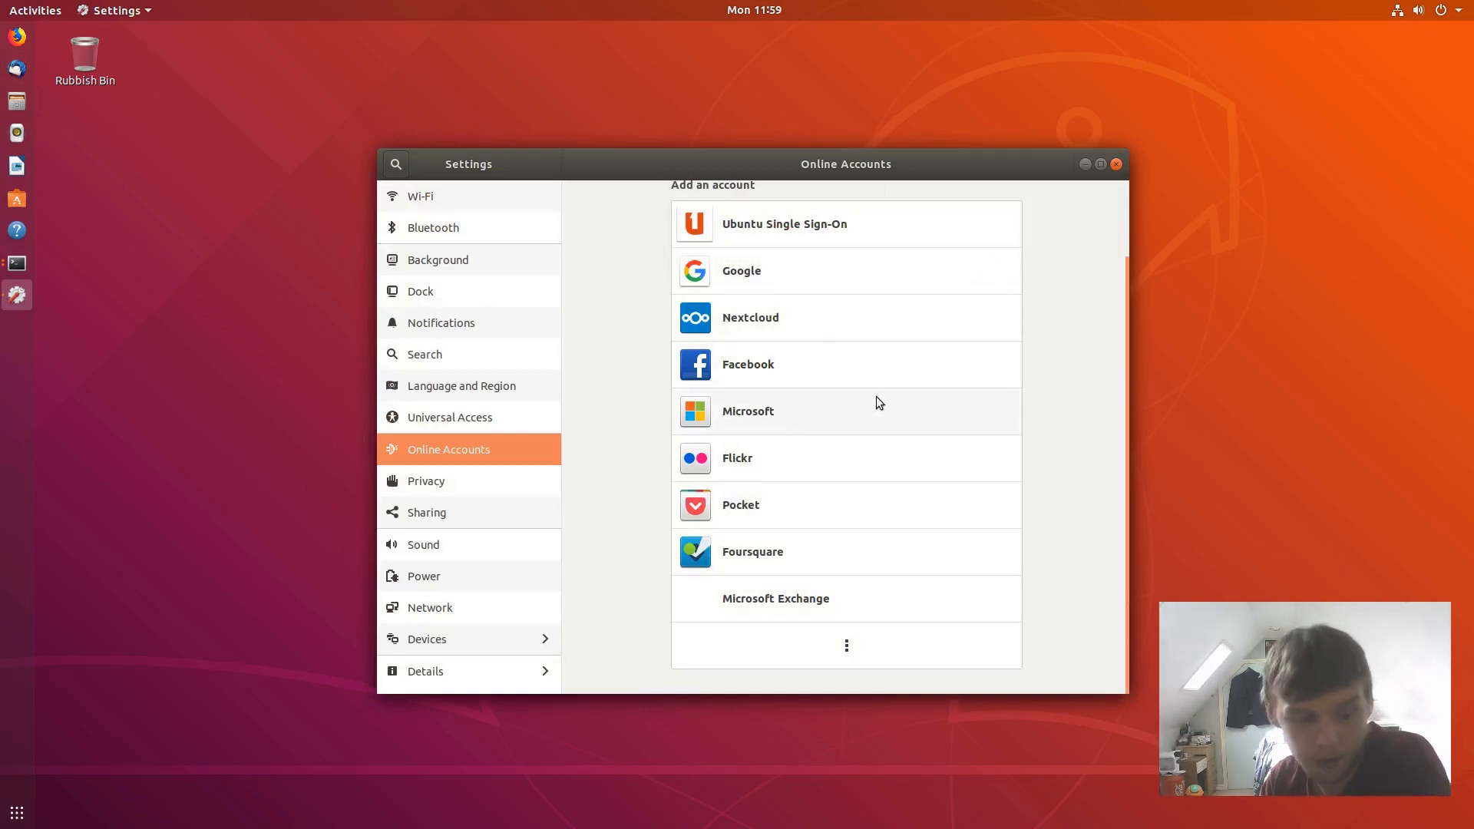
{"action": "key", "text": "super"}
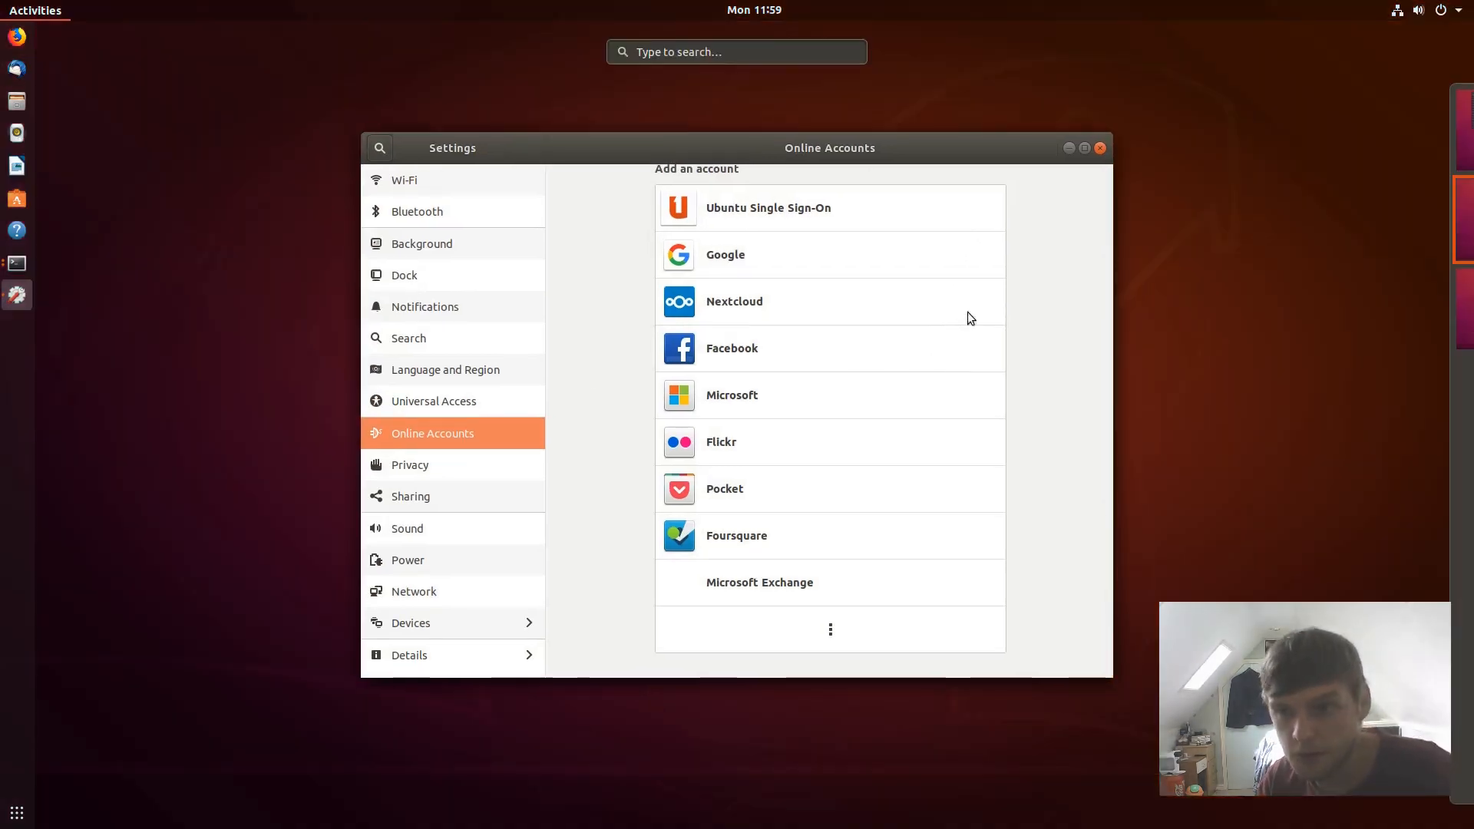
- Close the finished install terminal on workspace 1 with exit
{"action": "left_click", "coordinate": [1430, 141]}
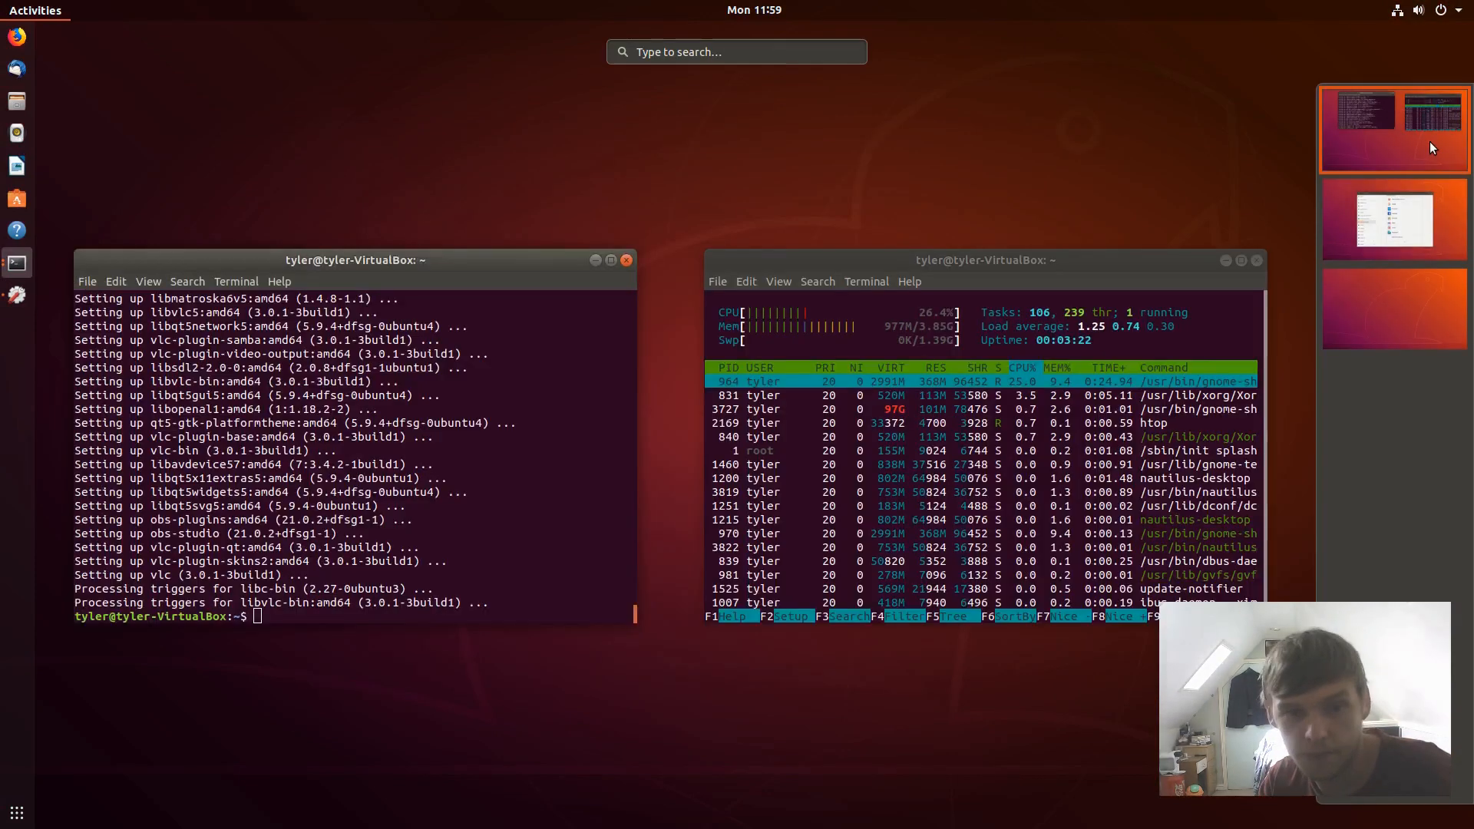
{"action": "left_click", "coordinate": [476, 578]}
{"action": "type", "text": "ex"}
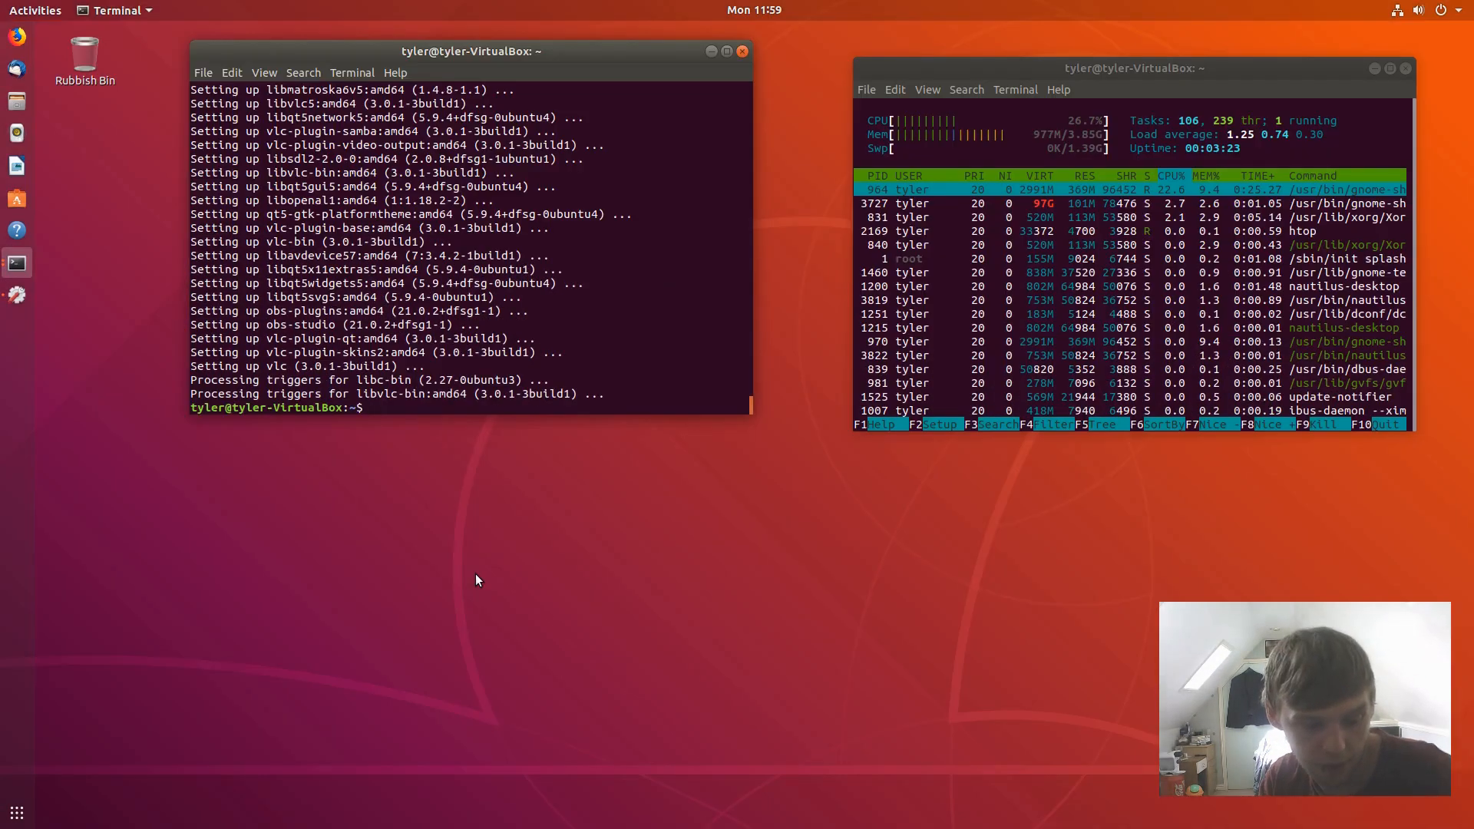
{"action": "type", "text": "it"}
{"action": "key", "text": "Return"}
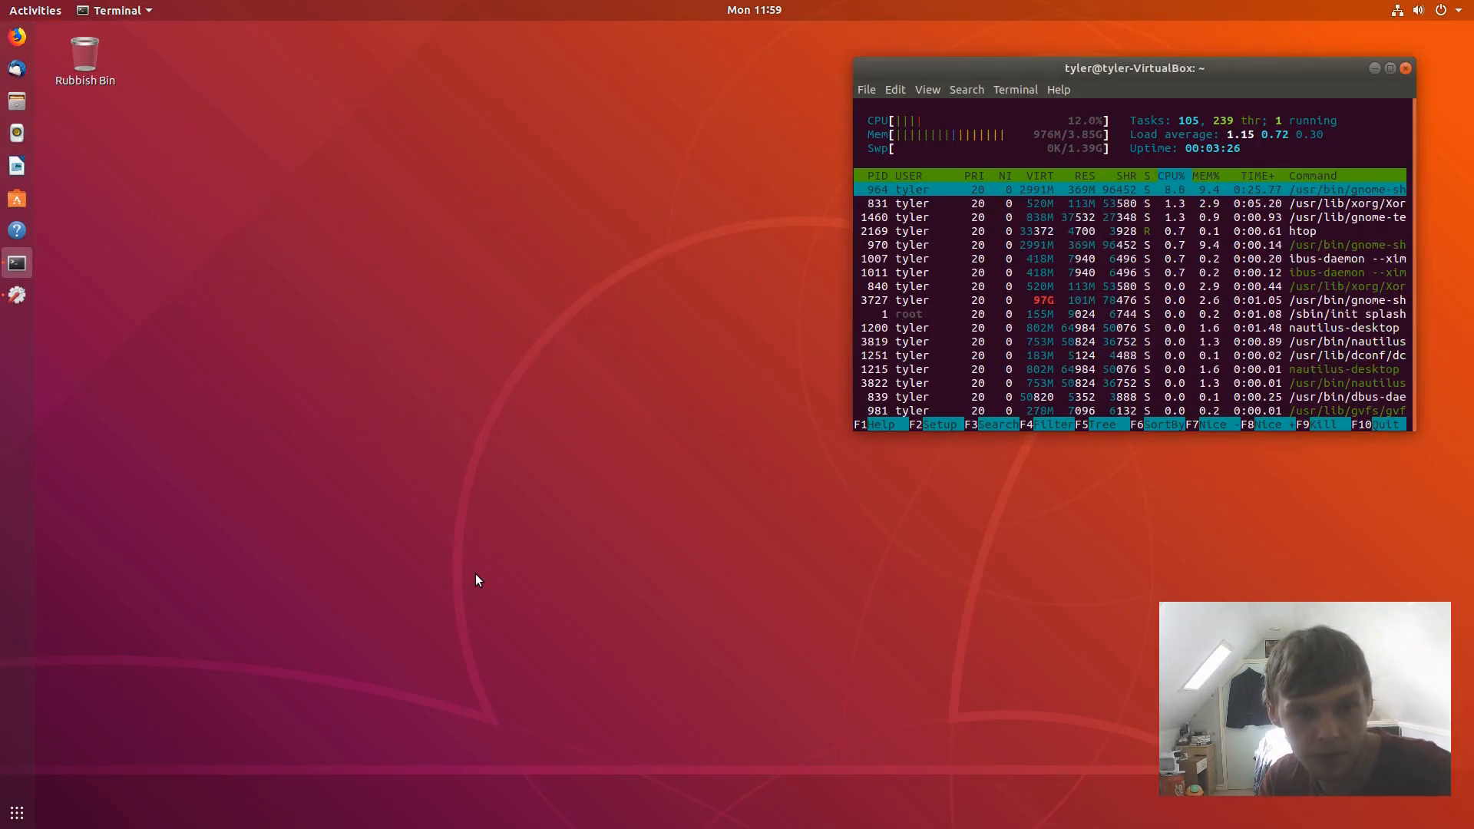
- Search for obs in the overview and launch OBS Studio
{"action": "key", "text": "super"}
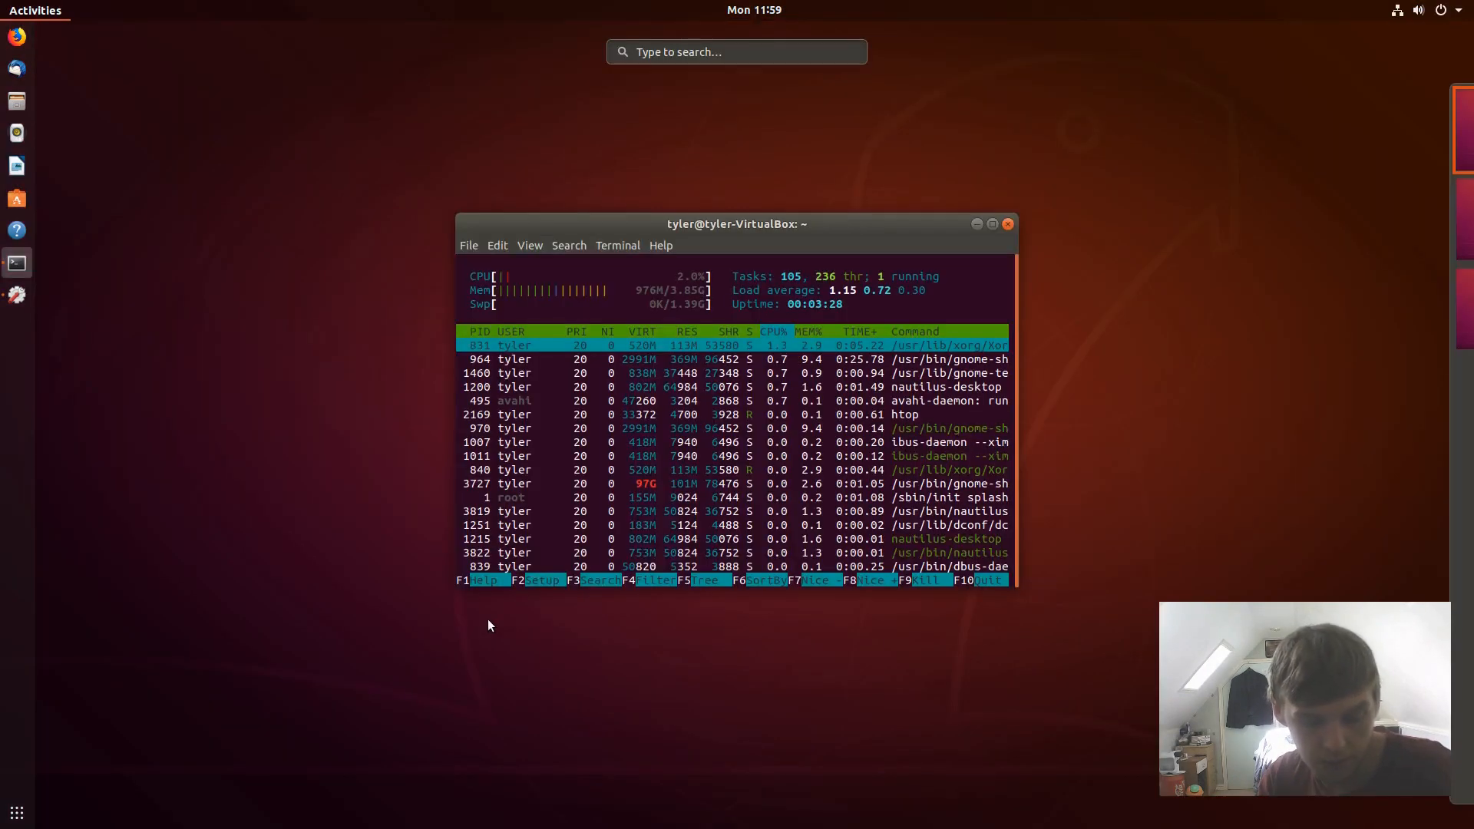
{"action": "type", "text": "ol"}
{"action": "type", "text": "bs"}
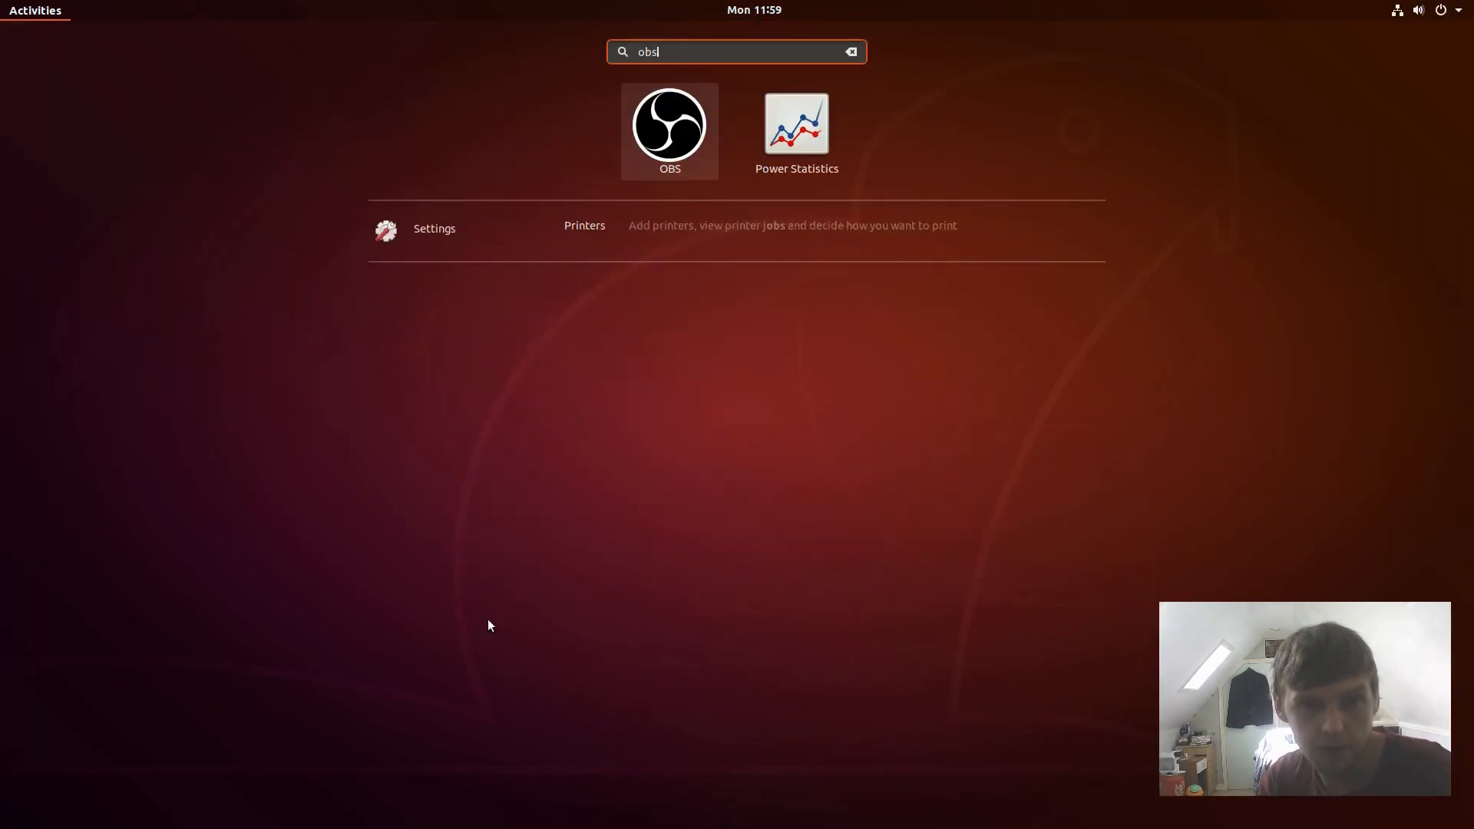
{"action": "key", "text": "Return"}
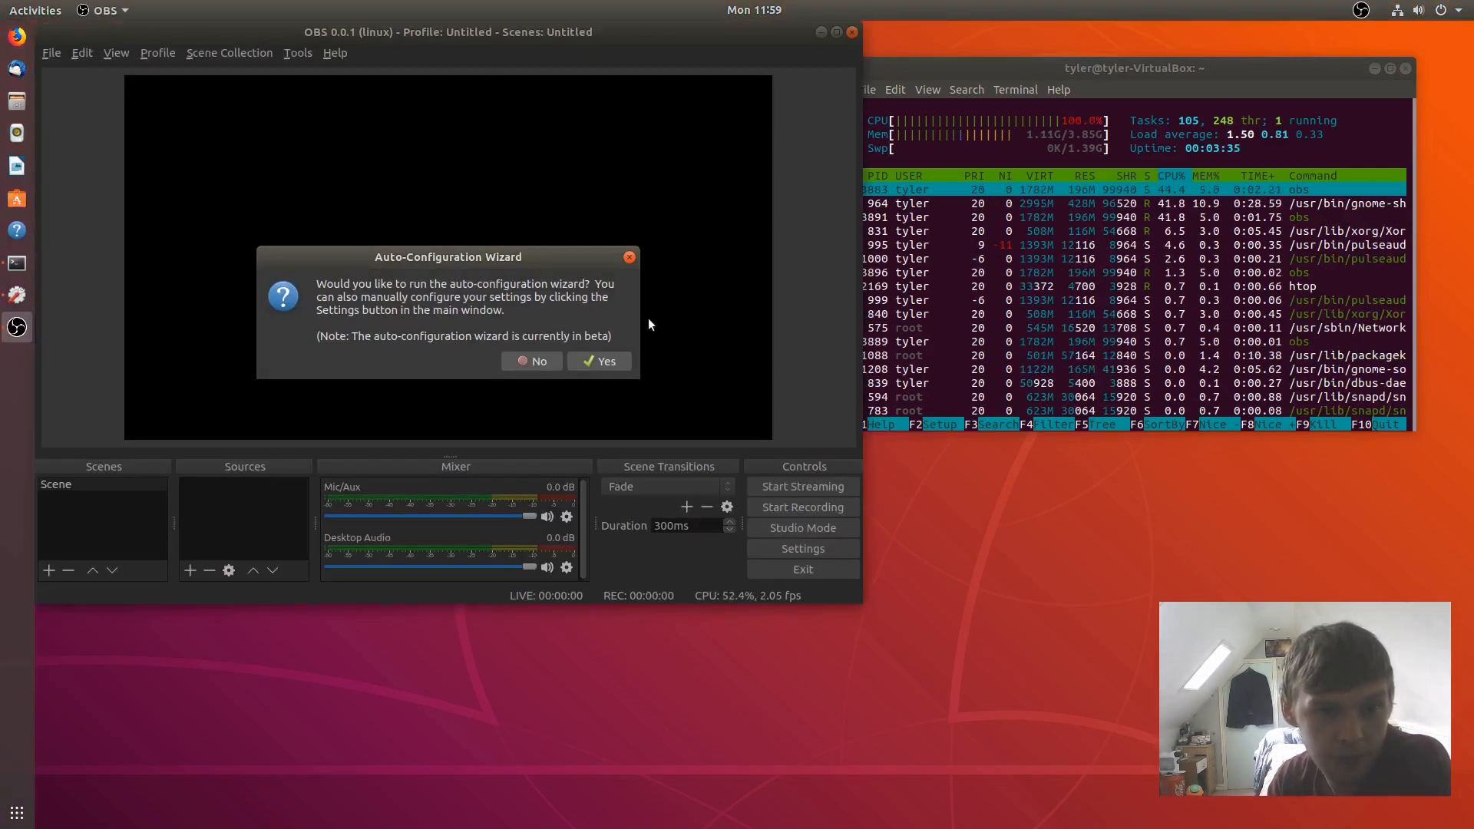
- Decline the OBS auto-configuration wizard and look through the Tools, Help and File menus
{"action": "left_click", "coordinate": [533, 358]}
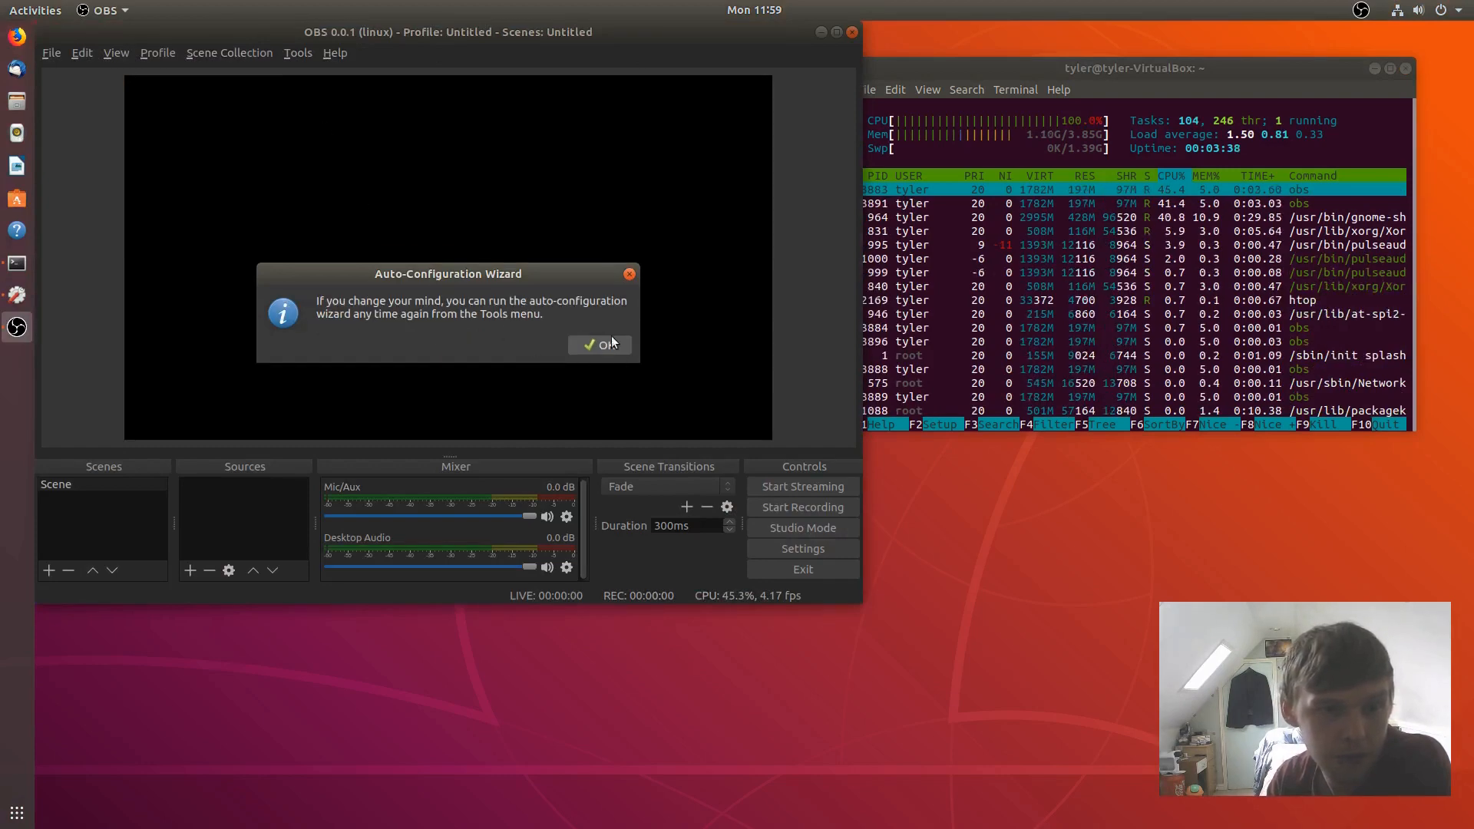
{"action": "left_click", "coordinate": [605, 345]}
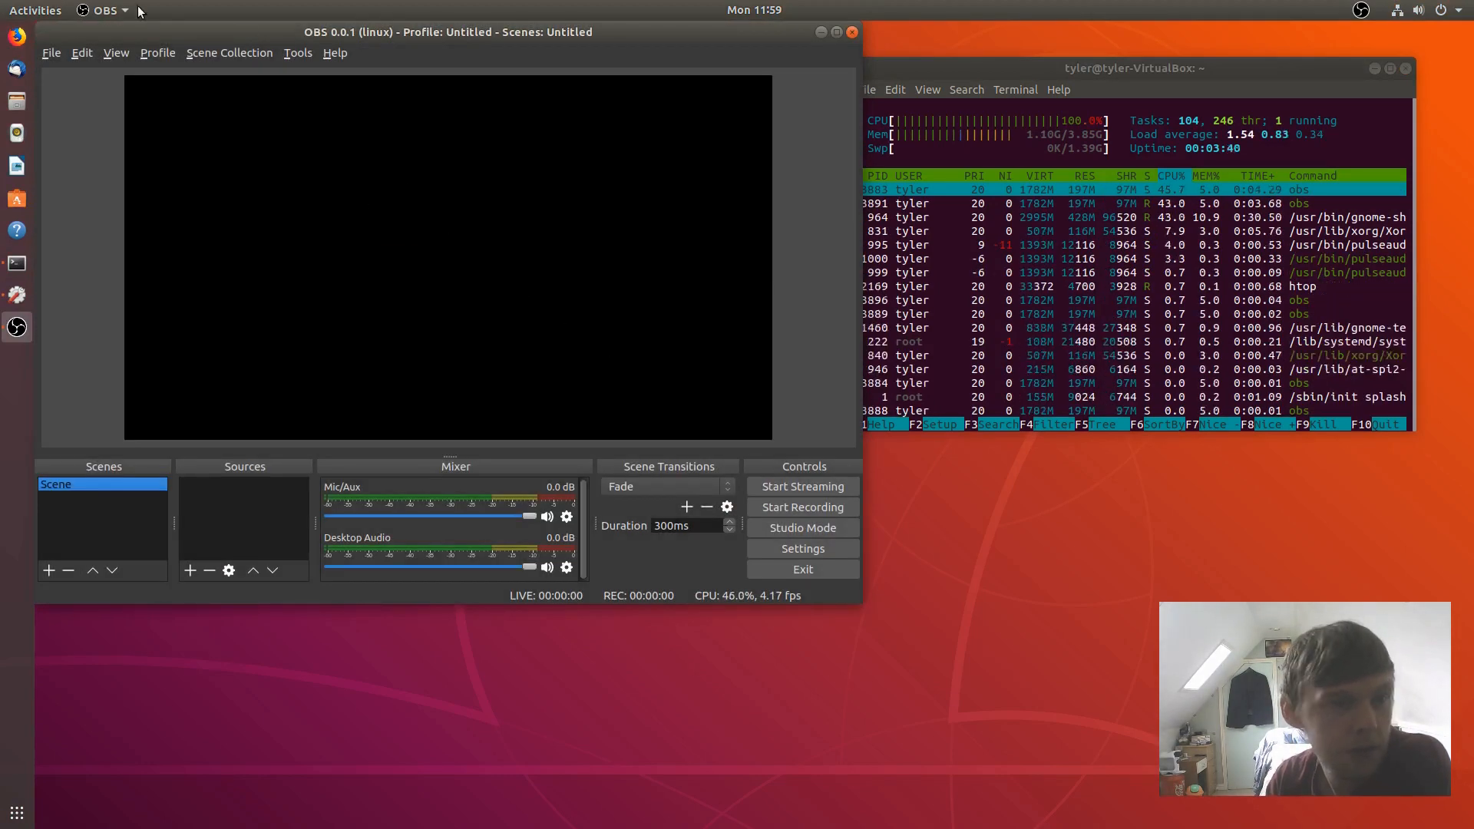
{"action": "left_click", "coordinate": [288, 53]}
{"action": "left_click", "coordinate": [362, 34]}
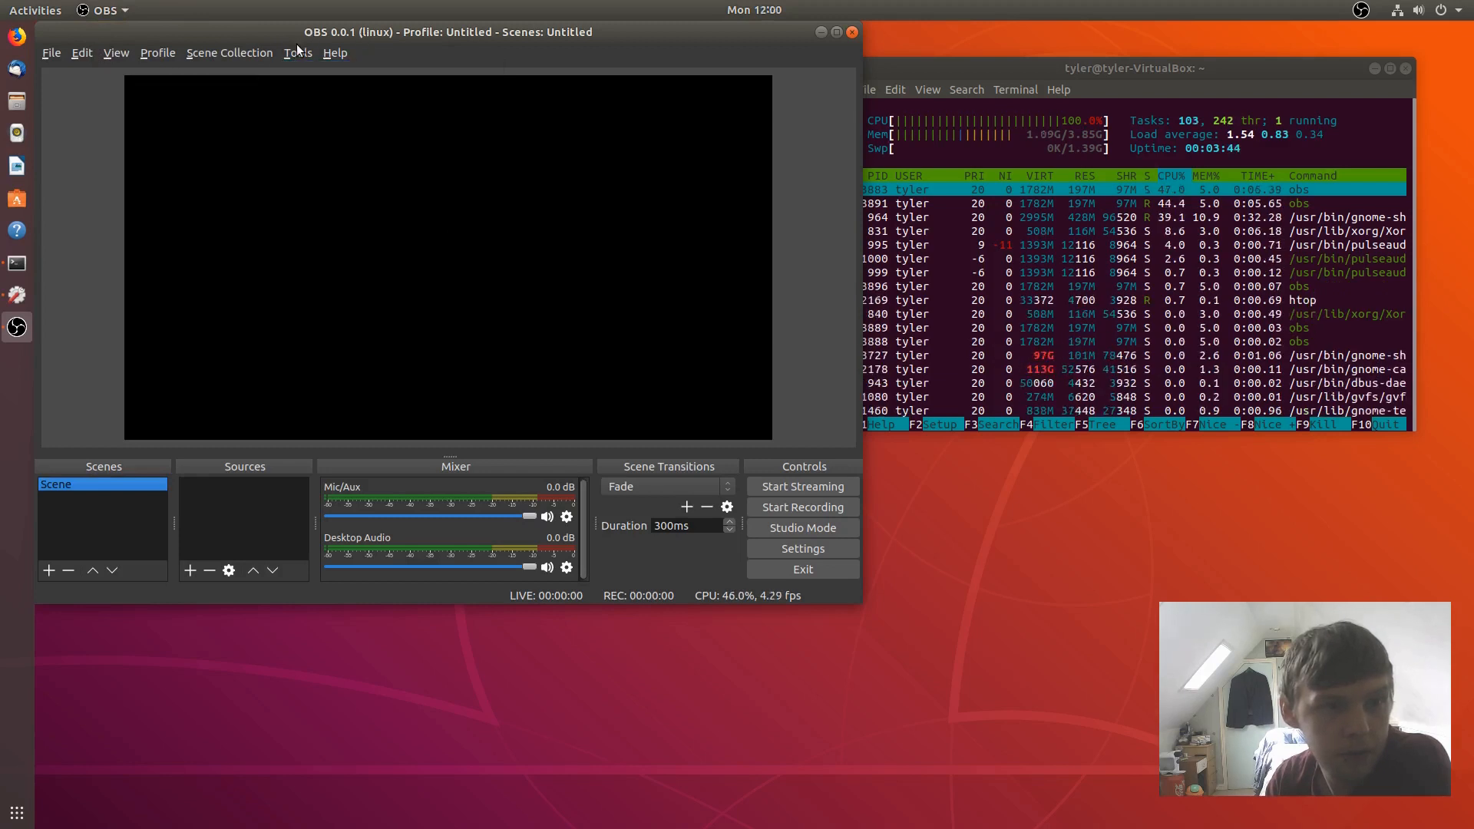
{"action": "left_click", "coordinate": [299, 51]}
{"action": "mouse_move", "coordinate": [343, 55]}
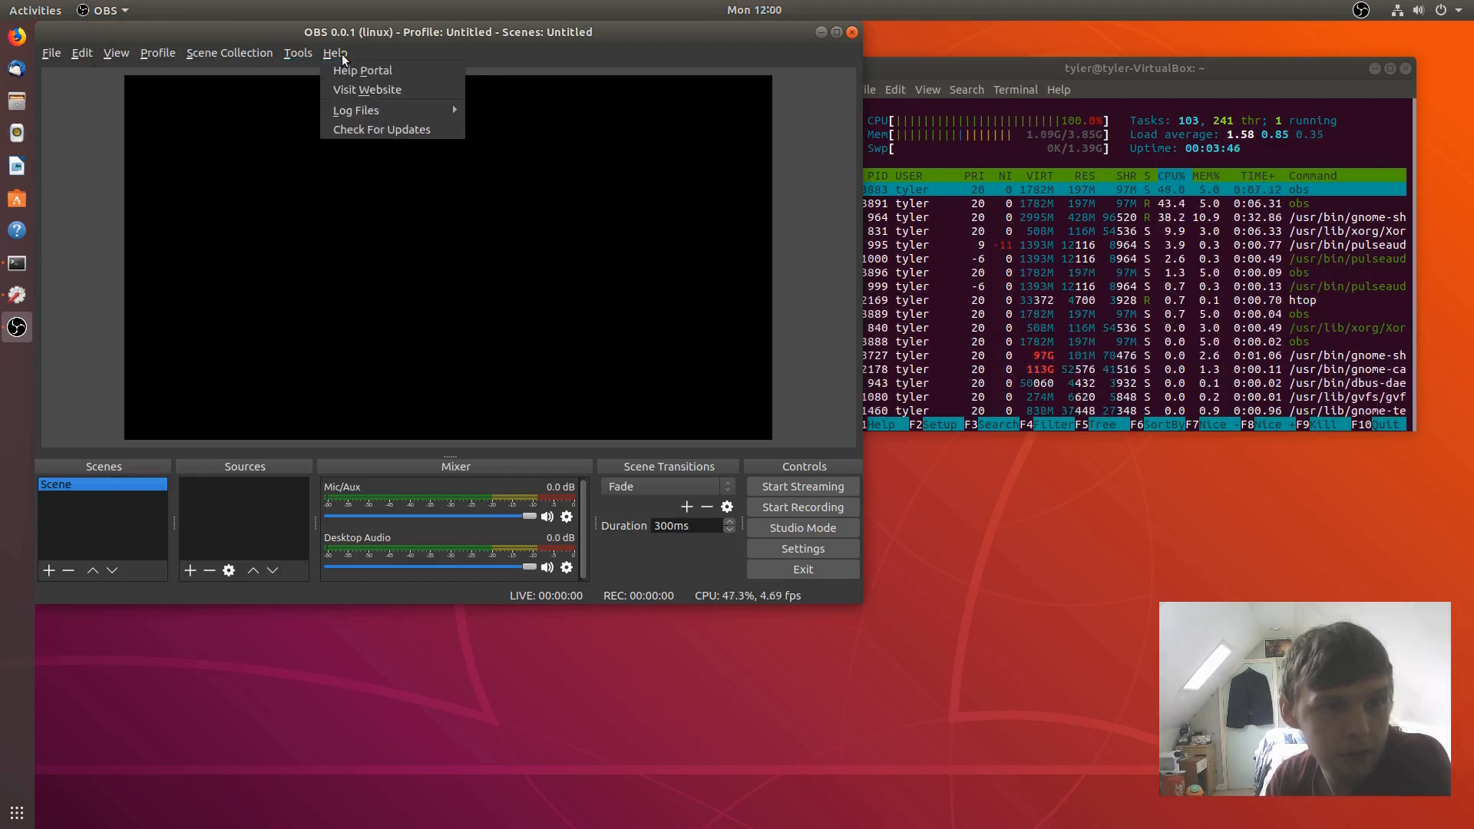
{"action": "mouse_move", "coordinate": [357, 117]}
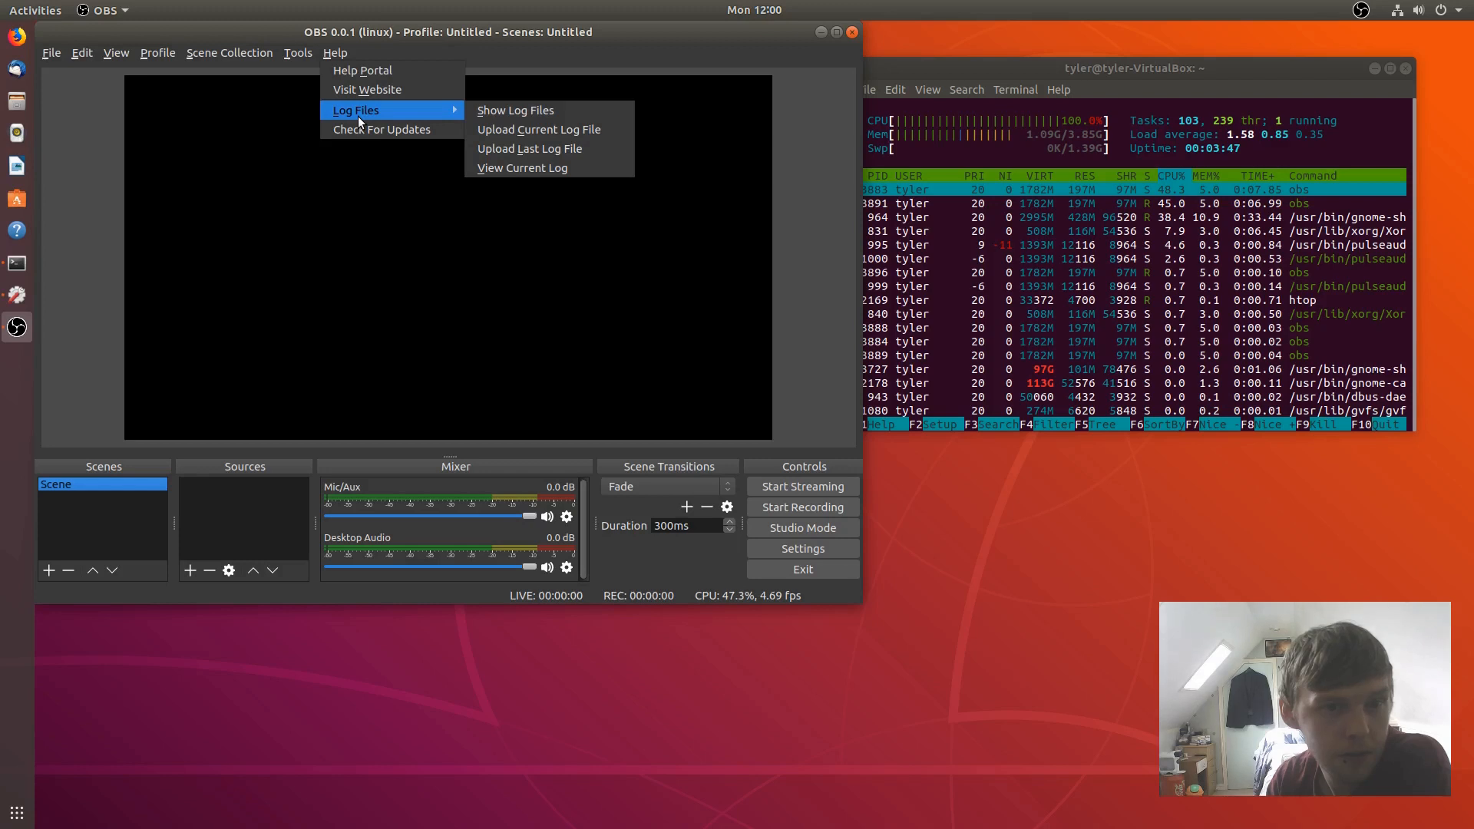
{"action": "mouse_move", "coordinate": [292, 54]}
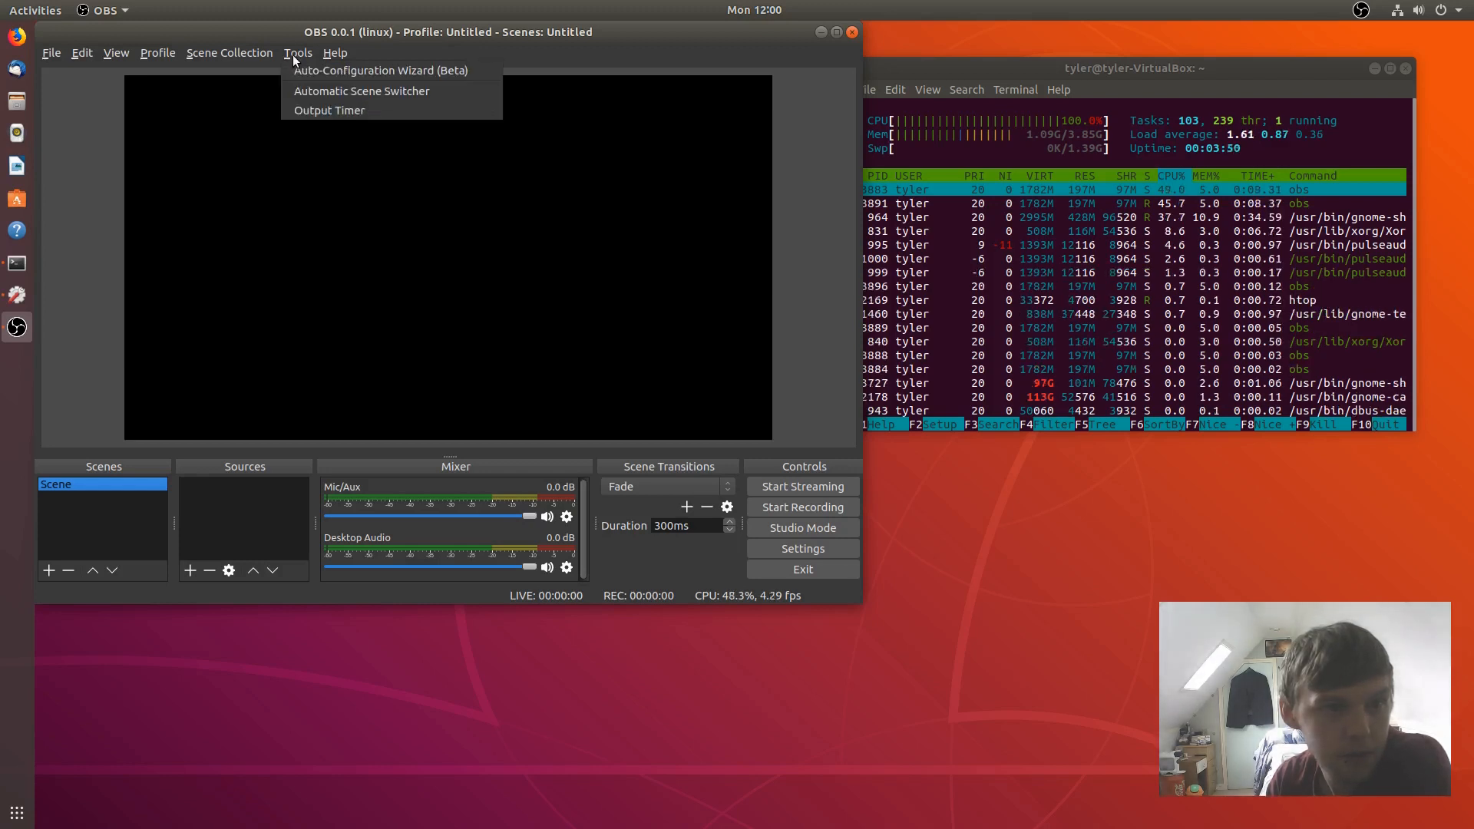
{"action": "left_click", "coordinate": [62, 50]}
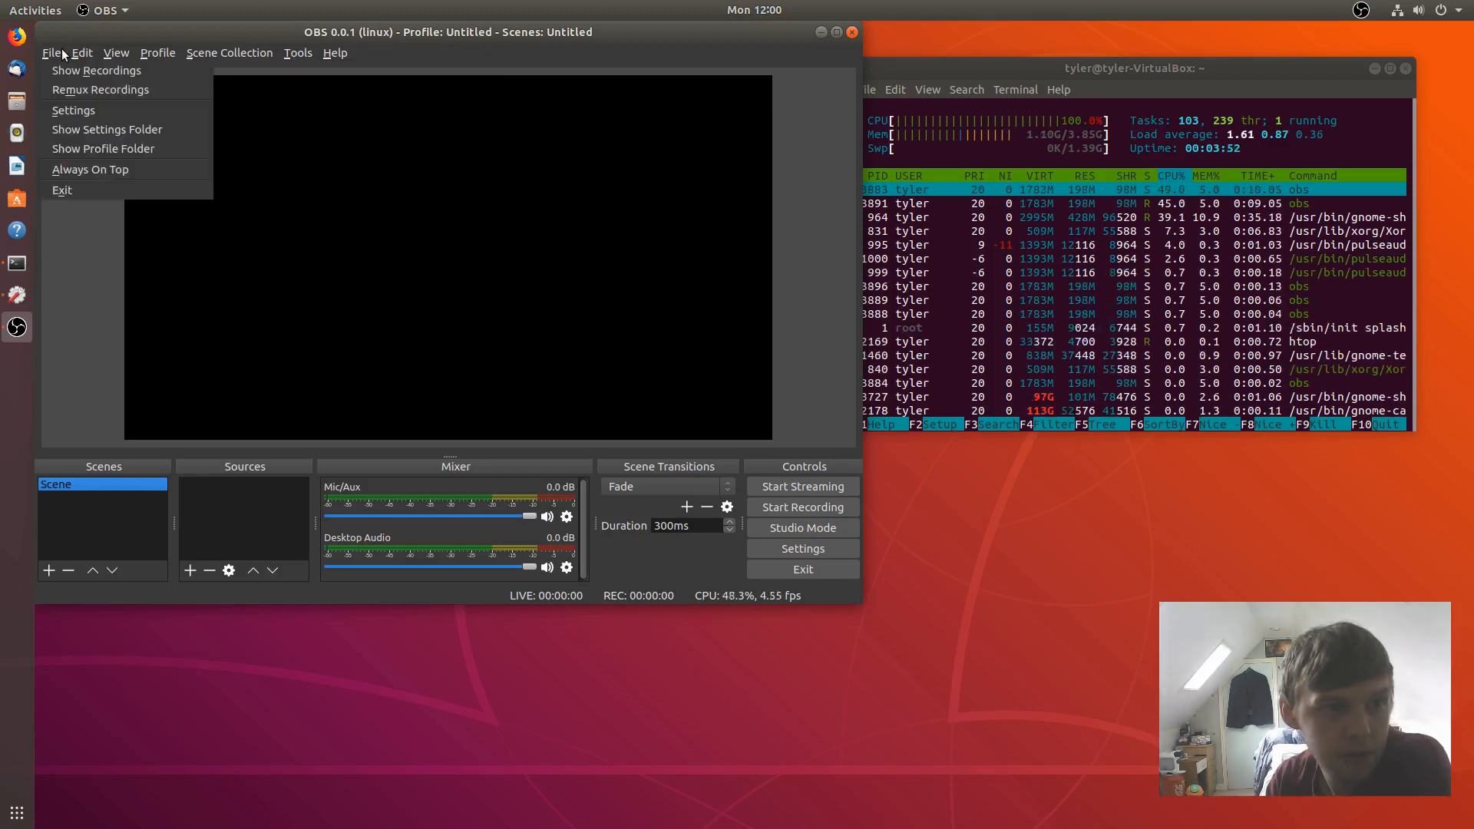
{"action": "left_click", "coordinate": [134, 31]}
- Reposition the OBS and htop terminal windows, then exit OBS from its Controls panel
{"action": "left_click_drag", "start_coordinate": [365, 31], "coordinate": [503, 121]}
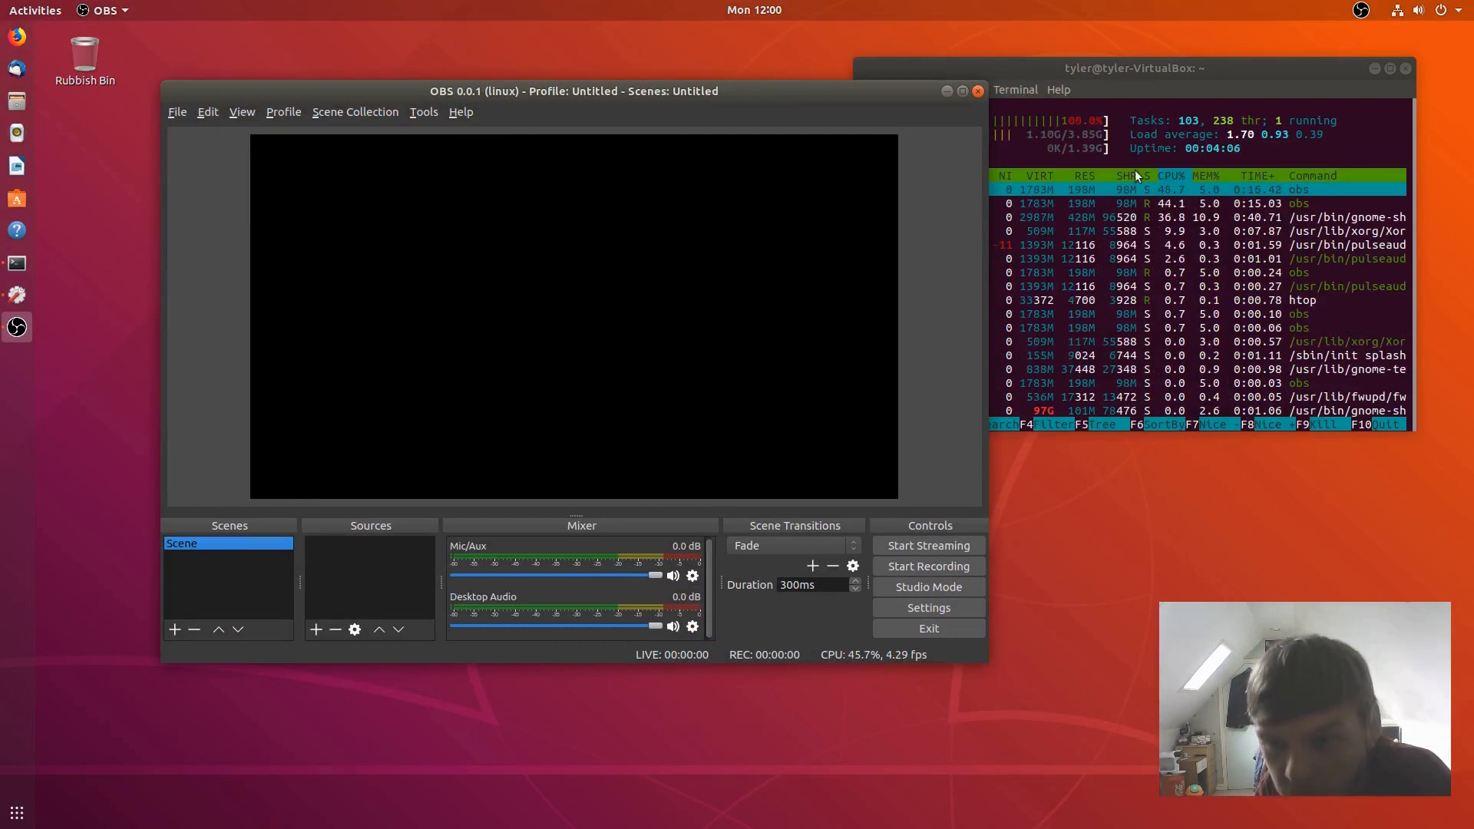
{"action": "left_click", "coordinate": [1126, 79]}
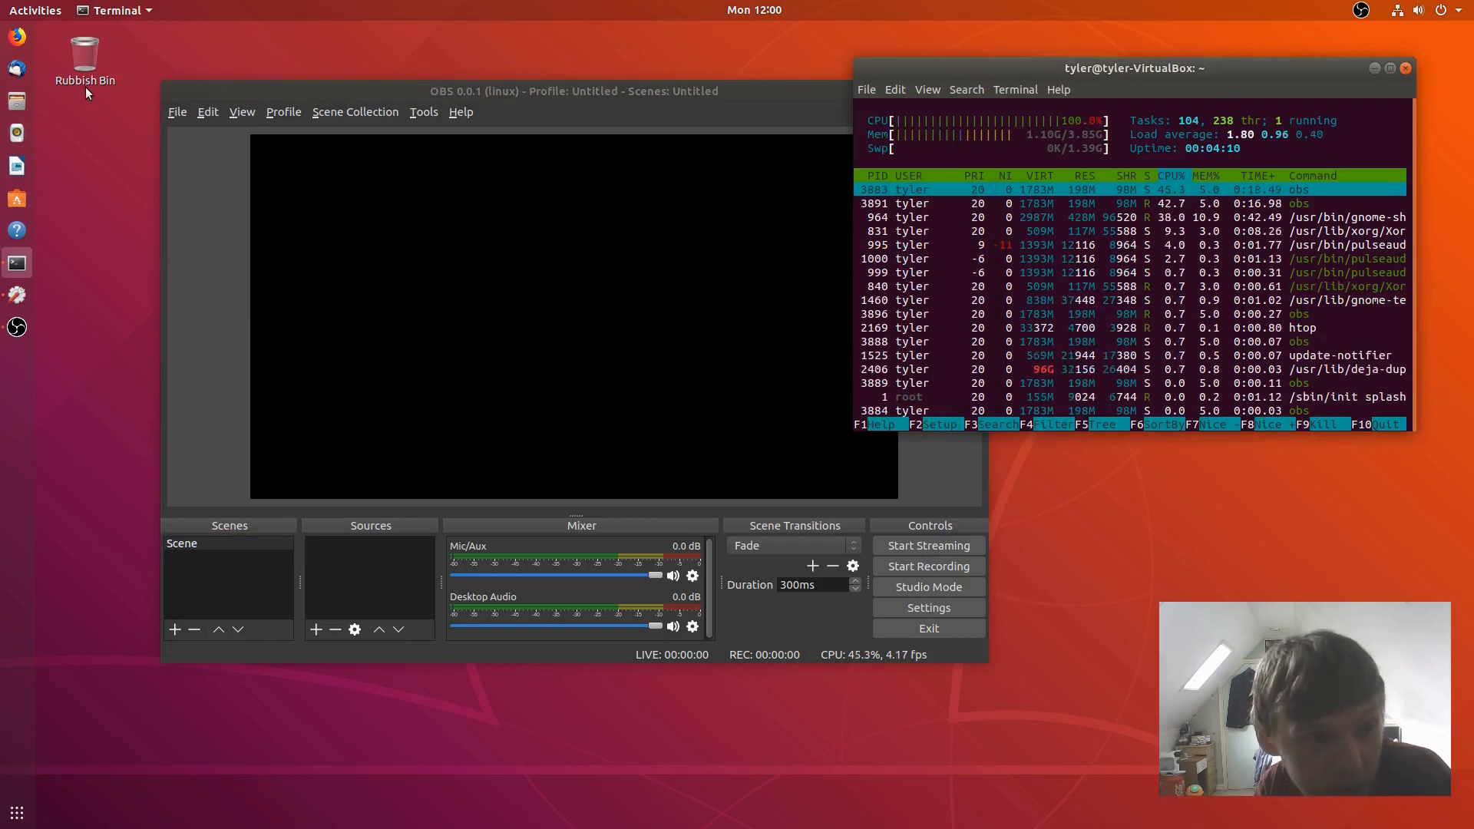
{"action": "left_click", "coordinate": [17, 296]}
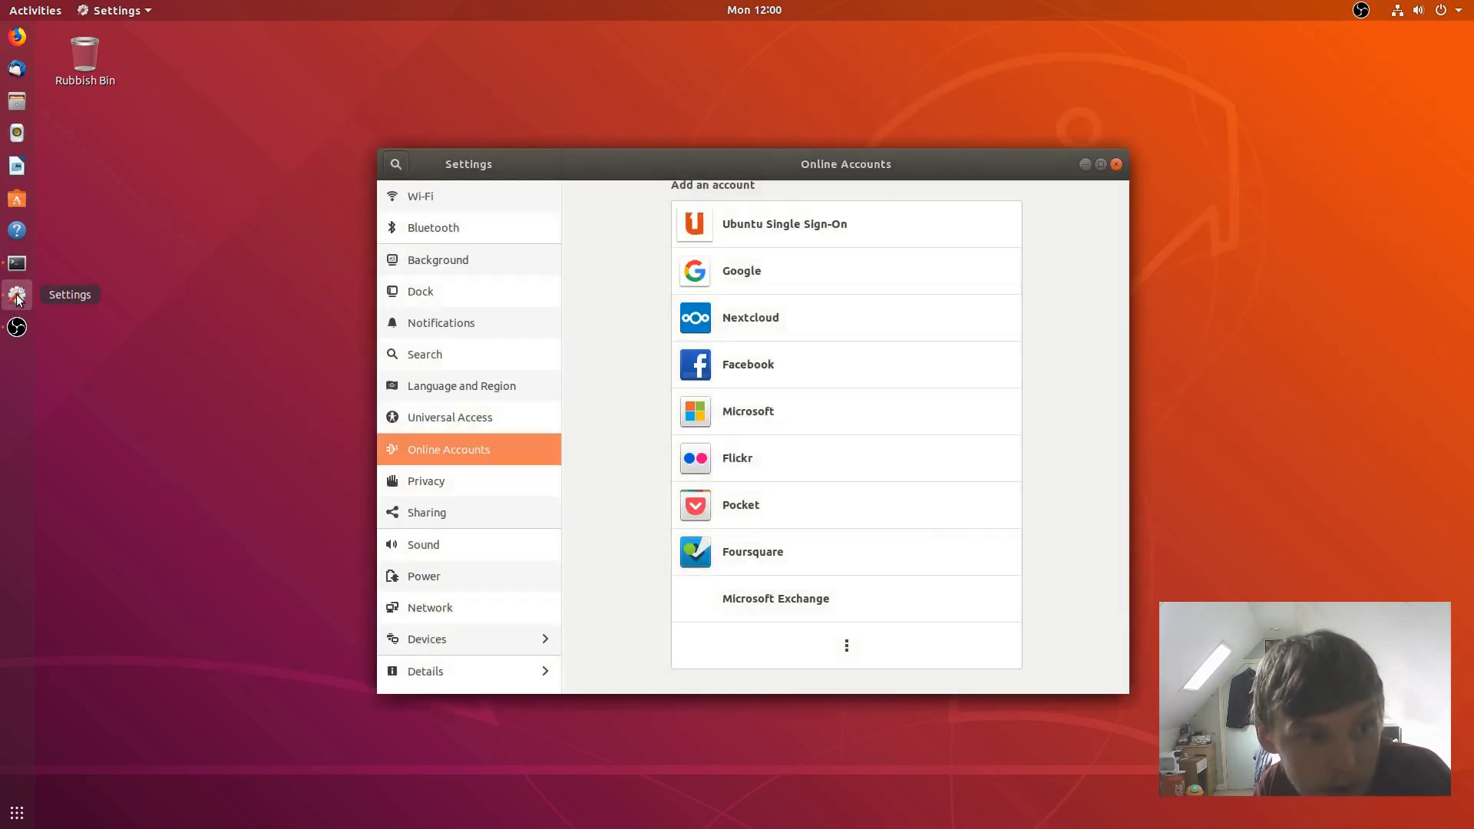
{"action": "left_click", "coordinate": [17, 327]}
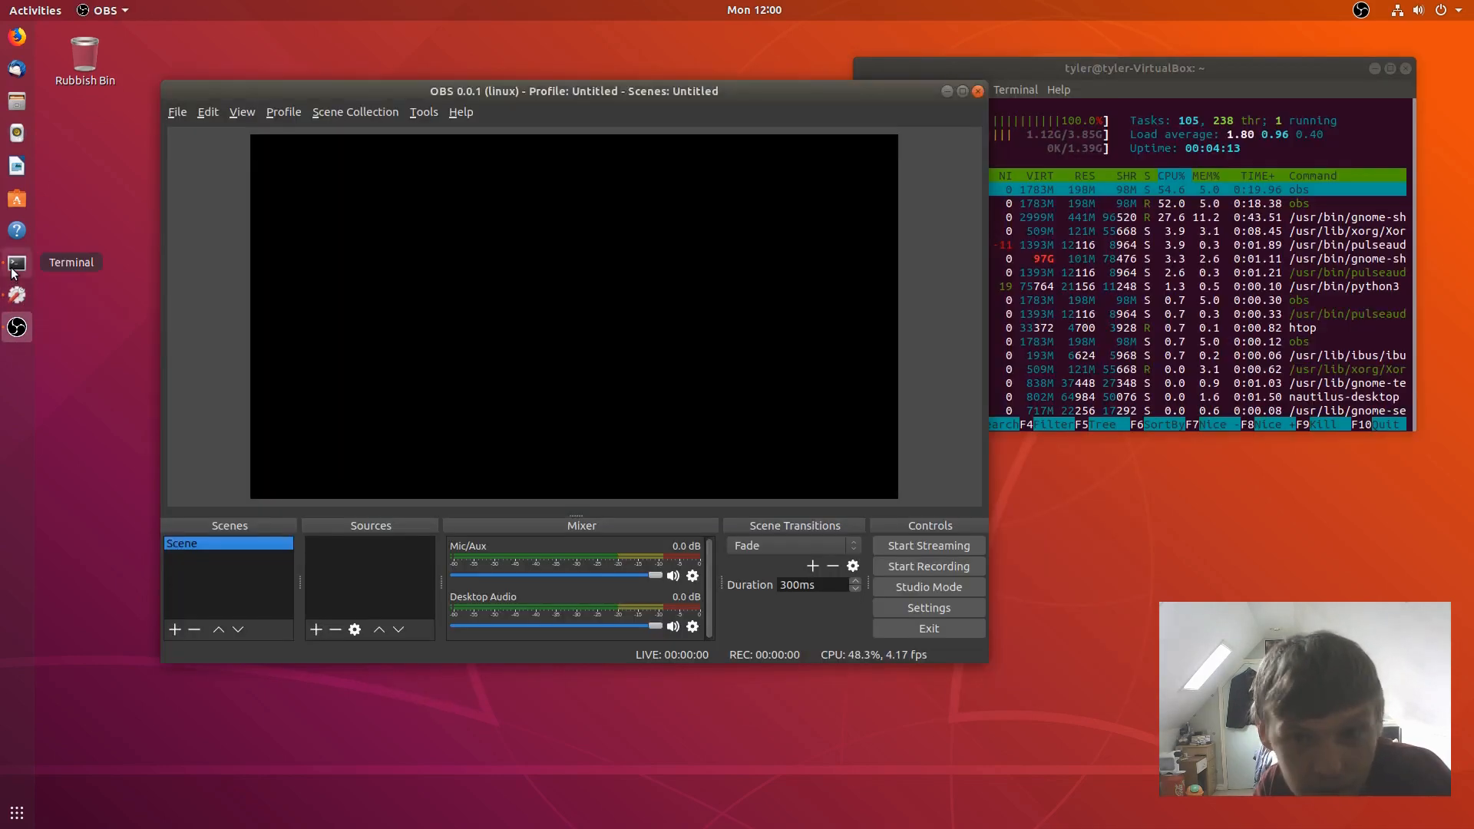
{"action": "left_click", "coordinate": [17, 263]}
{"action": "left_click_drag", "start_coordinate": [654, 99], "coordinate": [577, 86]}
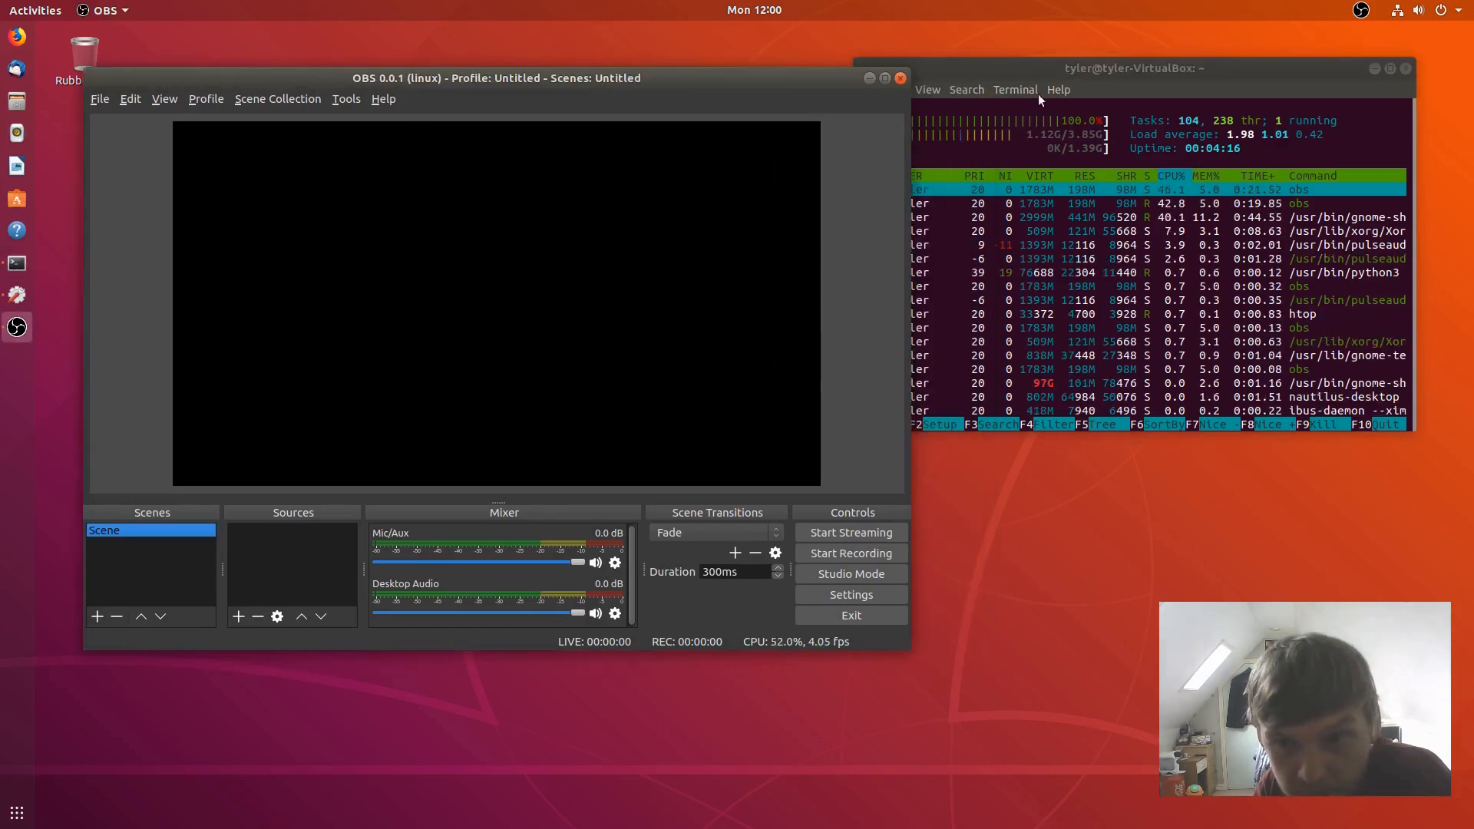
{"action": "left_click_drag", "start_coordinate": [1094, 70], "coordinate": [1145, 143]}
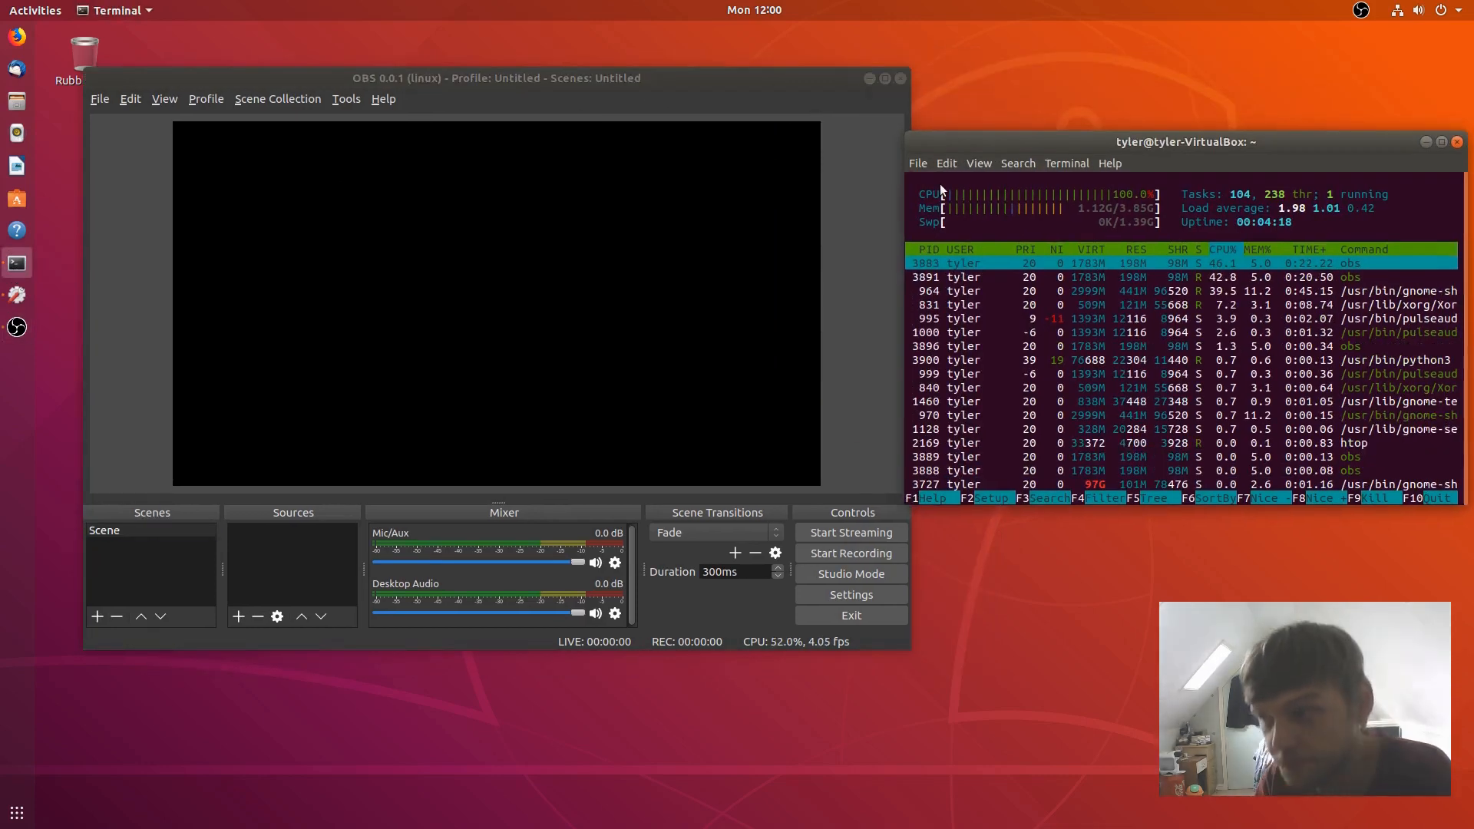
{"action": "left_click", "coordinate": [836, 617]}
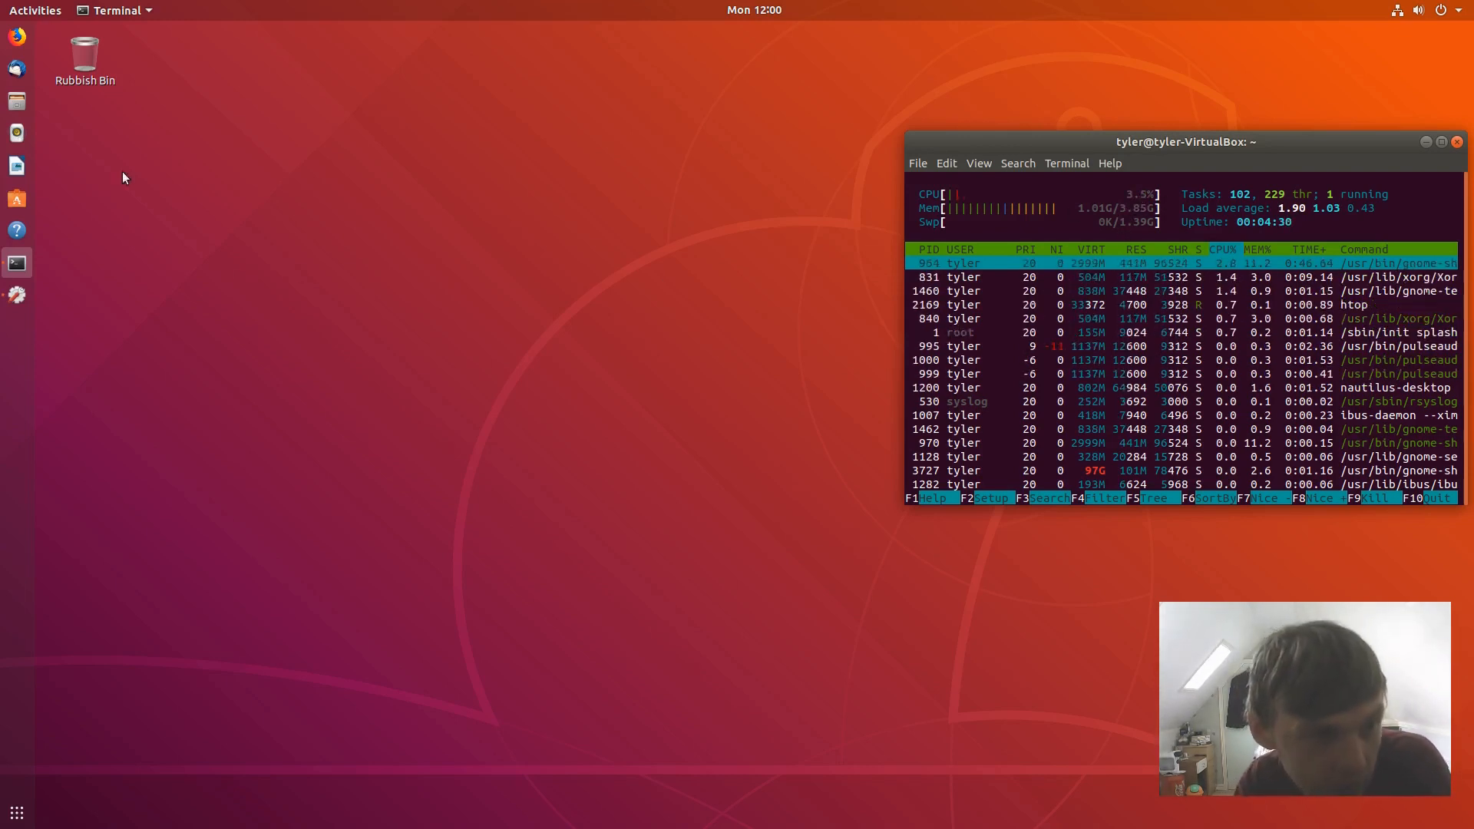
- In a new terminal, run sudo apt-get install gimp, enter the password and accept the install
{"action": "left_click", "coordinate": [335, 387]}
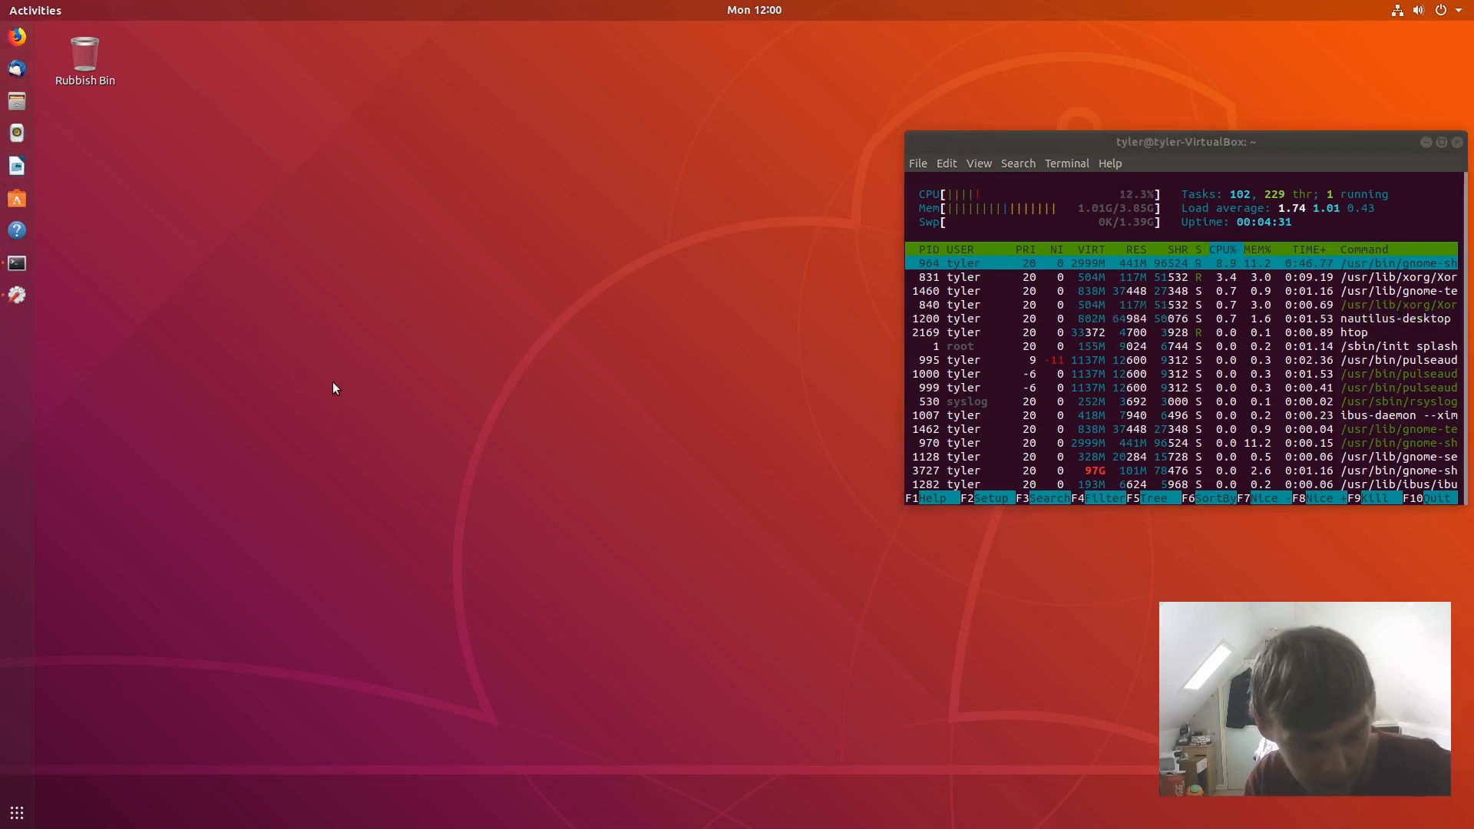
{"action": "key", "text": "ctrl+alt+t"}
{"action": "type", "text": "sud"}
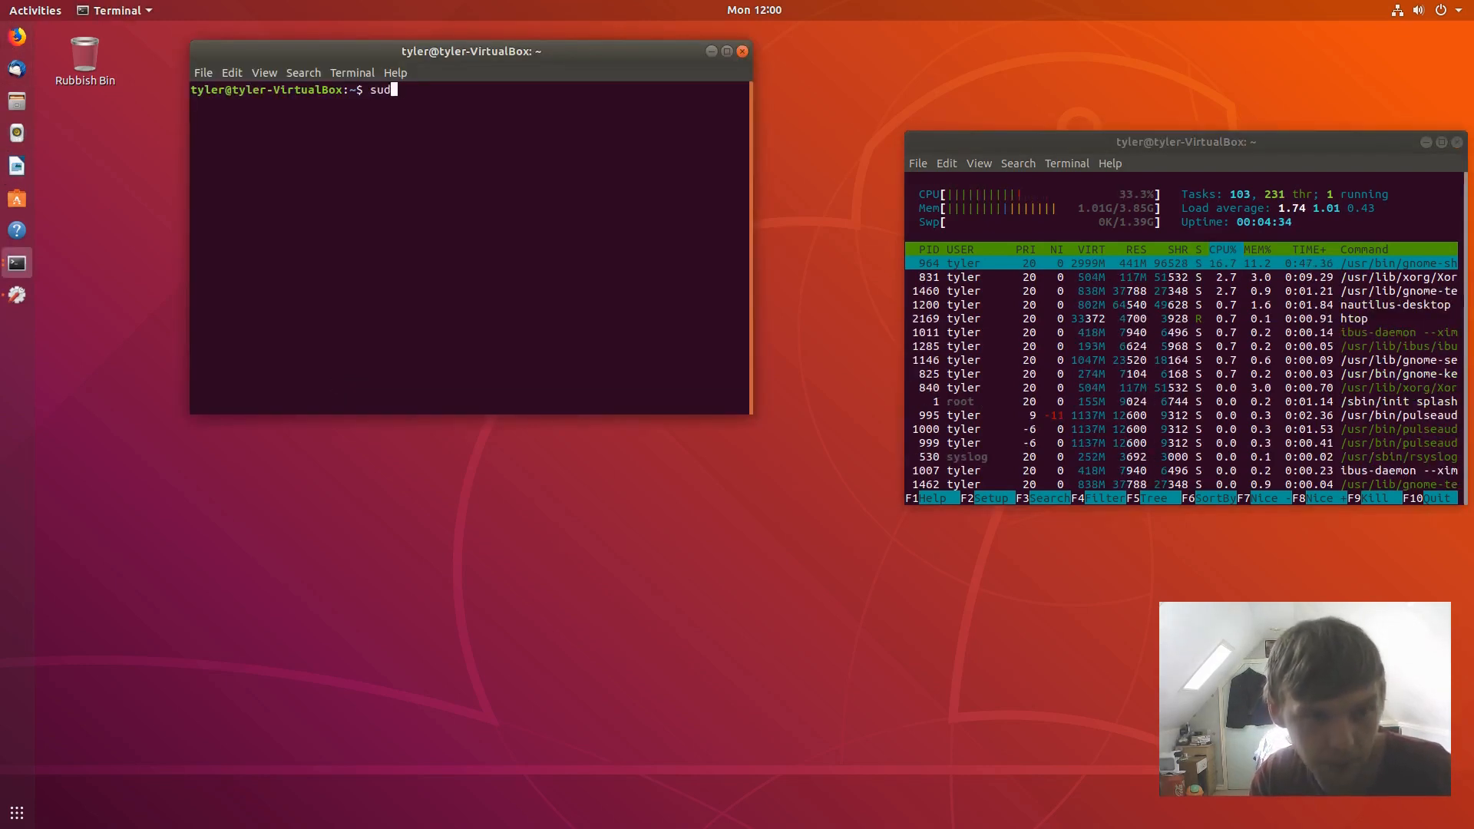
{"action": "type", "text": "o apt0ge"}
{"action": "key", "text": "BackSpace"}
{"action": "key", "text": "BackSpace"}
{"action": "key", "text": "BackSpace"}
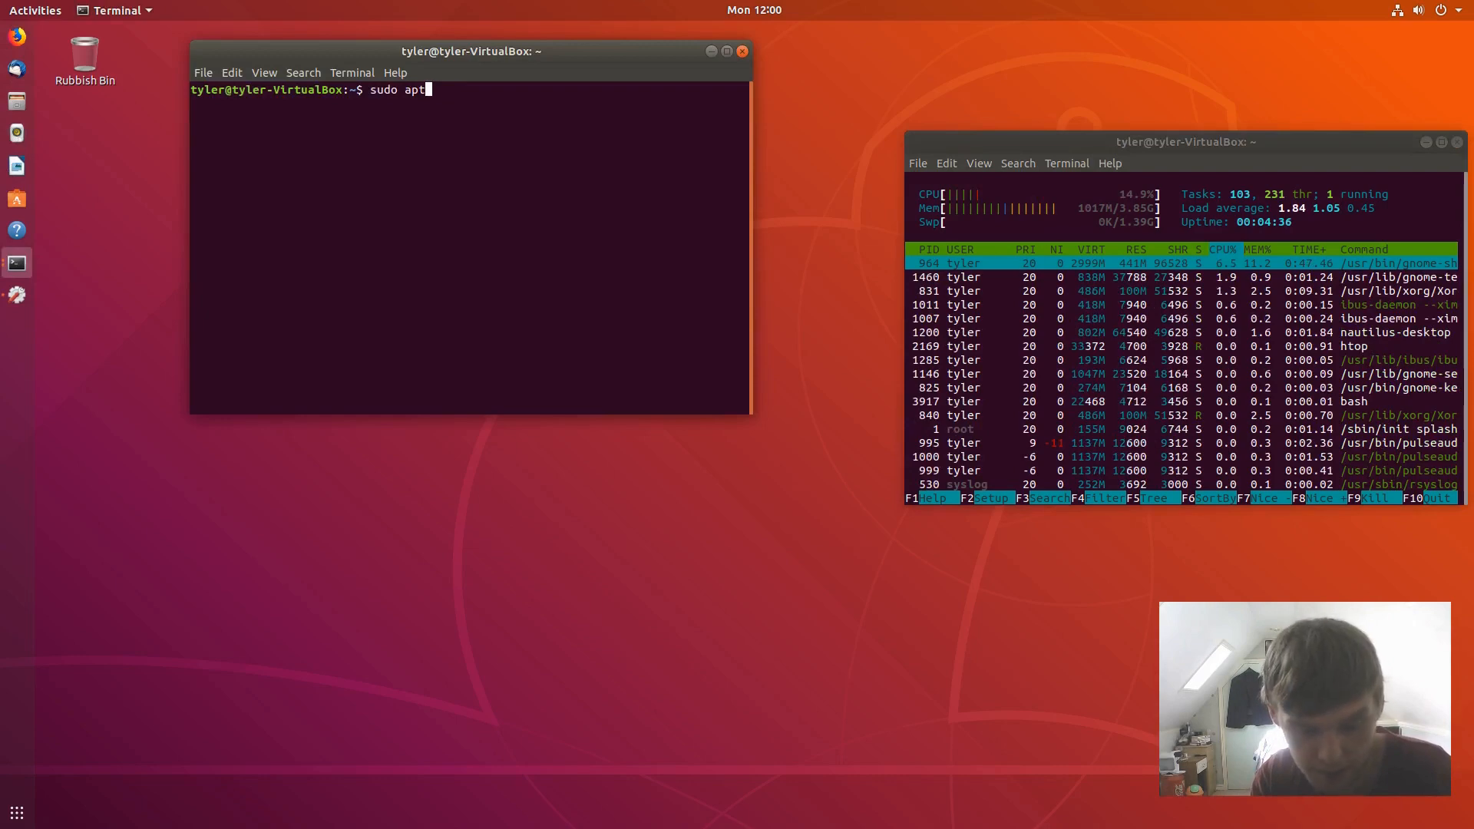
{"action": "type", "text": "-get install gimp"}
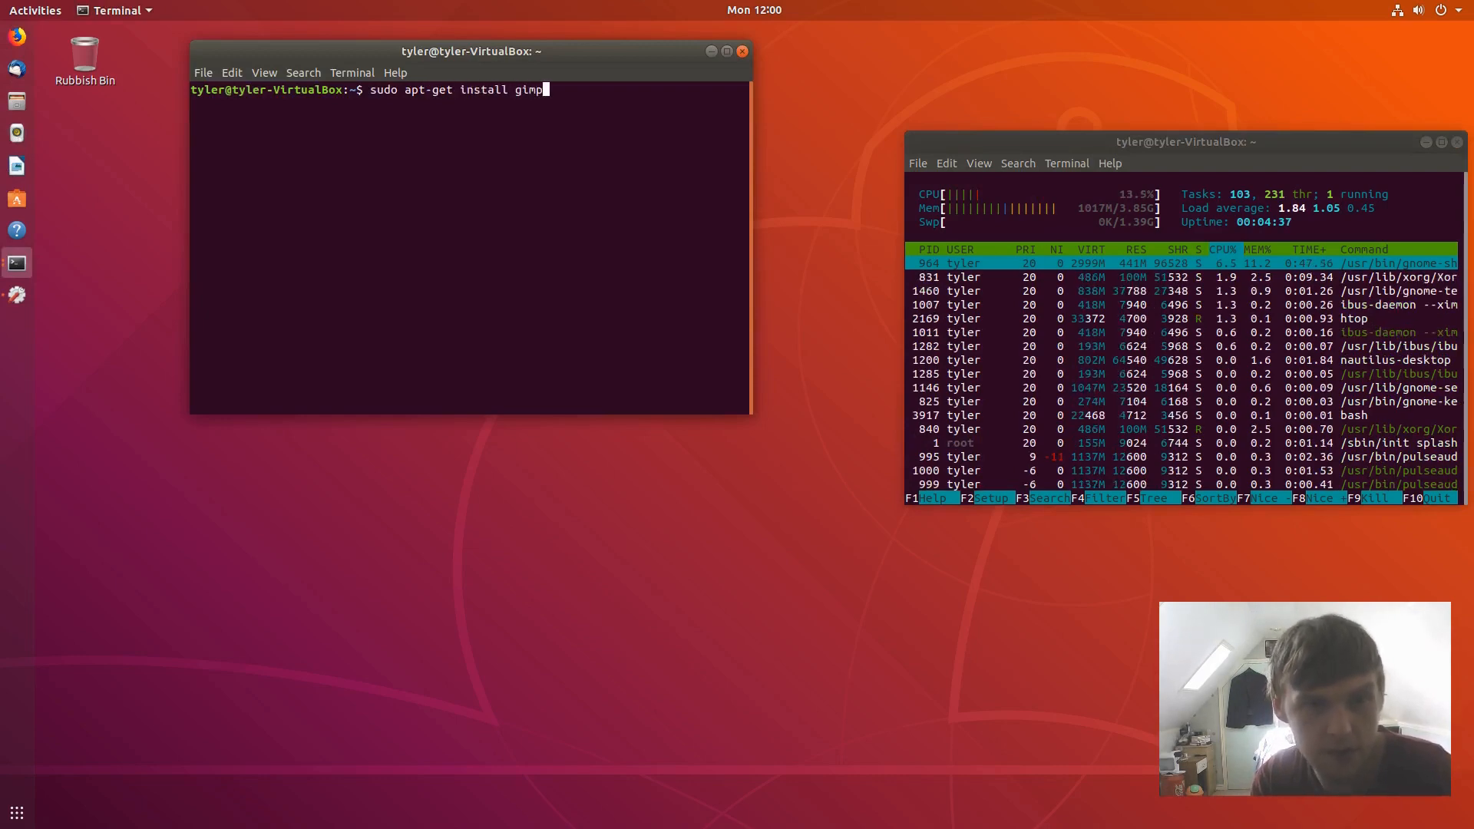
{"action": "key", "text": "Return"}
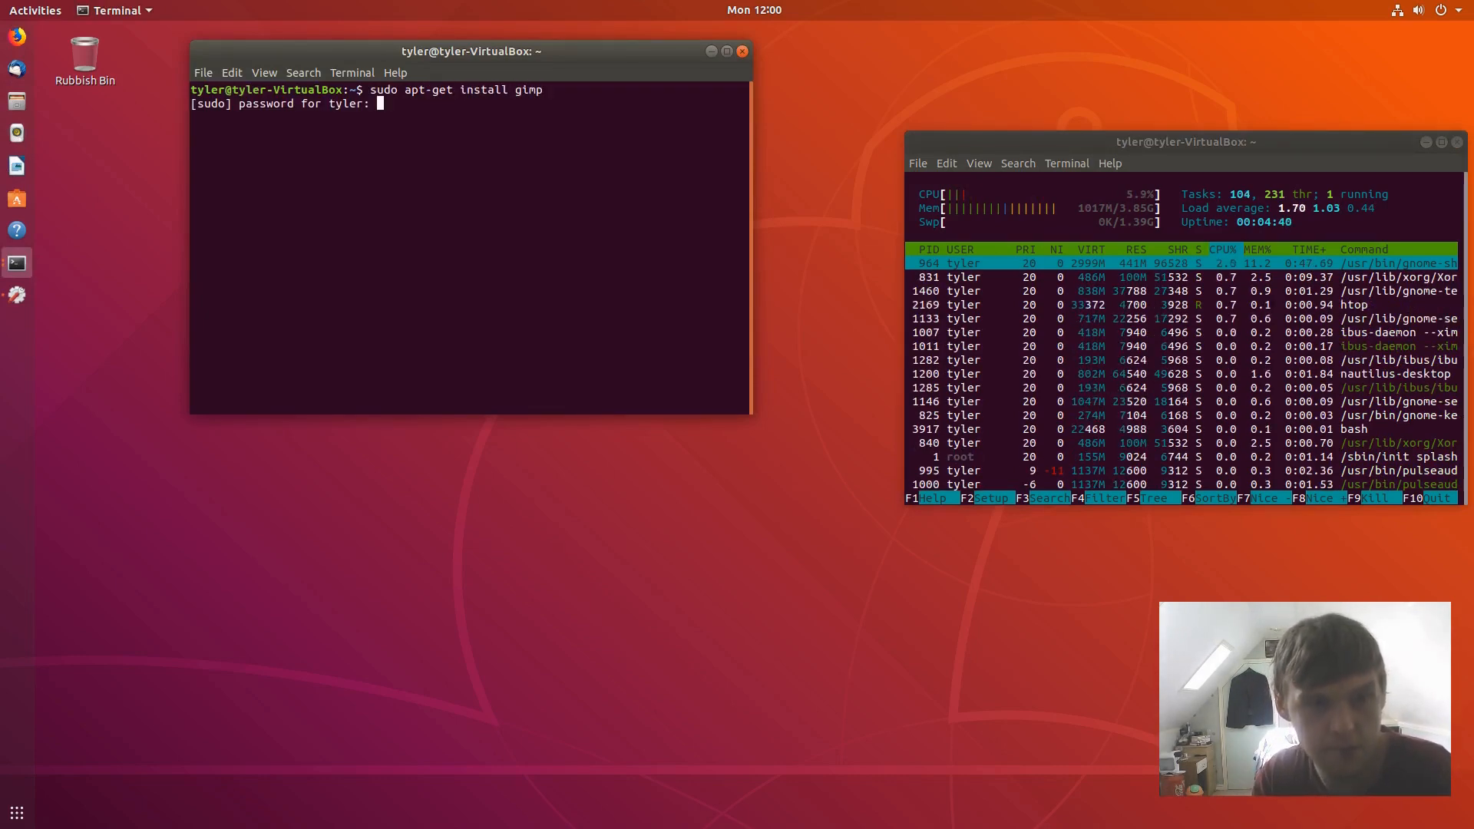
{"action": "key", "text": "Return"}
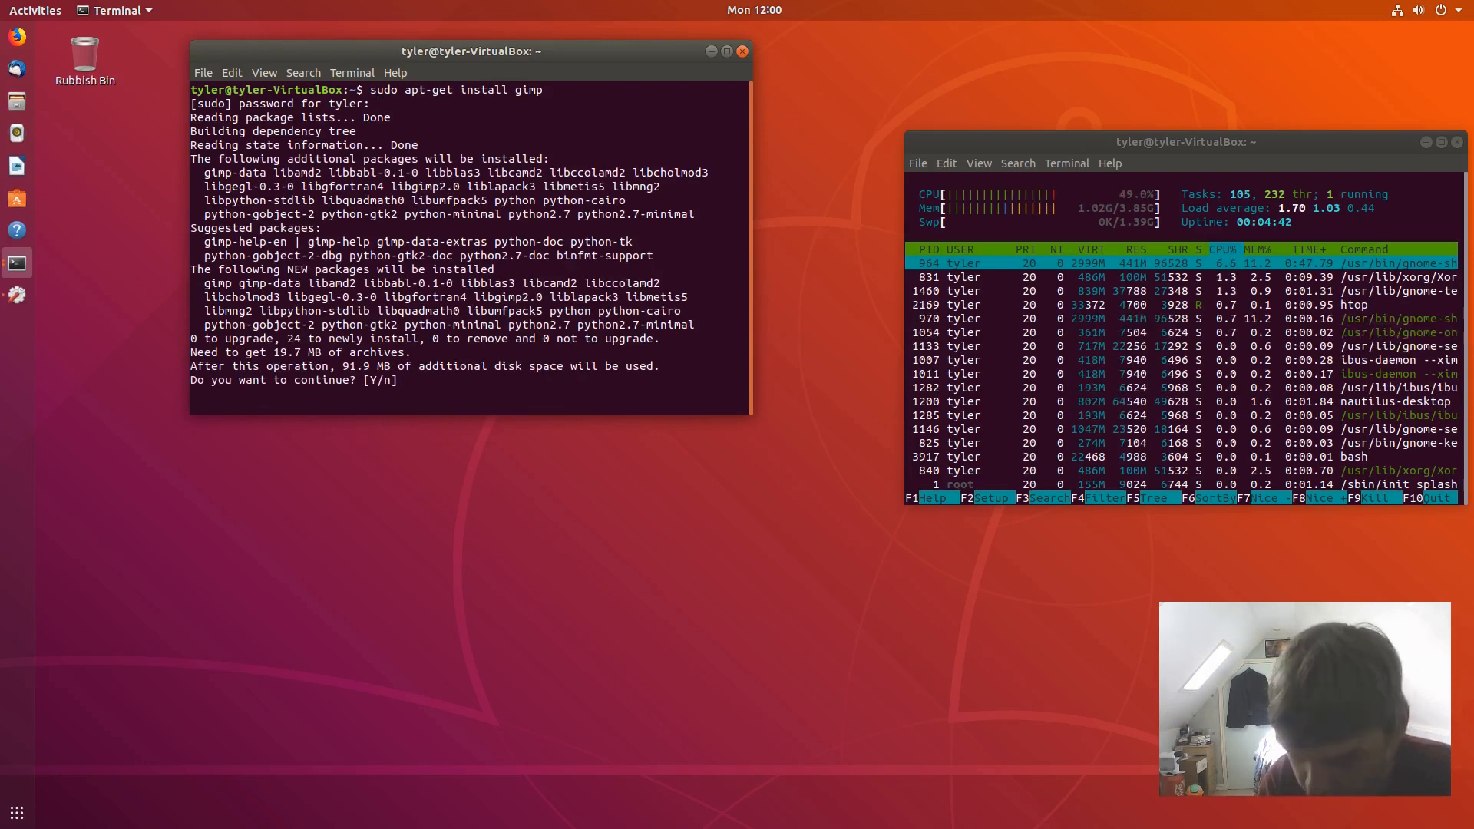
{"action": "key", "text": "Return"}
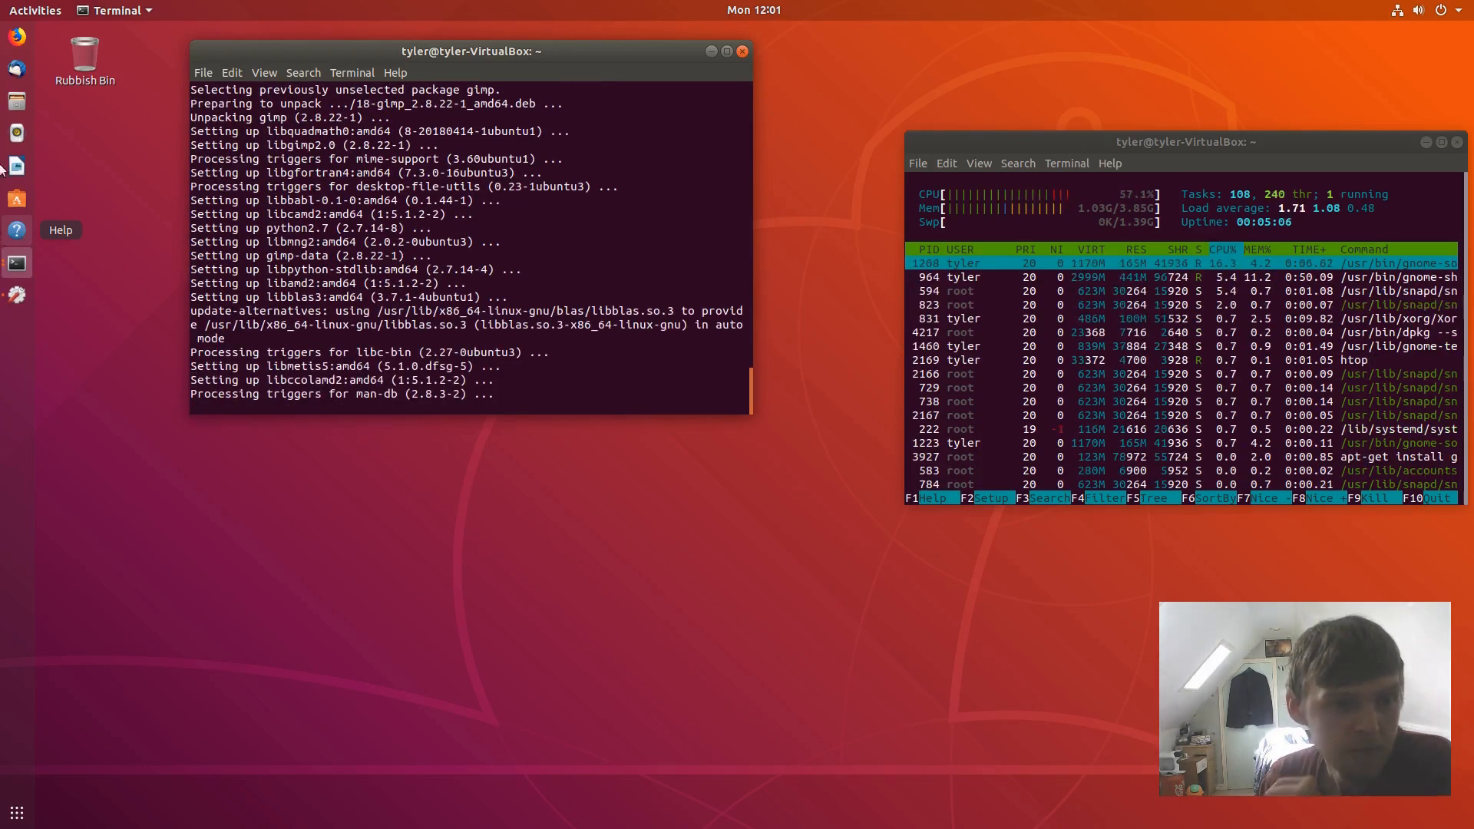
{"action": "left_click", "coordinate": [47, 5]}
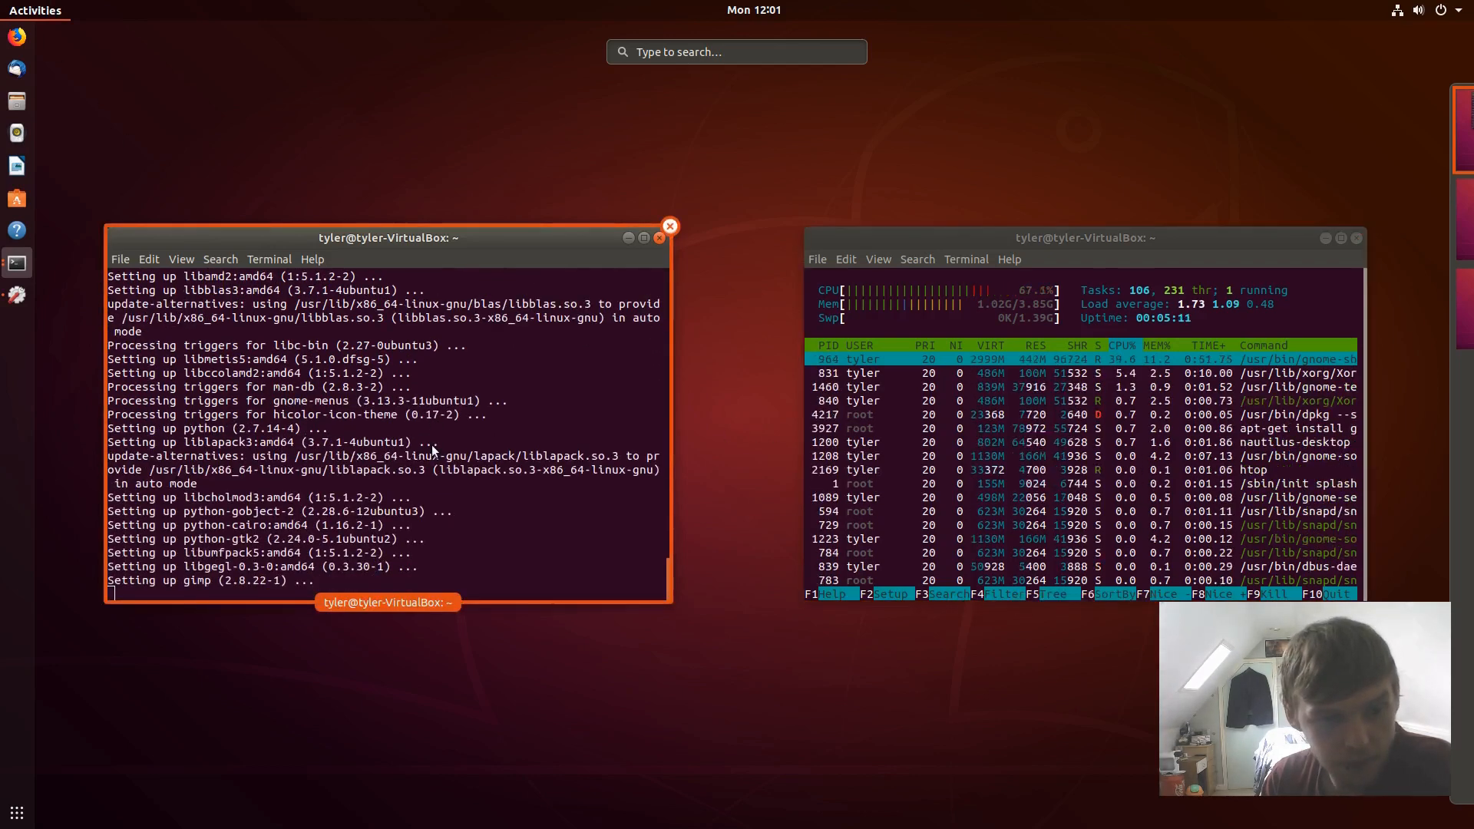
{"action": "left_click", "coordinate": [432, 450]}
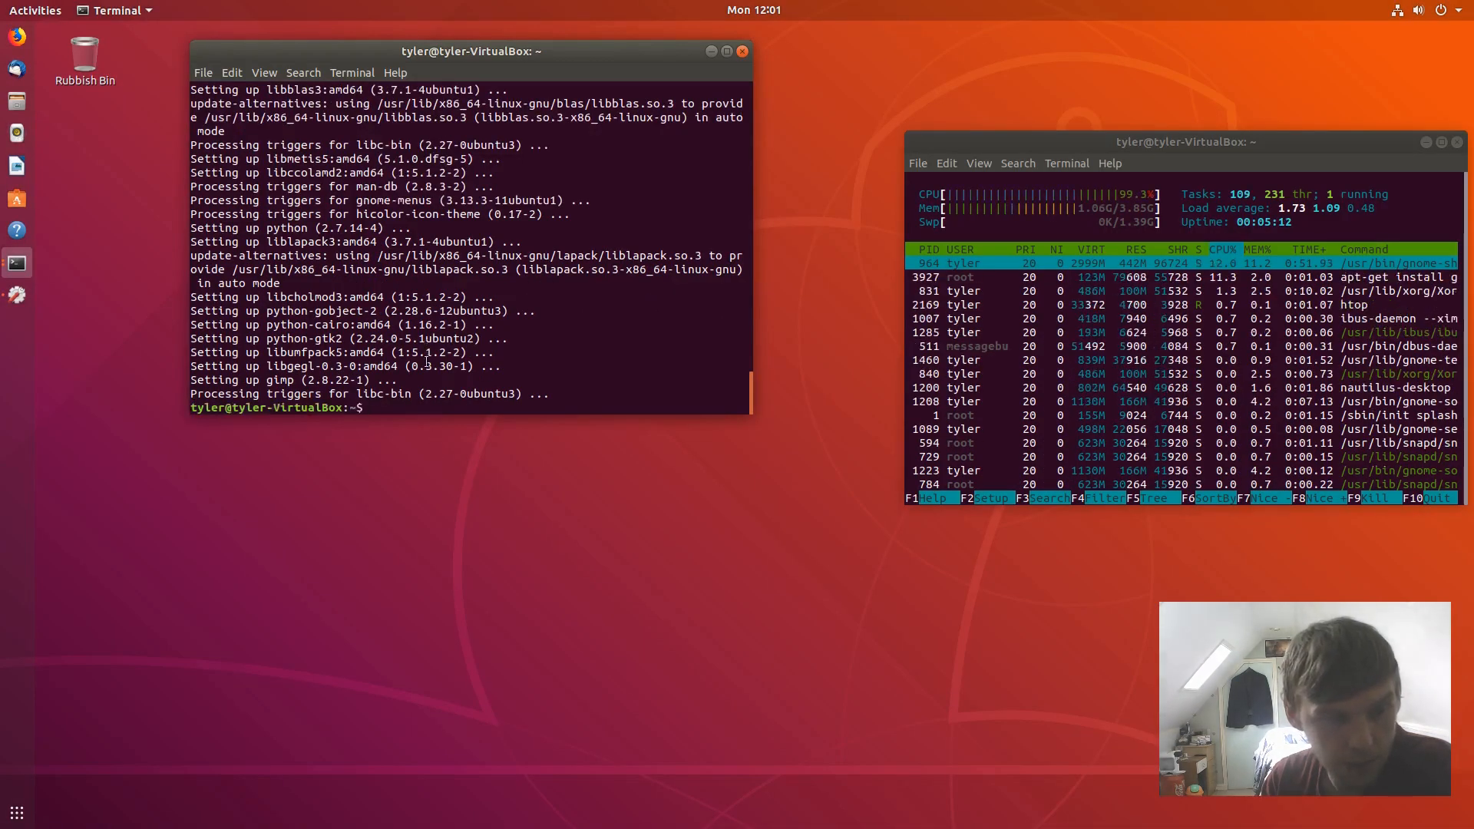
- Run sudo apt-get install moka-icon-theme, confirm with y, and minimize that terminal
{"action": "type", "text": "sudo "}
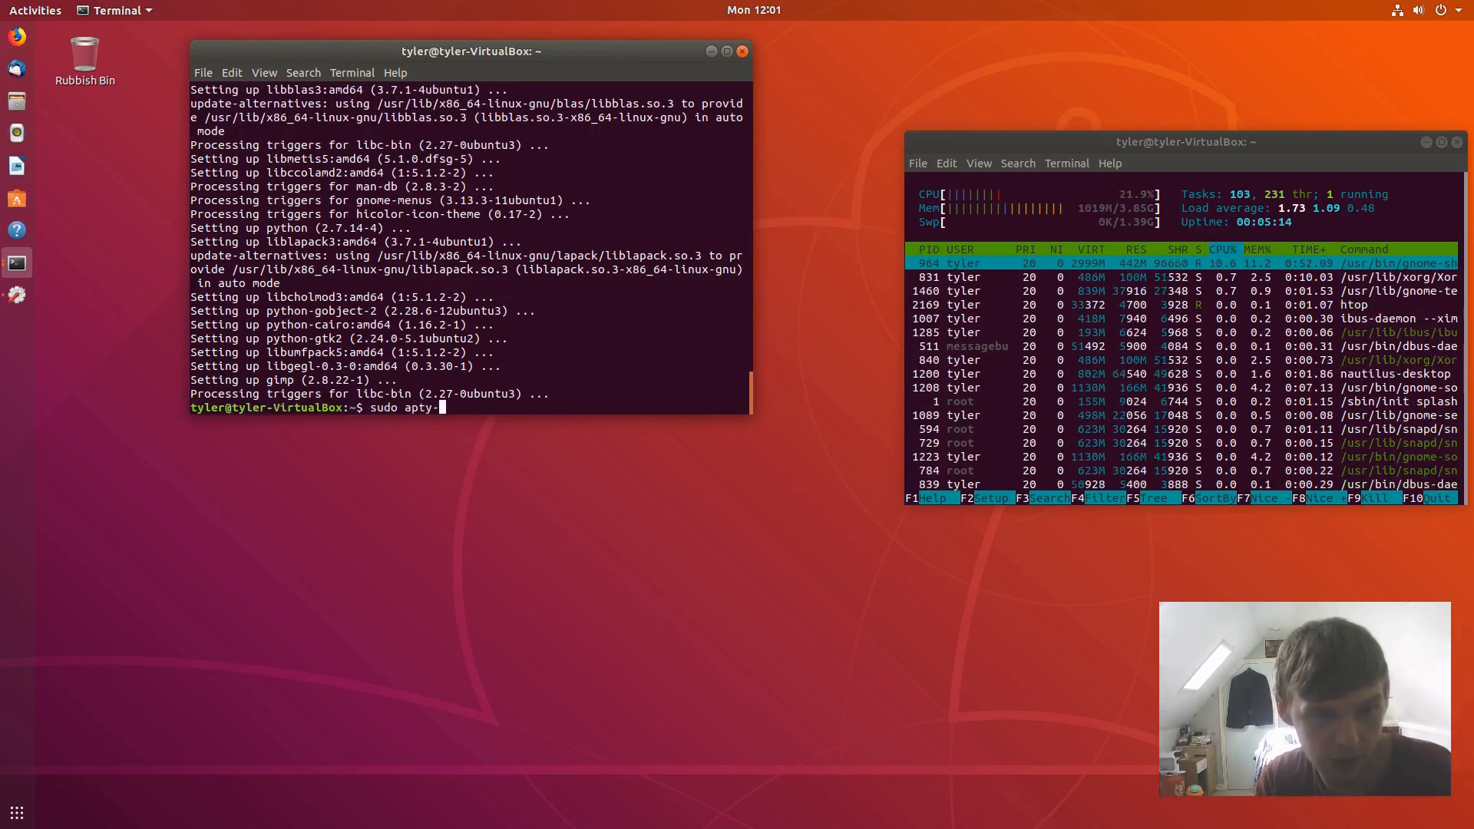
{"action": "type", "text": "apty-"}
{"action": "key", "text": "BackSpace"}
{"action": "key", "text": "BackSpace"}
{"action": "type", "text": "-get n"}
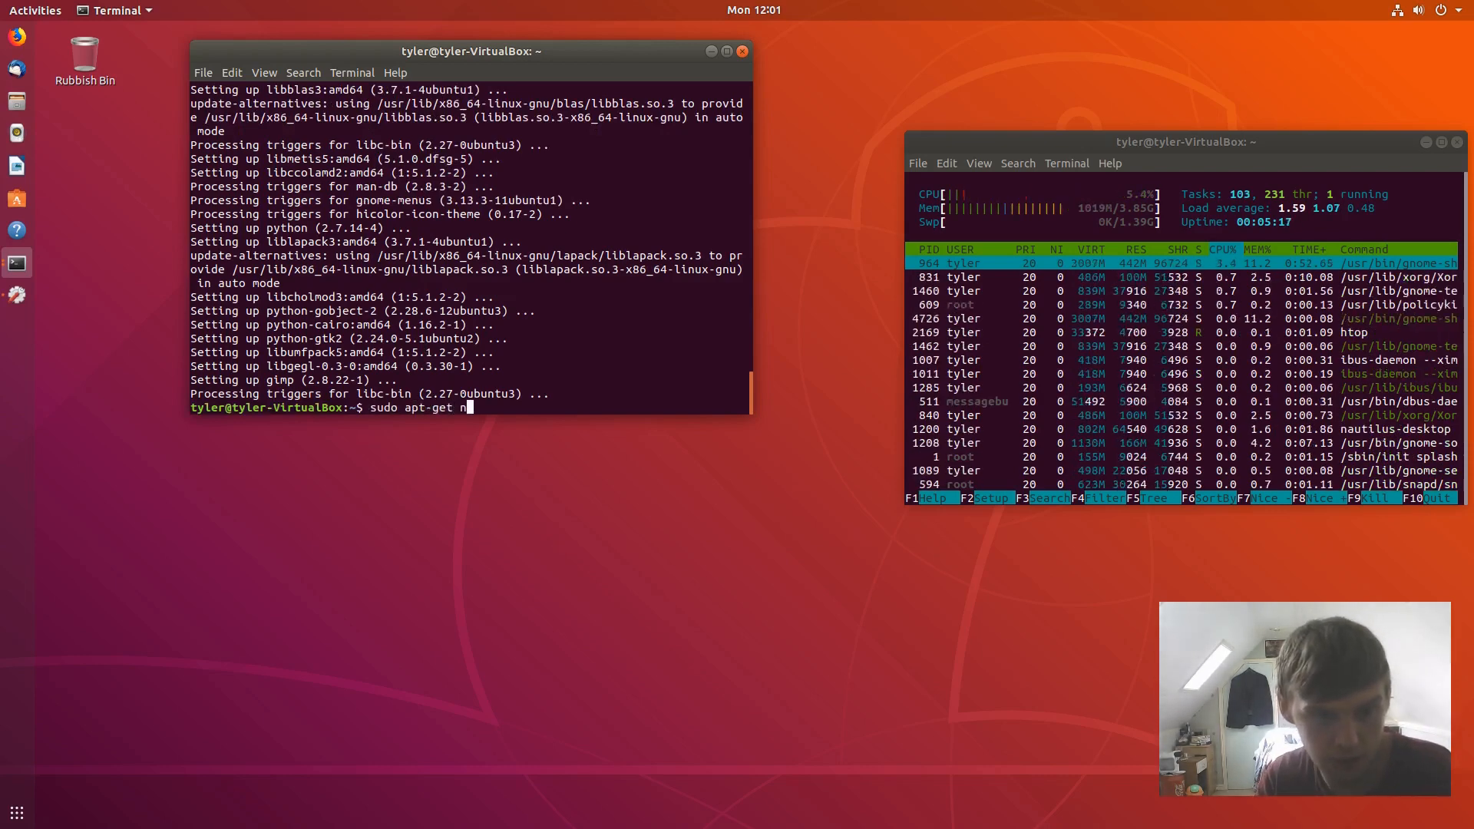
{"action": "key", "text": "BackSpace"}
{"action": "type", "text": "inst"}
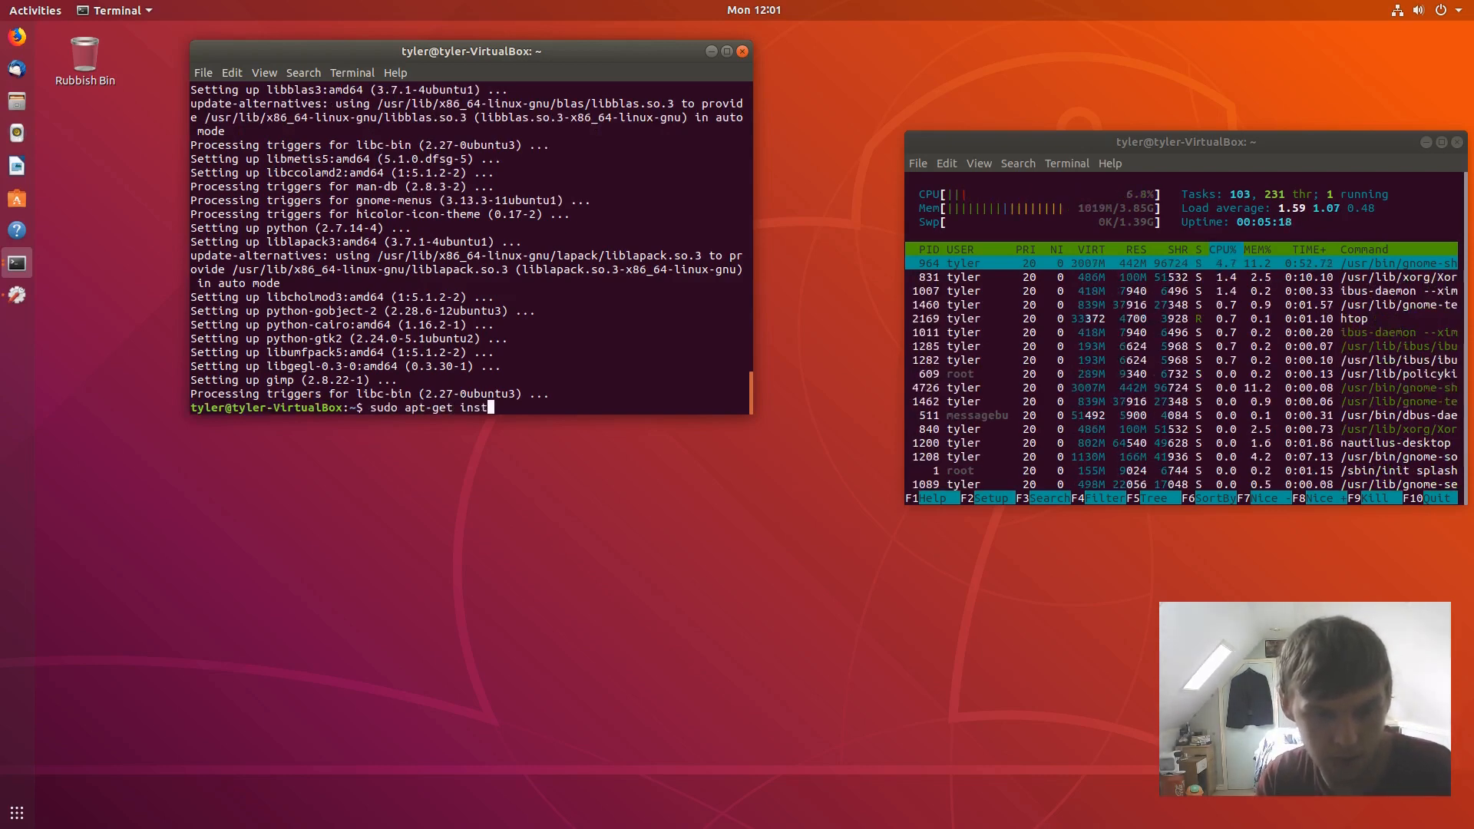
{"action": "type", "text": "all moka"}
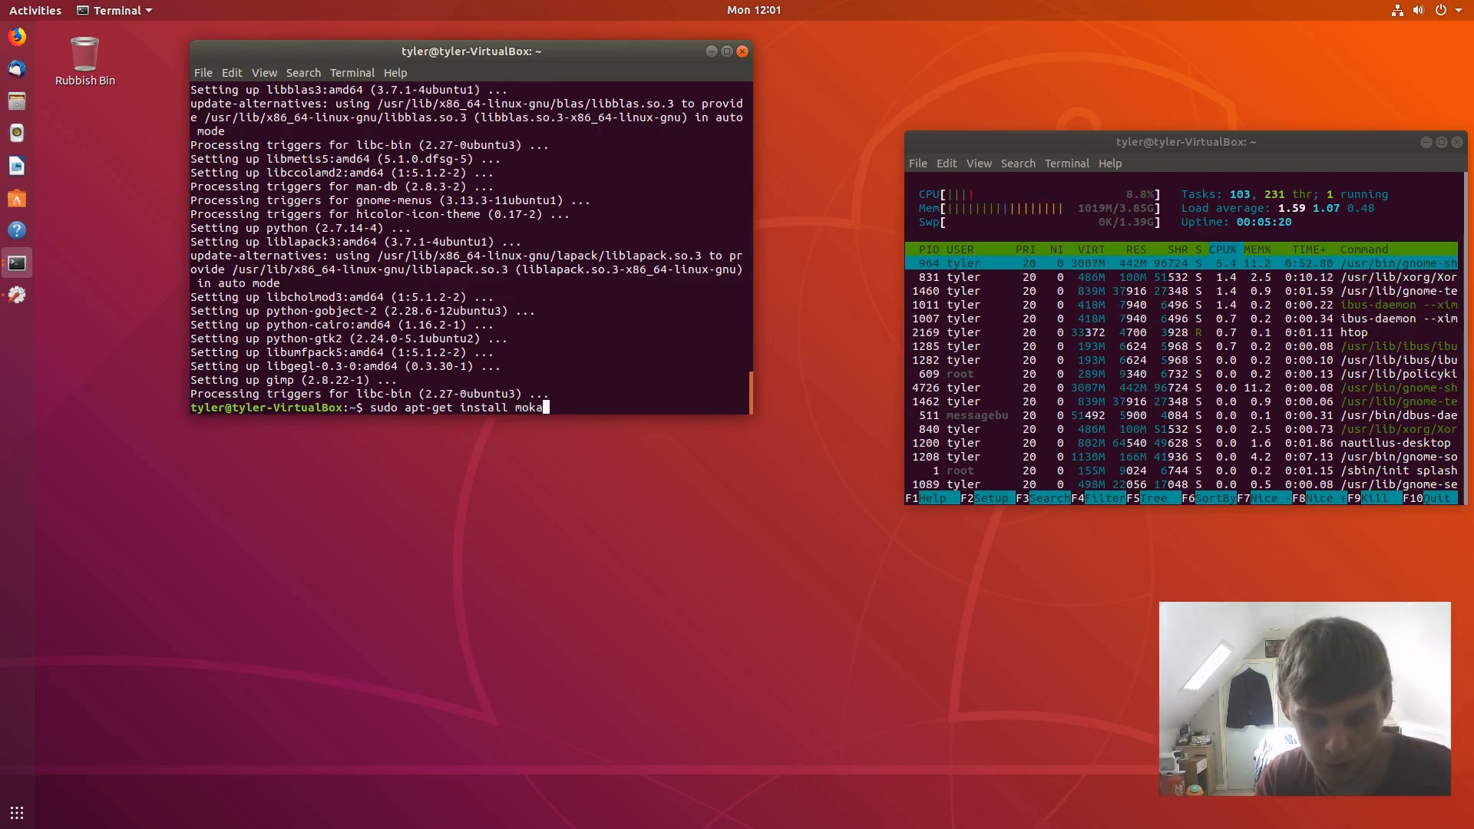
{"action": "type", "text": "-icon-"}
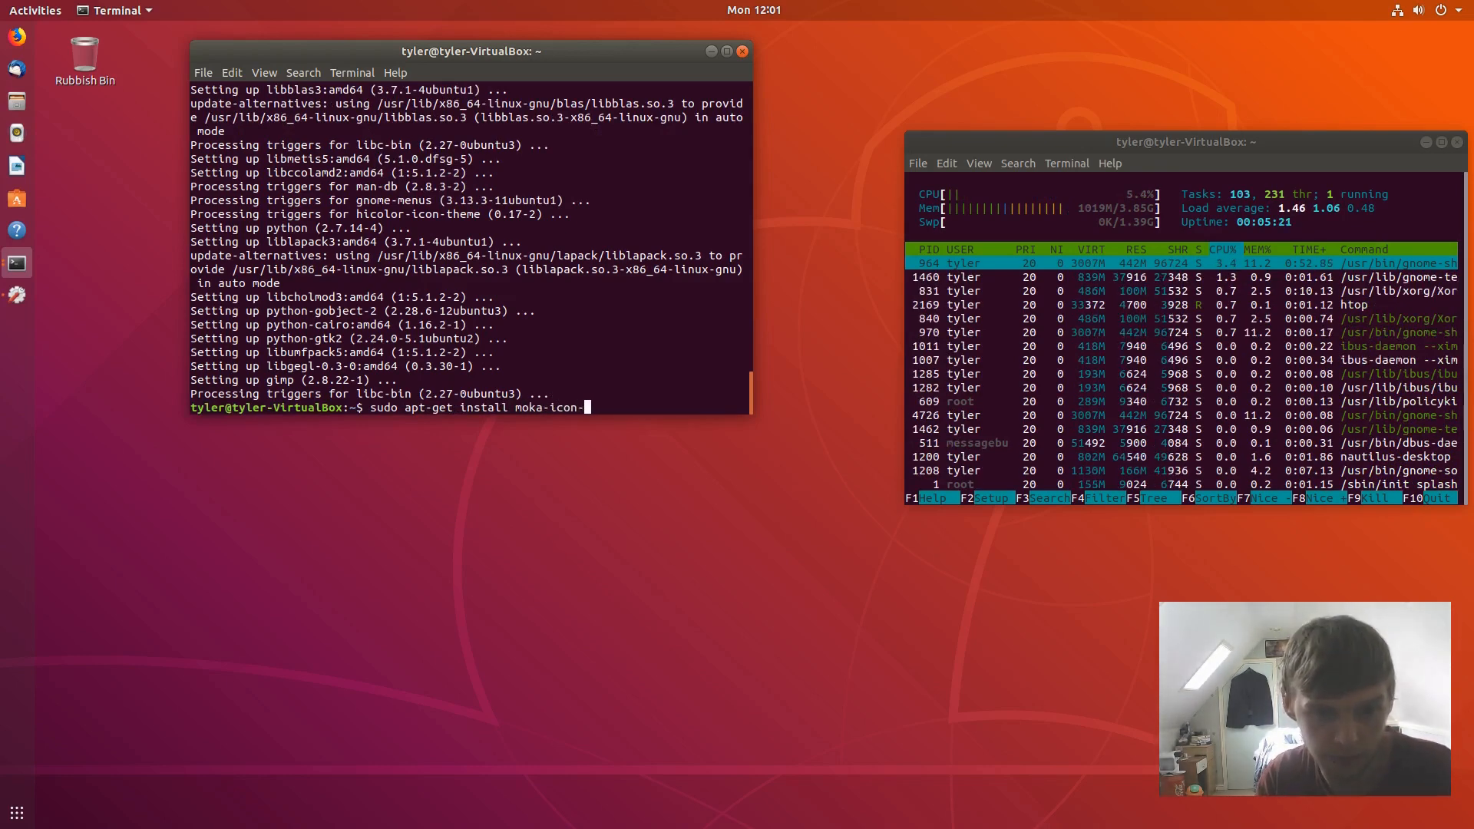
{"action": "type", "text": "thenme"}
{"action": "key", "text": "BackSpace"}
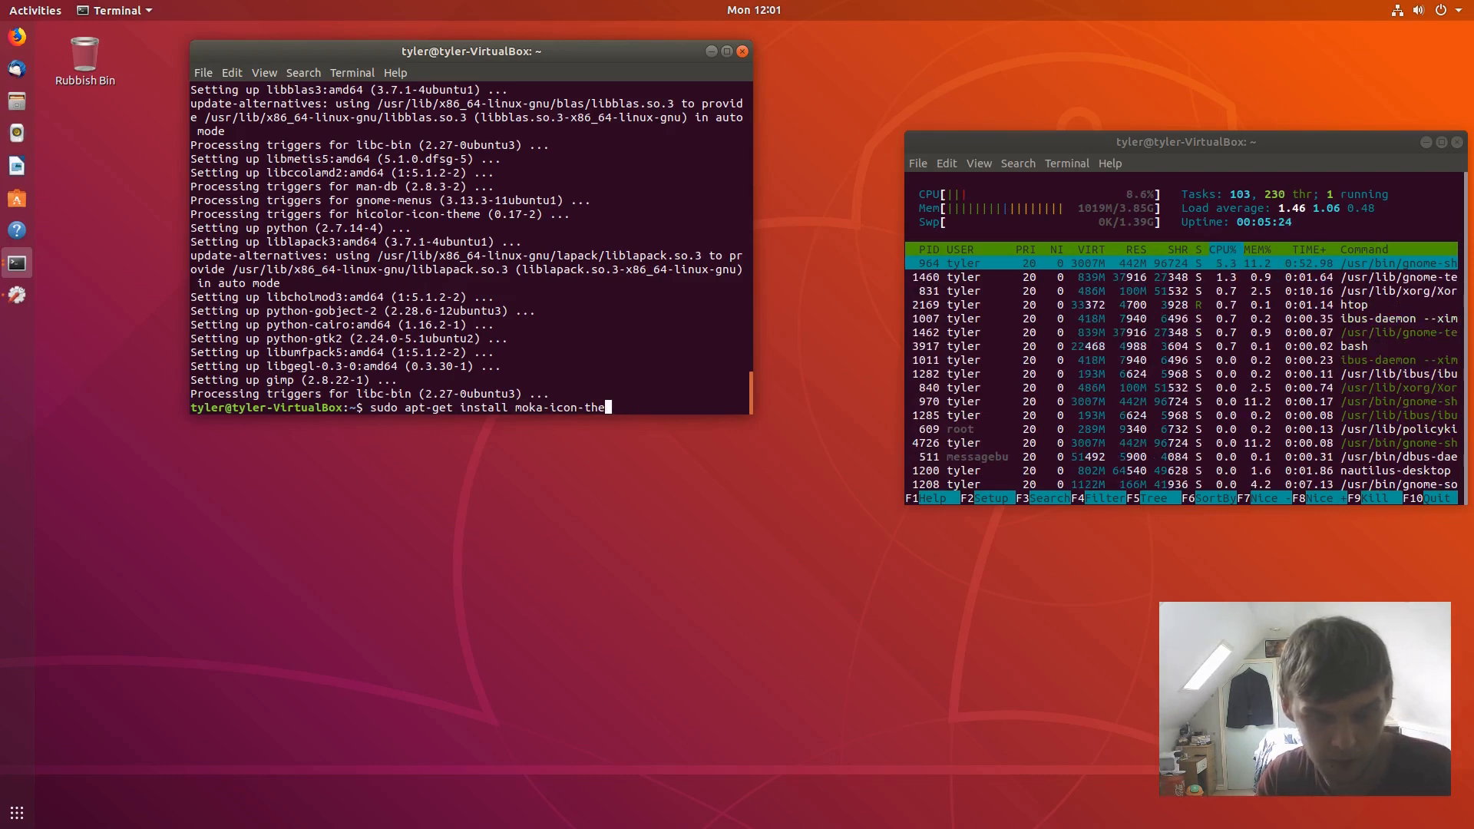
{"action": "key", "text": "Return"}
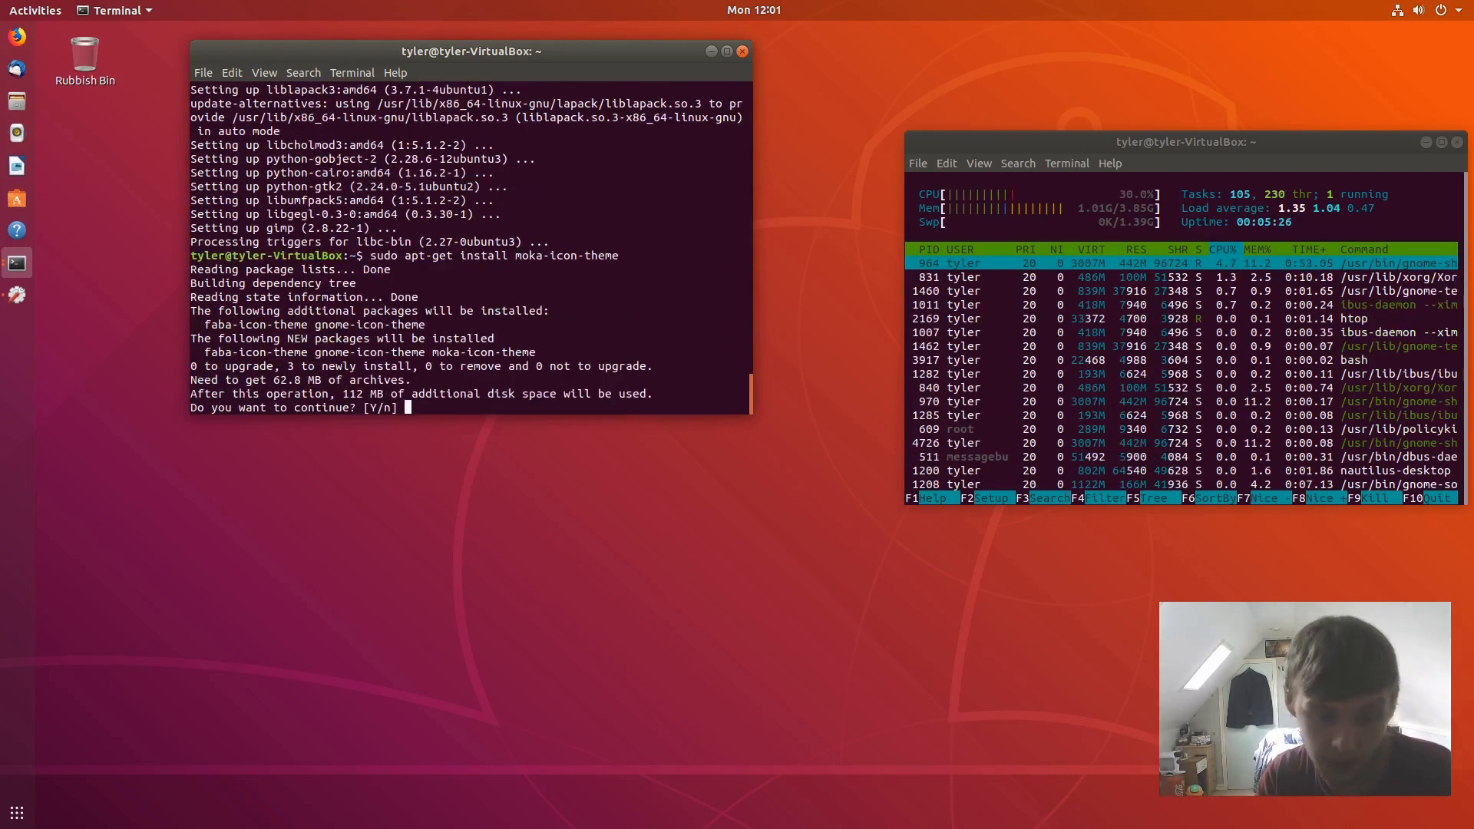
{"action": "type", "text": "y"}
{"action": "key", "text": "Return"}
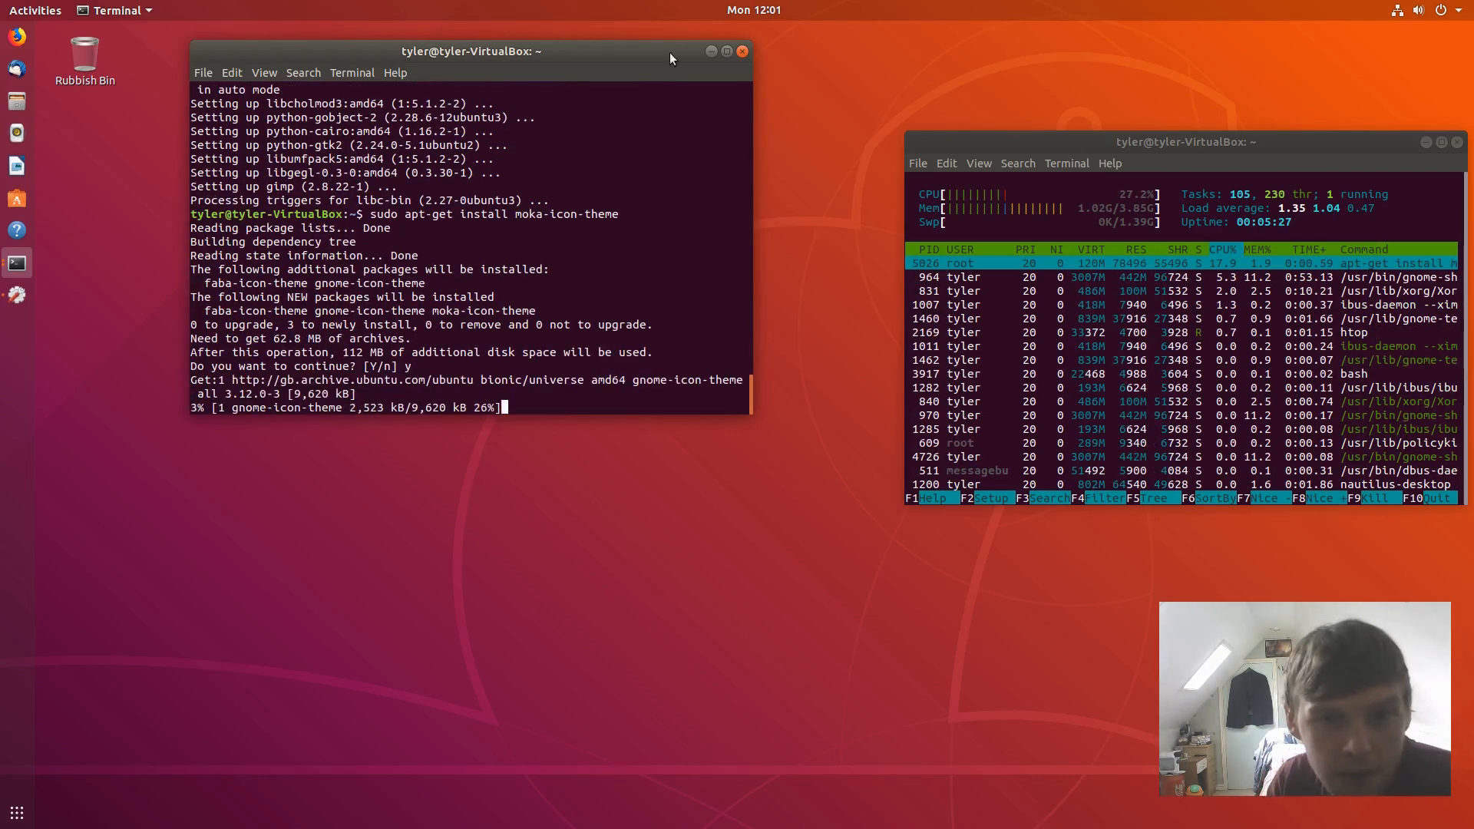
{"action": "left_click", "coordinate": [711, 51]}
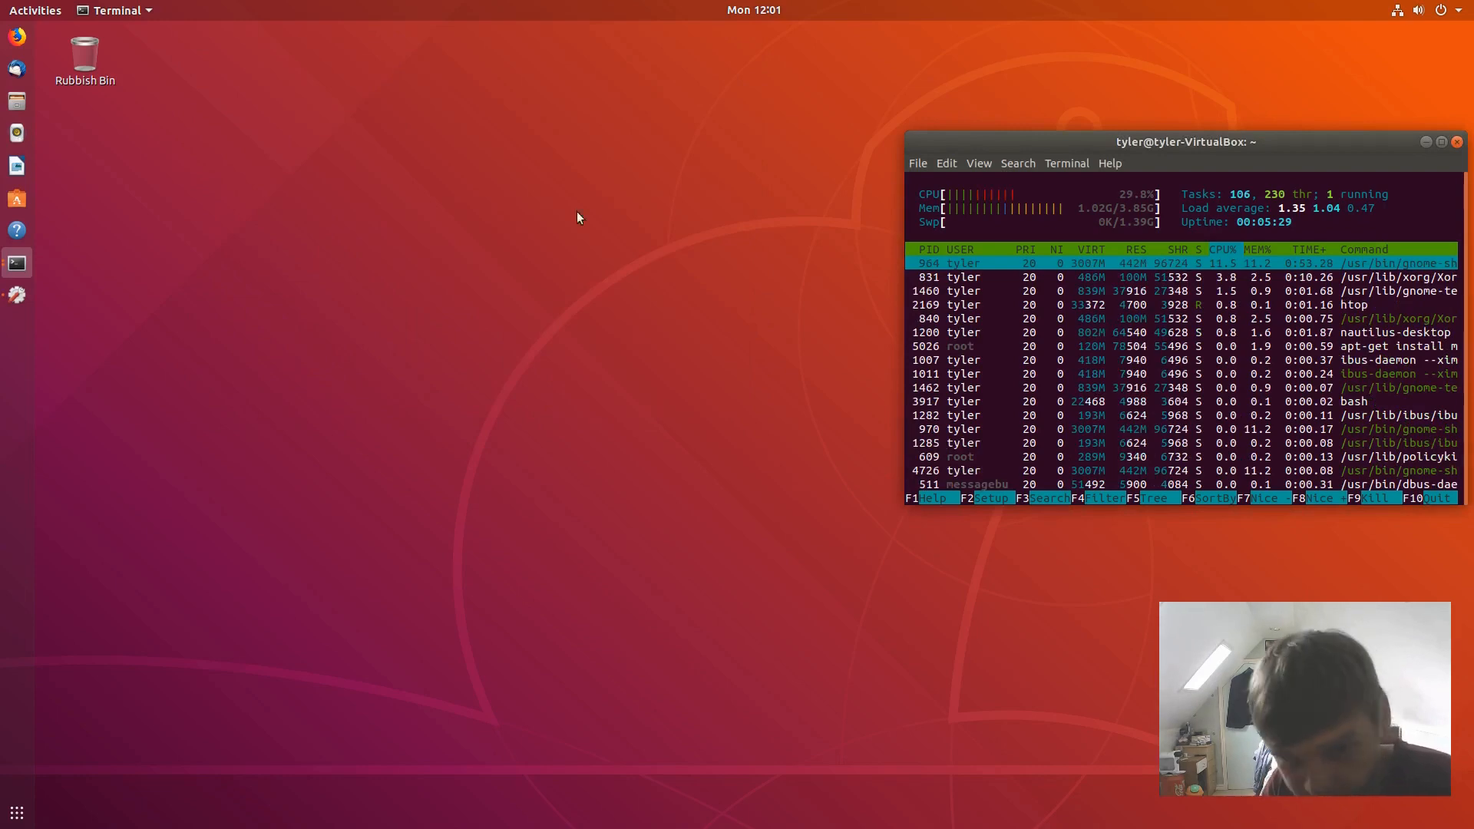
- Launch GIMP from the Activities search
{"action": "left_click", "coordinate": [25, 6]}
{"action": "type", "text": "gimp"}
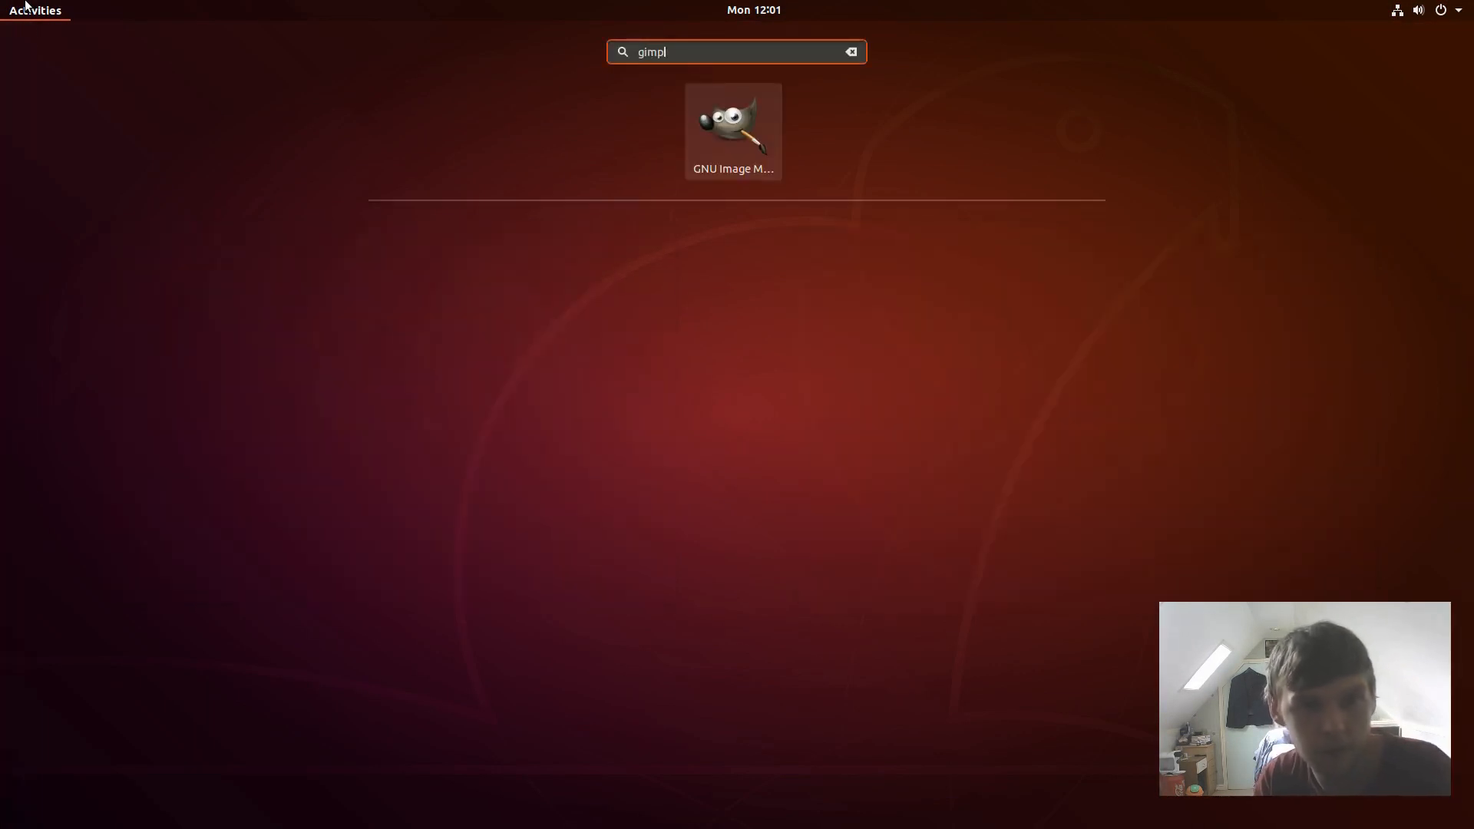
{"action": "key", "text": "Return"}
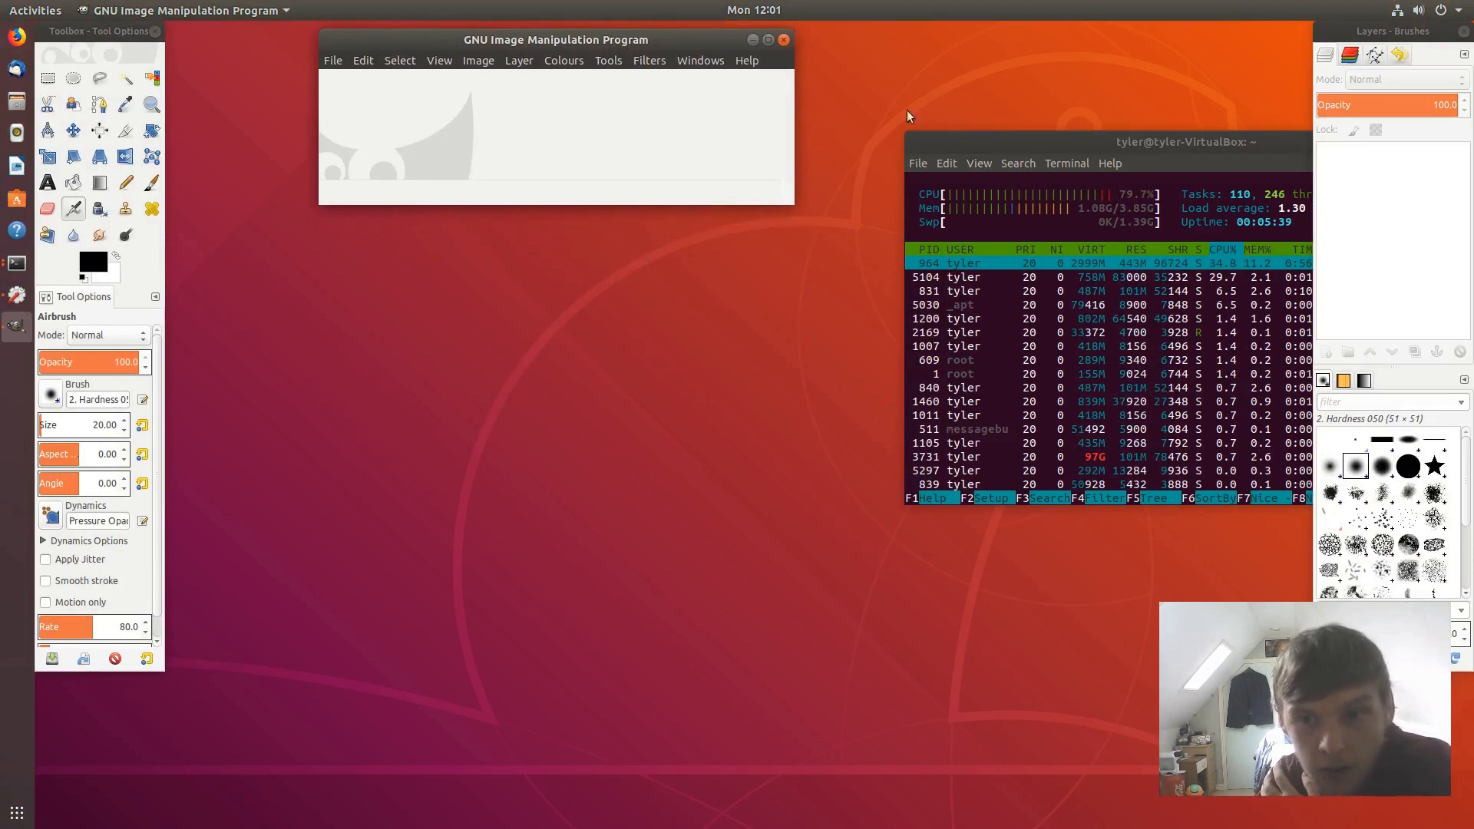
- Drag the htop terminal toward the middle of the screen and return to Activities
{"action": "left_click", "coordinate": [1110, 163]}
{"action": "left_click", "coordinate": [1047, 144]}
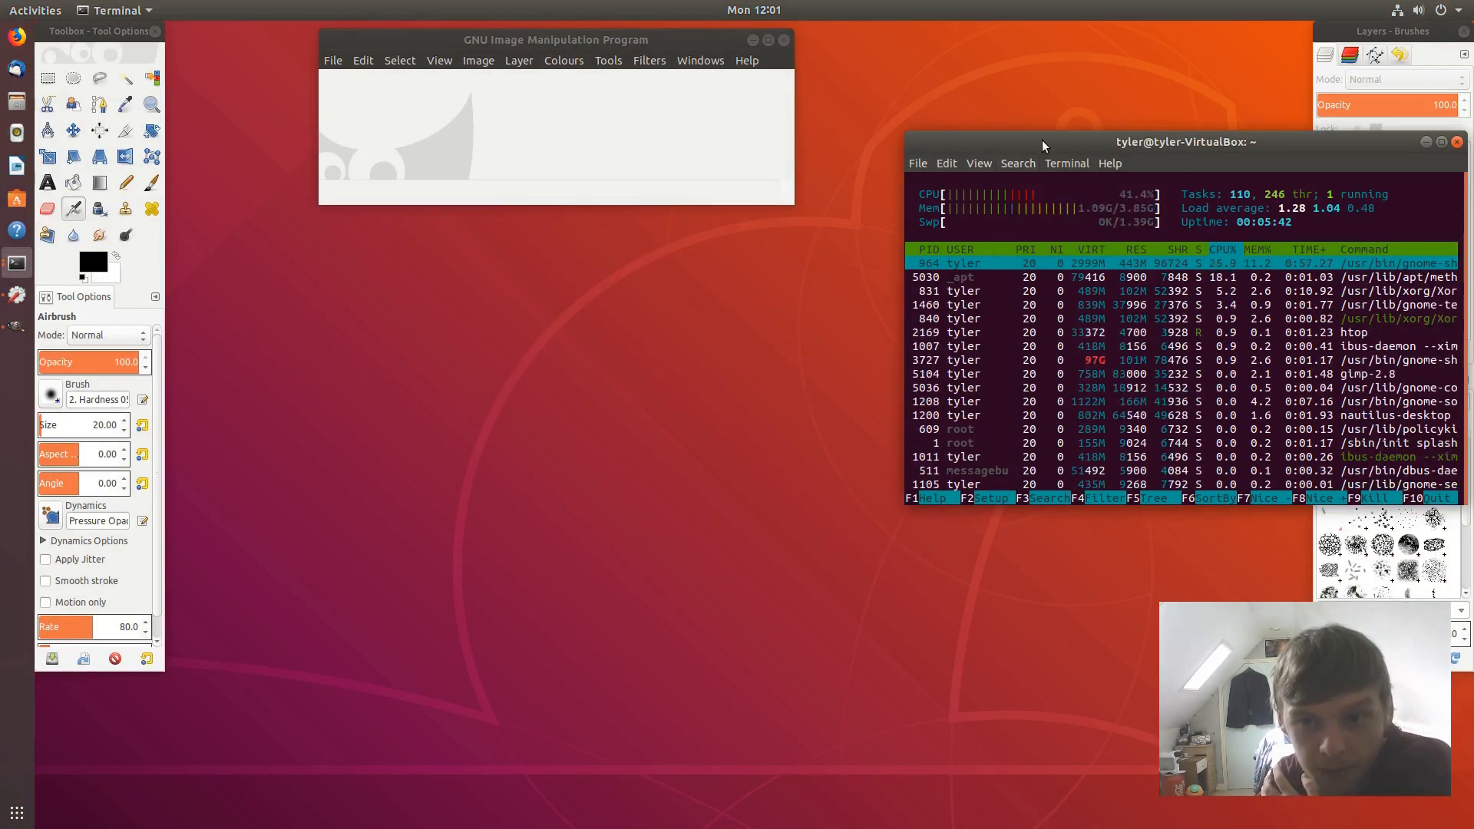
{"action": "left_click_drag", "start_coordinate": [1063, 144], "coordinate": [571, 284]}
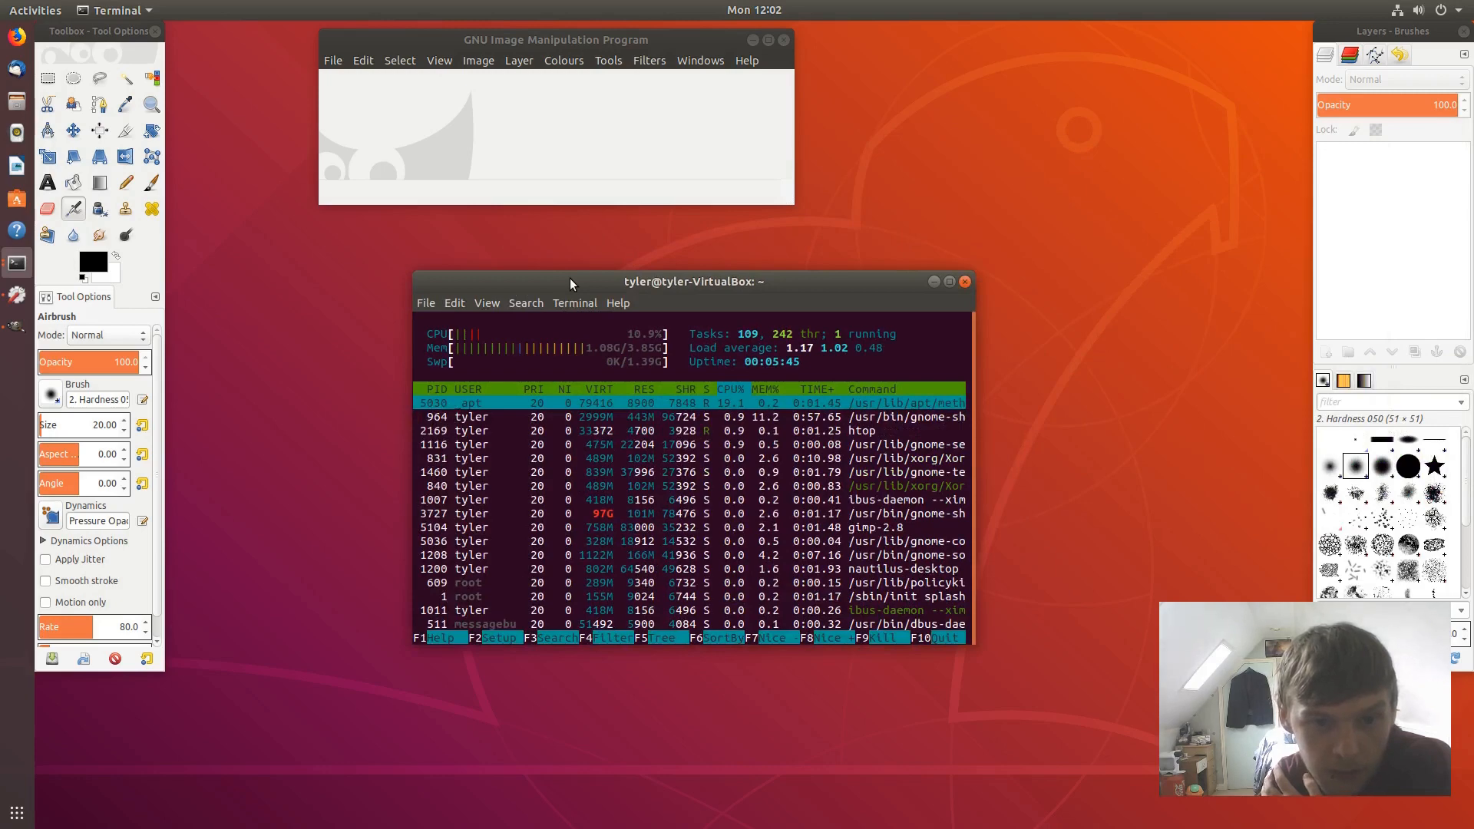
{"action": "left_click_drag", "start_coordinate": [571, 284], "coordinate": [840, 270]}
{"action": "left_click", "coordinate": [50, 6]}
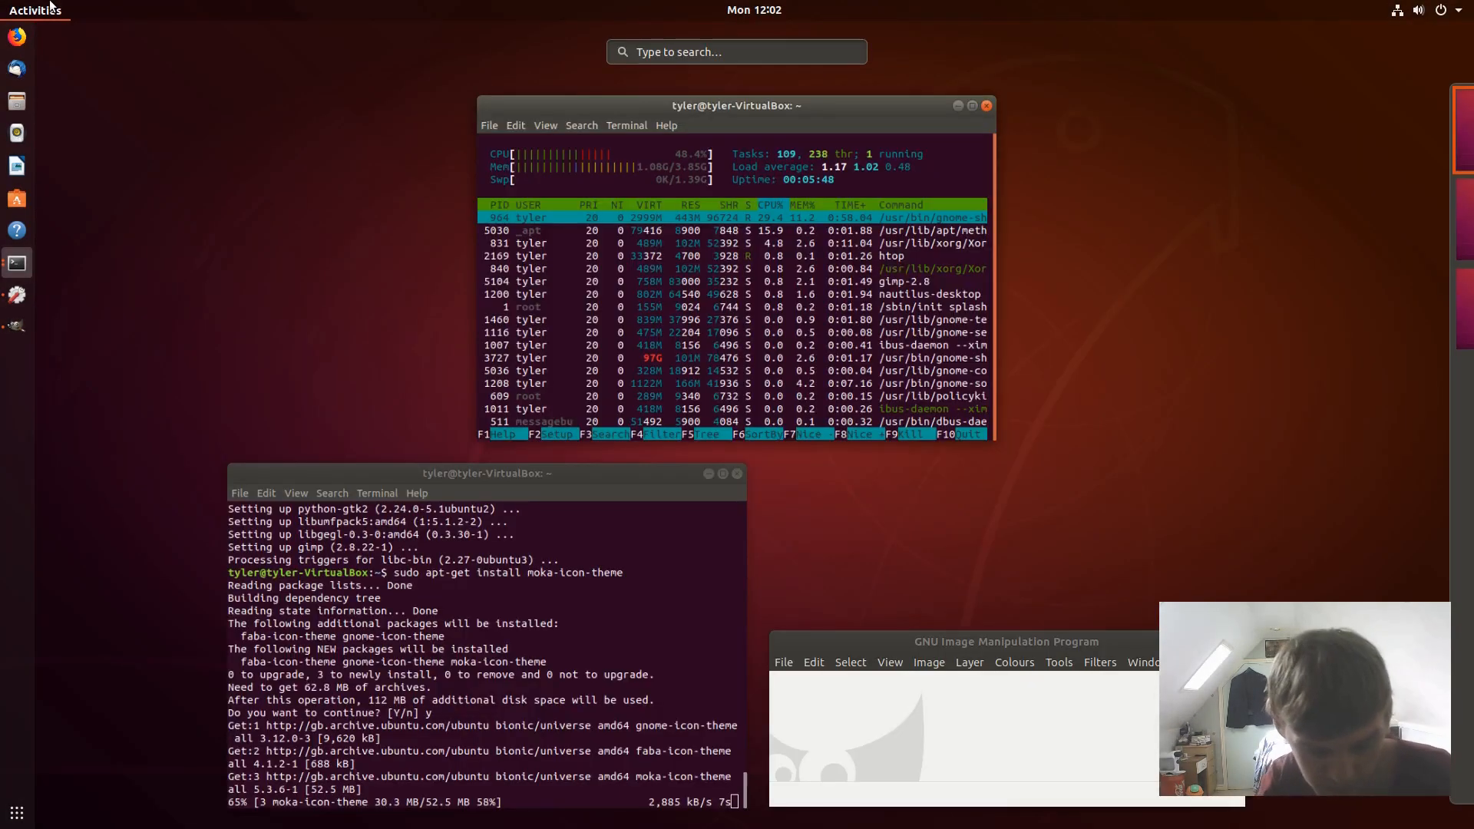
- Search for and launch the Screenshot app, moving its dialog aside
{"action": "left_click", "coordinate": [50, 6]}
{"action": "type", "text": "scrl"}
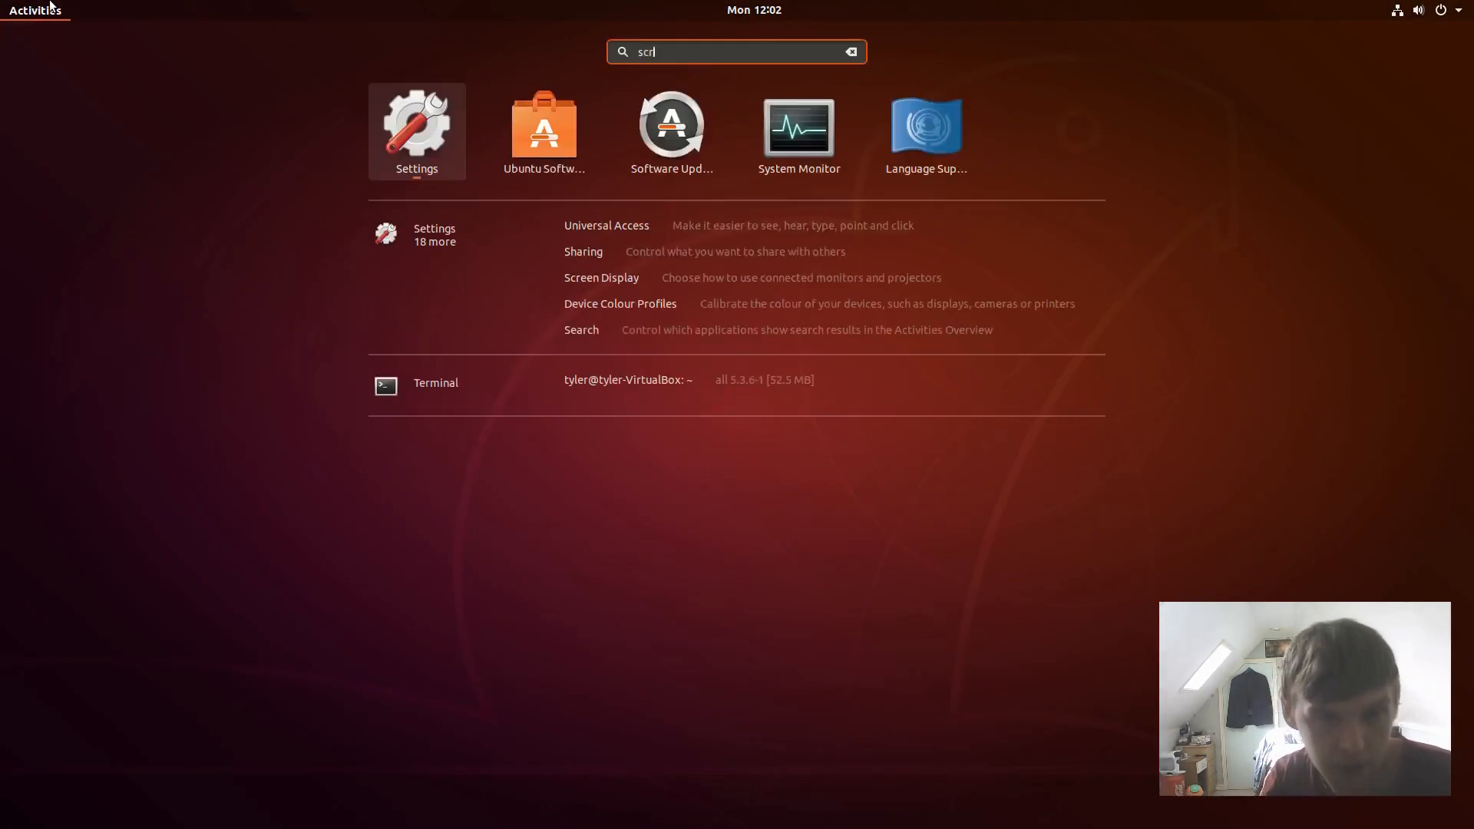
{"action": "key", "text": "BackSpace"}
{"action": "type", "text": "eenhot"}
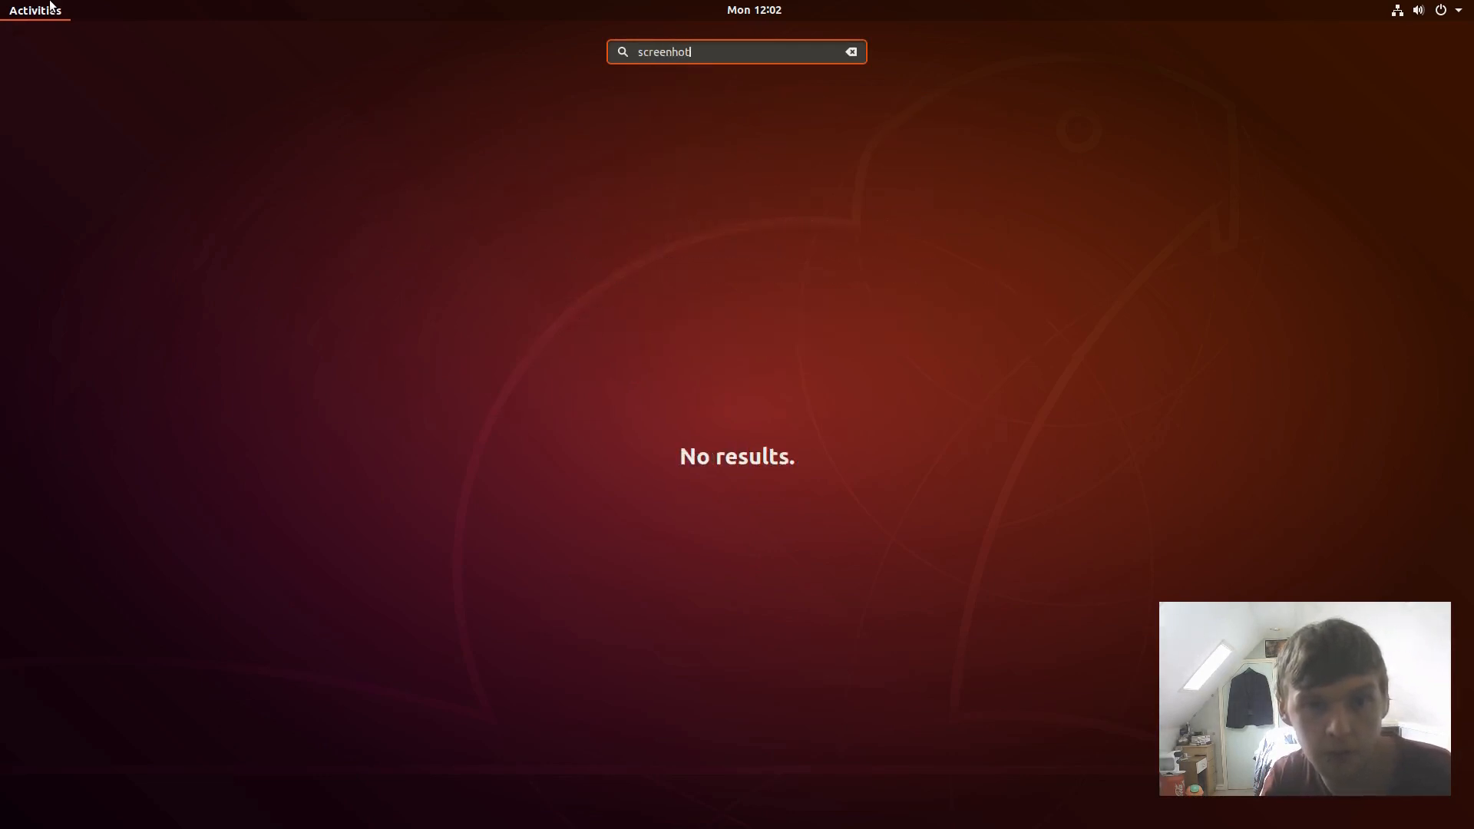
{"action": "key", "text": "BackSpace"}
{"action": "key", "text": "BackSpace"}
{"action": "key", "text": "BackSpace"}
{"action": "key", "text": "BackSpace"}
{"action": "key", "text": "Return"}
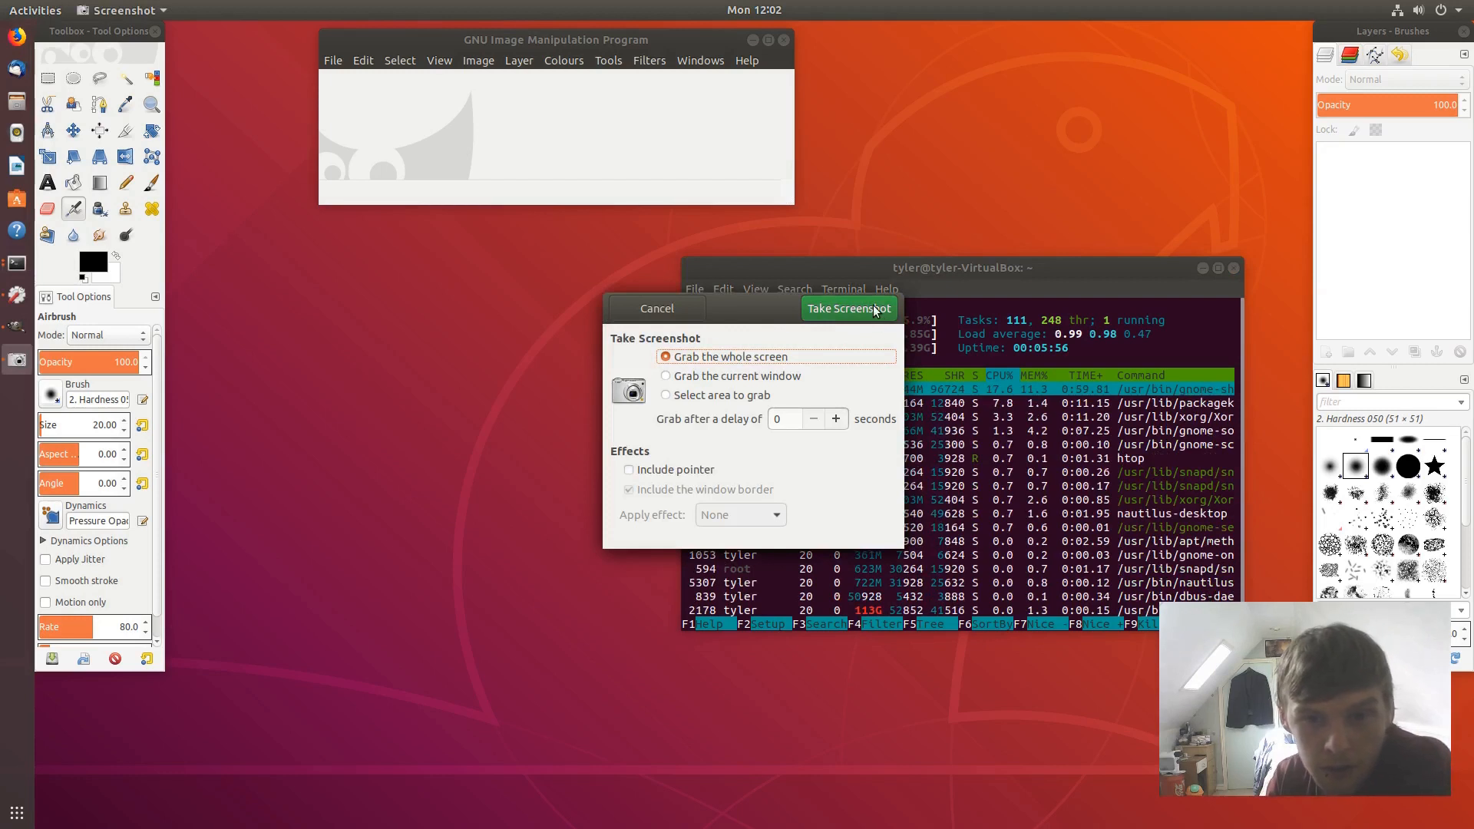
{"action": "left_click_drag", "start_coordinate": [755, 308], "coordinate": [437, 313]}
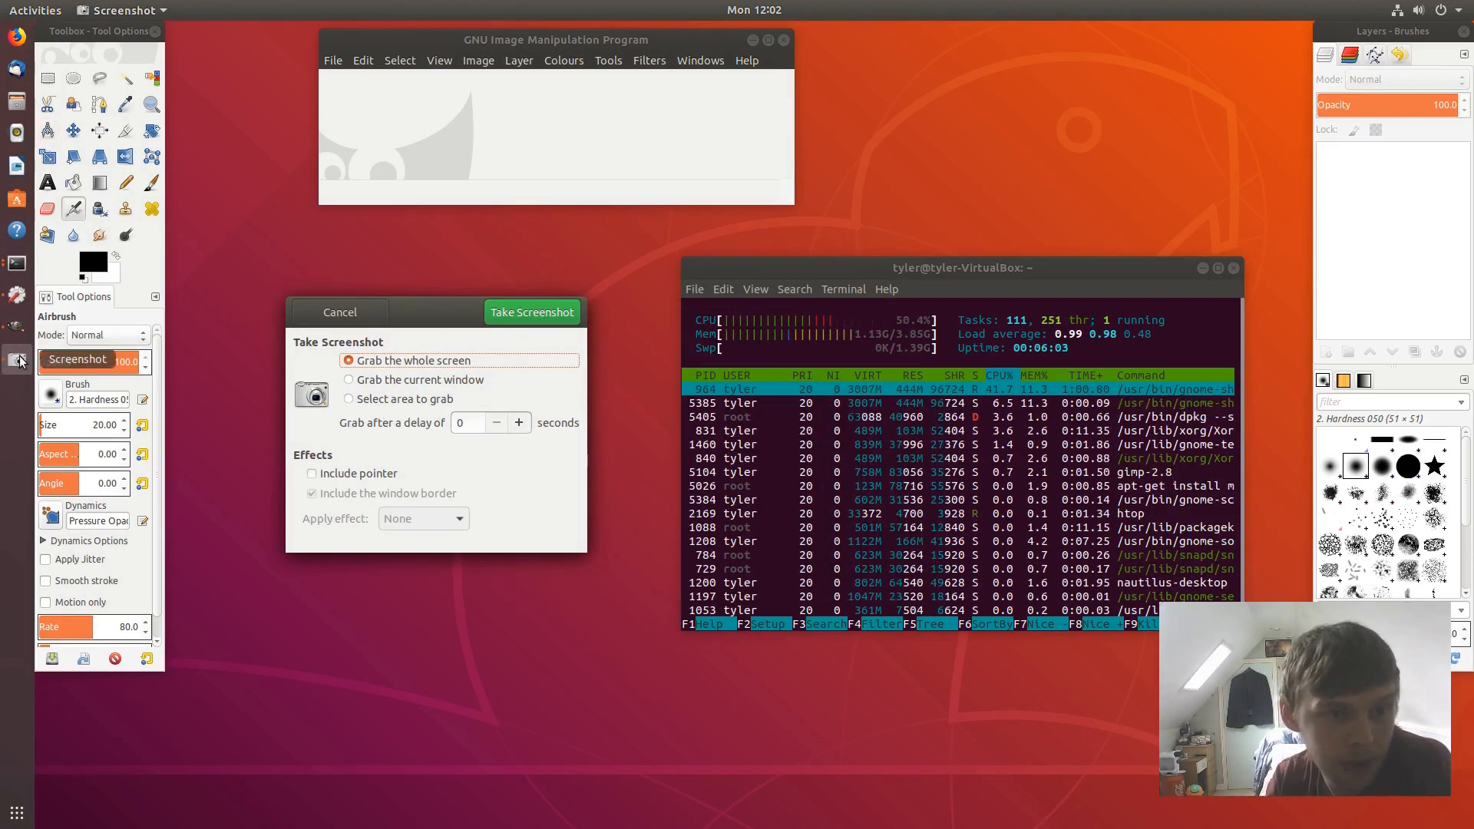
- Minimize GIMP and the terminal, grab the whole screen, then bring GIMP back
{"action": "left_click", "coordinate": [753, 41]}
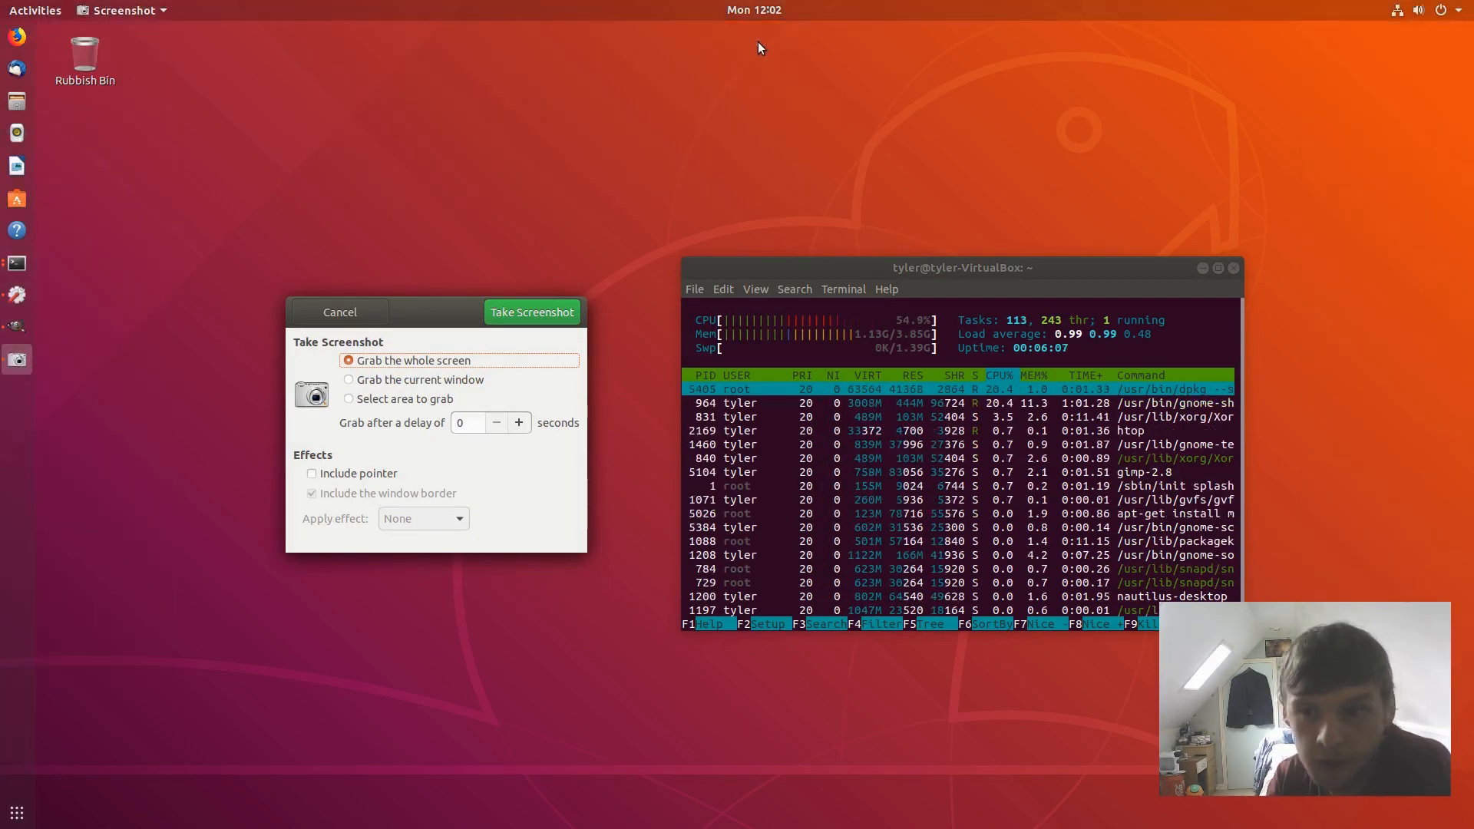
{"action": "left_click", "coordinate": [1203, 268]}
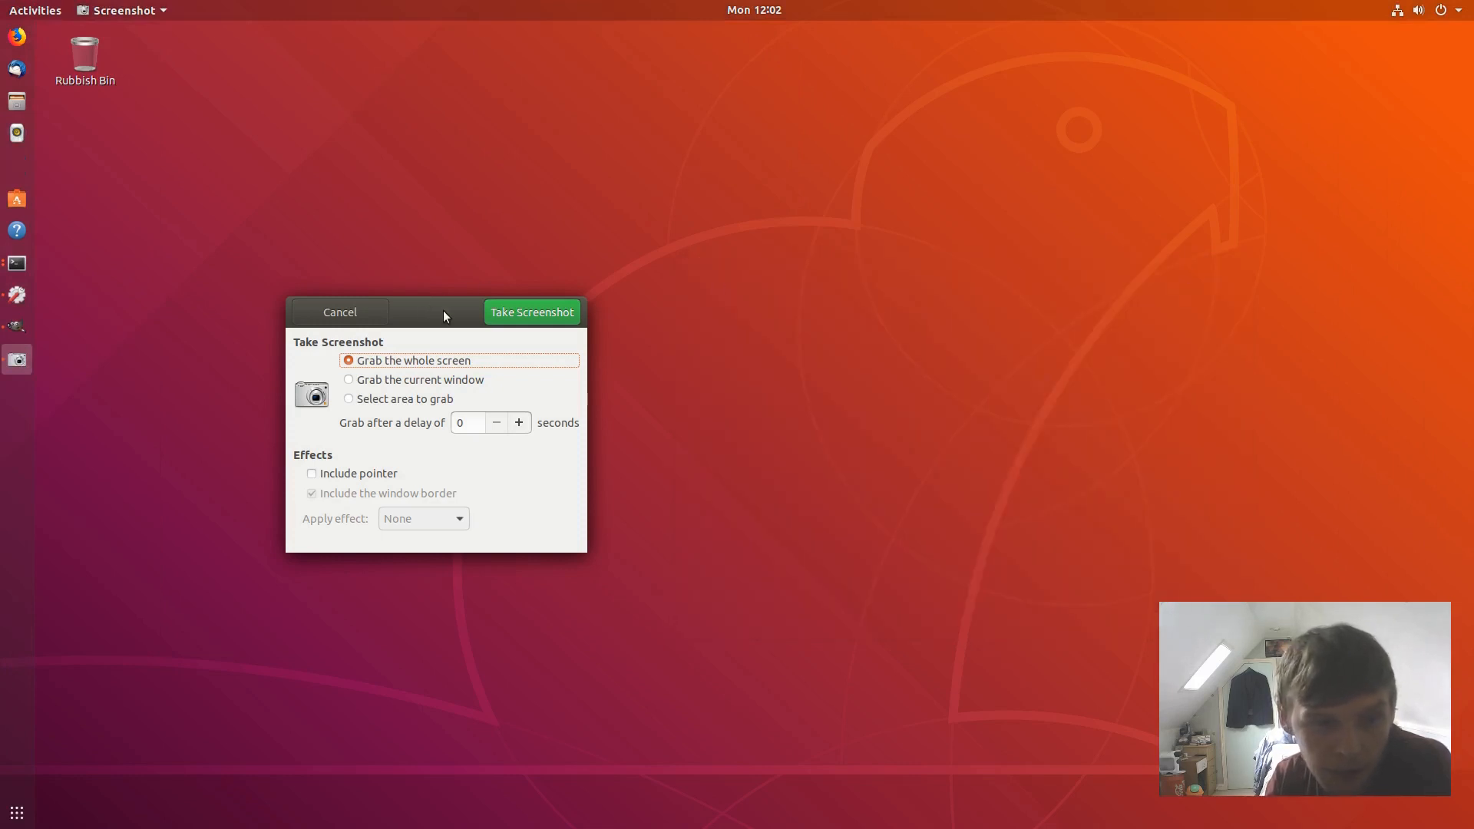
{"action": "left_click_drag", "start_coordinate": [444, 311], "coordinate": [767, 306]}
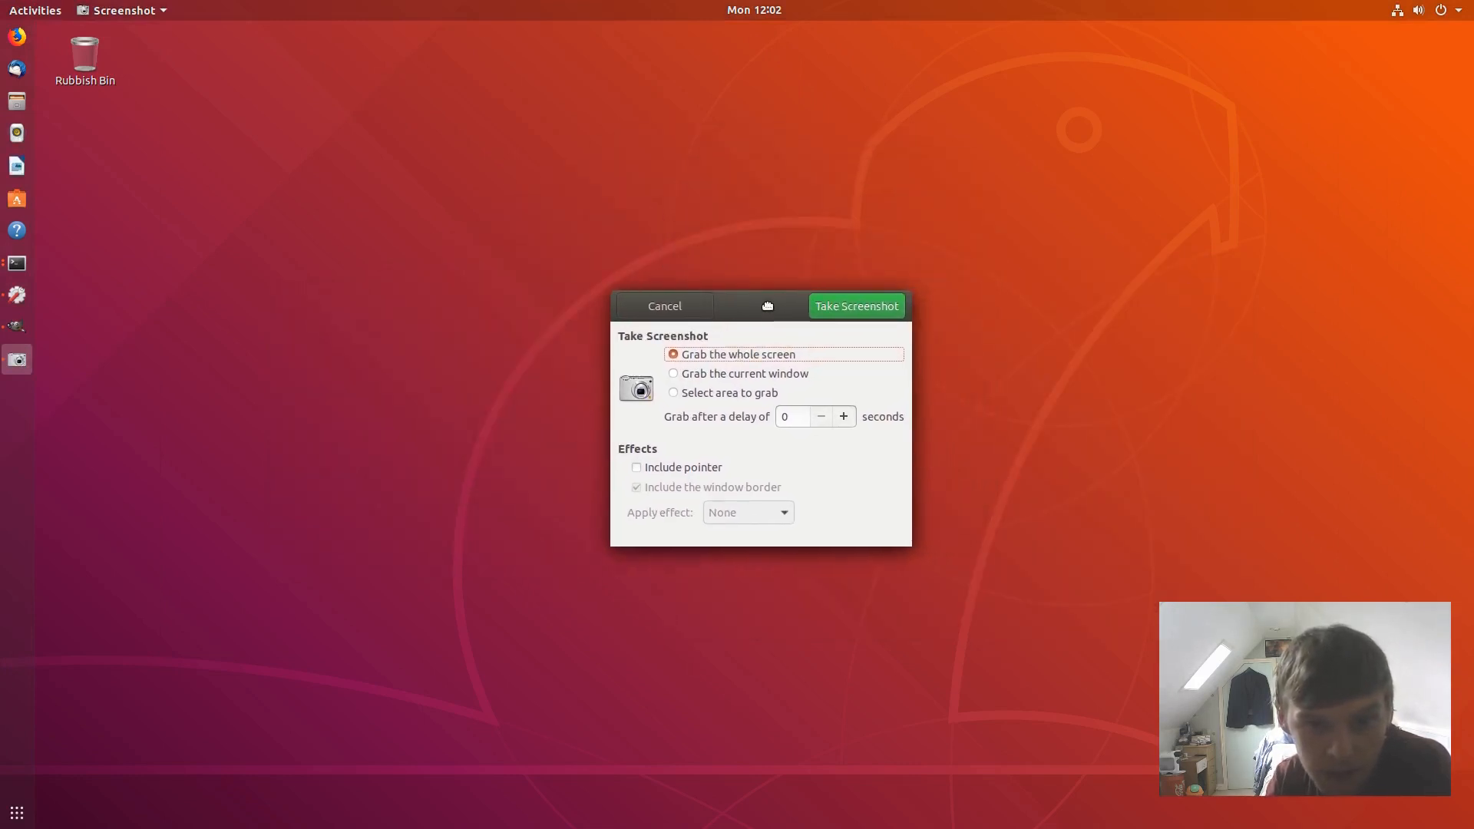
{"action": "left_click", "coordinate": [883, 306]}
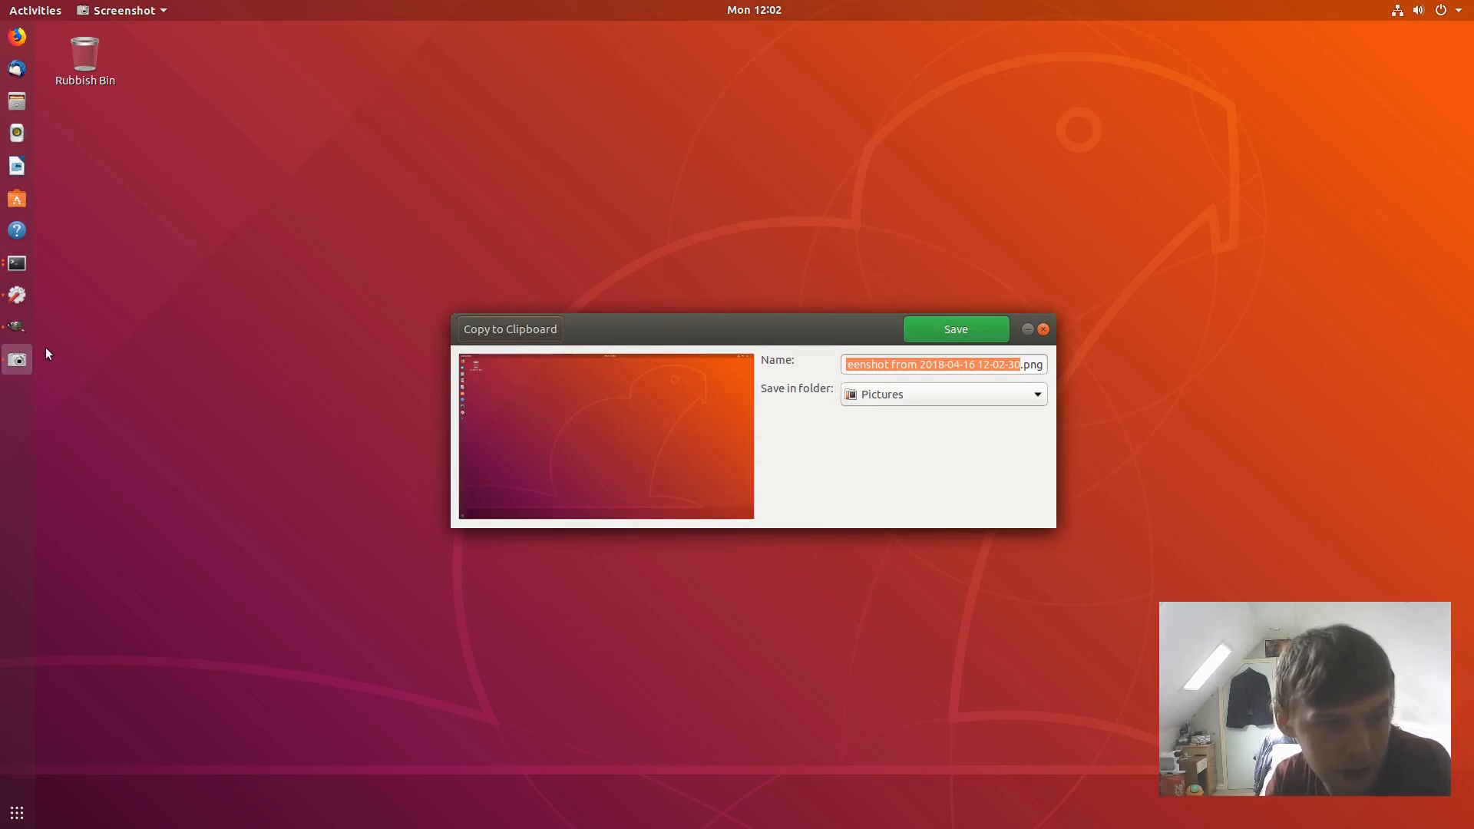
{"action": "left_click", "coordinate": [20, 330]}
- Paste the screenshot into GIMP as a new image
{"action": "left_click", "coordinate": [363, 60]}
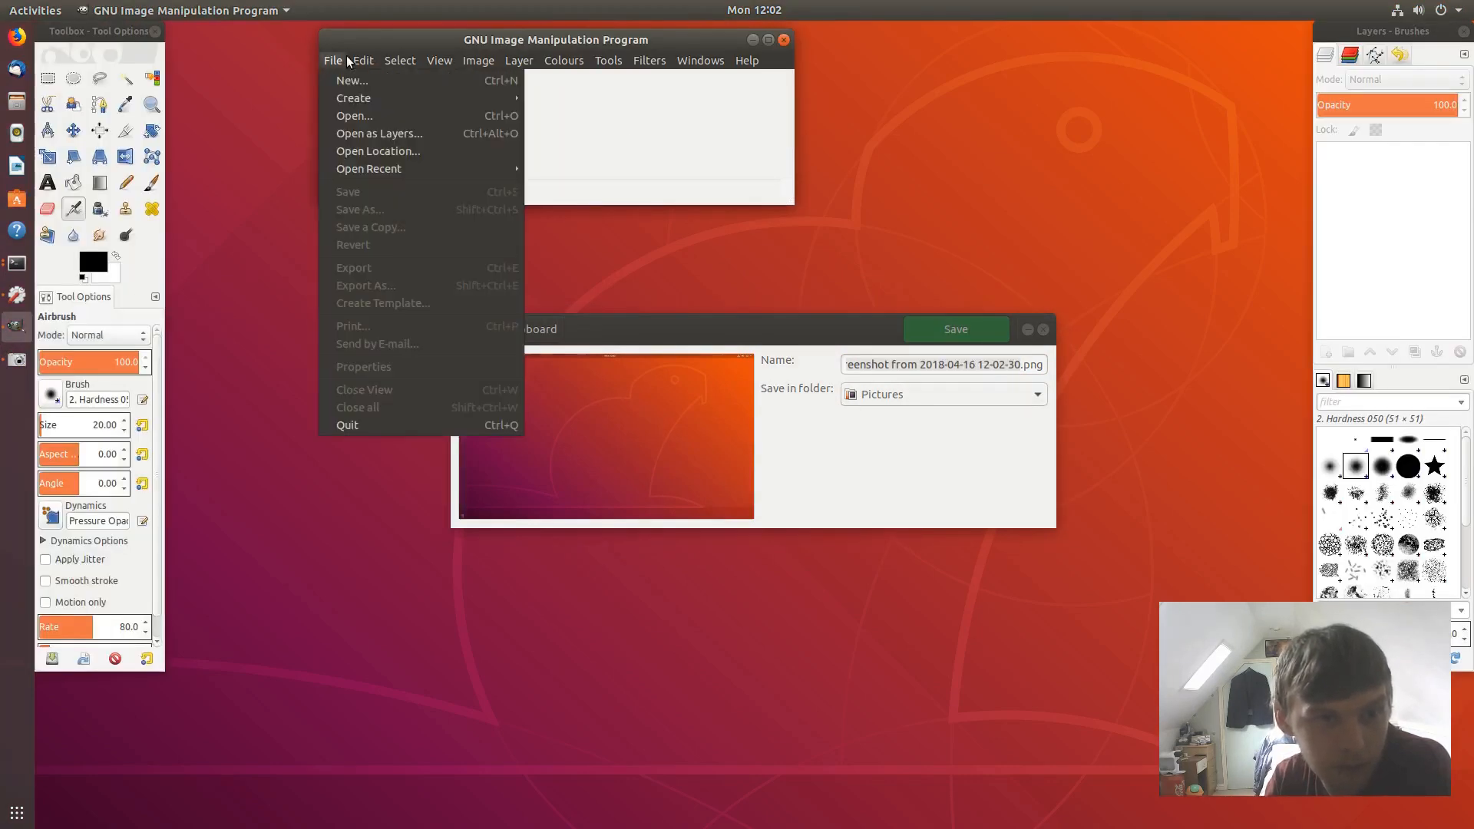
{"action": "left_click", "coordinate": [398, 205]}
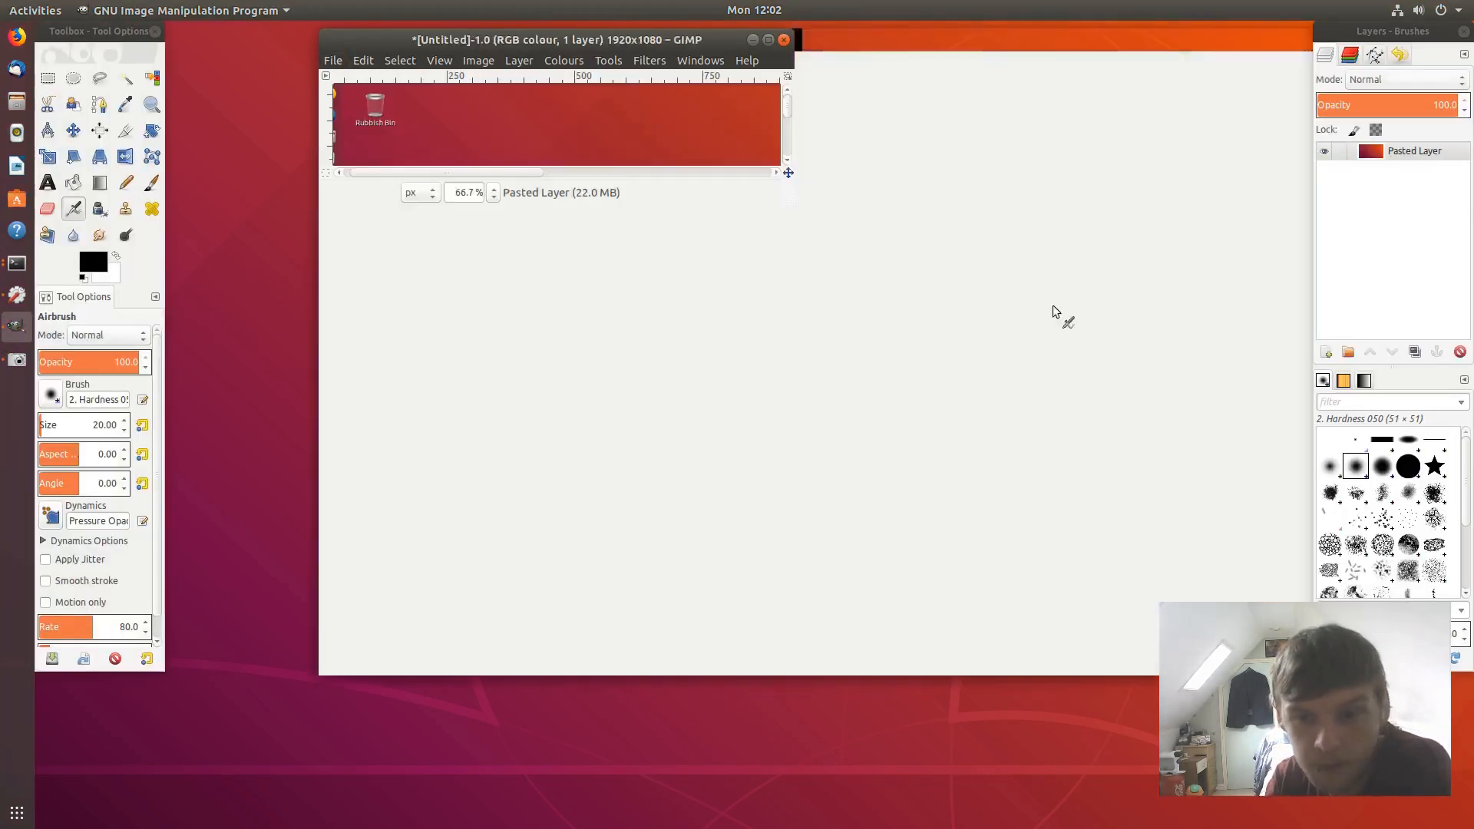
{"action": "scroll", "coordinate": [898, 291], "scroll_direction": "down", "scroll_amount": 1}
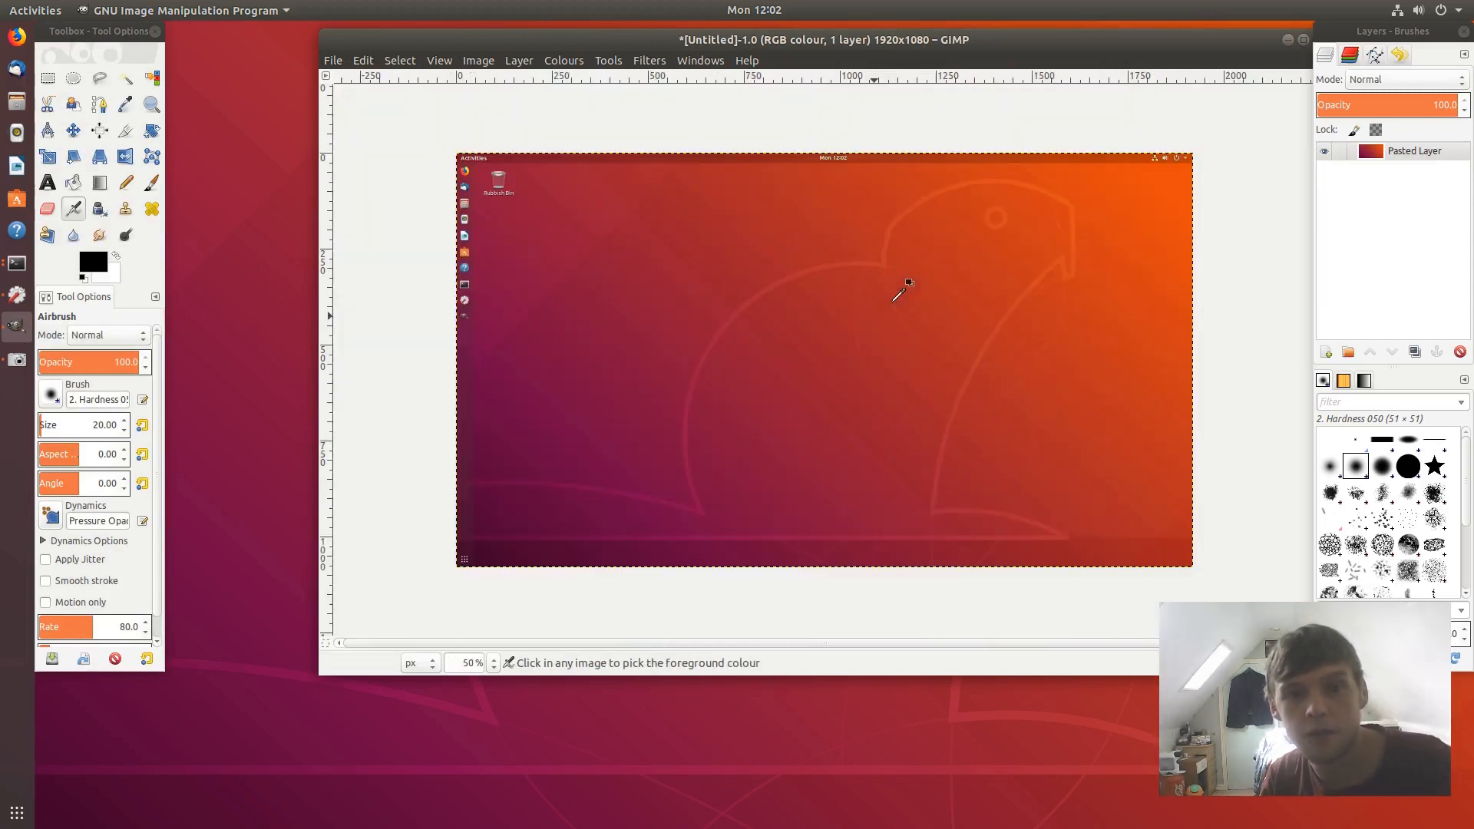
{"action": "left_click_drag", "start_coordinate": [936, 36], "coordinate": [805, 60]}
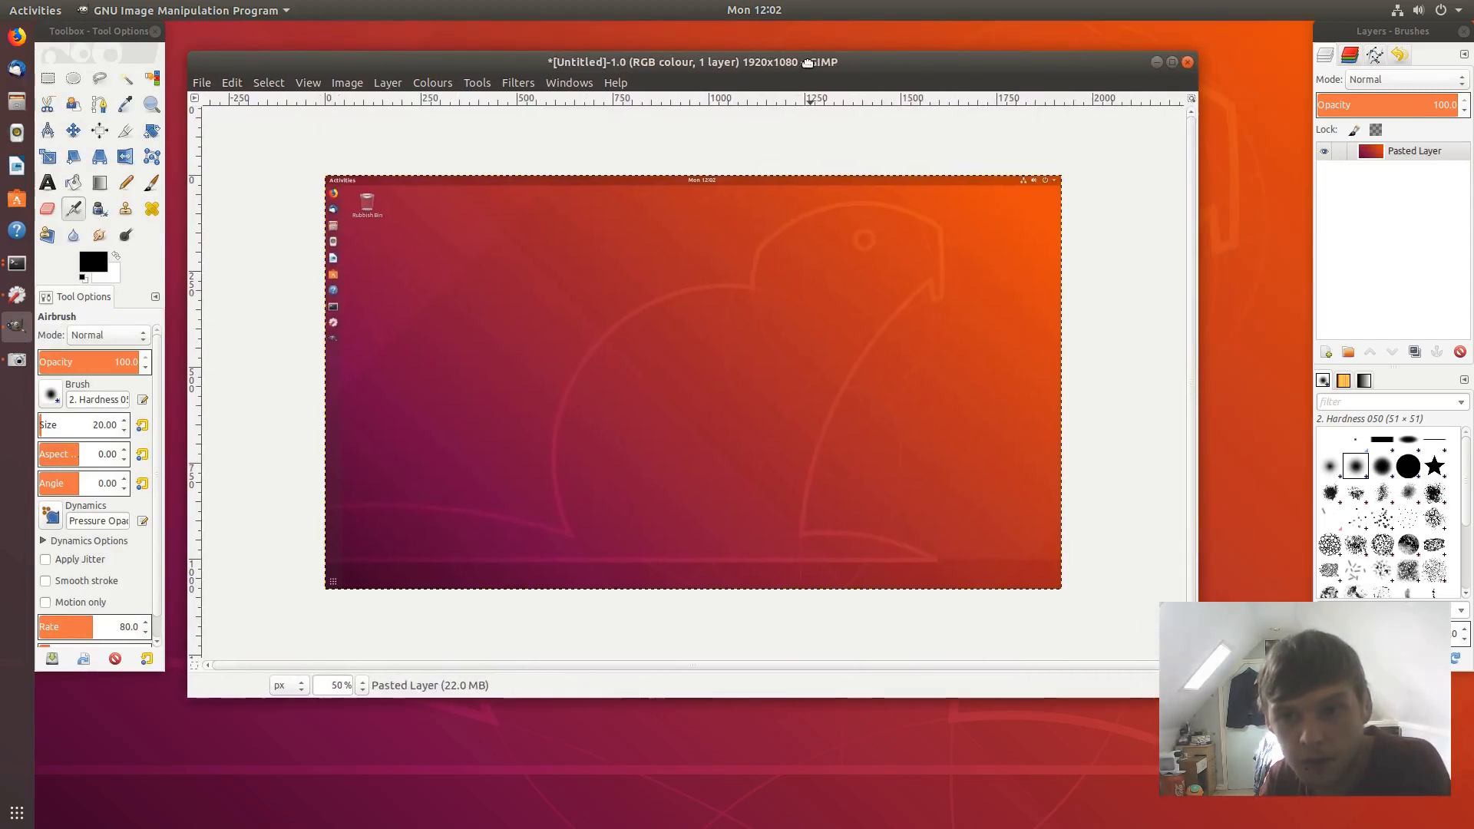
- Set the foreground colour to light grey f3f3f3
{"action": "left_click", "coordinate": [92, 266]}
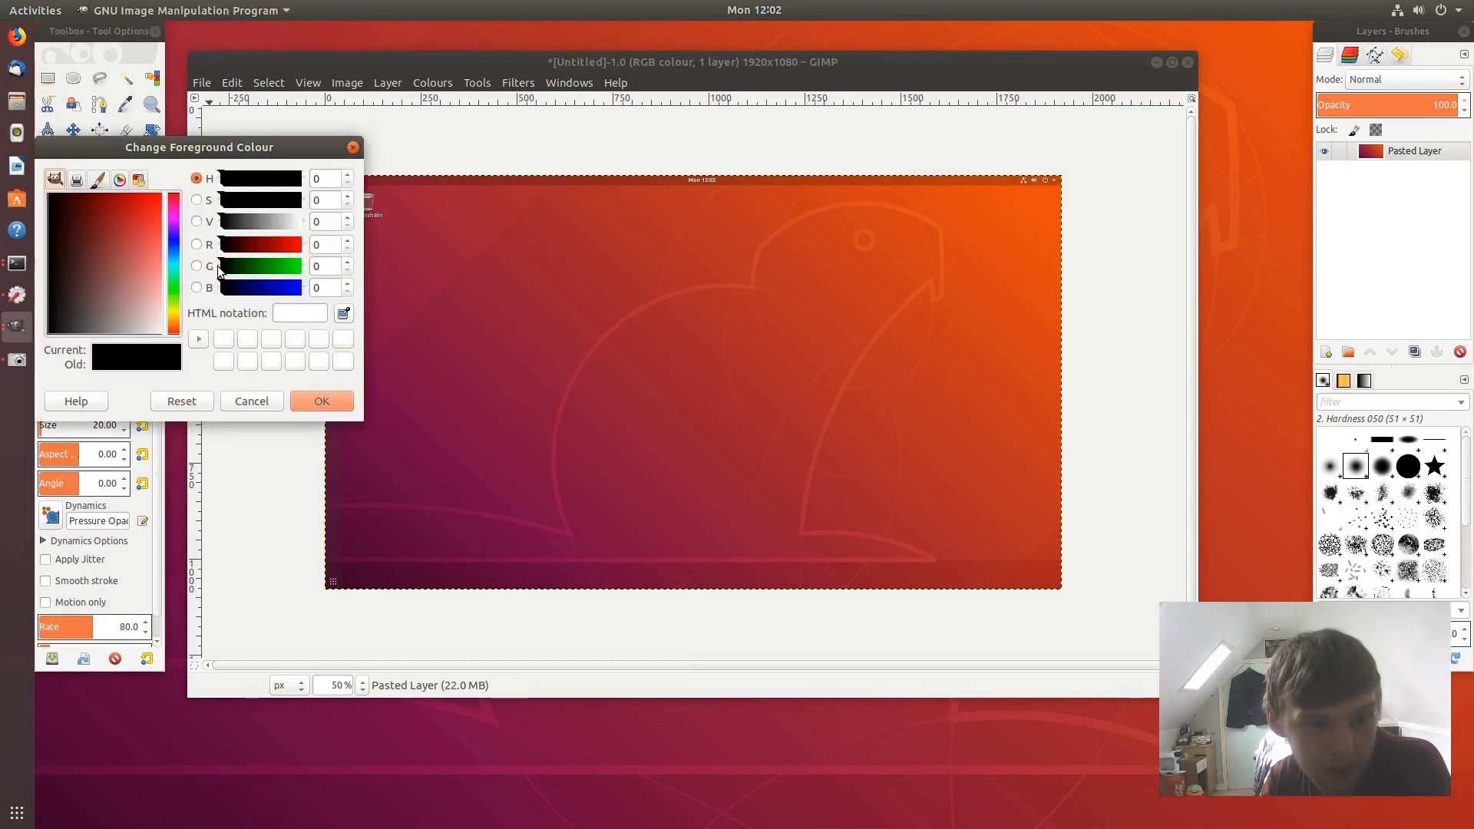
{"action": "left_click", "coordinate": [286, 224]}
{"action": "left_click_drag", "start_coordinate": [285, 228], "coordinate": [297, 227]}
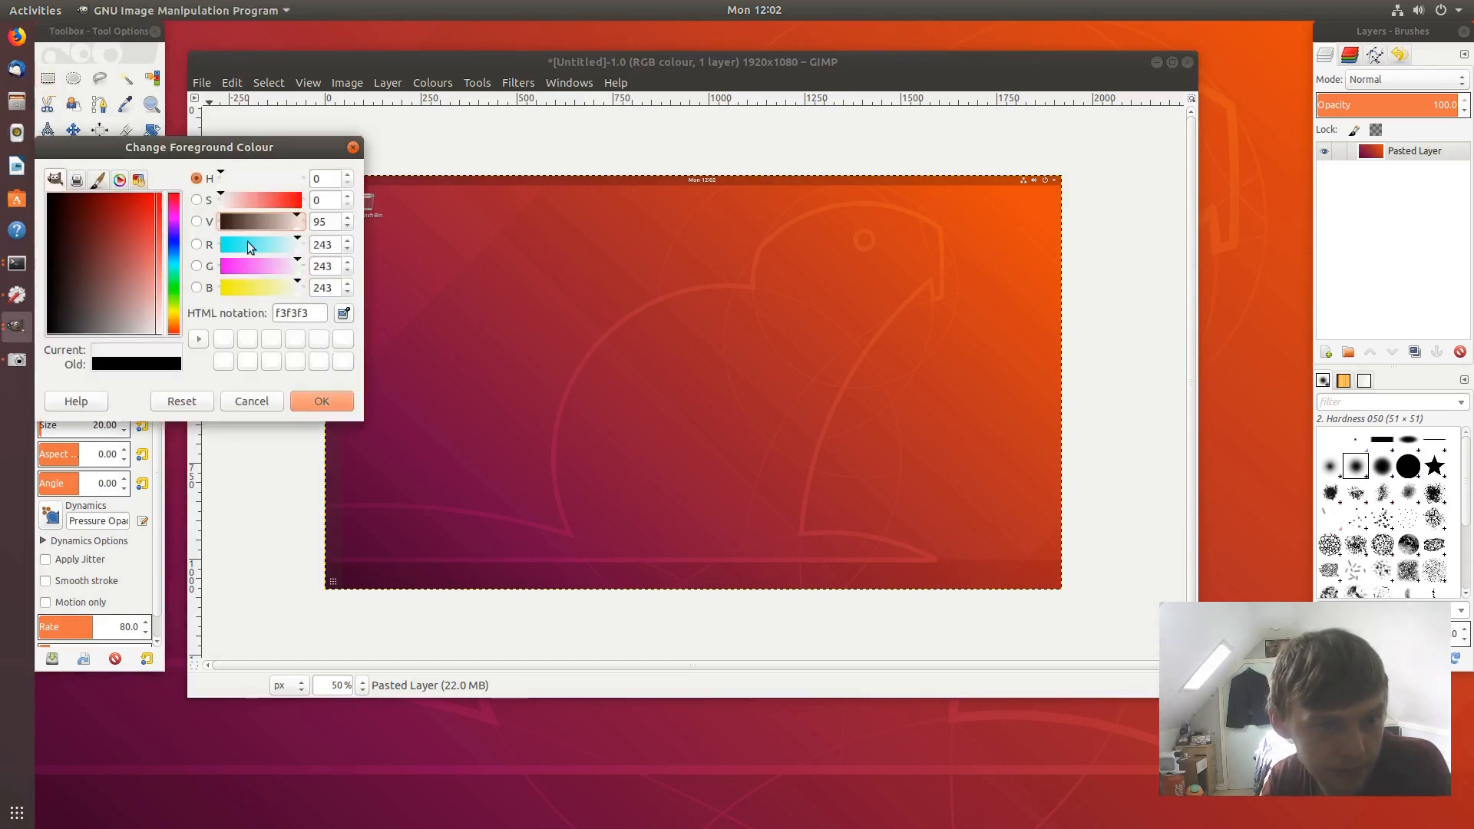
{"action": "left_click", "coordinate": [320, 401]}
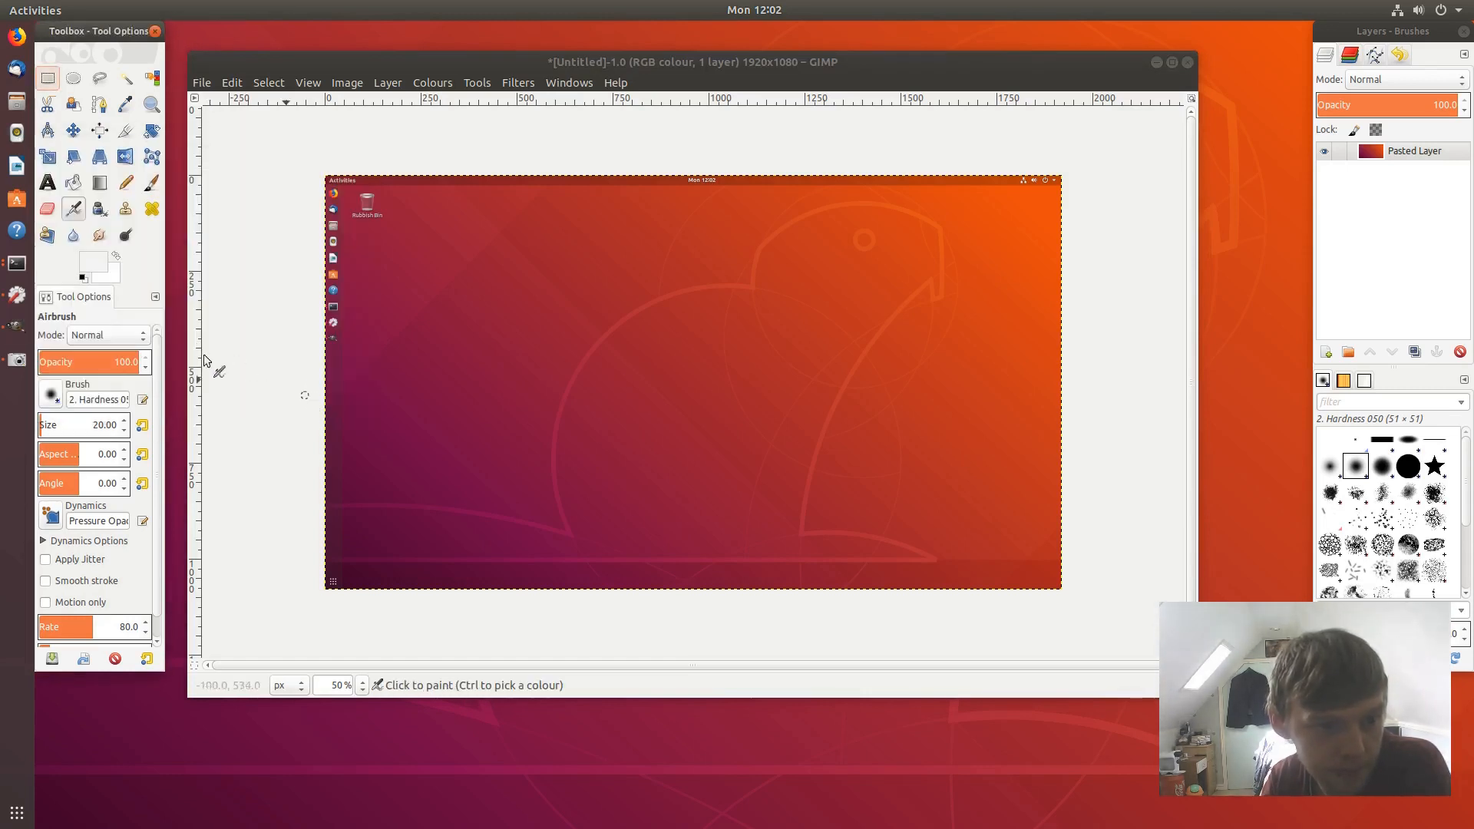
- Add a size 180 text box reading 'Ubuntu 18.04 Beta' across the image
{"action": "left_click", "coordinate": [49, 183]}
{"action": "left_click_drag", "start_coordinate": [78, 369], "coordinate": [51, 371]}
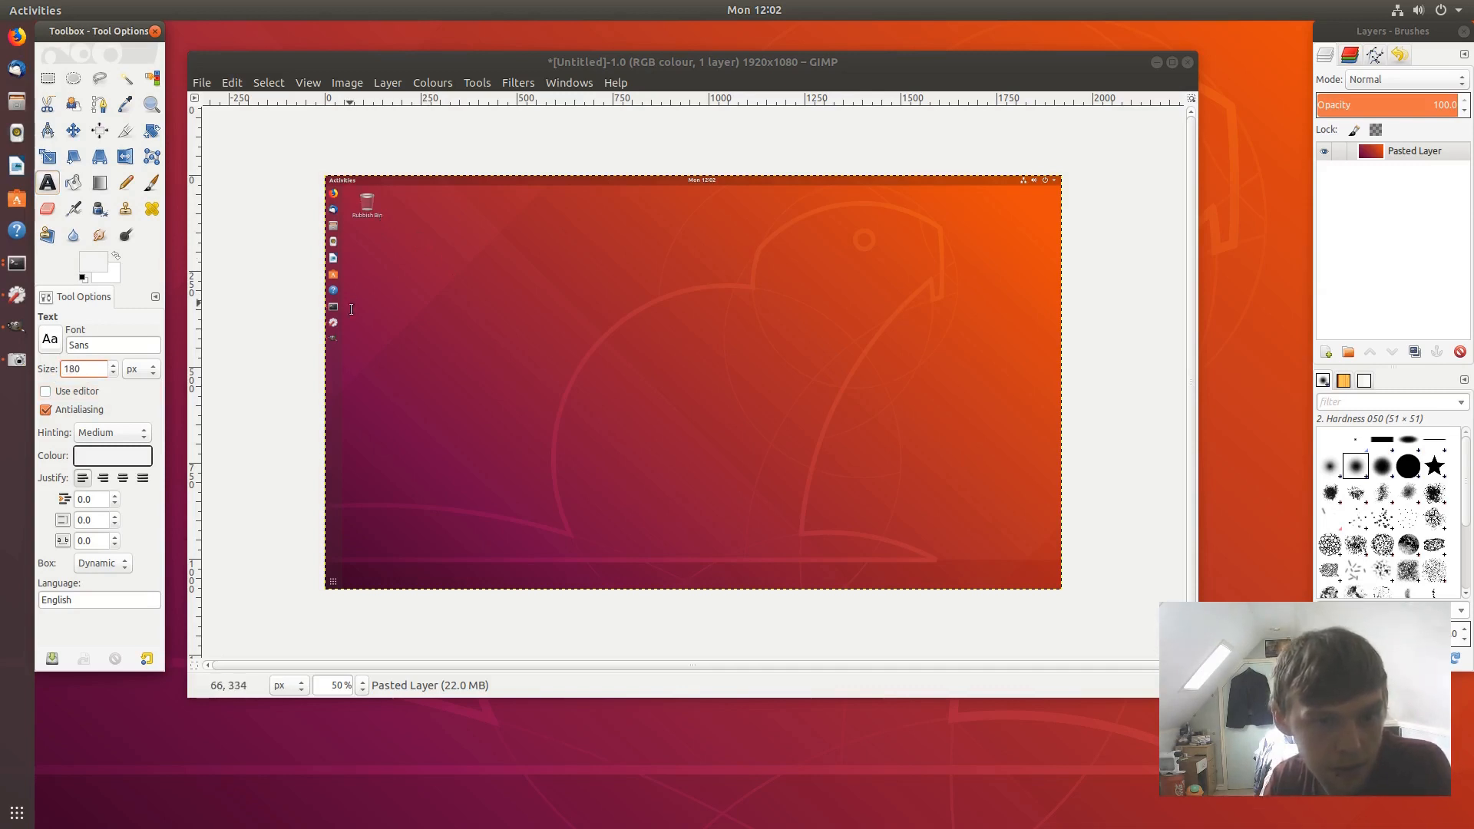
{"action": "left_click_drag", "start_coordinate": [353, 394], "coordinate": [1042, 566]}
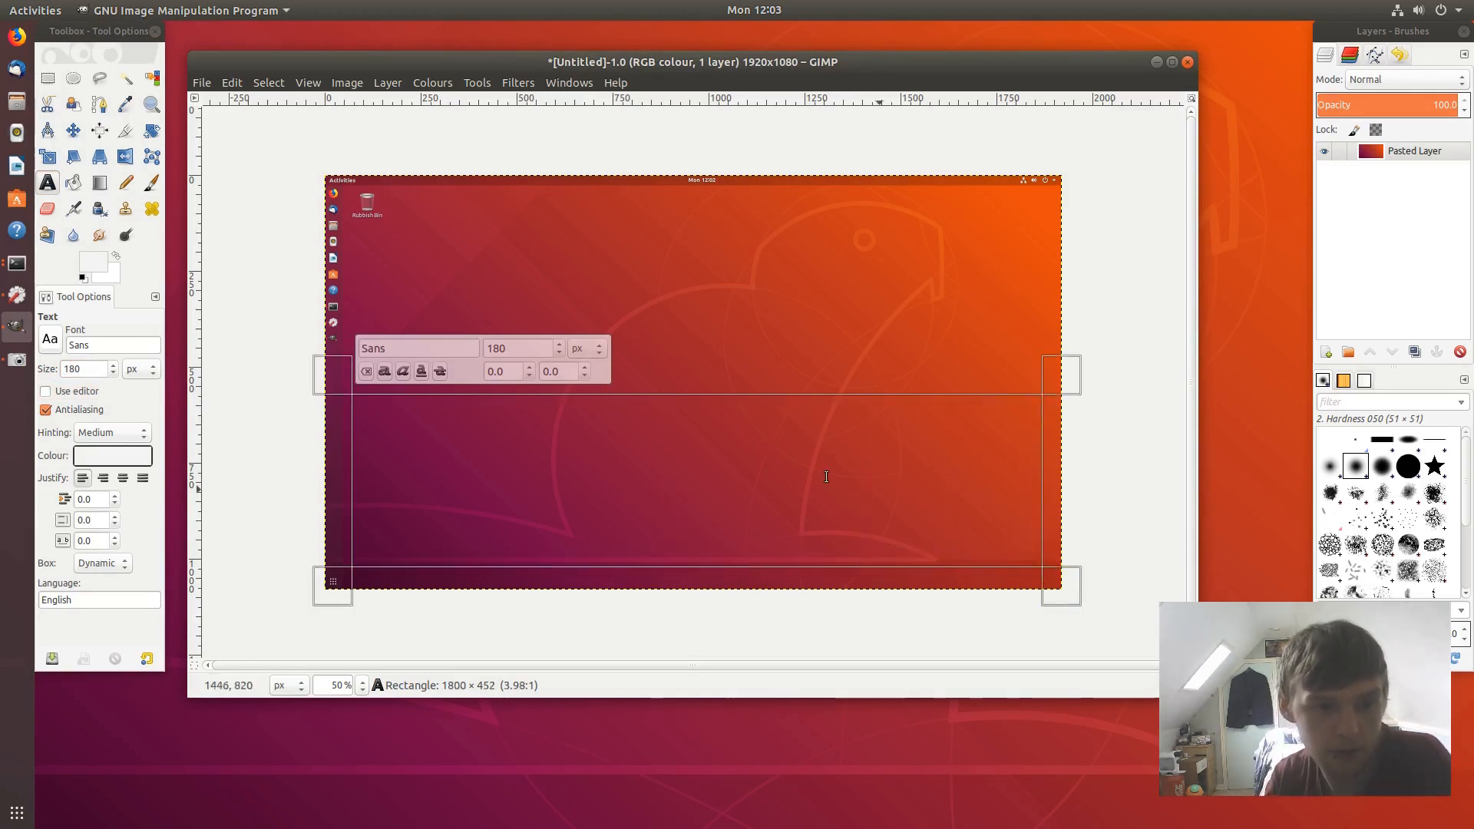
{"action": "type", "text": "ubuntu"}
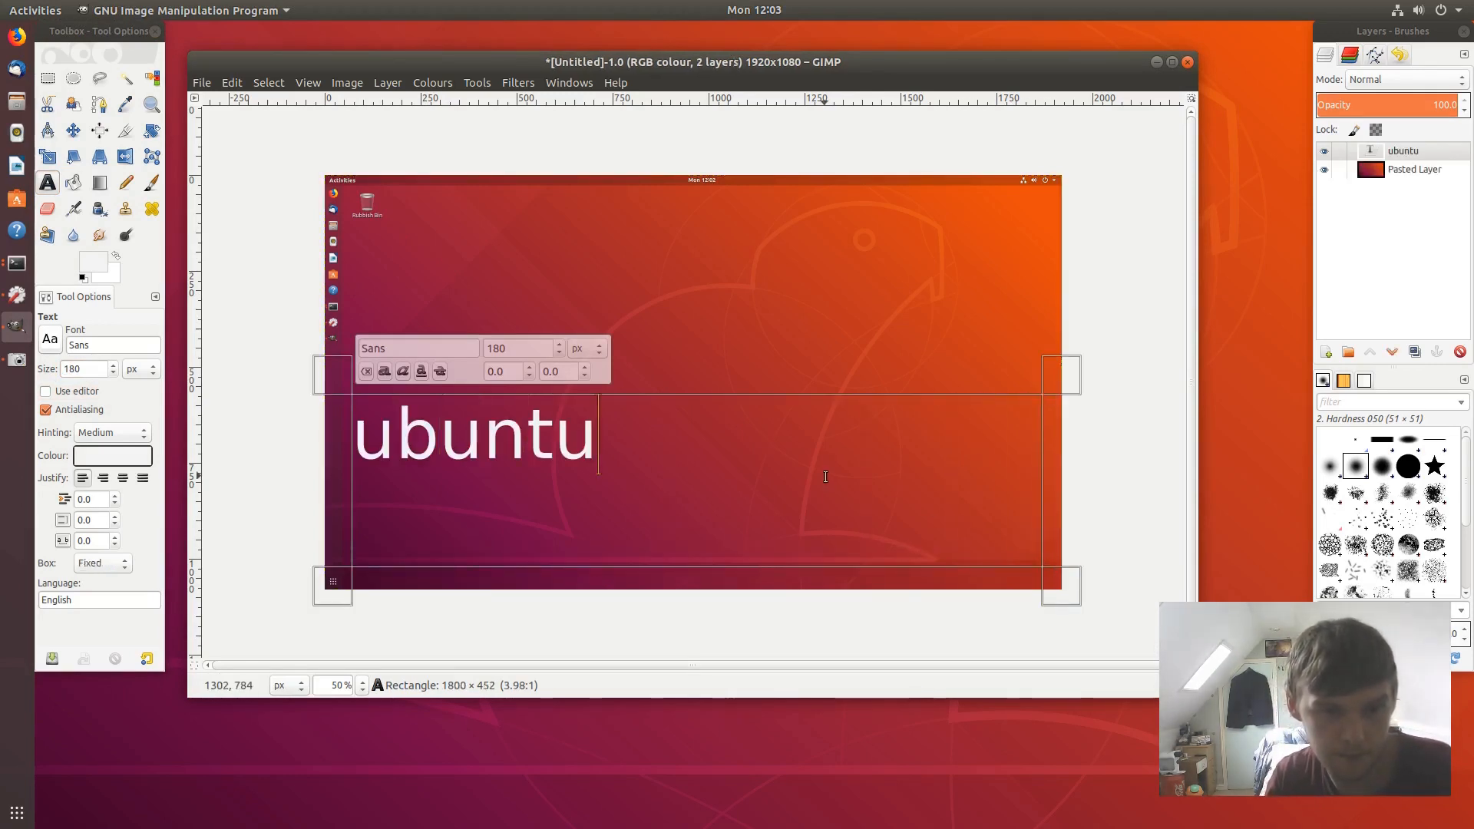
{"action": "key", "text": "BackSpace"}
{"action": "key", "text": "BackSpace"}
{"action": "key", "text": "BackSpace"}
{"action": "key", "text": "BackSpace"}
{"action": "key", "text": "BackSpace"}
{"action": "key", "text": "BackSpace"}
{"action": "type", "text": "Ubuntu 1"}
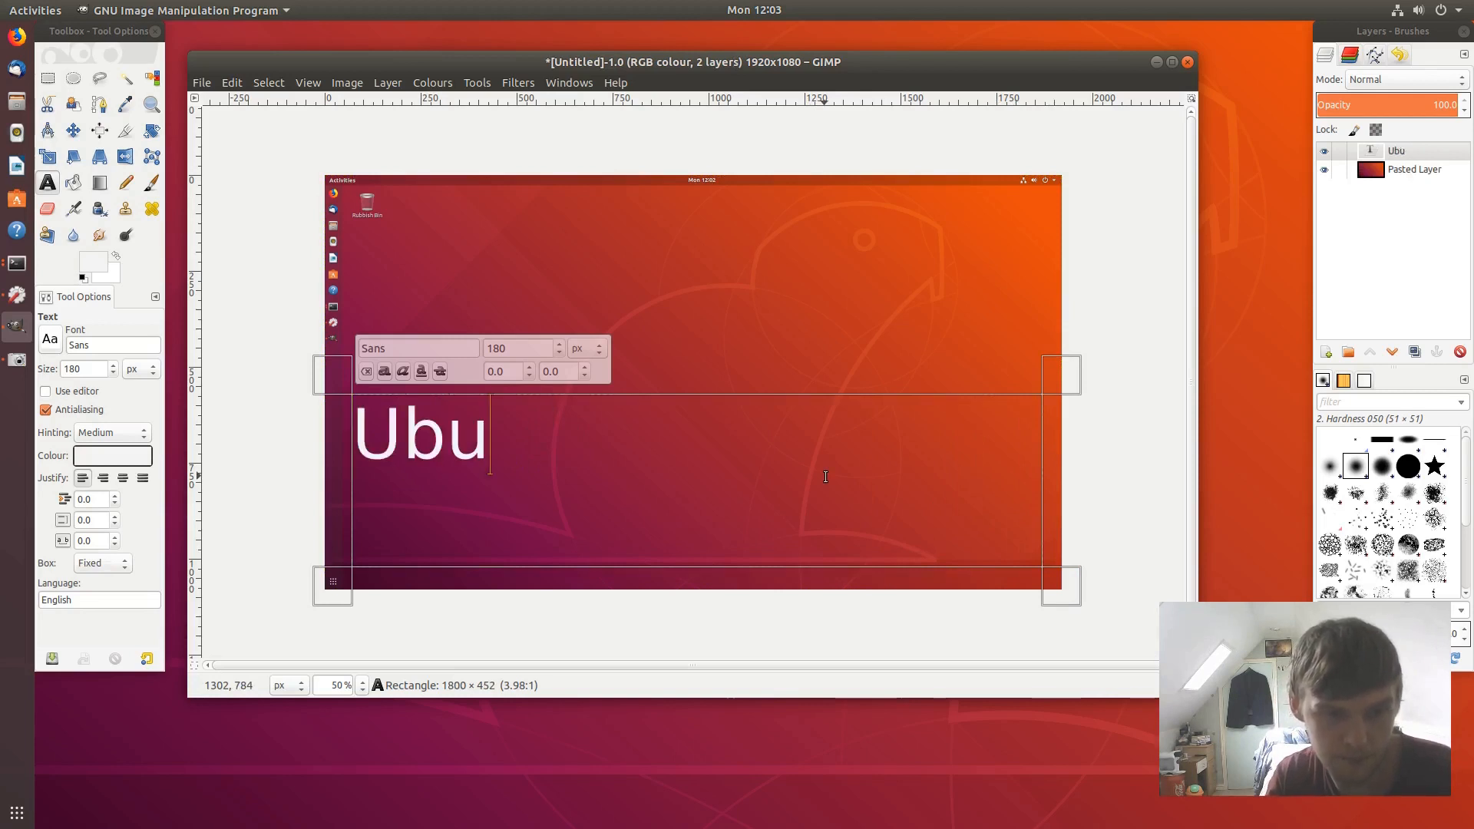
{"action": "type", "text": ".0"}
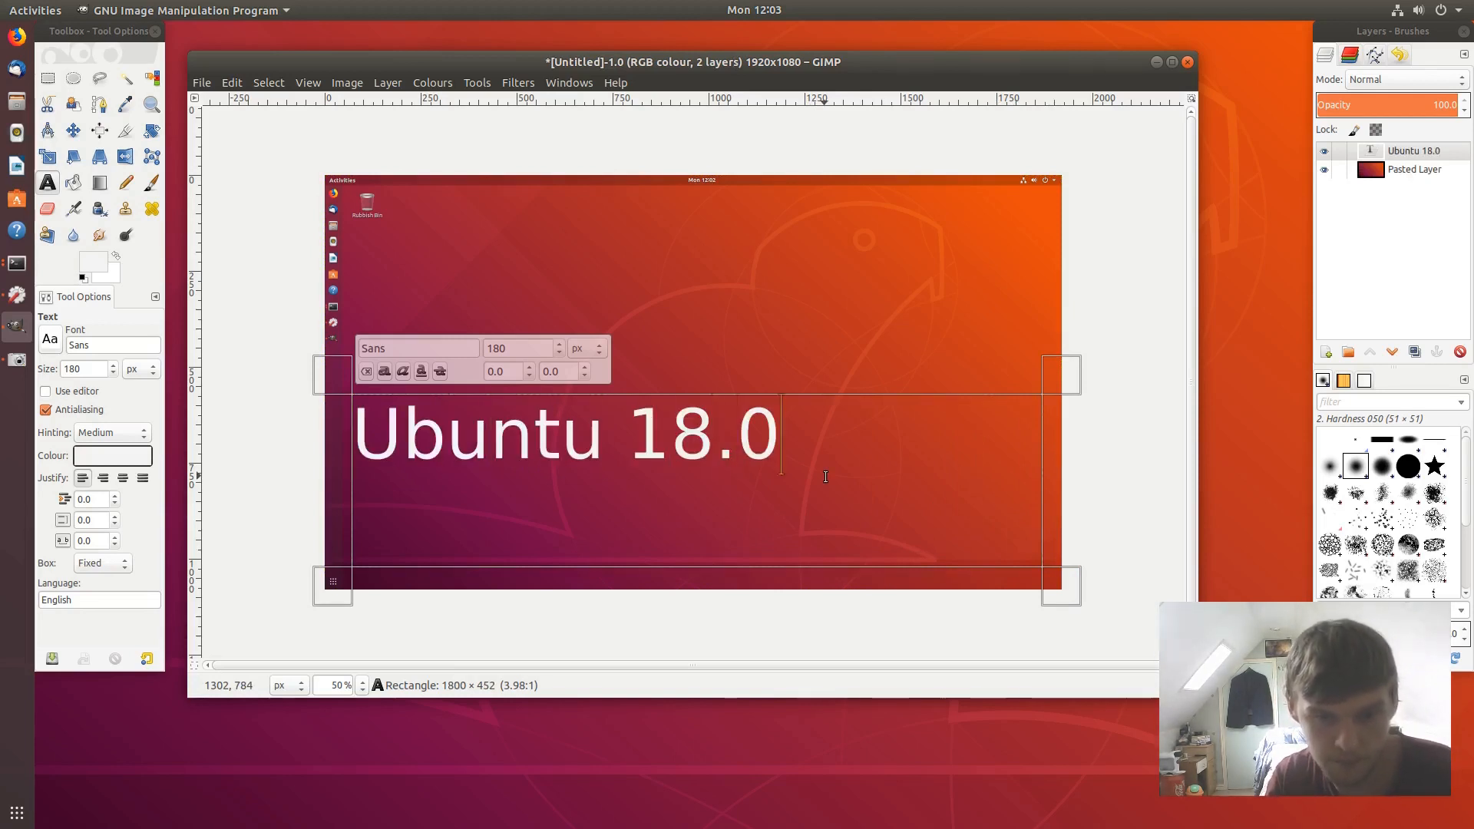
{"action": "type", "text": "4 Beta"}
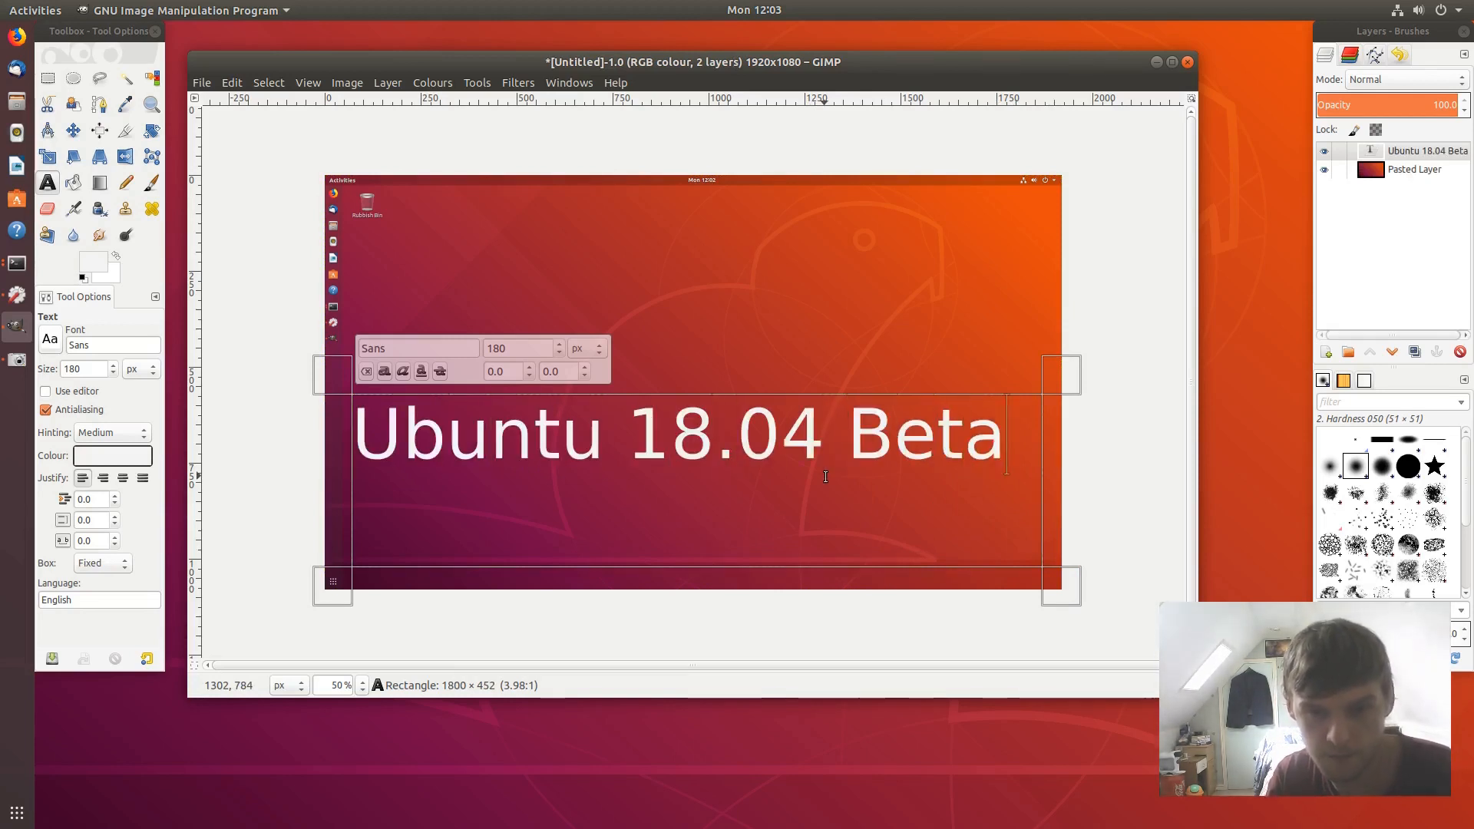
{"action": "left_click", "coordinate": [359, 437]}
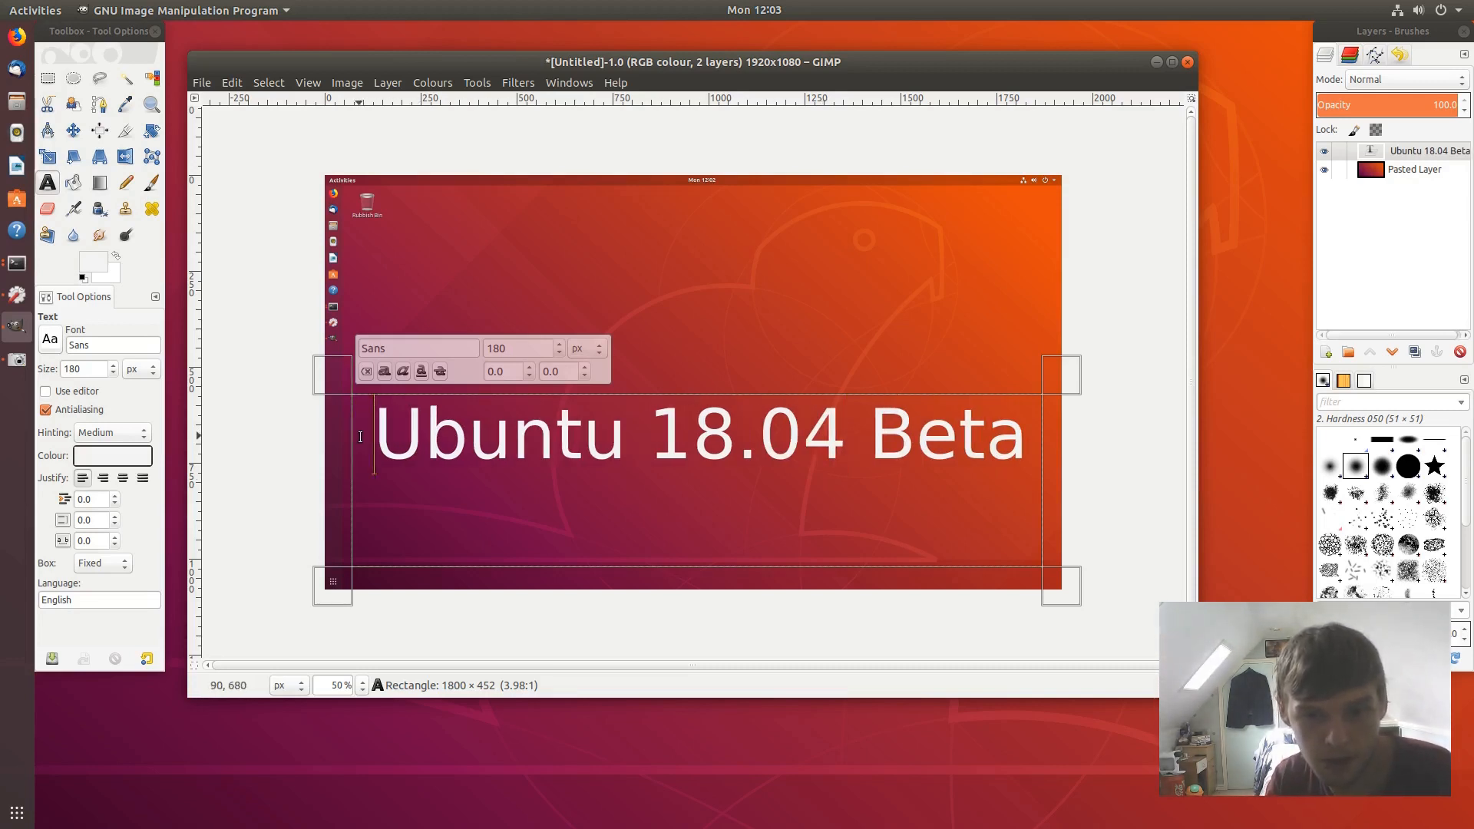
{"action": "key", "text": "BackSpace"}
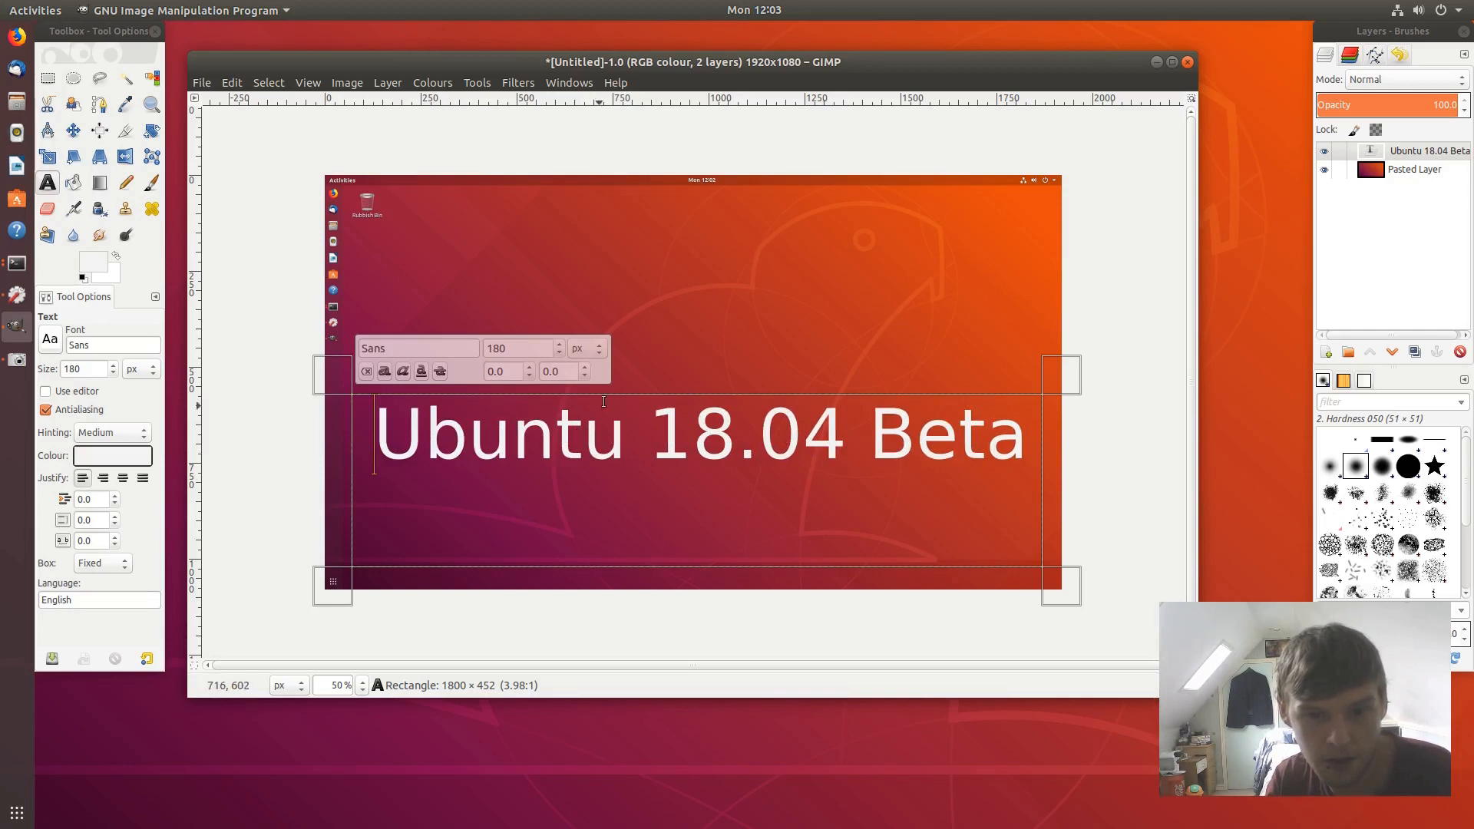
- Resize and reposition the 'Ubuntu 18.04 Beta' text box toward the image's middle
{"action": "left_click_drag", "start_coordinate": [603, 400], "coordinate": [686, 459]}
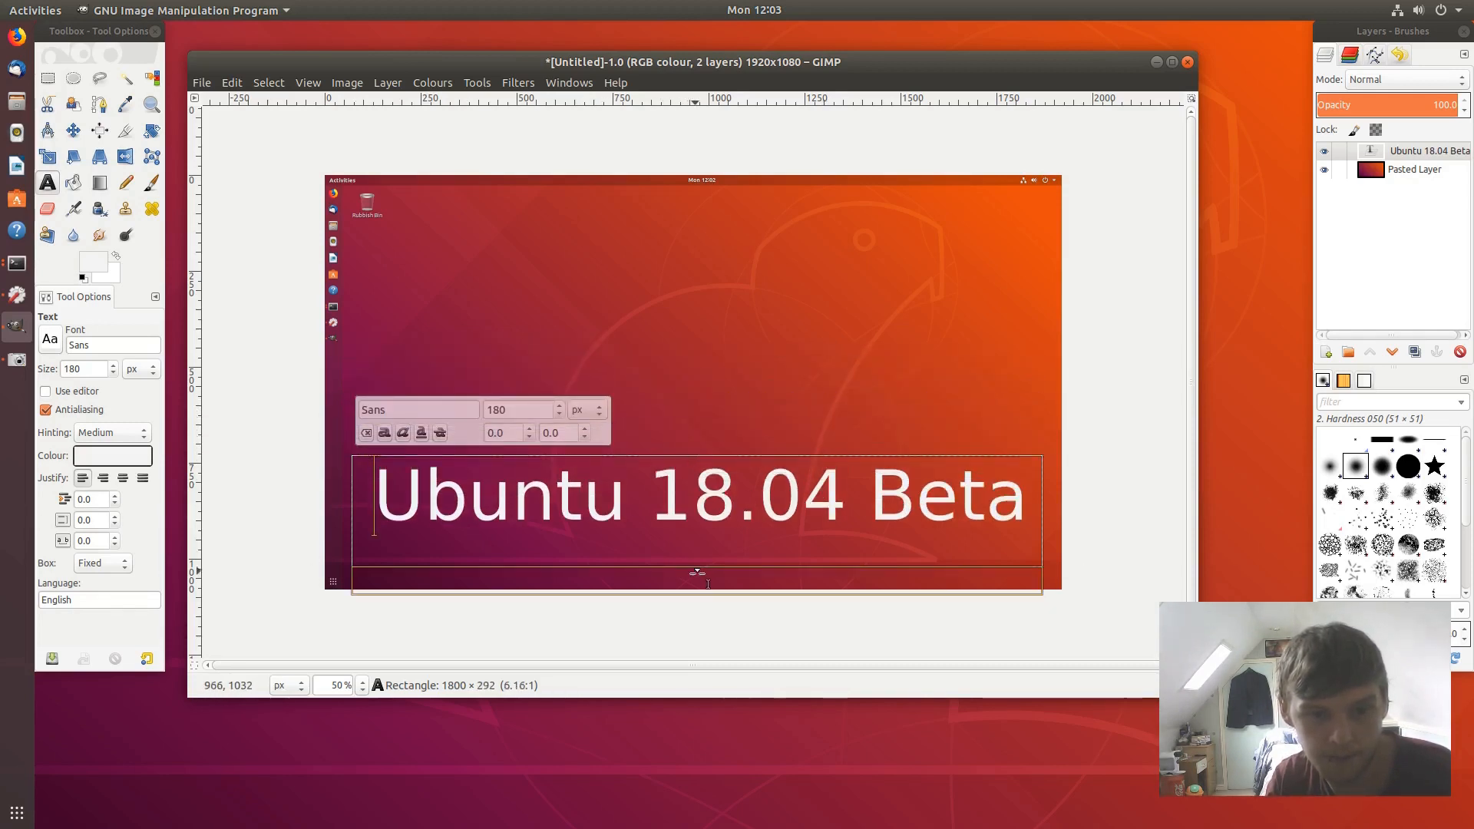
{"action": "left_click_drag", "start_coordinate": [701, 572], "coordinate": [702, 612]}
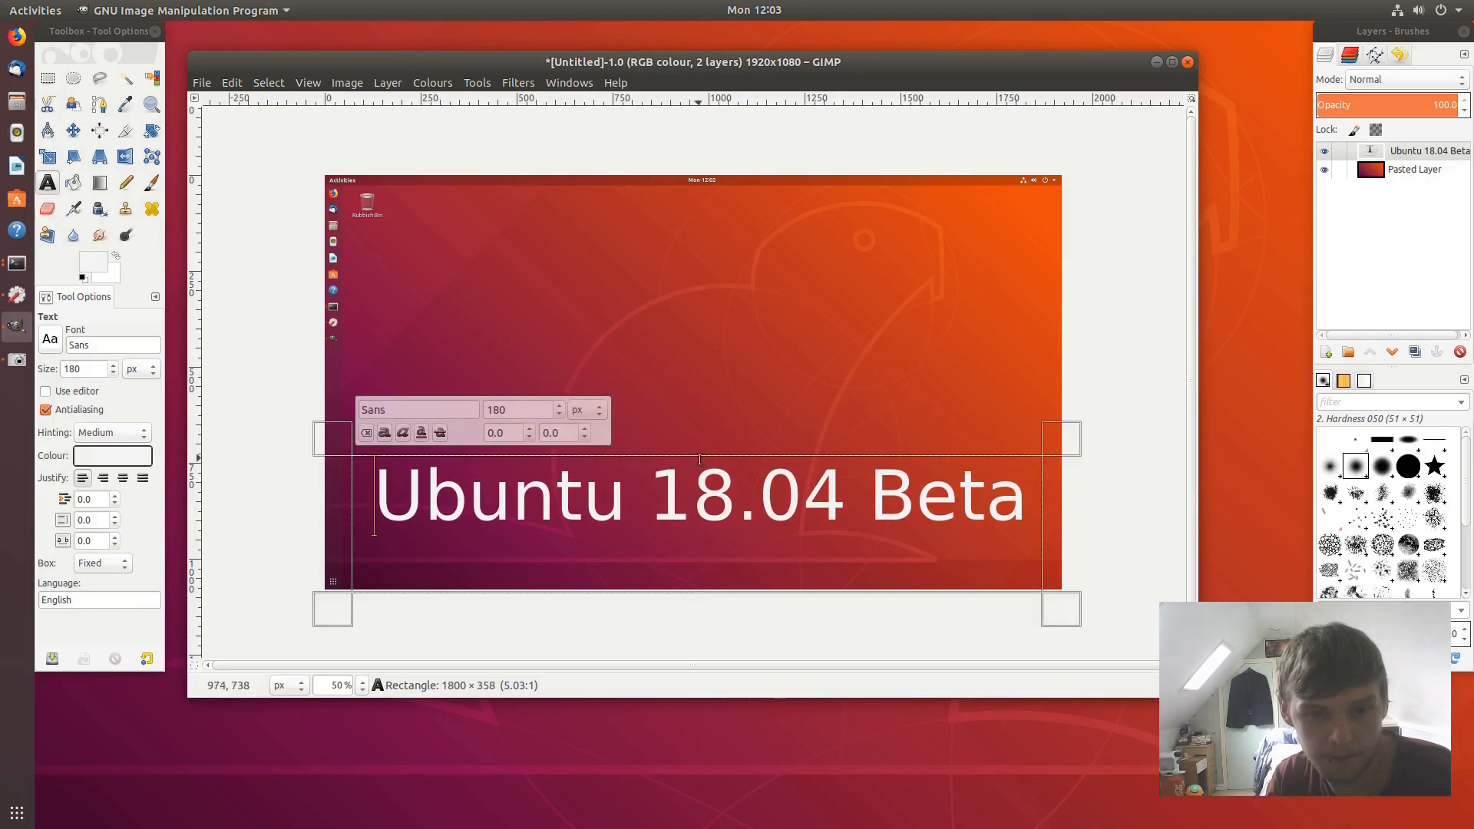
{"action": "left_click_drag", "start_coordinate": [701, 457], "coordinate": [700, 504]}
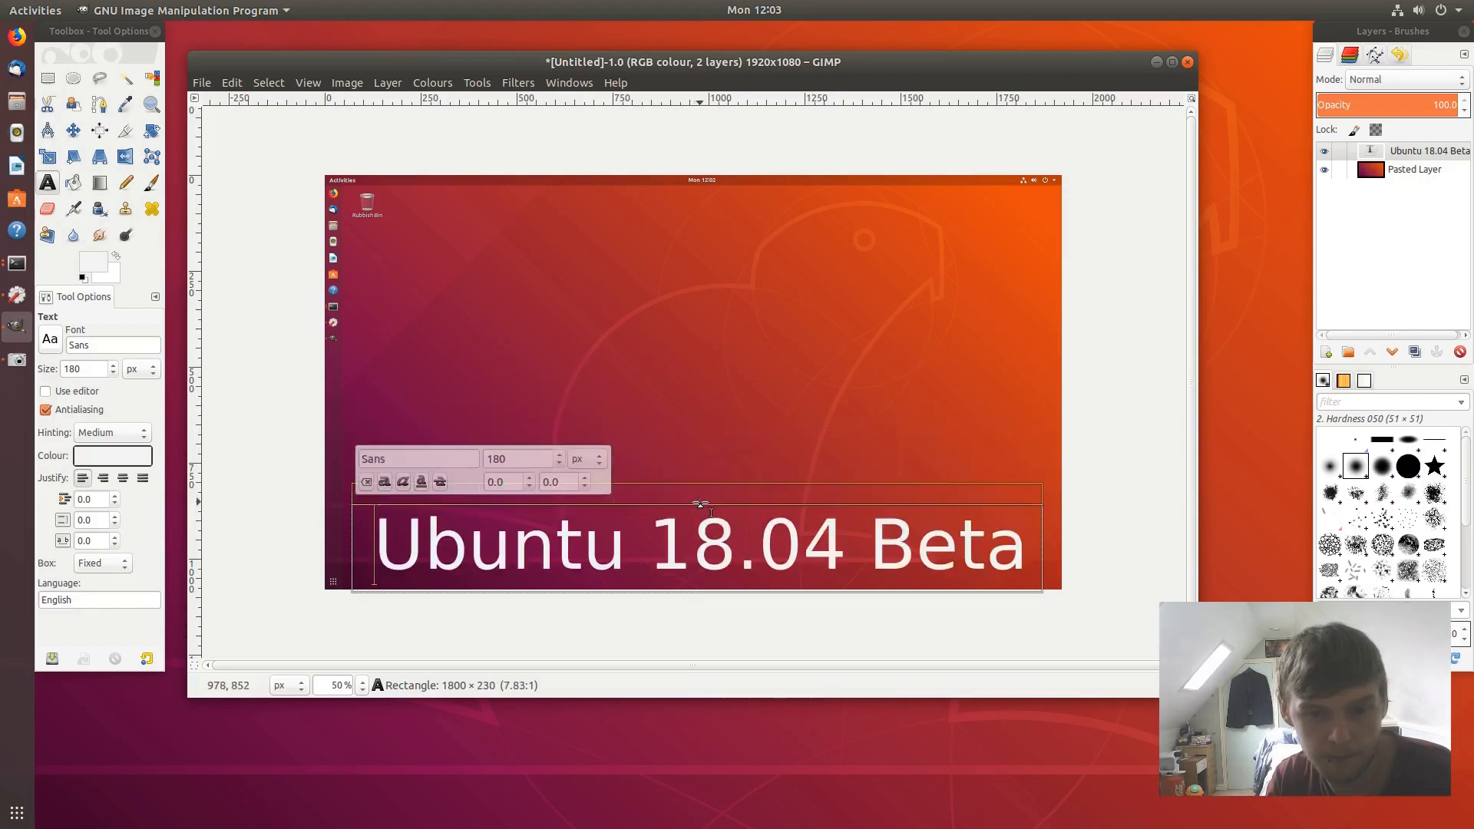
{"action": "left_click", "coordinate": [1129, 434]}
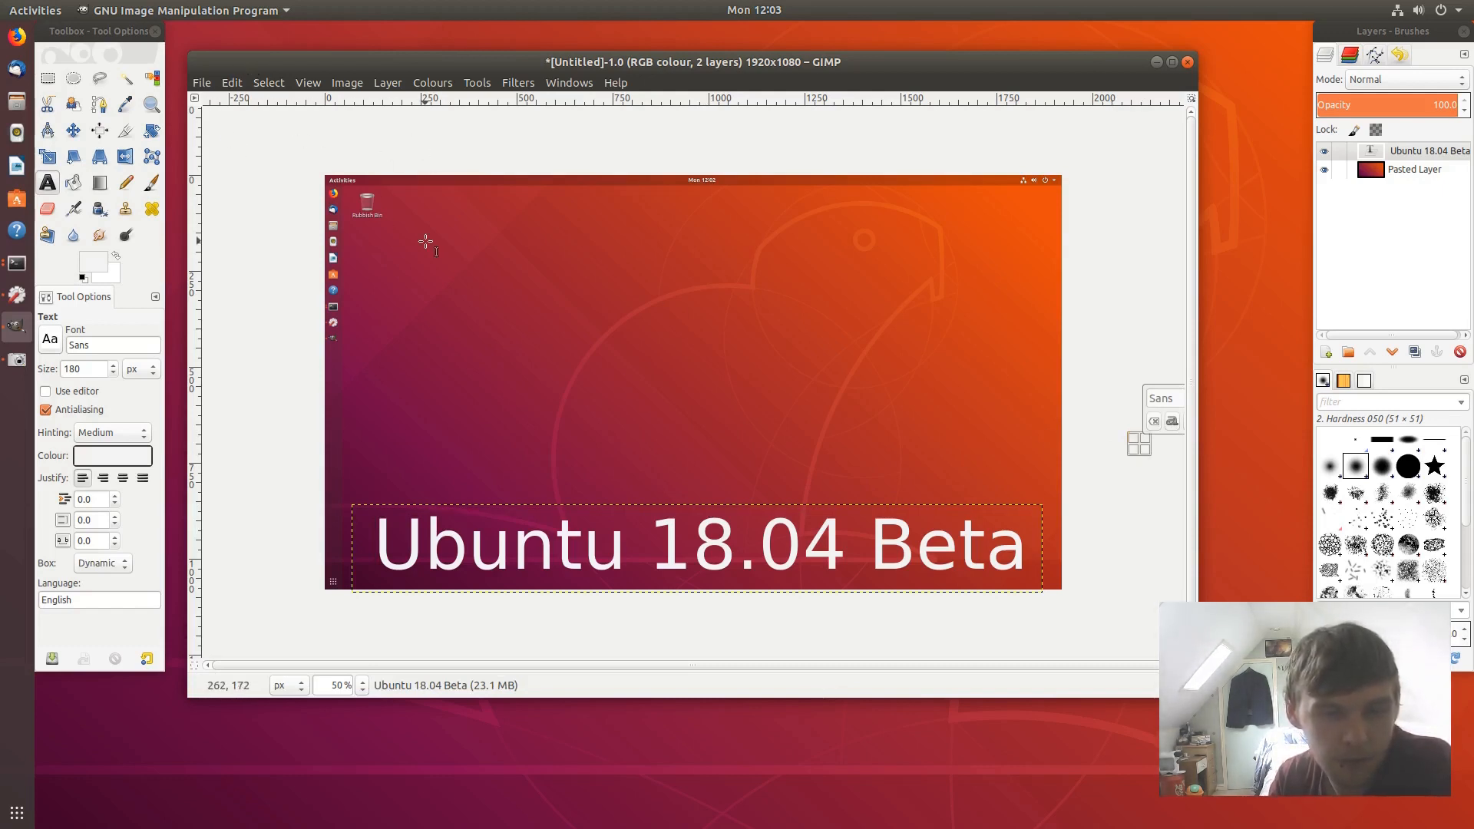
{"action": "left_click", "coordinate": [704, 522]}
{"action": "left_click_drag", "start_coordinate": [705, 506], "coordinate": [698, 357]}
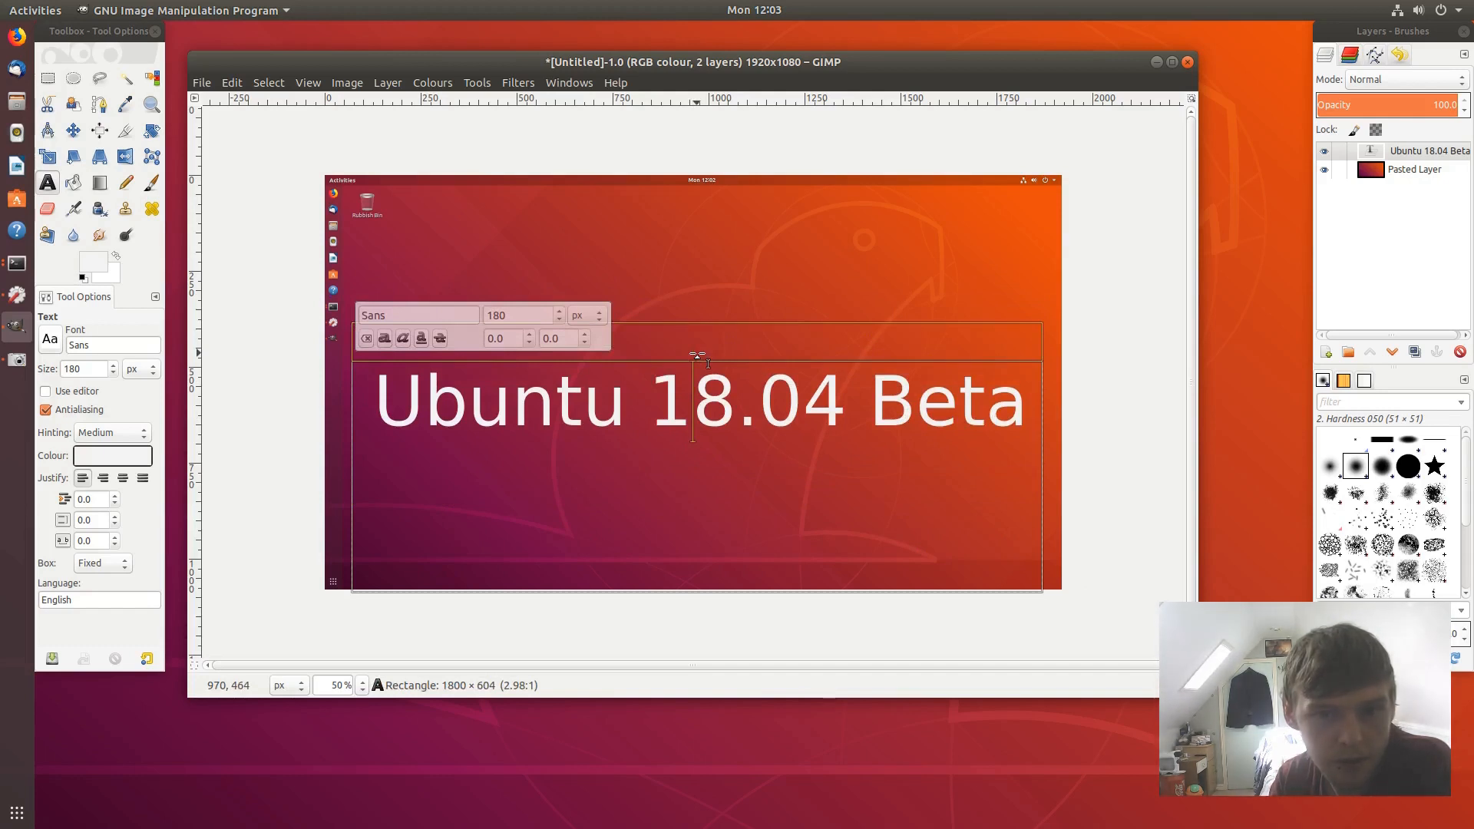
{"action": "left_click_drag", "start_coordinate": [699, 356], "coordinate": [702, 497]}
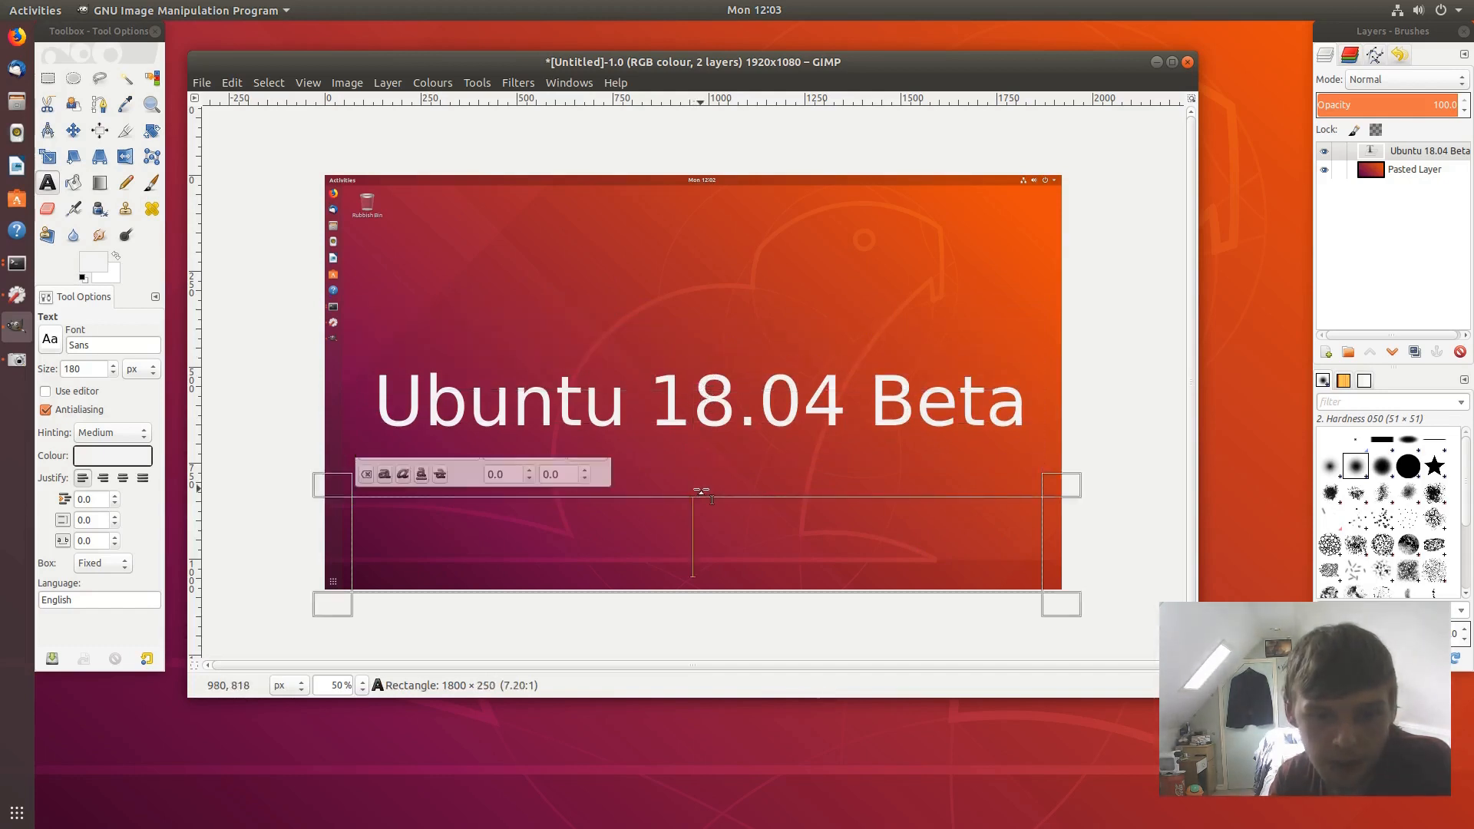
- Export the image as 1804thumb.jpg in Documents at JPEG quality 90, then close it
{"action": "left_click", "coordinate": [203, 83]}
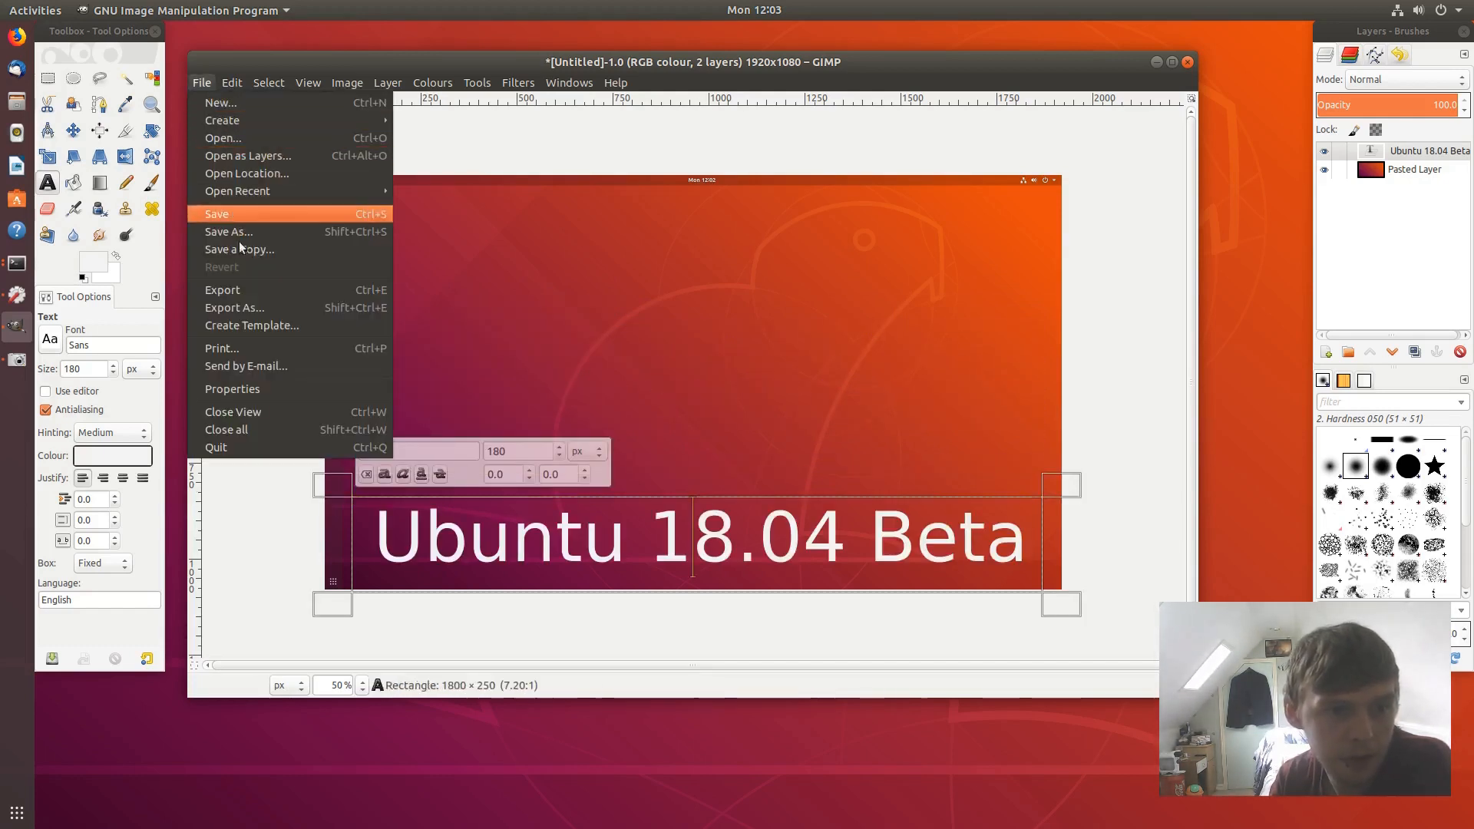
{"action": "left_click", "coordinate": [246, 311]}
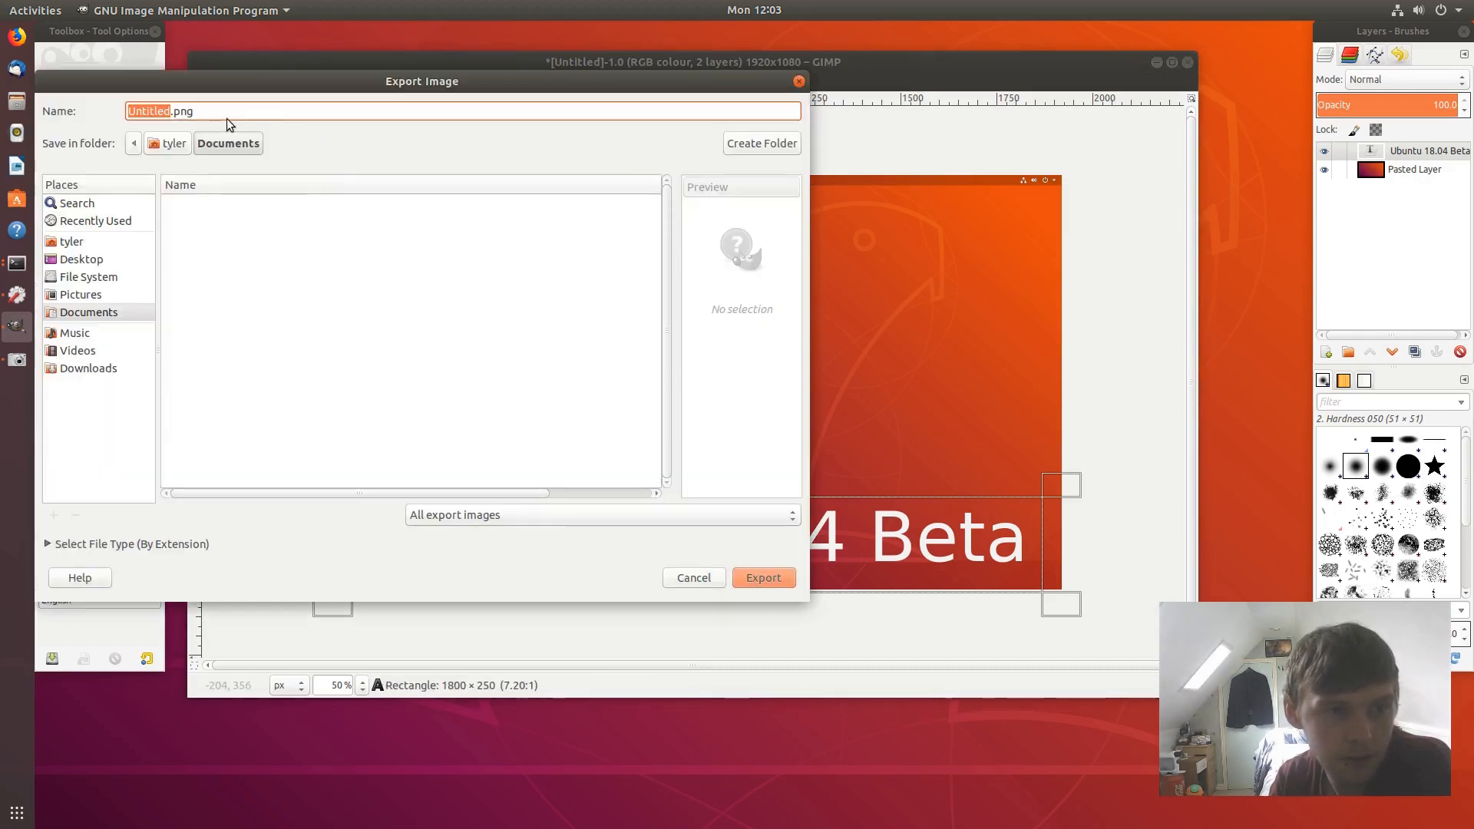
{"action": "left_click_drag", "start_coordinate": [175, 113], "coordinate": [215, 116]}
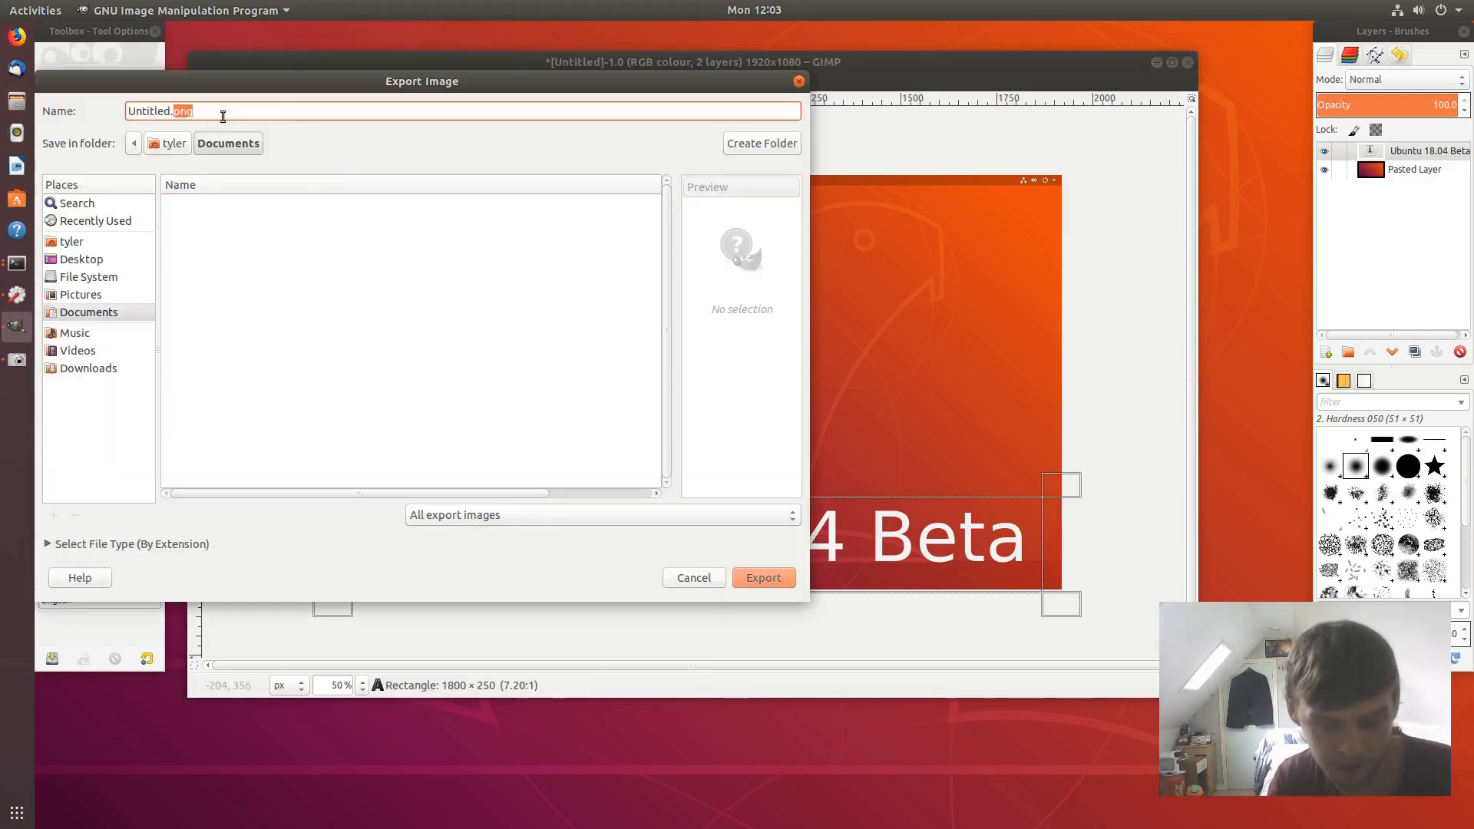
{"action": "type", "text": "jpg"}
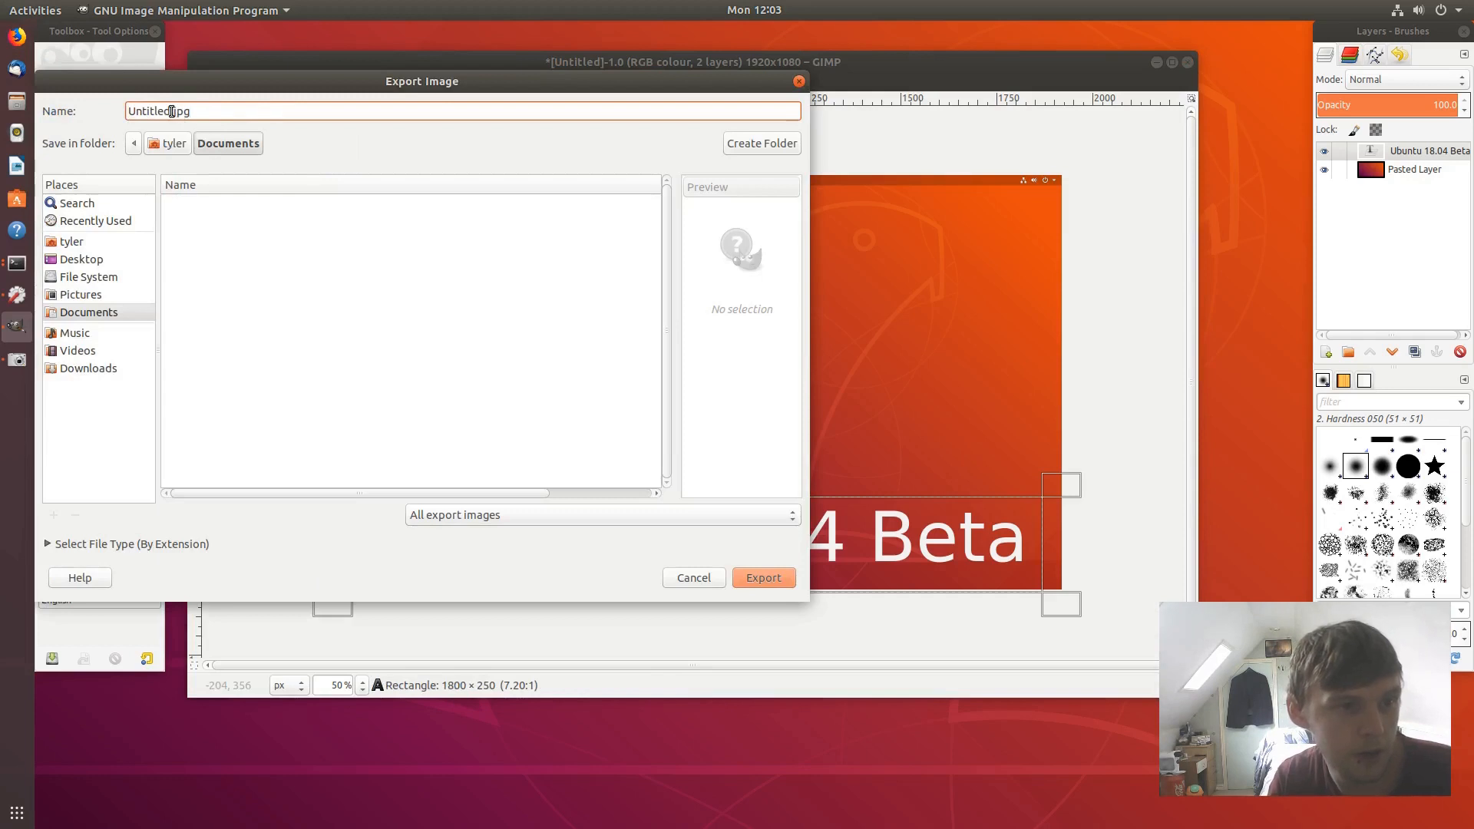
{"action": "left_click_drag", "start_coordinate": [171, 112], "coordinate": [94, 106]}
{"action": "type", "text": "1804"}
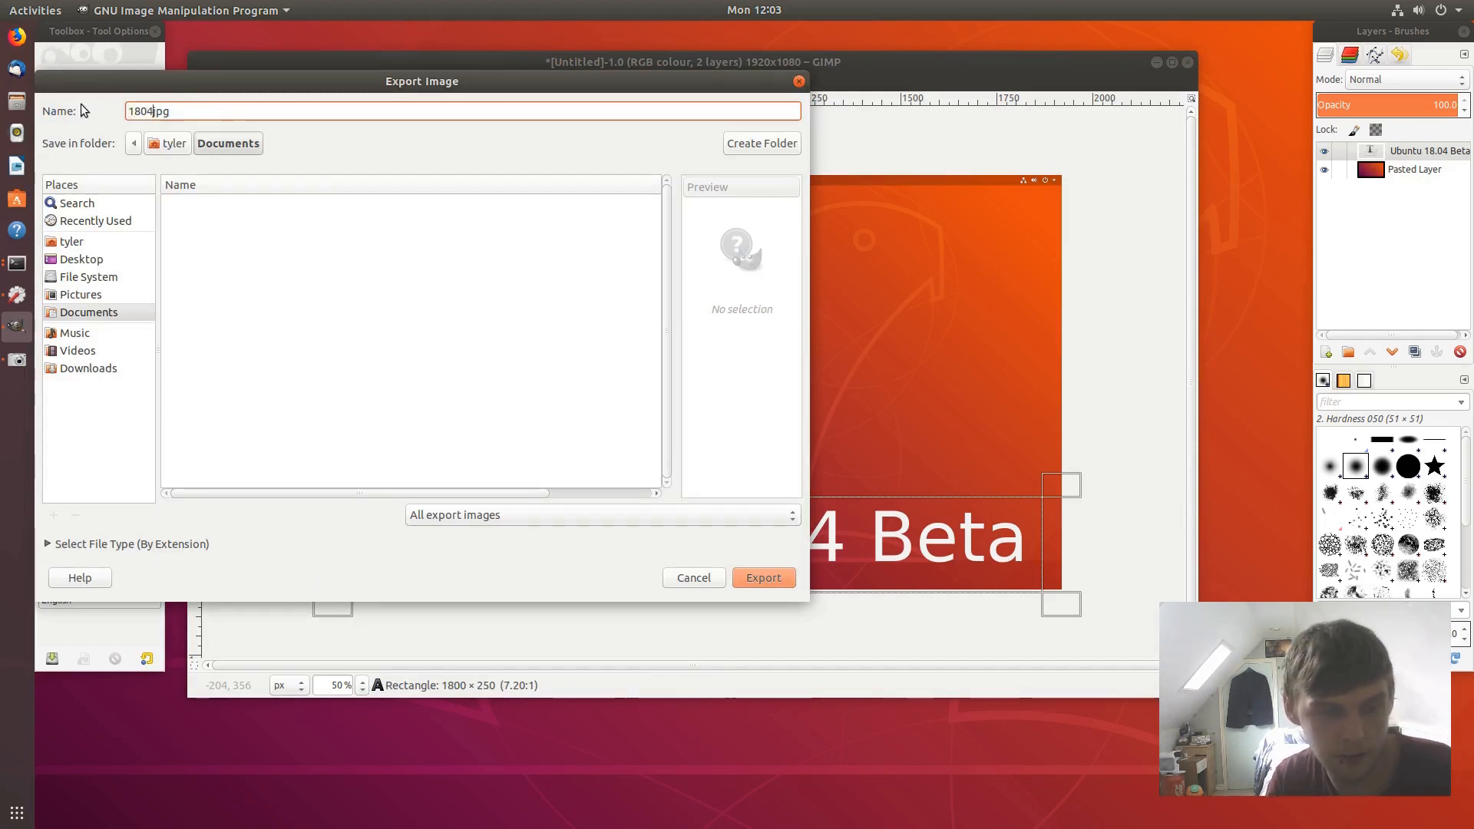
{"action": "type", "text": "thumb."}
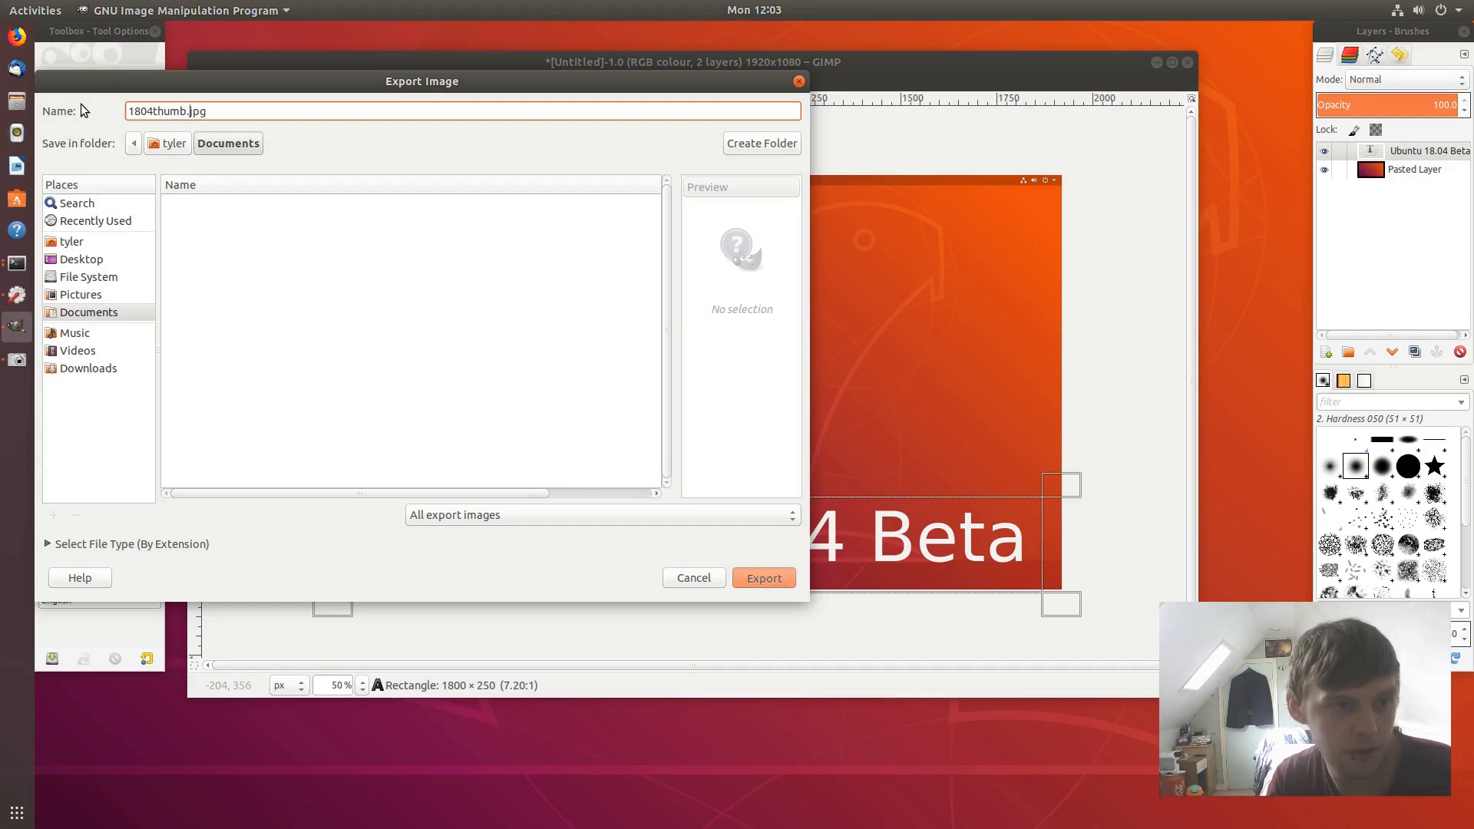
{"action": "key", "text": "Return"}
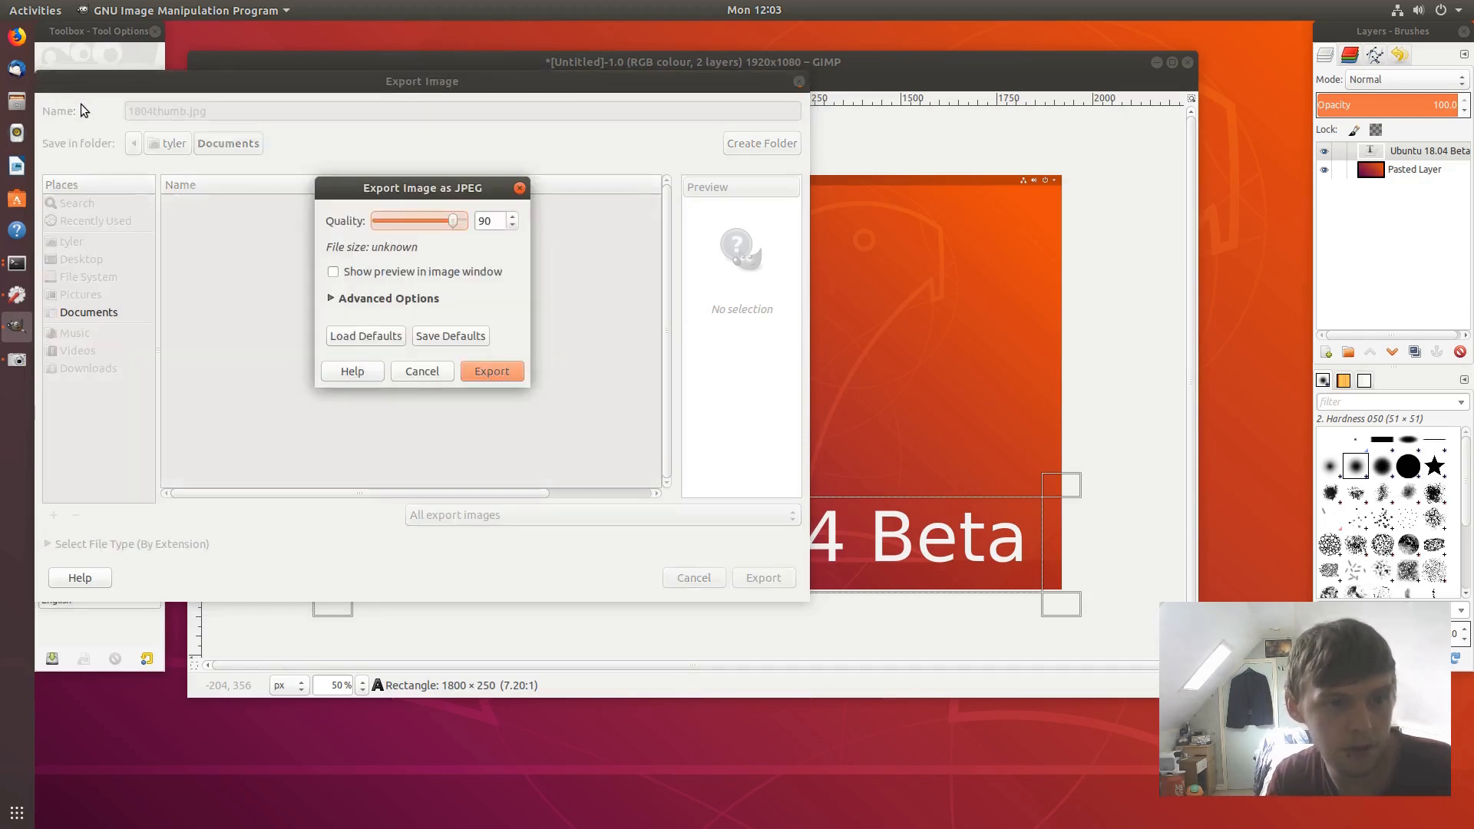
{"action": "key", "text": "Return"}
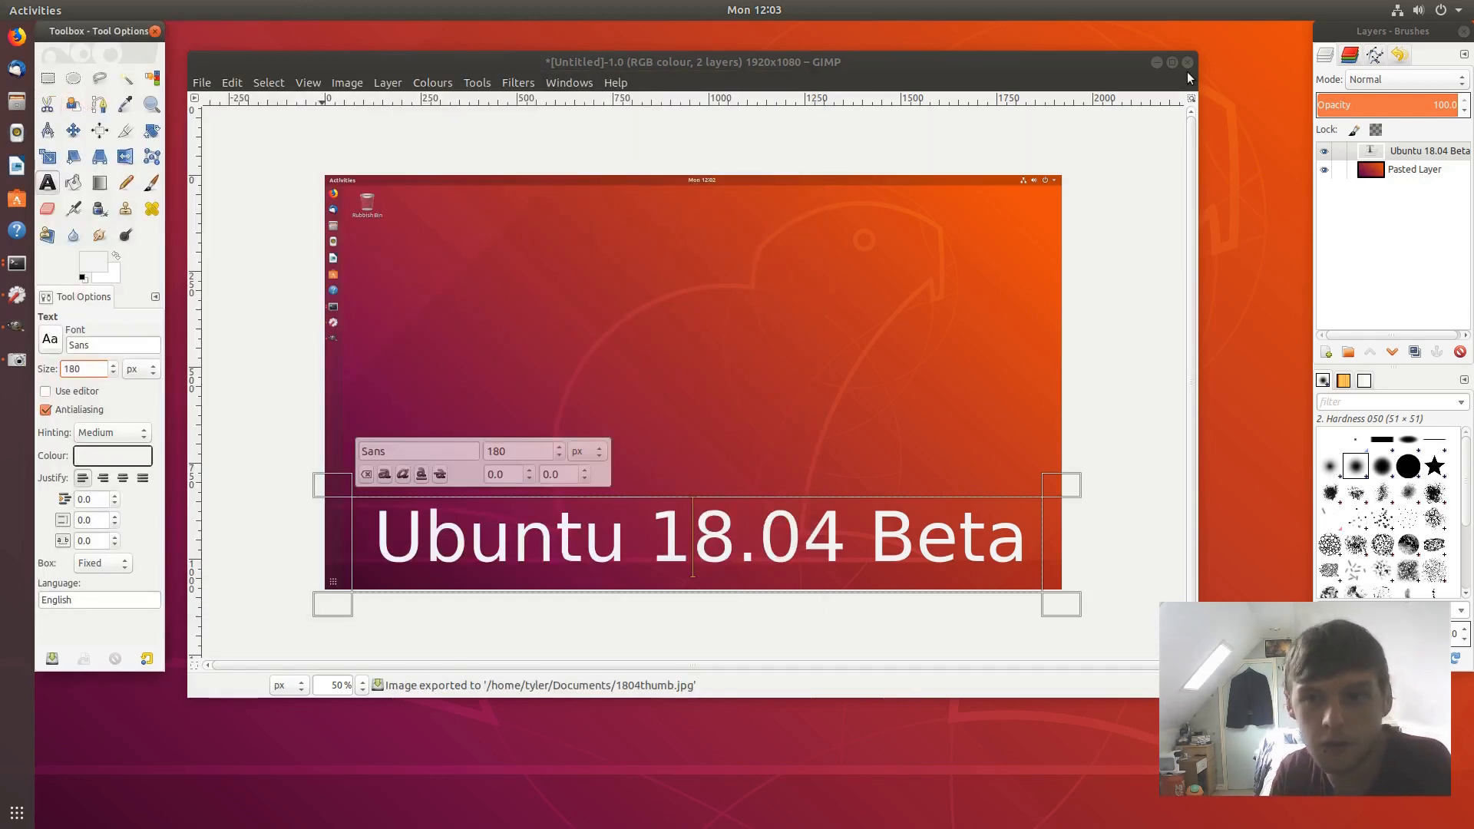
{"action": "left_click", "coordinate": [1187, 63]}
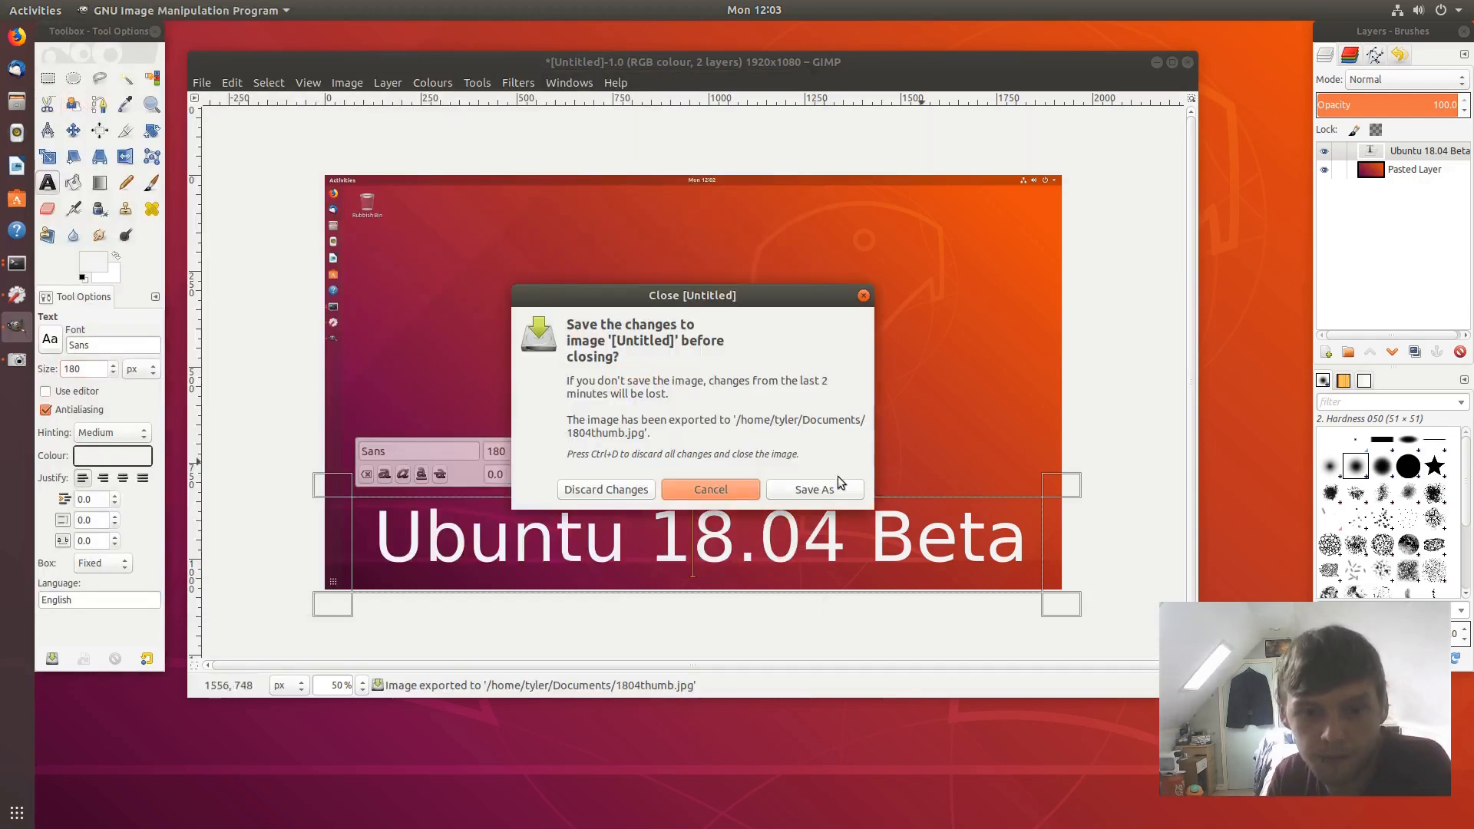
- Discard the image changes, quit GIMP from the dock, and dismiss the screenshot save dialog
{"action": "left_click", "coordinate": [607, 492]}
{"action": "right_click", "coordinate": [18, 332]}
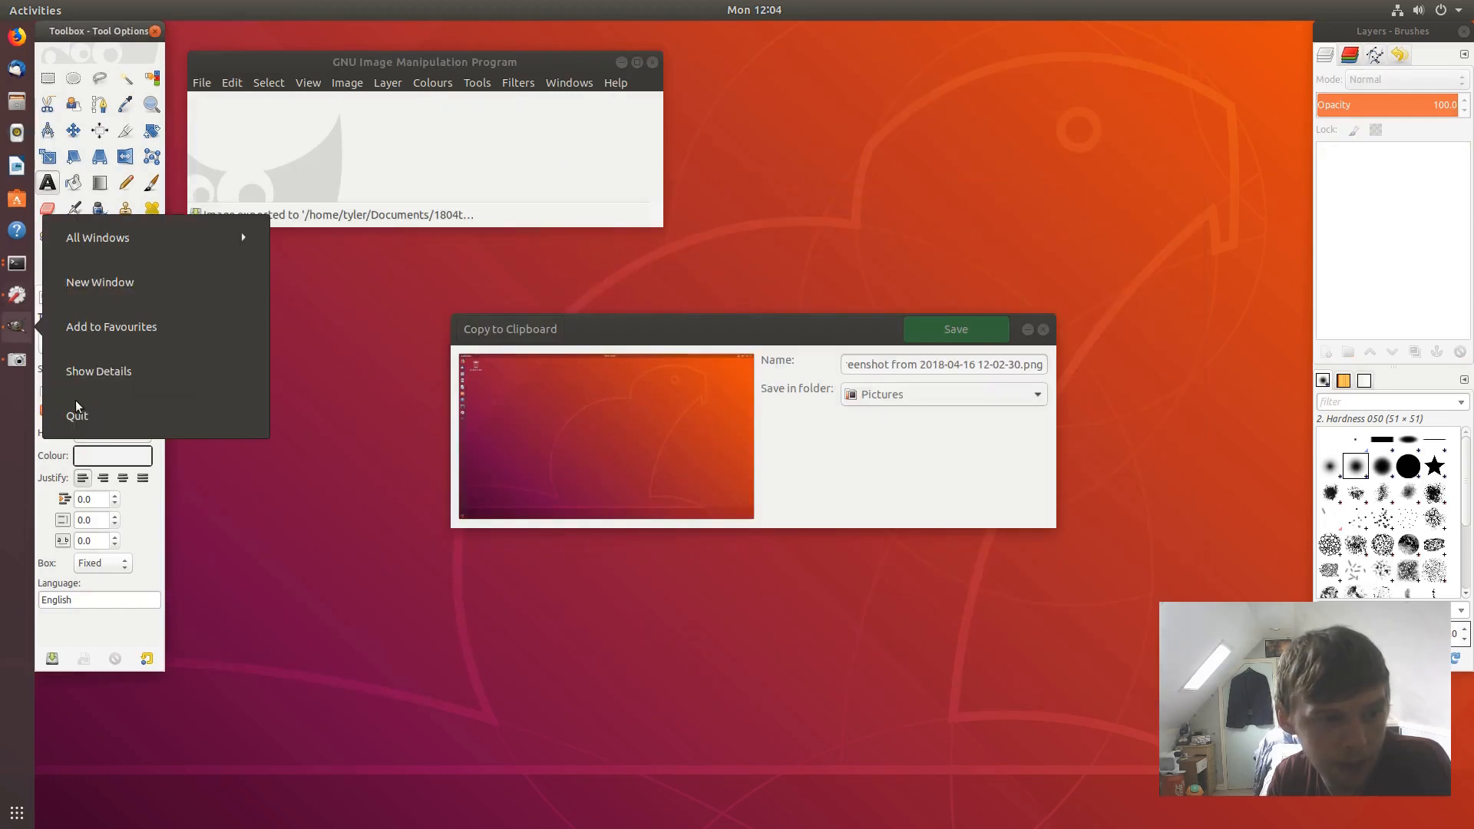
{"action": "left_click", "coordinate": [76, 413]}
{"action": "left_click", "coordinate": [1041, 328]}
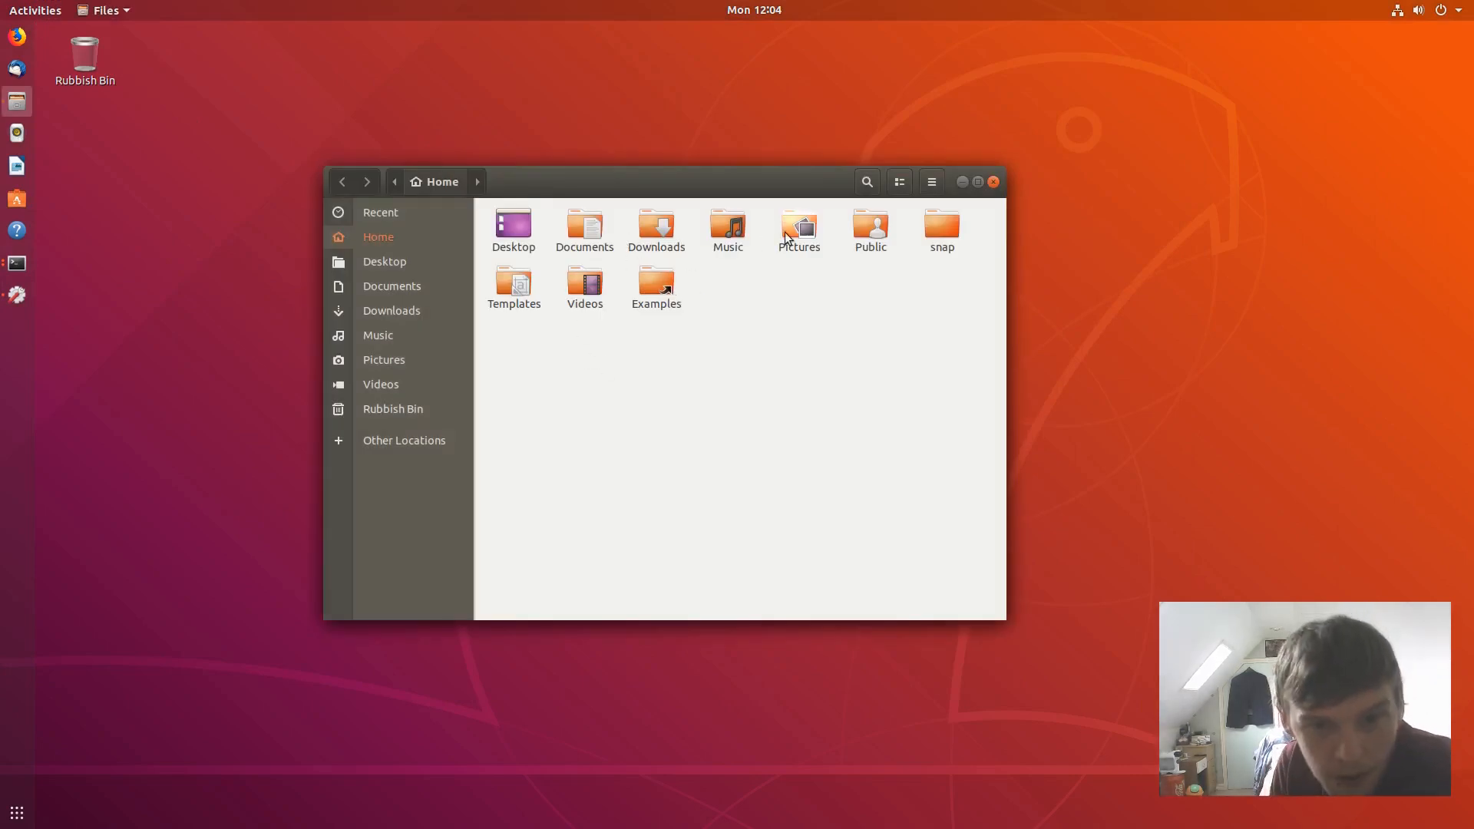
- View 1804thumb.jpg from Documents in Files, then close the viewer and Files
{"action": "double_click", "coordinate": [603, 241]}
{"action": "double_click", "coordinate": [509, 224]}
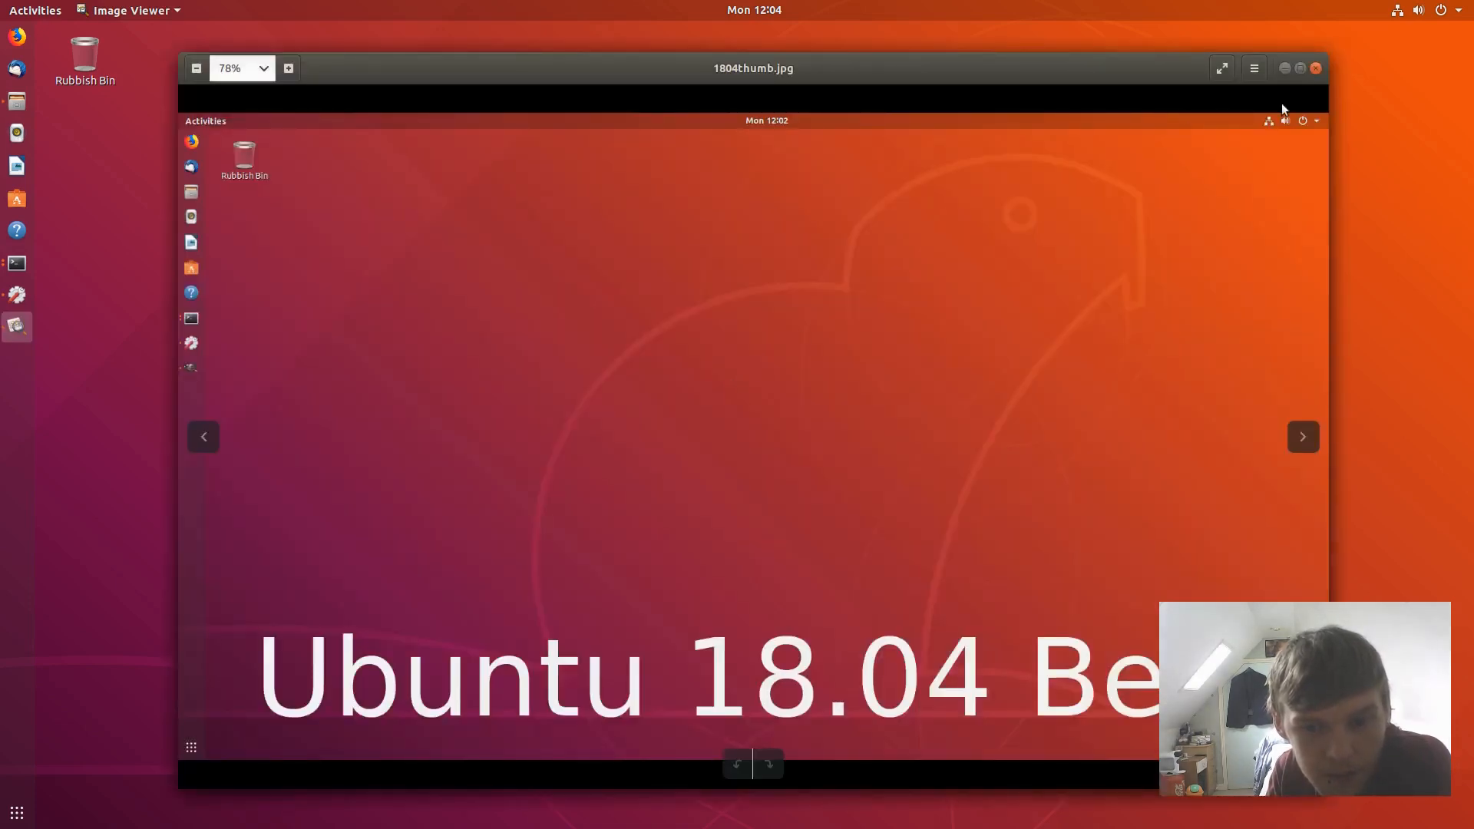
{"action": "left_click", "coordinate": [1316, 69]}
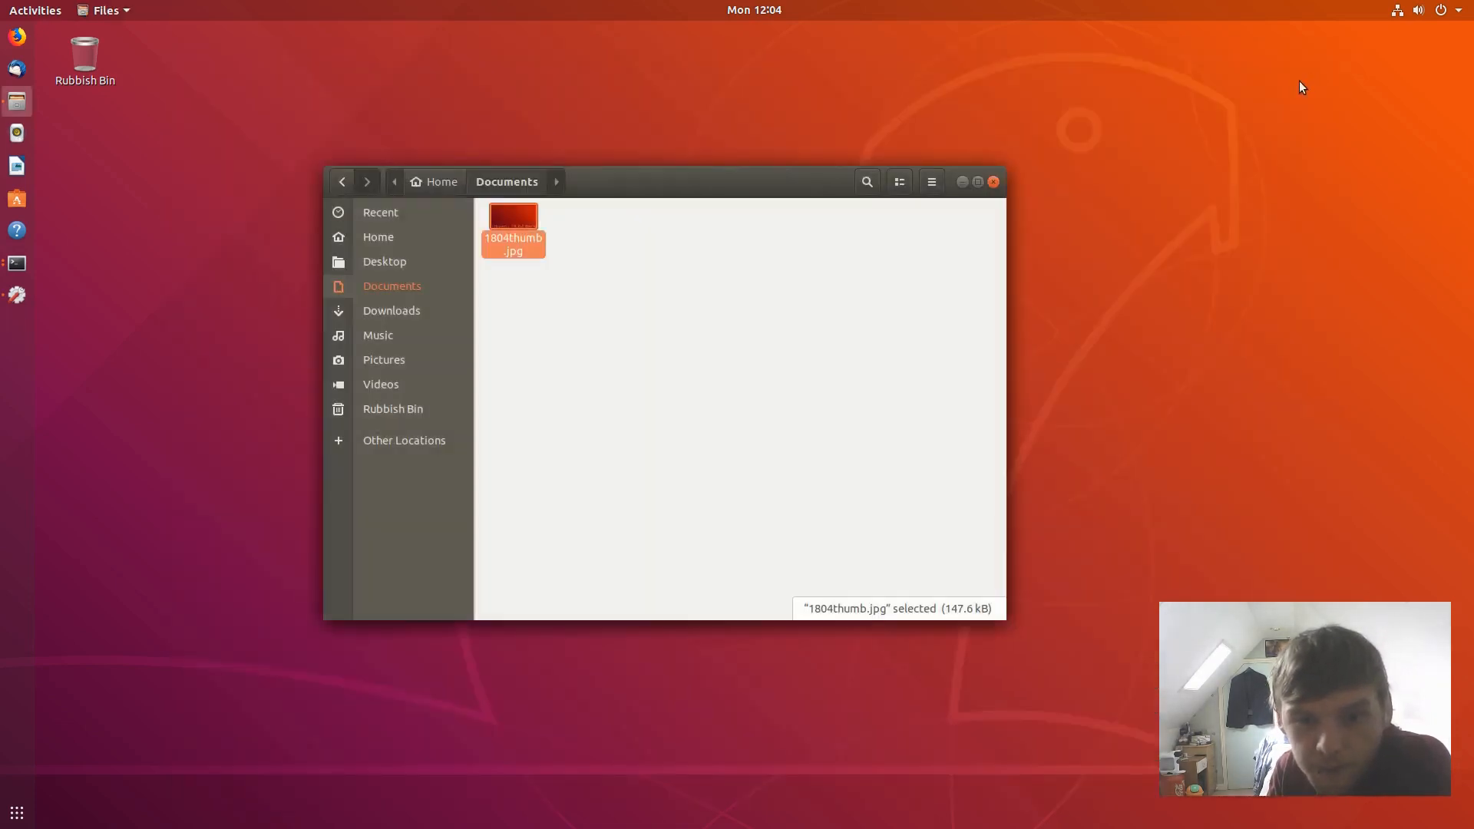
{"action": "left_click", "coordinate": [994, 182]}
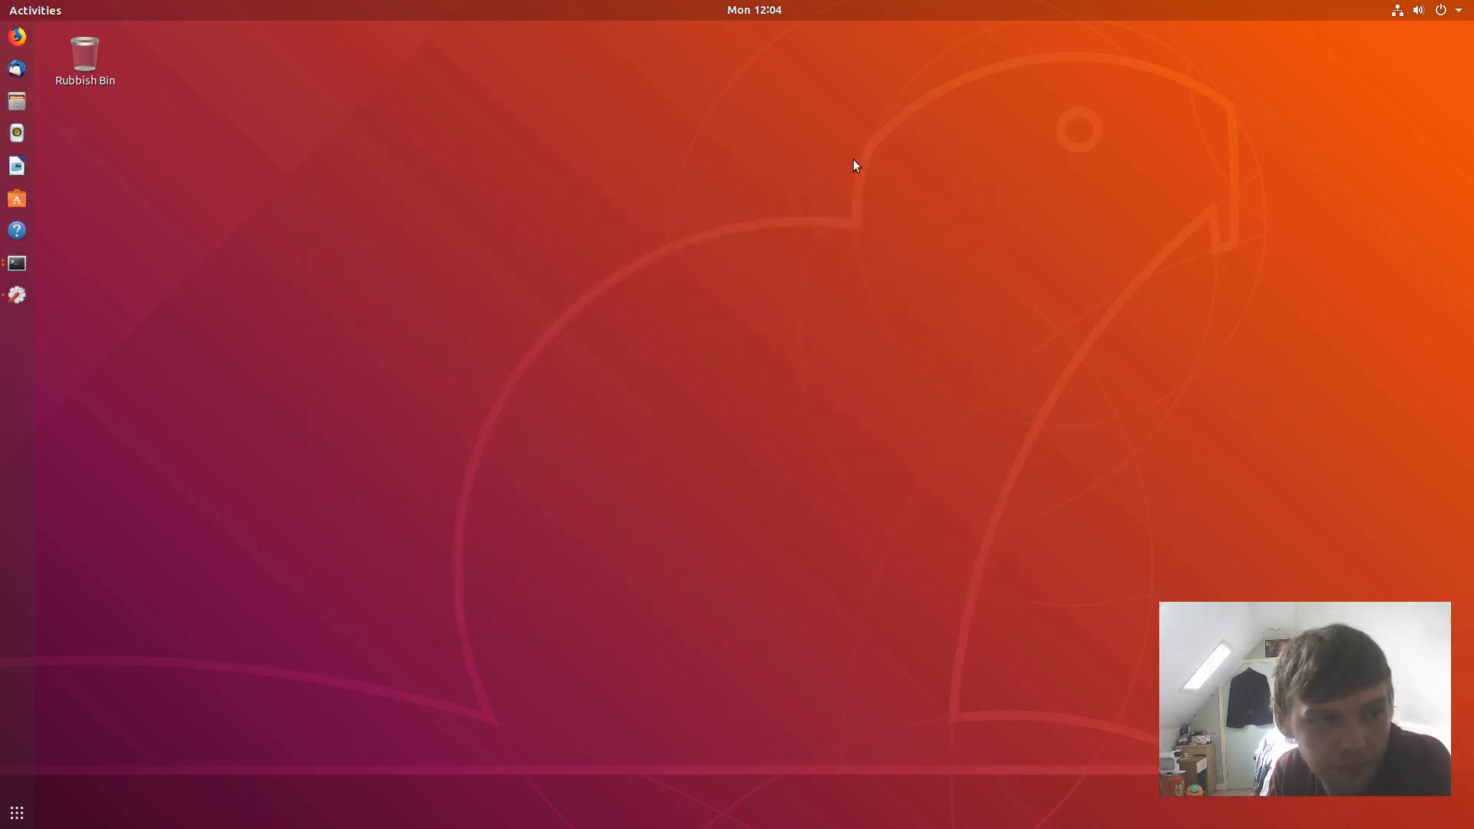
{"action": "left_click", "coordinate": [17, 263]}
- Bring the finished icon-install terminal forward and close it
{"action": "left_click", "coordinate": [127, 212]}
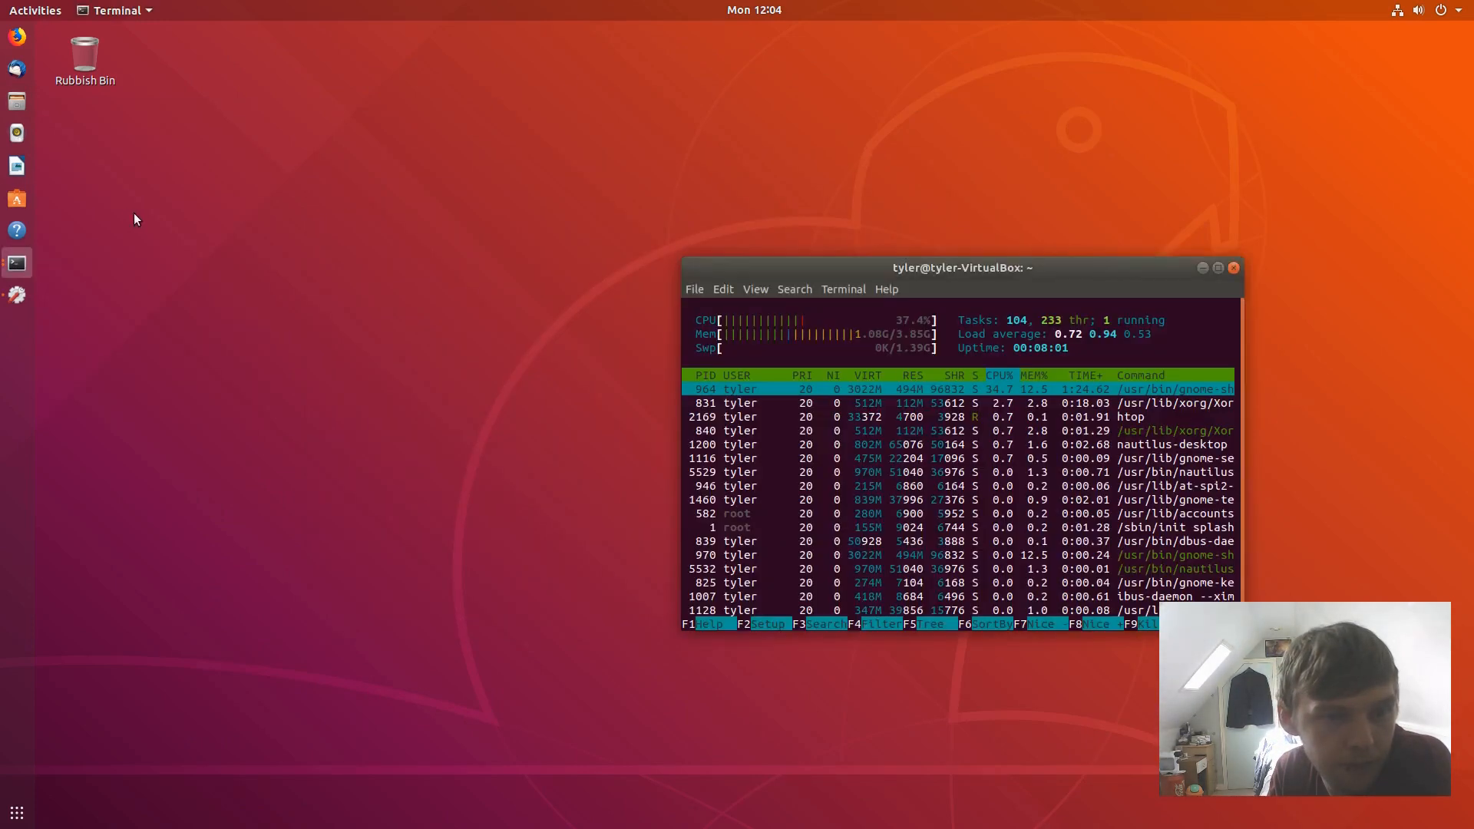
{"action": "left_click", "coordinate": [17, 263]}
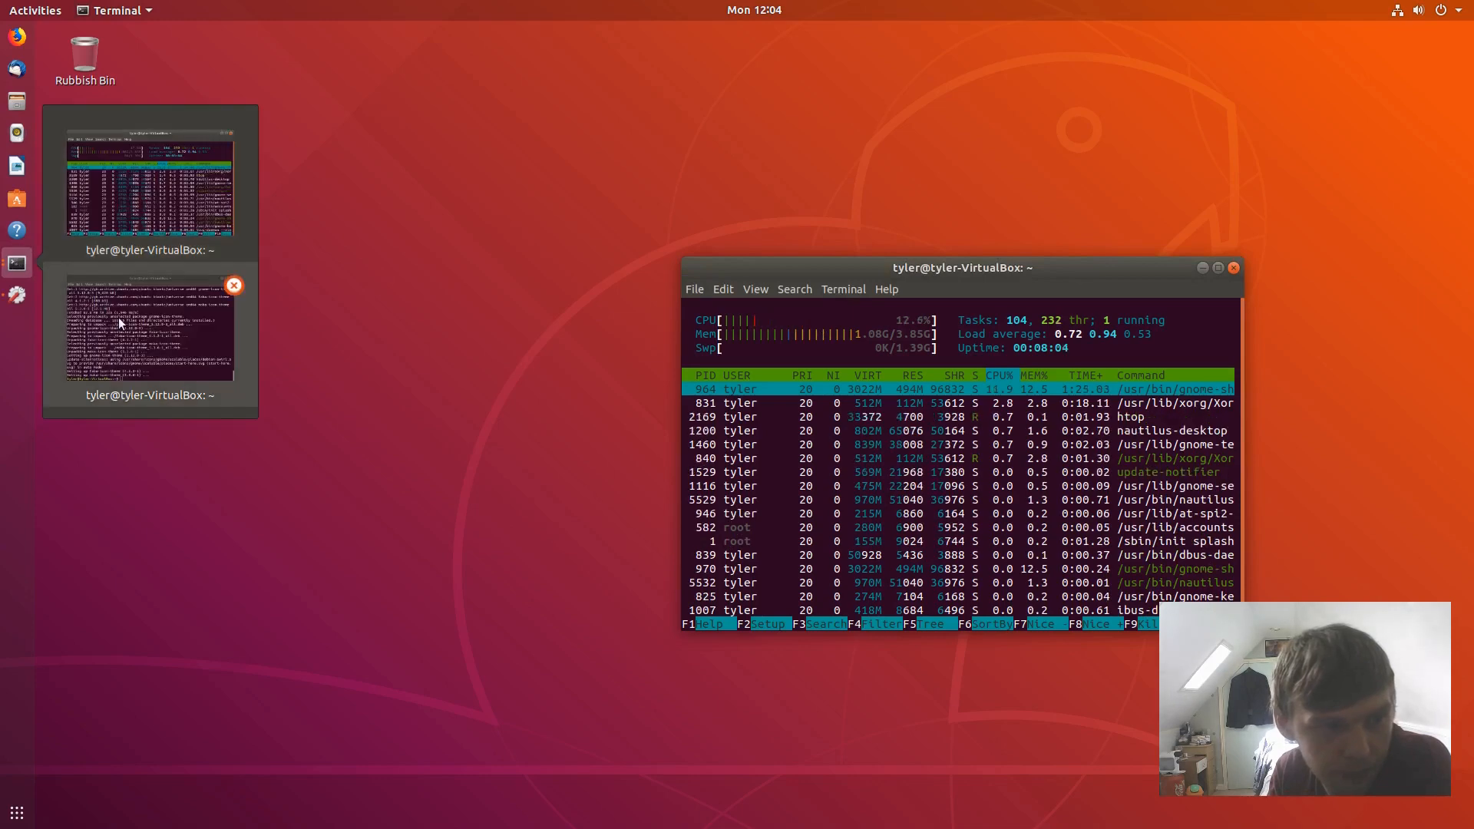
{"action": "left_click", "coordinate": [153, 338]}
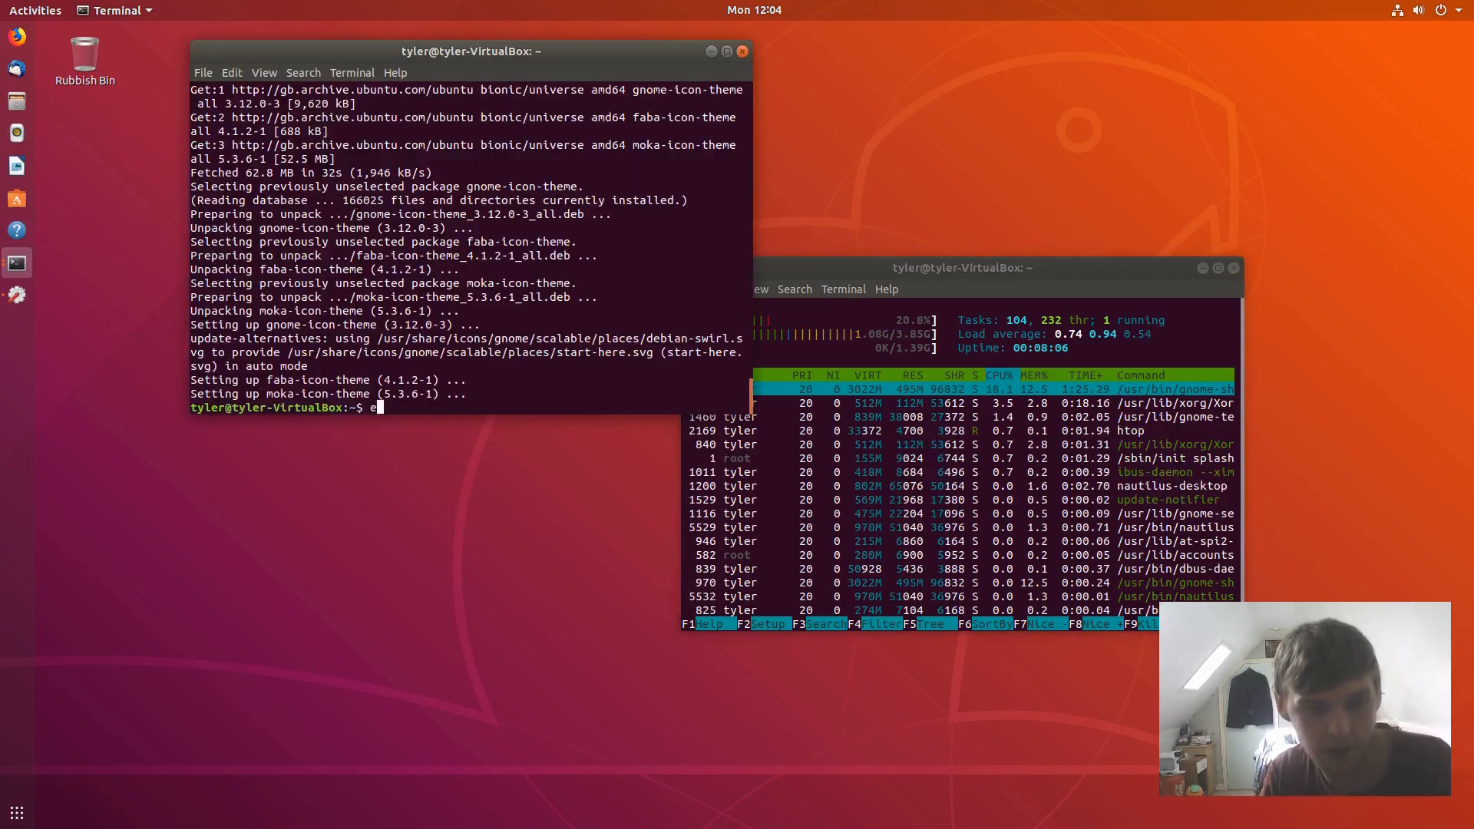
{"action": "key", "text": "Return"}
- Search Activities for 'tweak' and open the GNOME Tweaks page in Ubuntu Software
{"action": "key", "text": "super"}
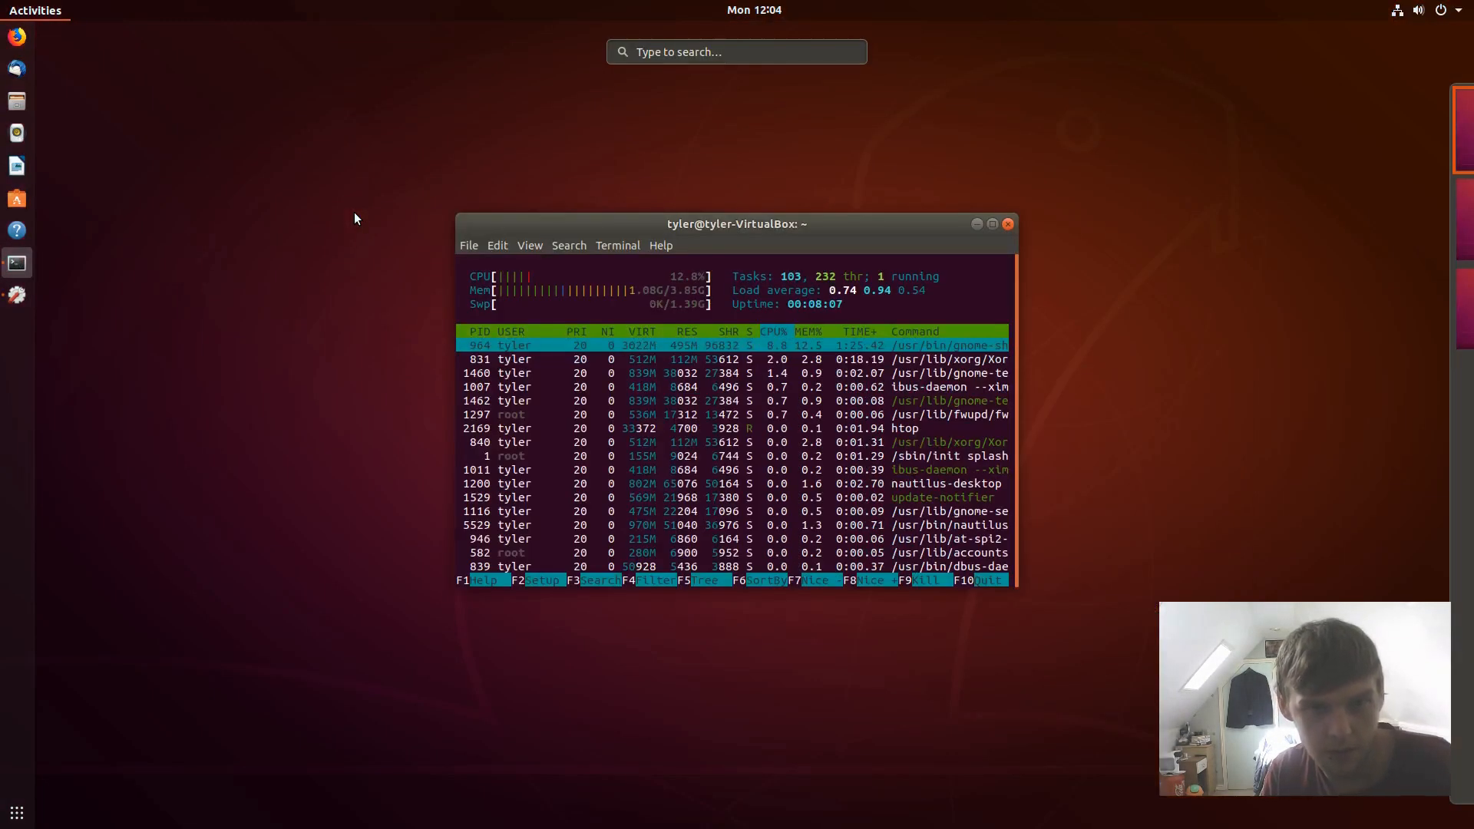
{"action": "type", "text": "settings"}
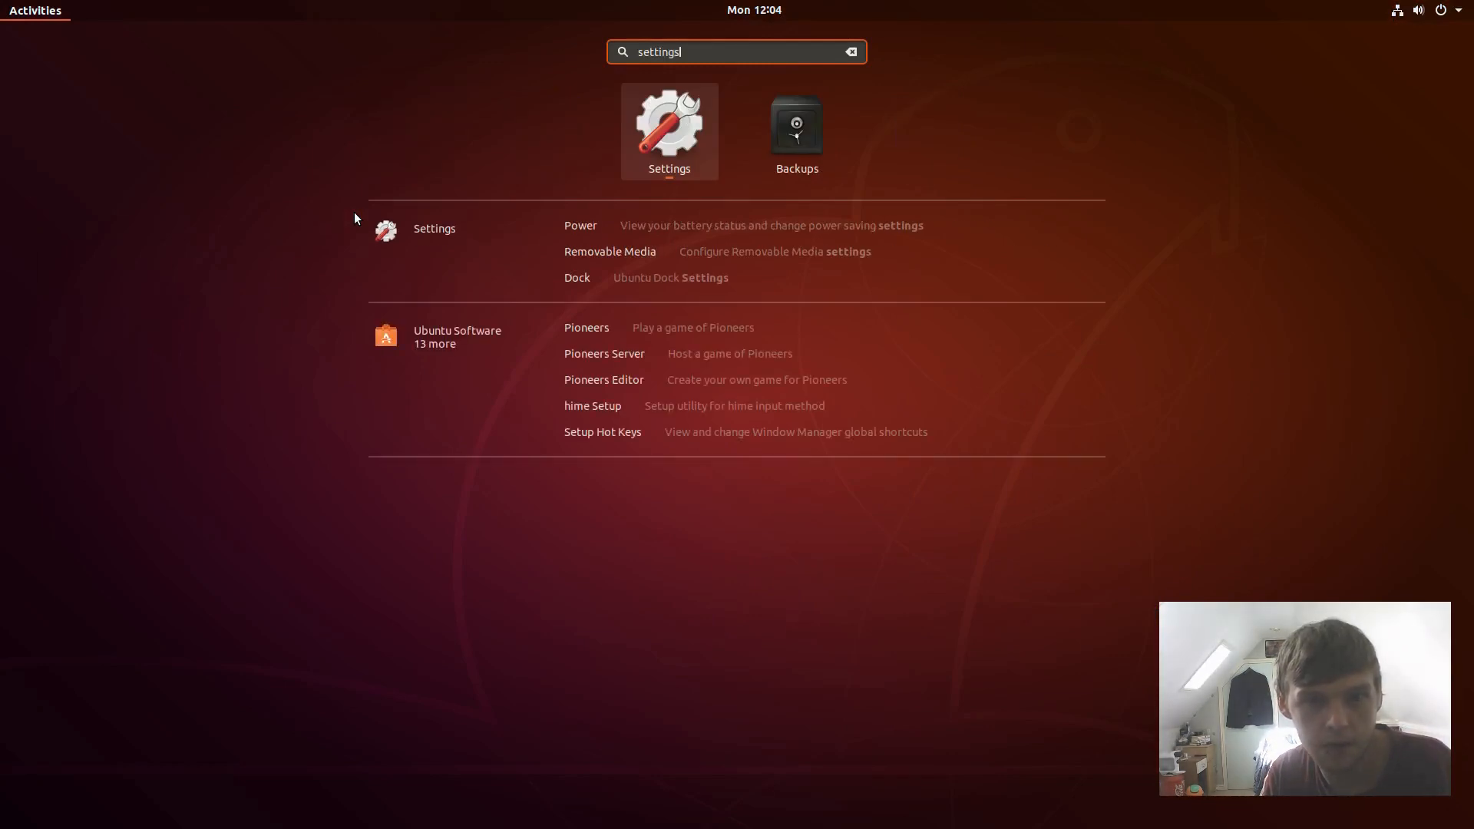
{"action": "key", "text": "BackSpace"}
{"action": "key", "text": "BackSpace"}
{"action": "key", "text": "BackSpace"}
{"action": "key", "text": "BackSpace"}
{"action": "key", "text": "BackSpace"}
{"action": "key", "text": "BackSpace"}
{"action": "key", "text": "BackSpace"}
{"action": "key", "text": "BackSpace"}
{"action": "type", "text": "tw"}
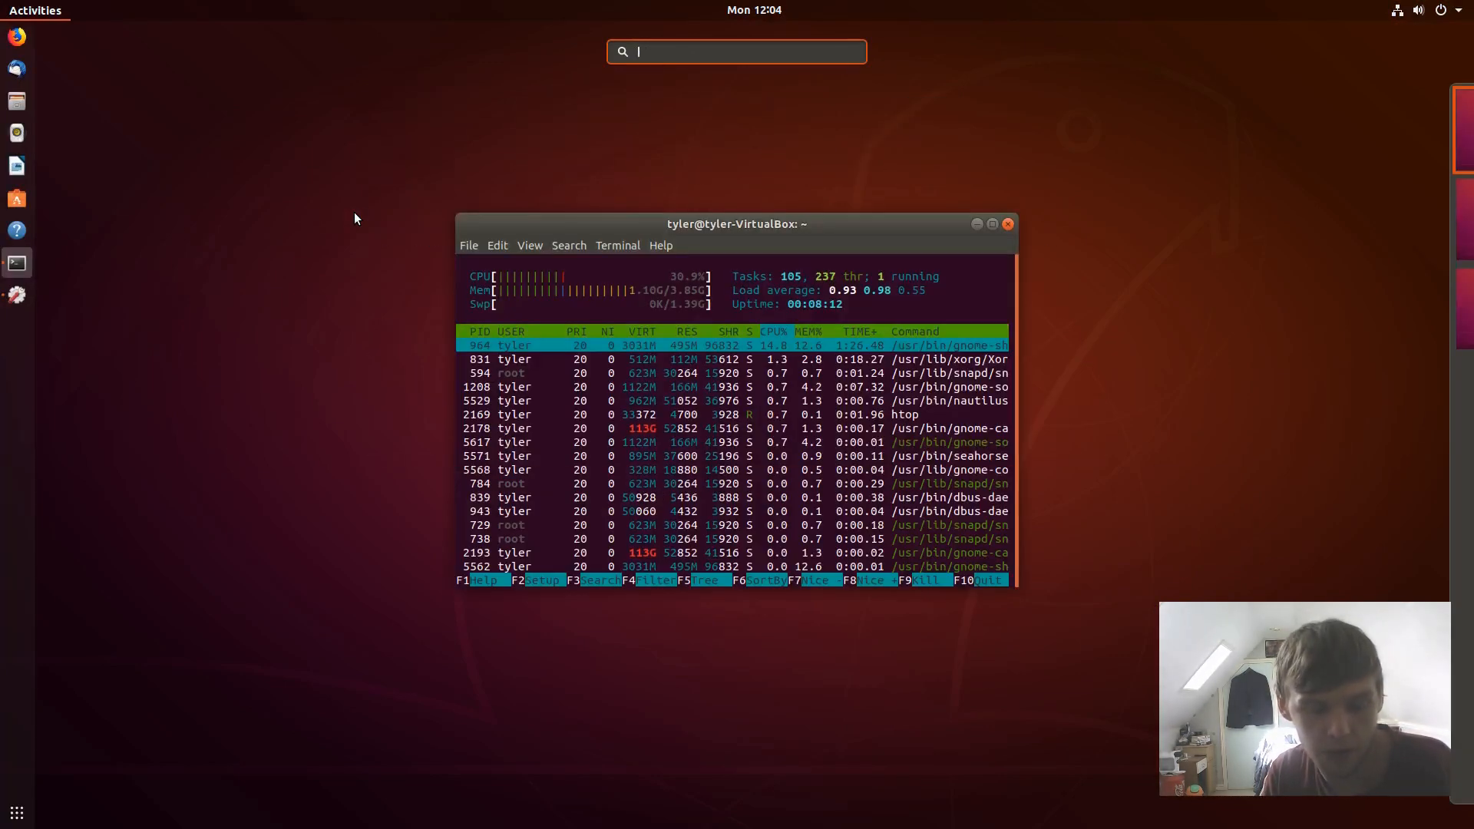
{"action": "type", "text": "eak"}
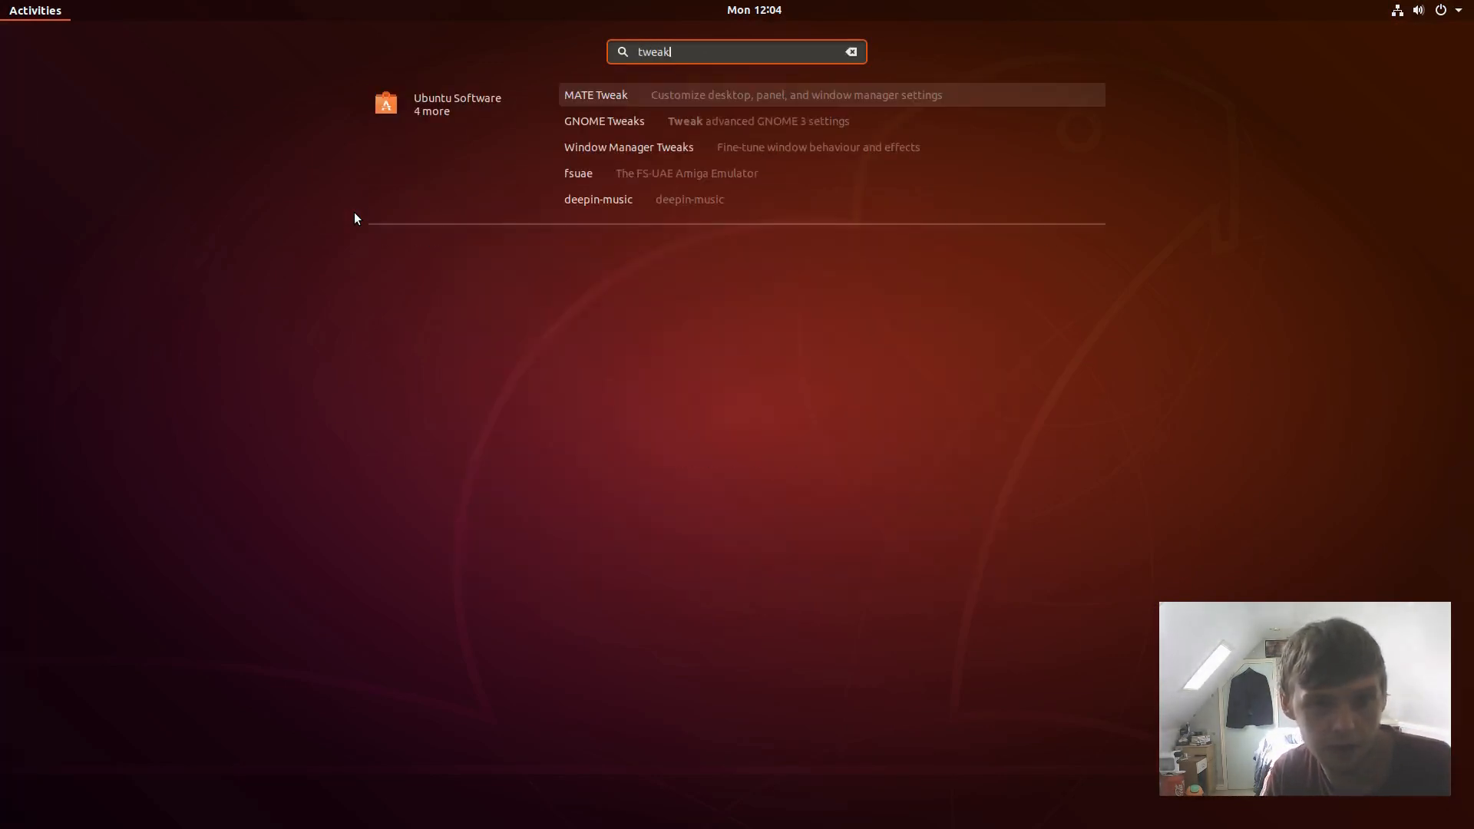
{"action": "key", "text": "Down"}
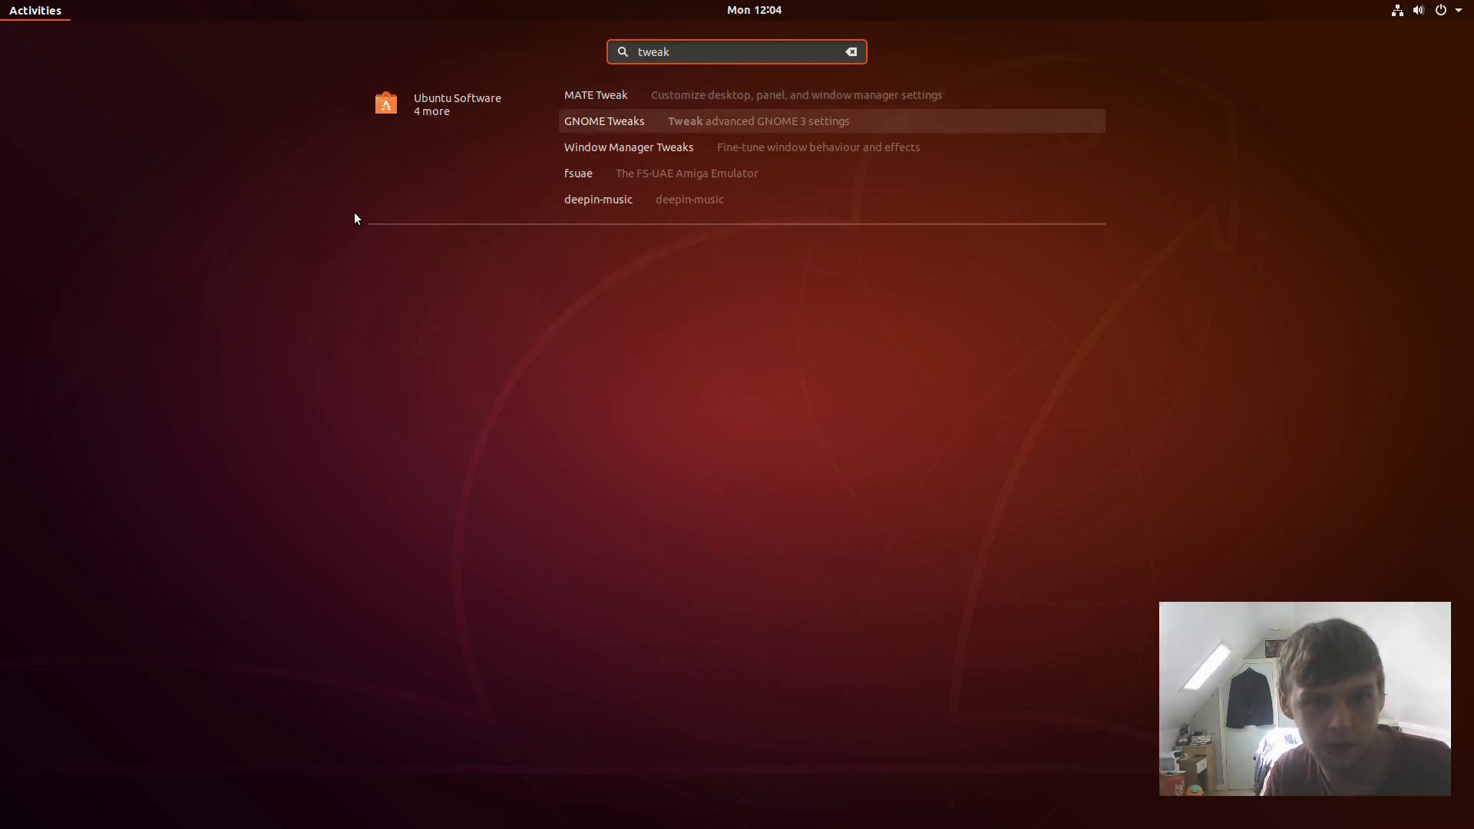
{"action": "key", "text": "Return"}
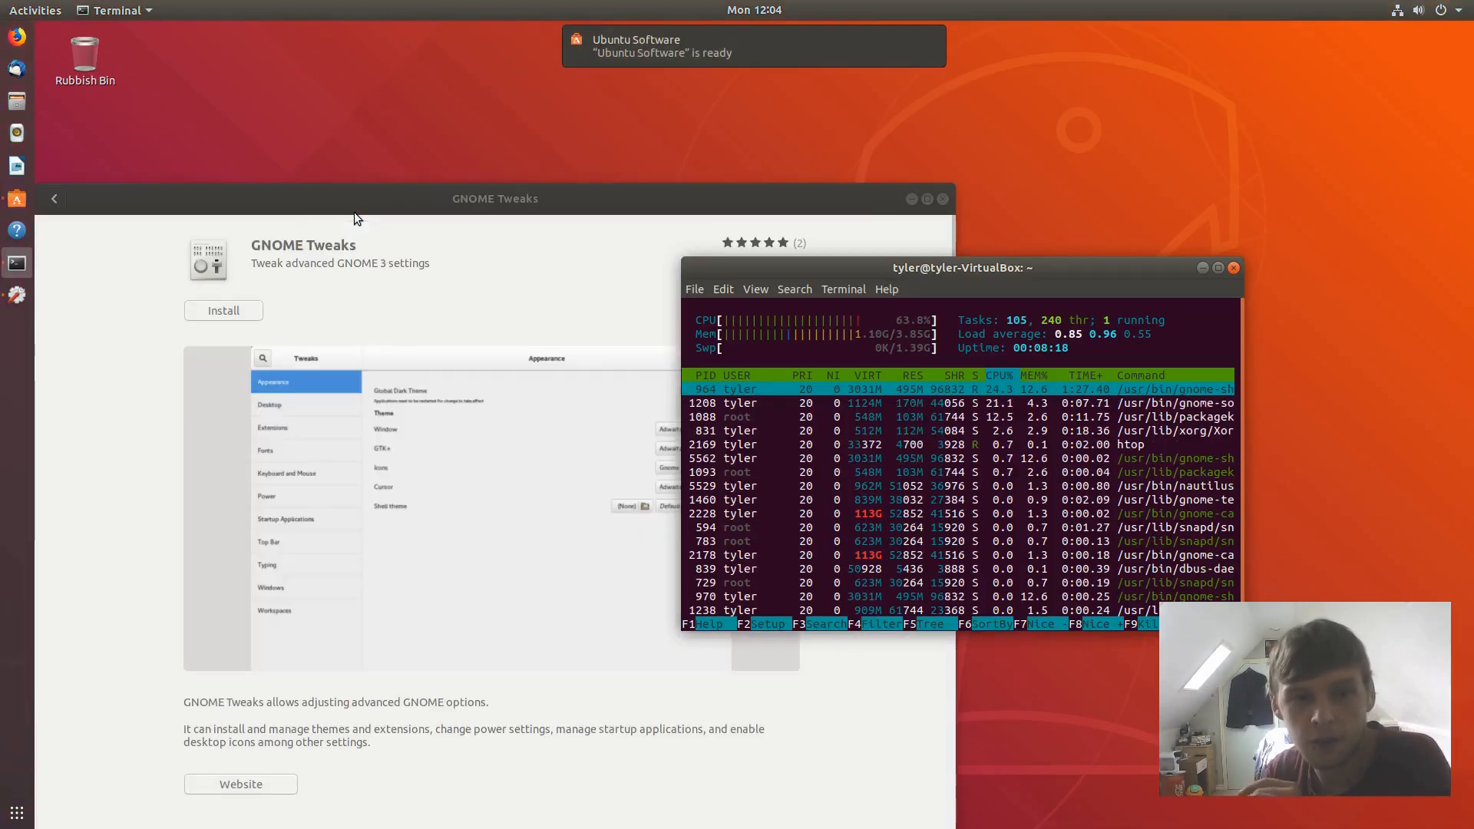
- Install GNOME Tweaks after entering the account password, launch it, and close Ubuntu Software
{"action": "left_click_drag", "start_coordinate": [396, 204], "coordinate": [427, 93]}
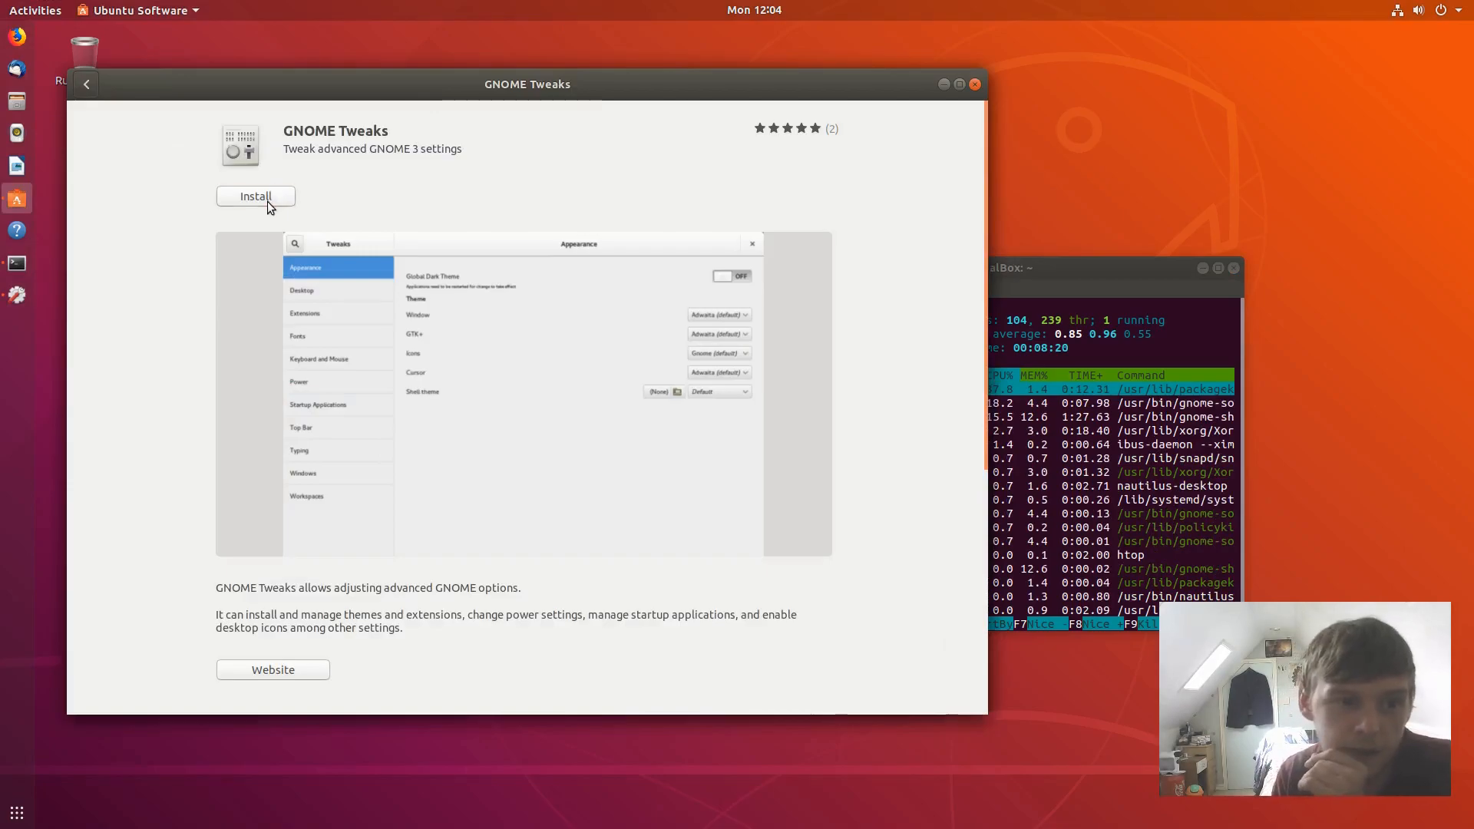
{"action": "left_click", "coordinate": [267, 202]}
{"action": "type", "text": "********"}
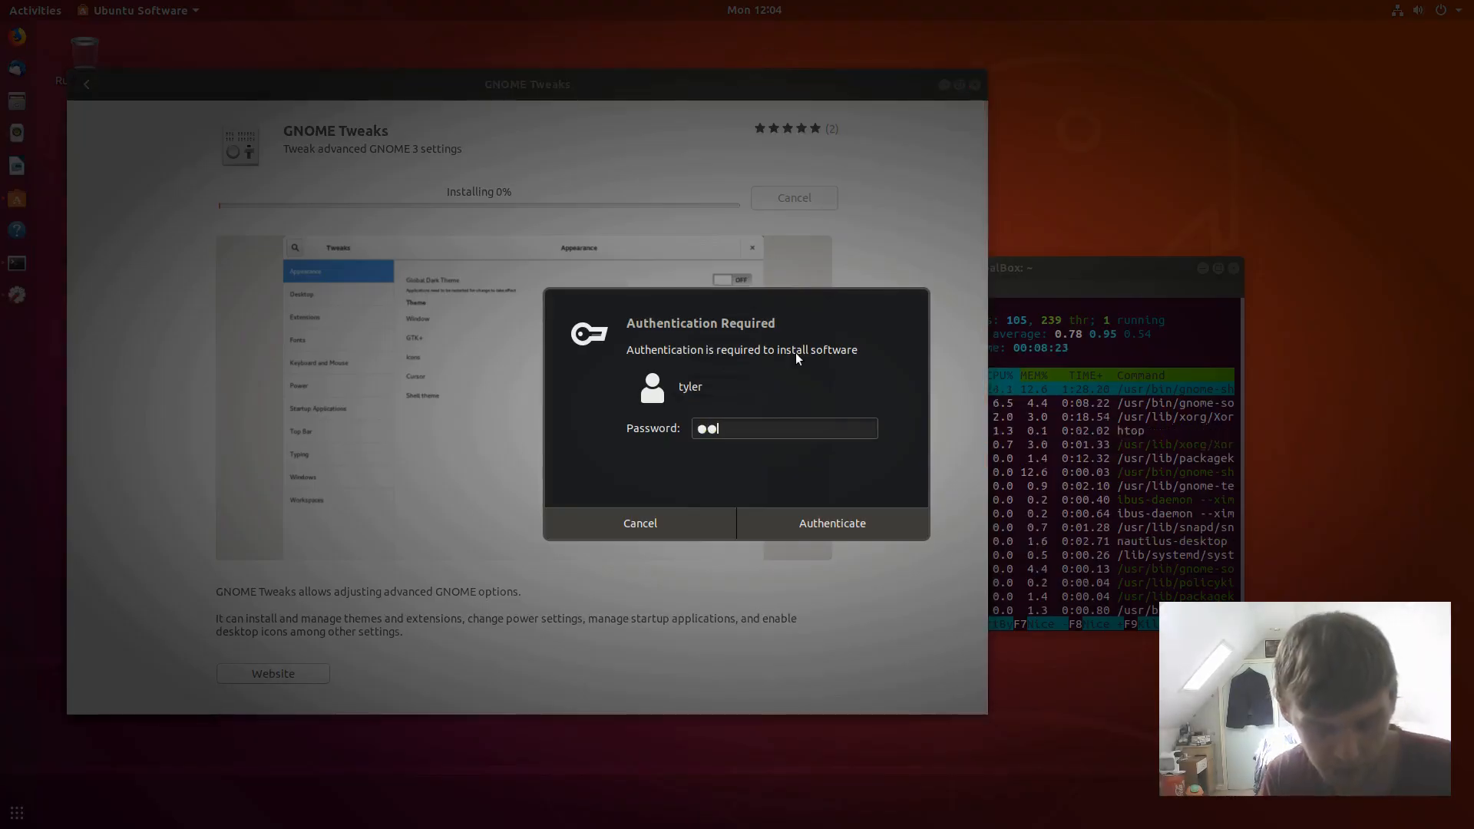
{"action": "key", "text": "Return"}
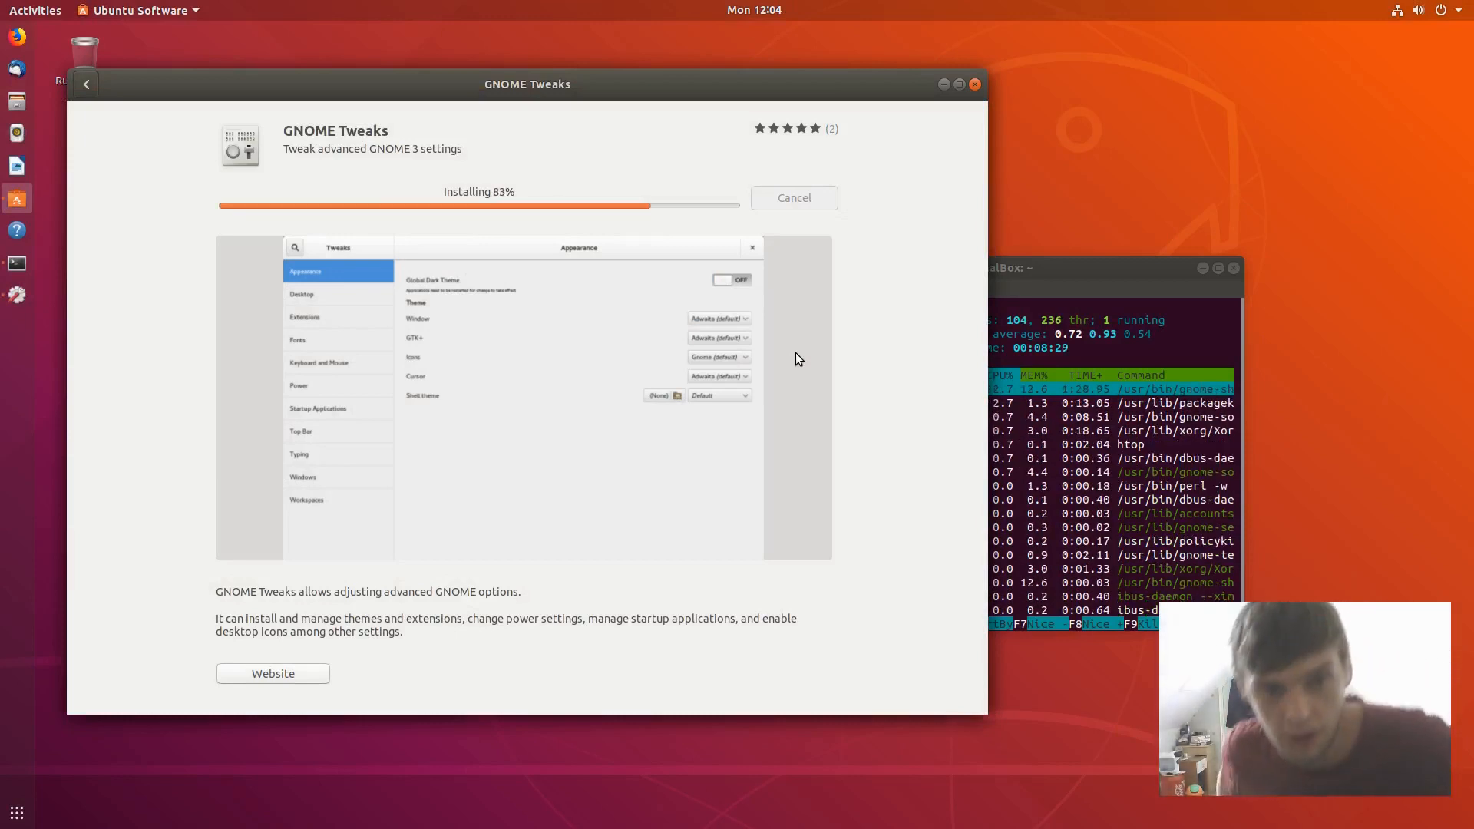
{"action": "left_click", "coordinate": [284, 196]}
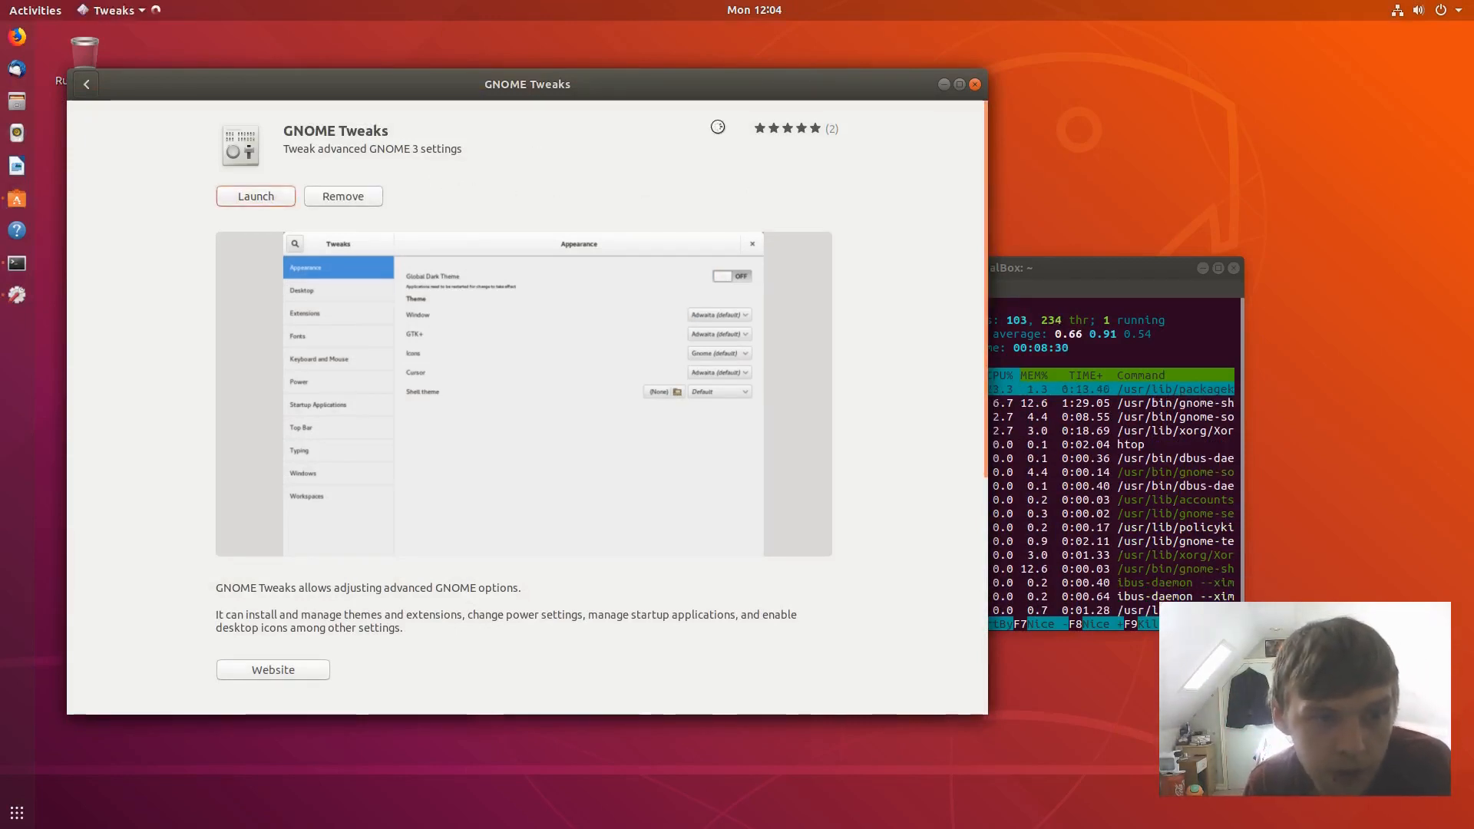
{"action": "left_click", "coordinate": [978, 85]}
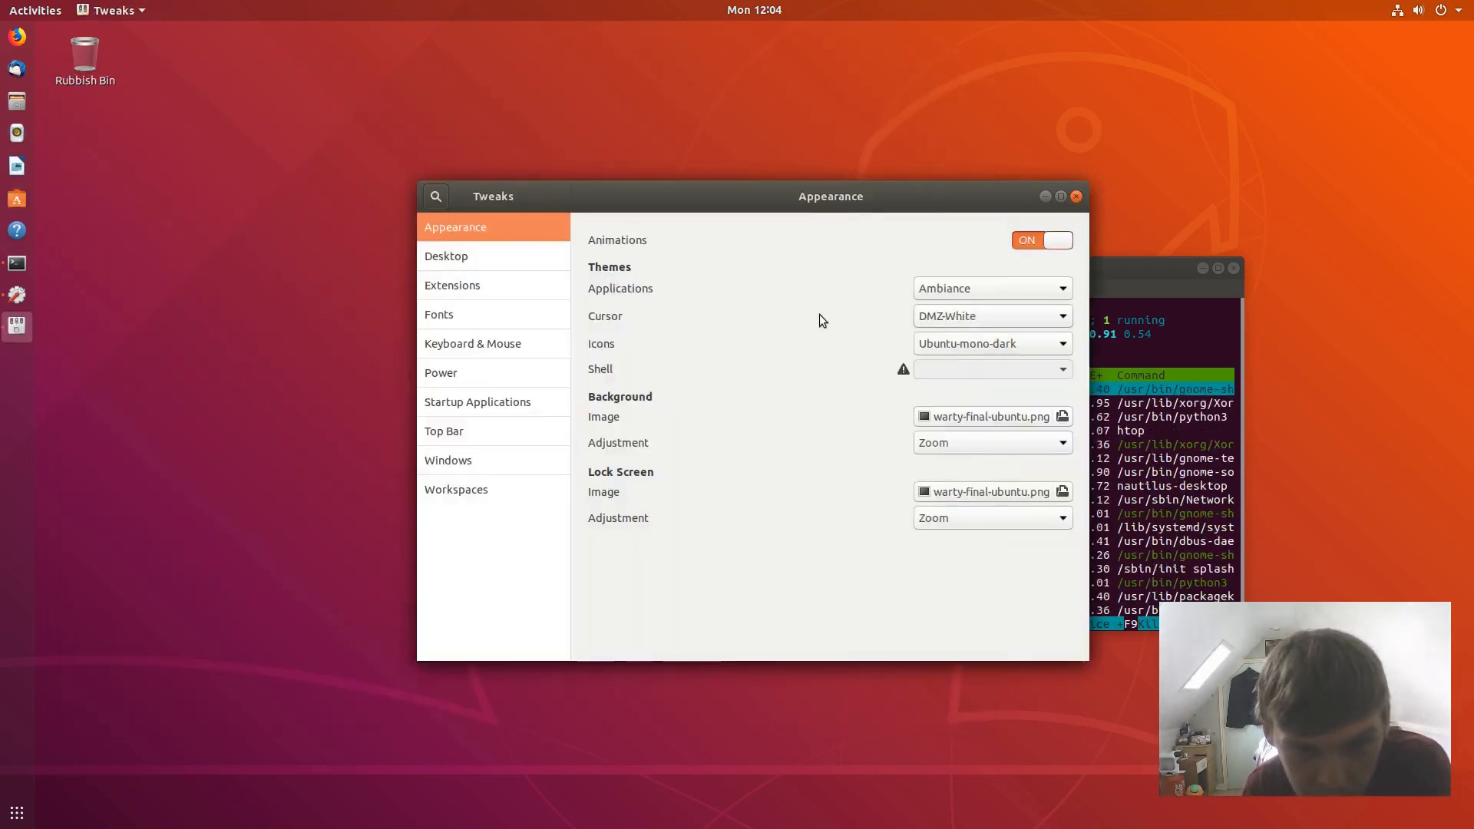
- Set the Icons theme to Moka in GNOME Tweaks, then close Tweaks
{"action": "left_click", "coordinate": [965, 347]}
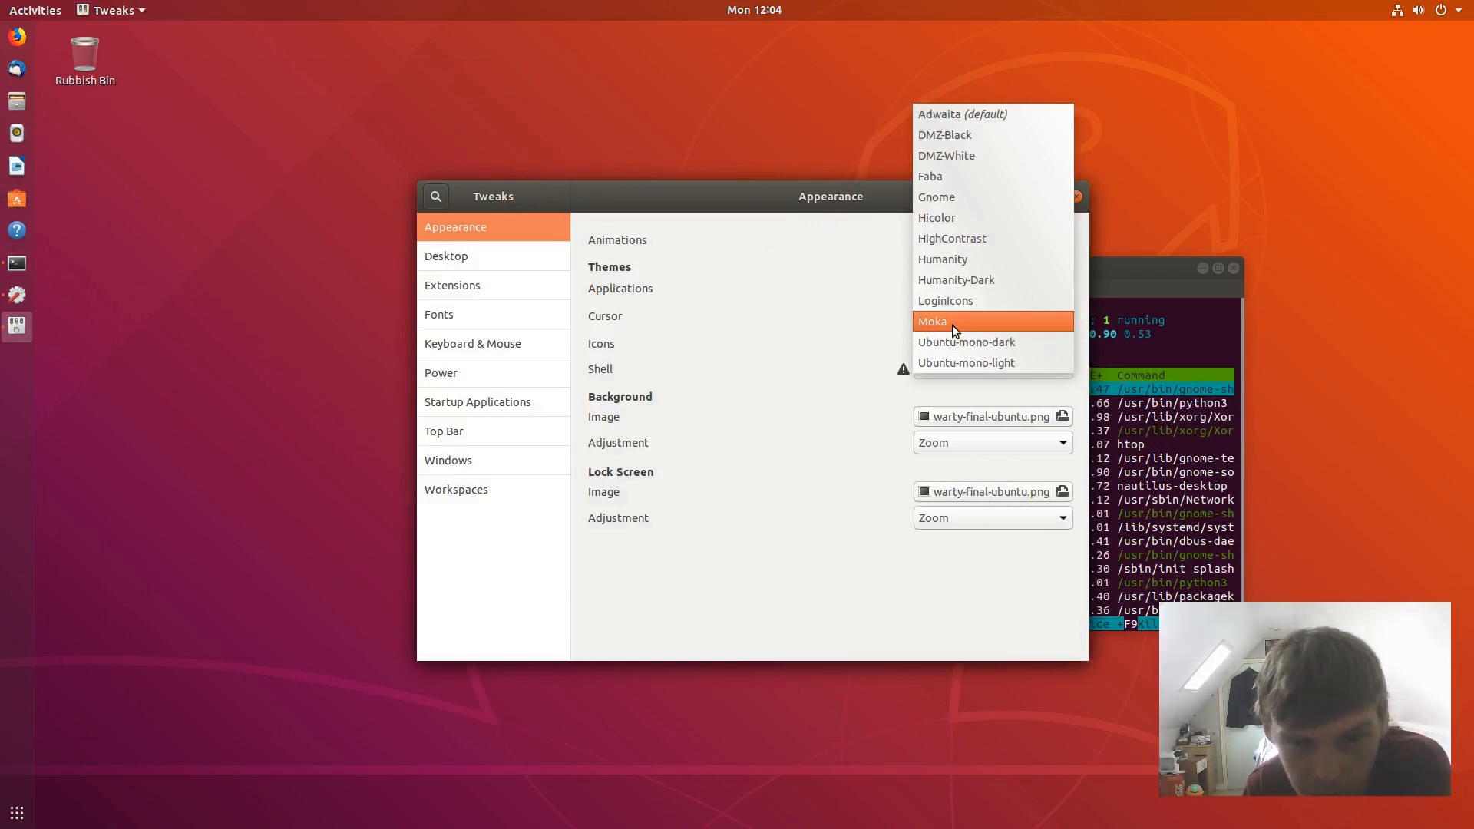
{"action": "left_click", "coordinate": [952, 325]}
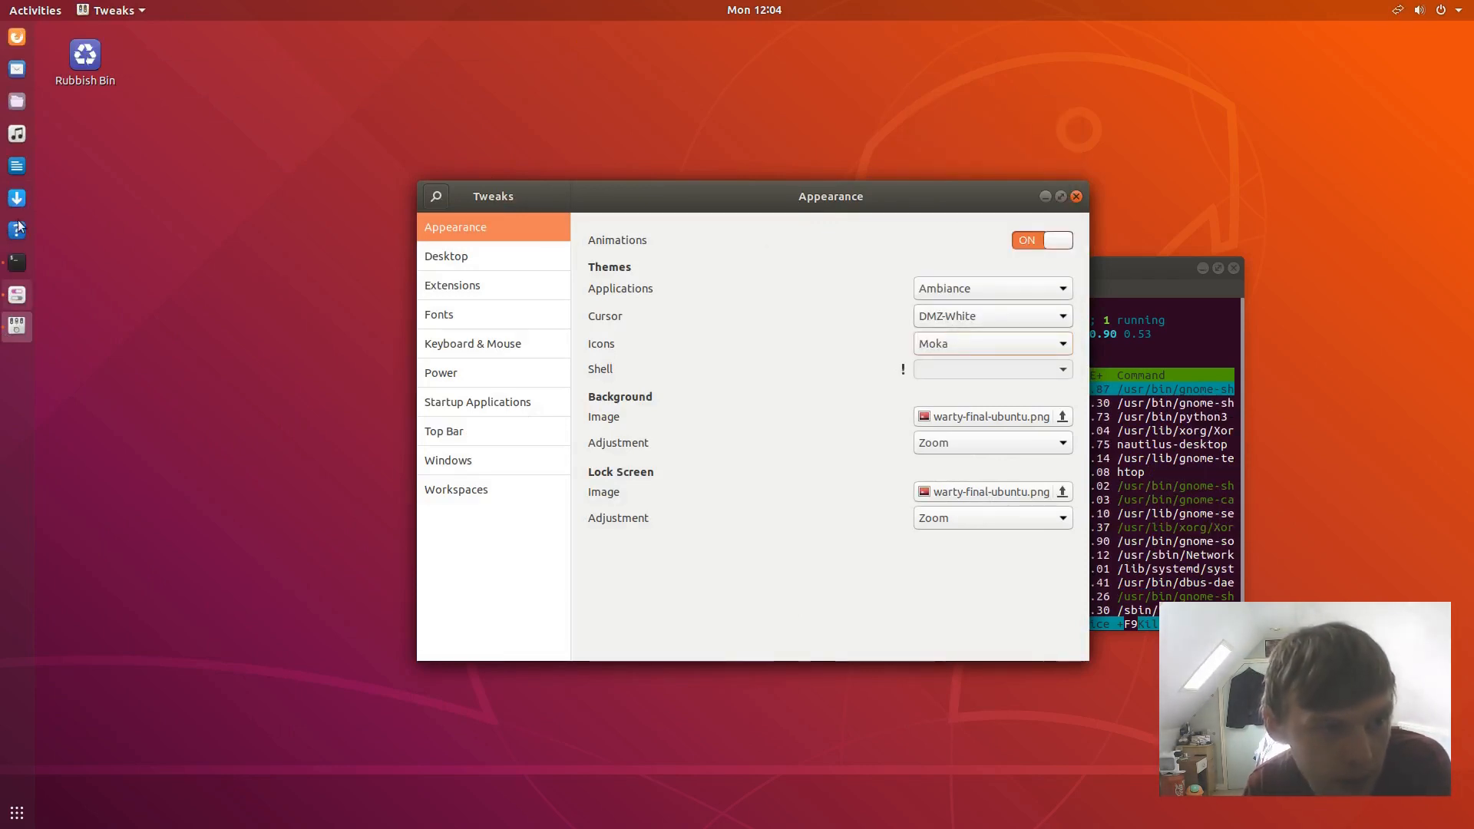
{"action": "left_click", "coordinate": [1075, 197]}
- Quit htop with q and close its terminal window
{"action": "left_click_drag", "start_coordinate": [988, 270], "coordinate": [768, 180]}
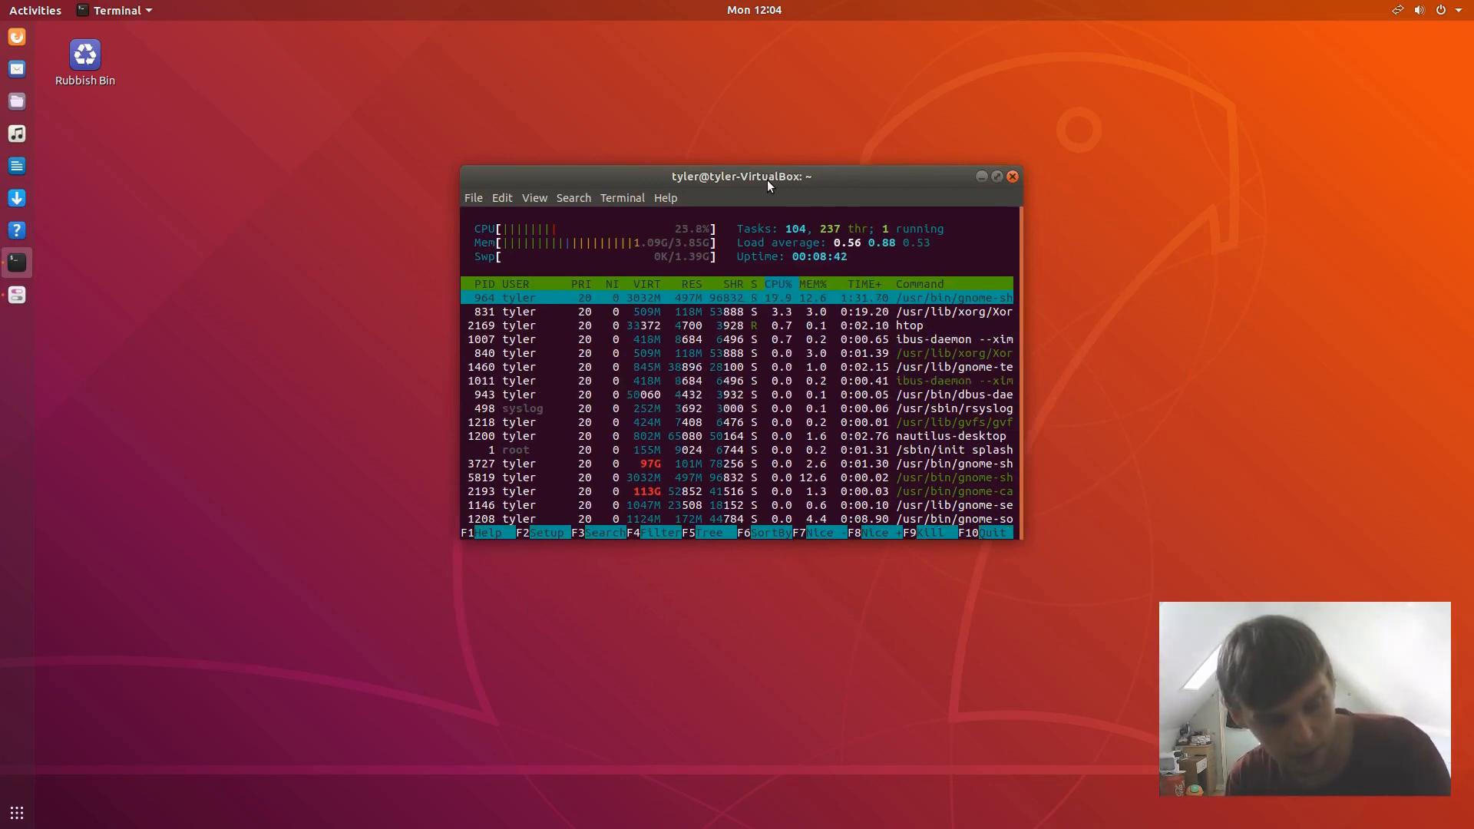
{"action": "key", "text": "q"}
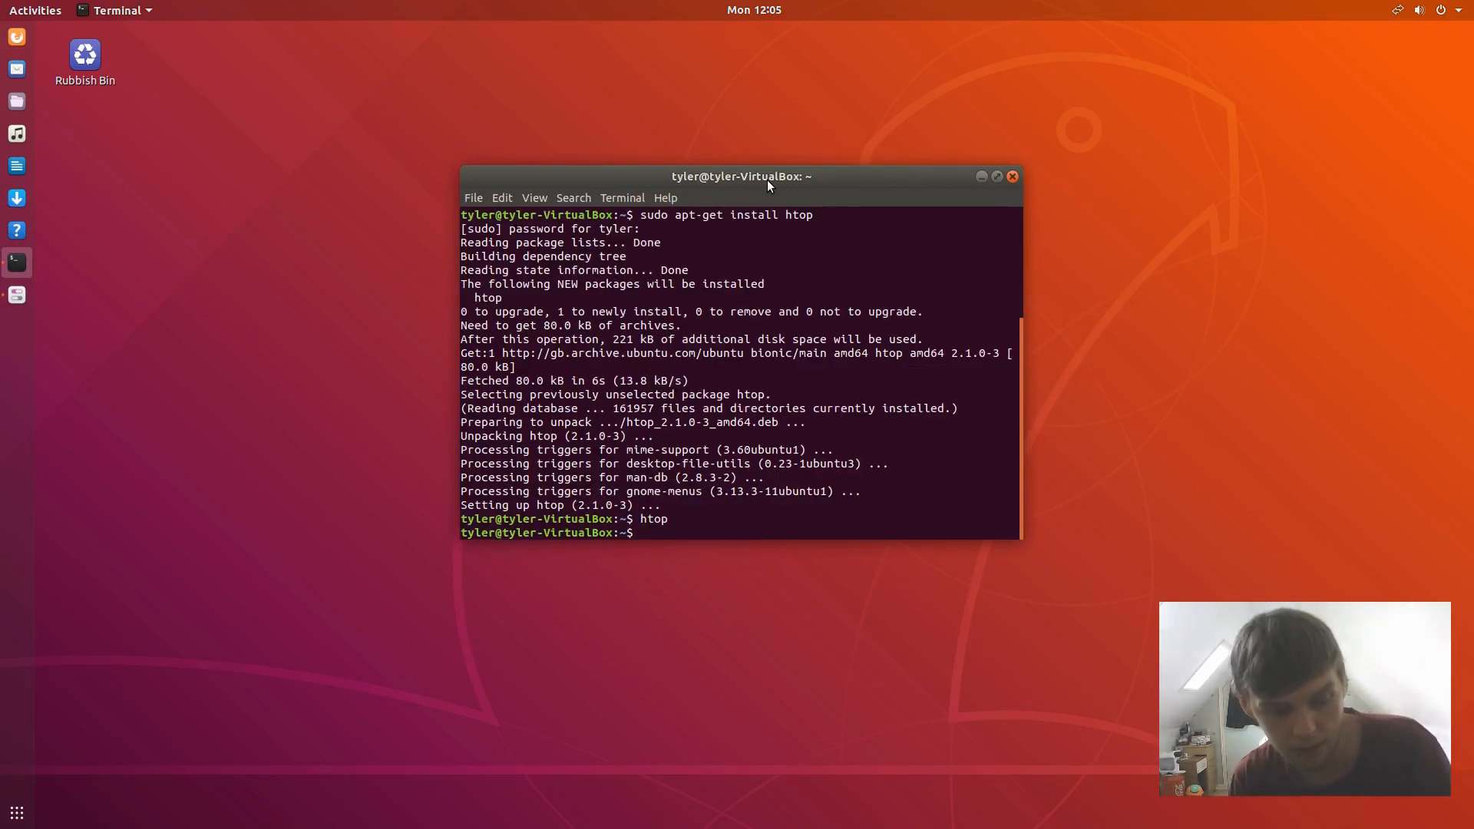
{"action": "key", "text": "Return"}
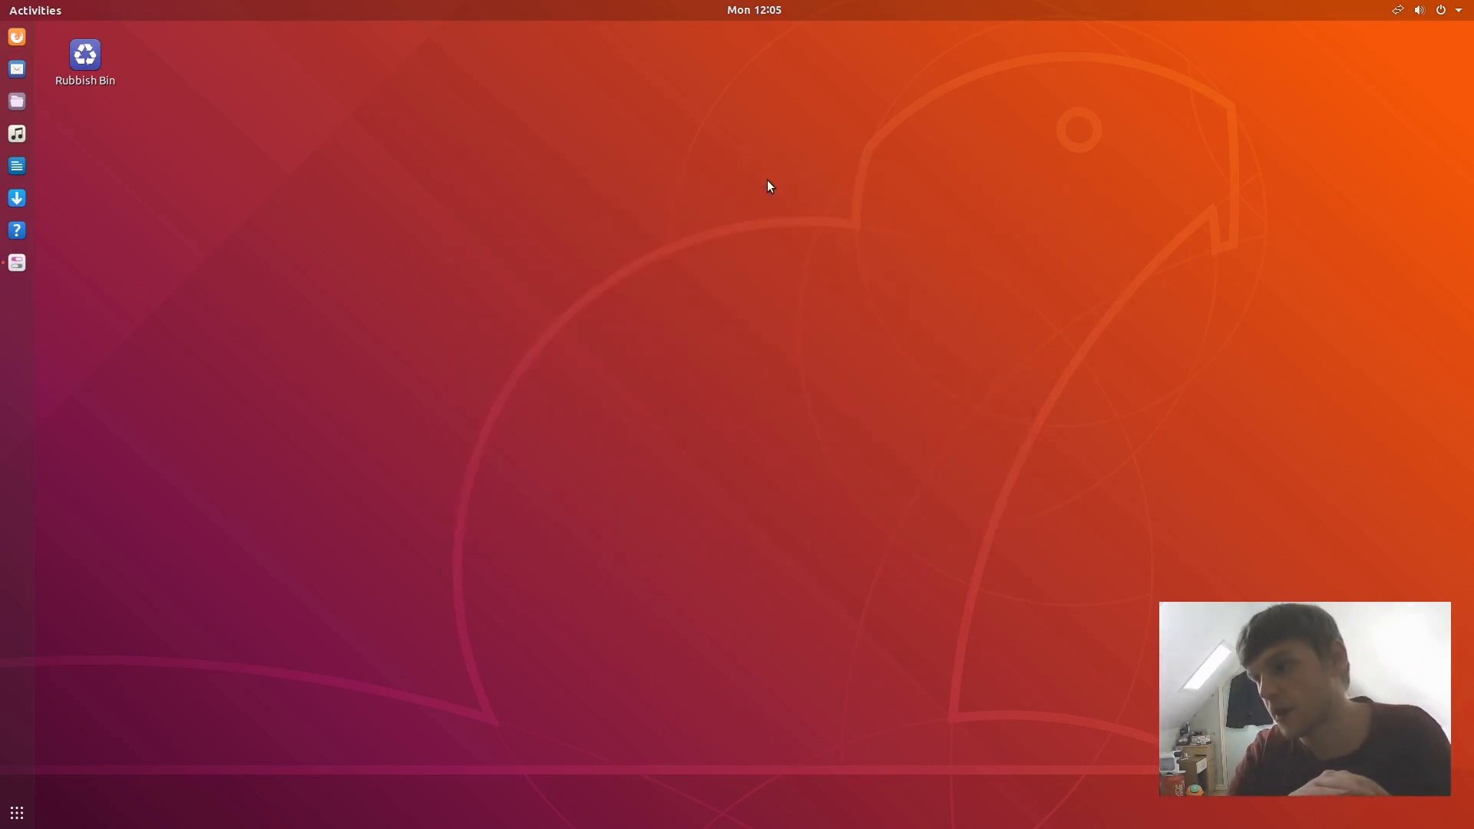